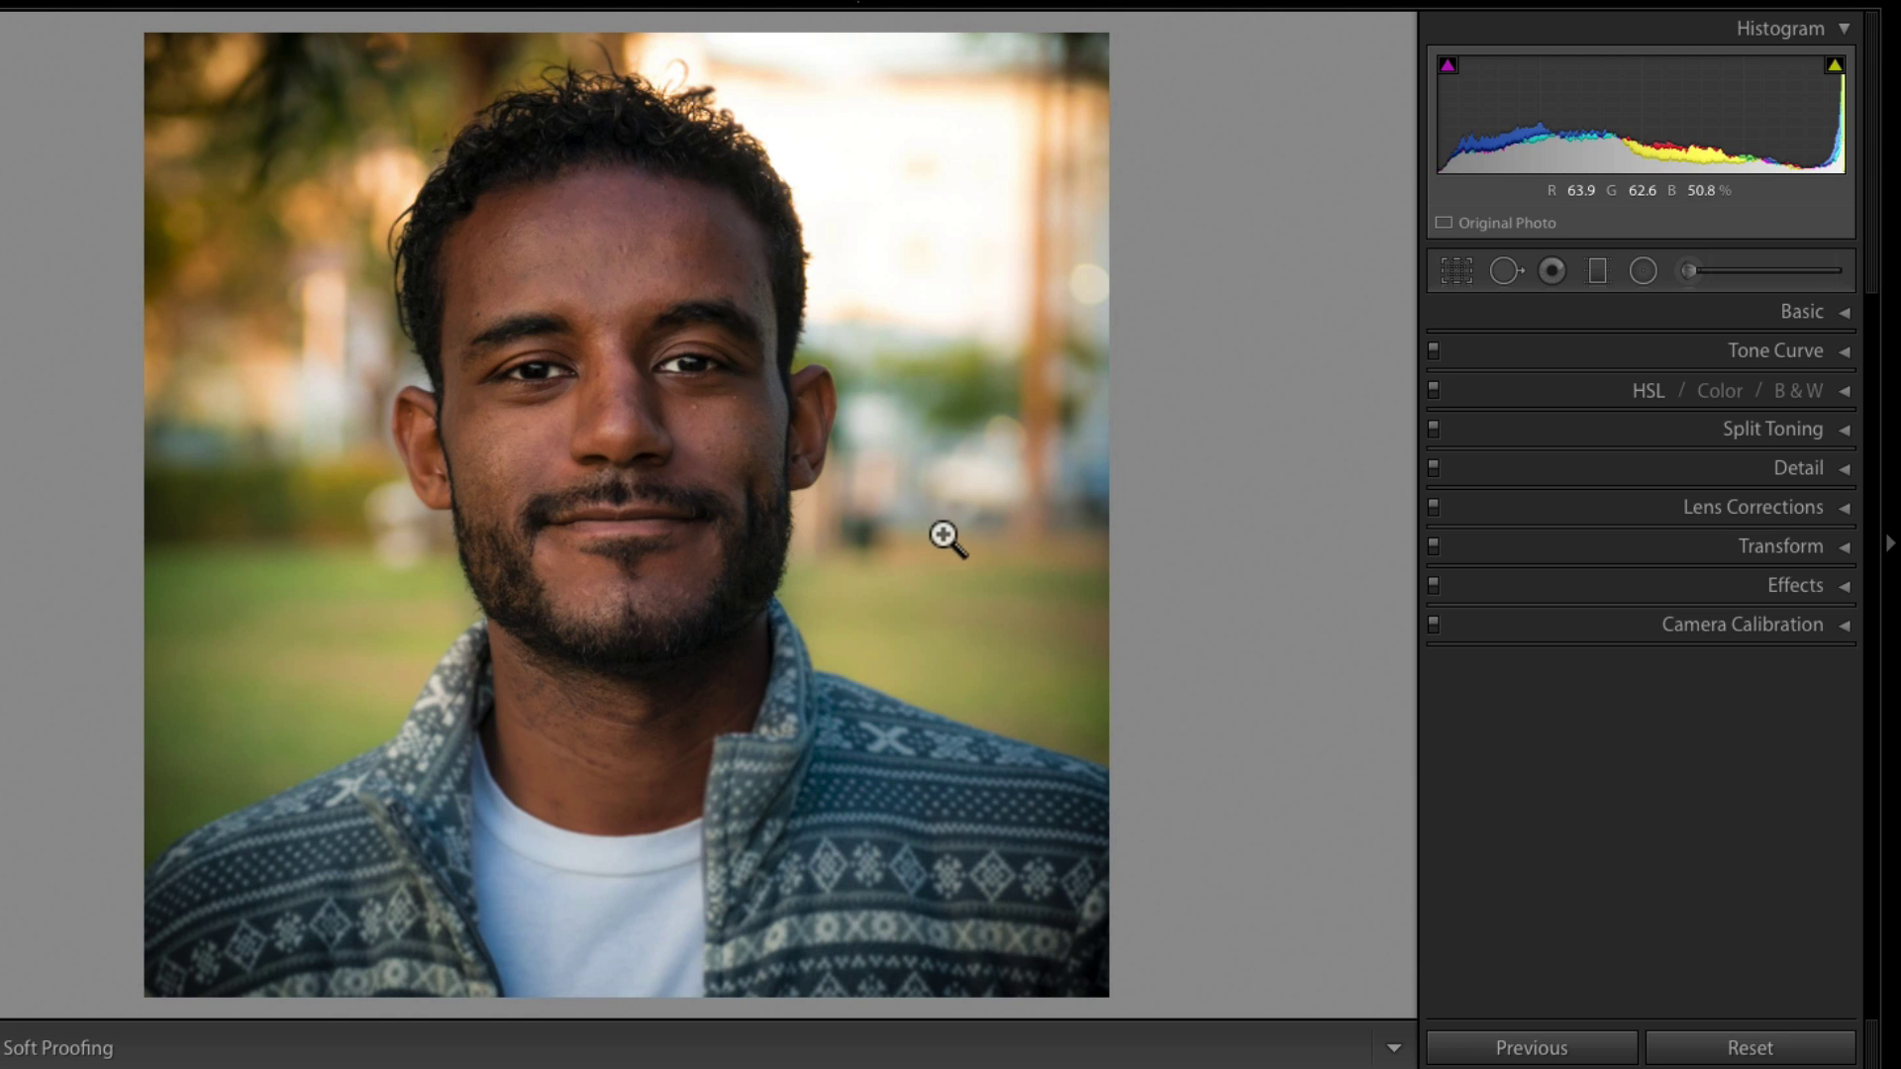
- Compare the finished portrait with its original, then move on to the standing man's photo
{"action": "key", "text": "backslash"}
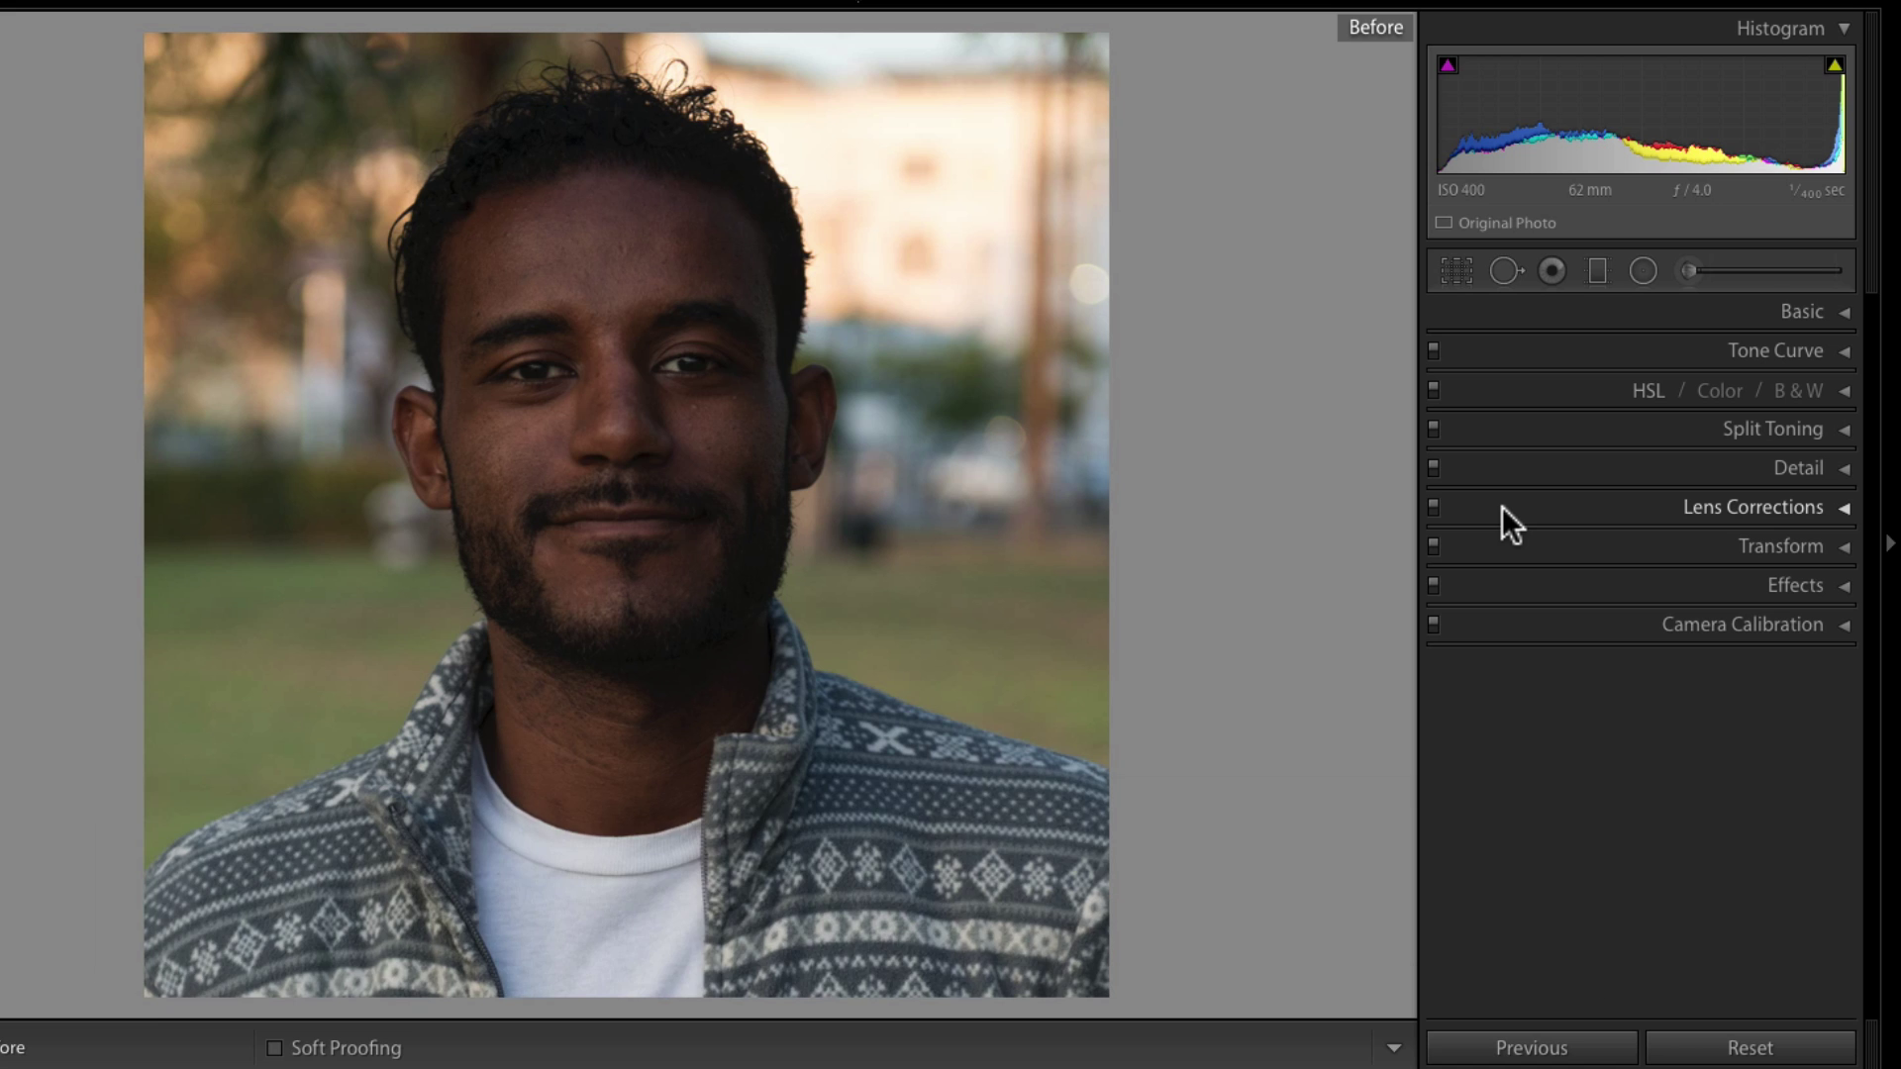
{"action": "key", "text": "backslash"}
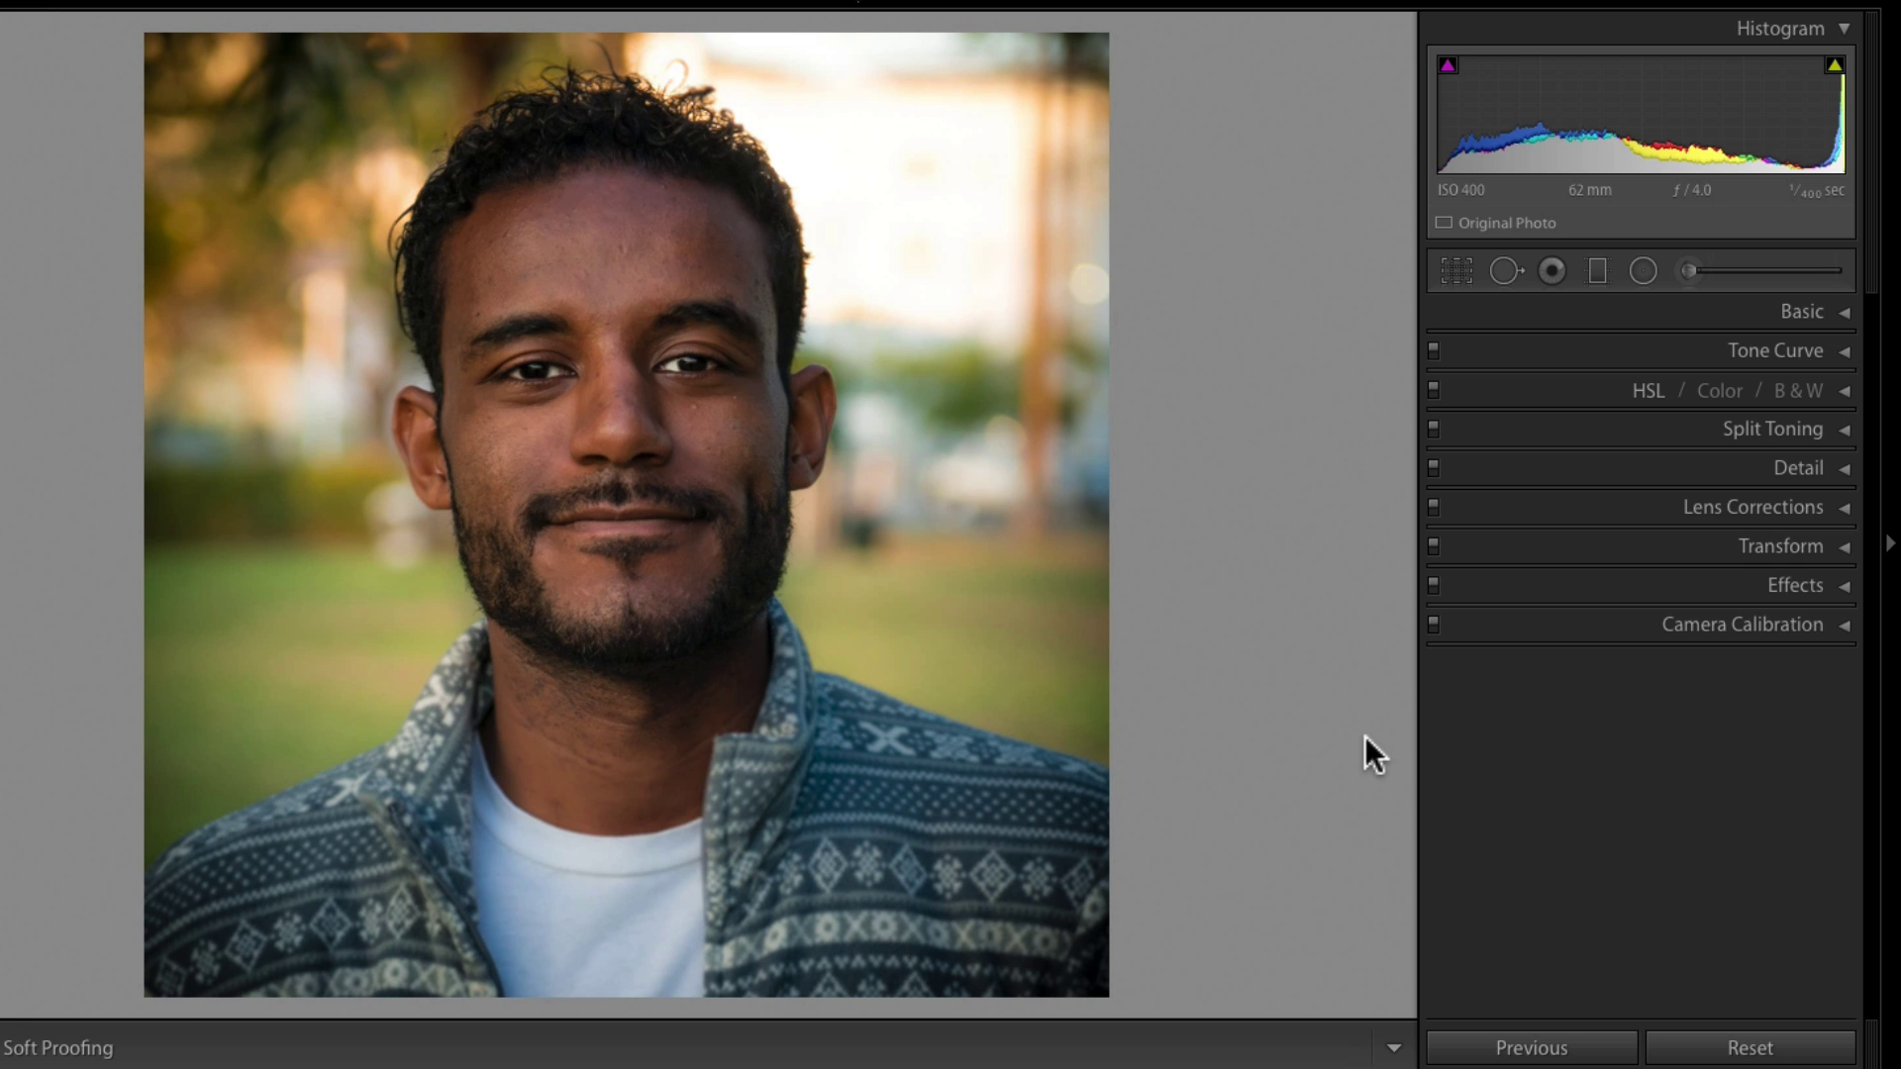
{"action": "mouse_move", "coordinate": [865, 1057]}
{"action": "key", "text": "Right"}
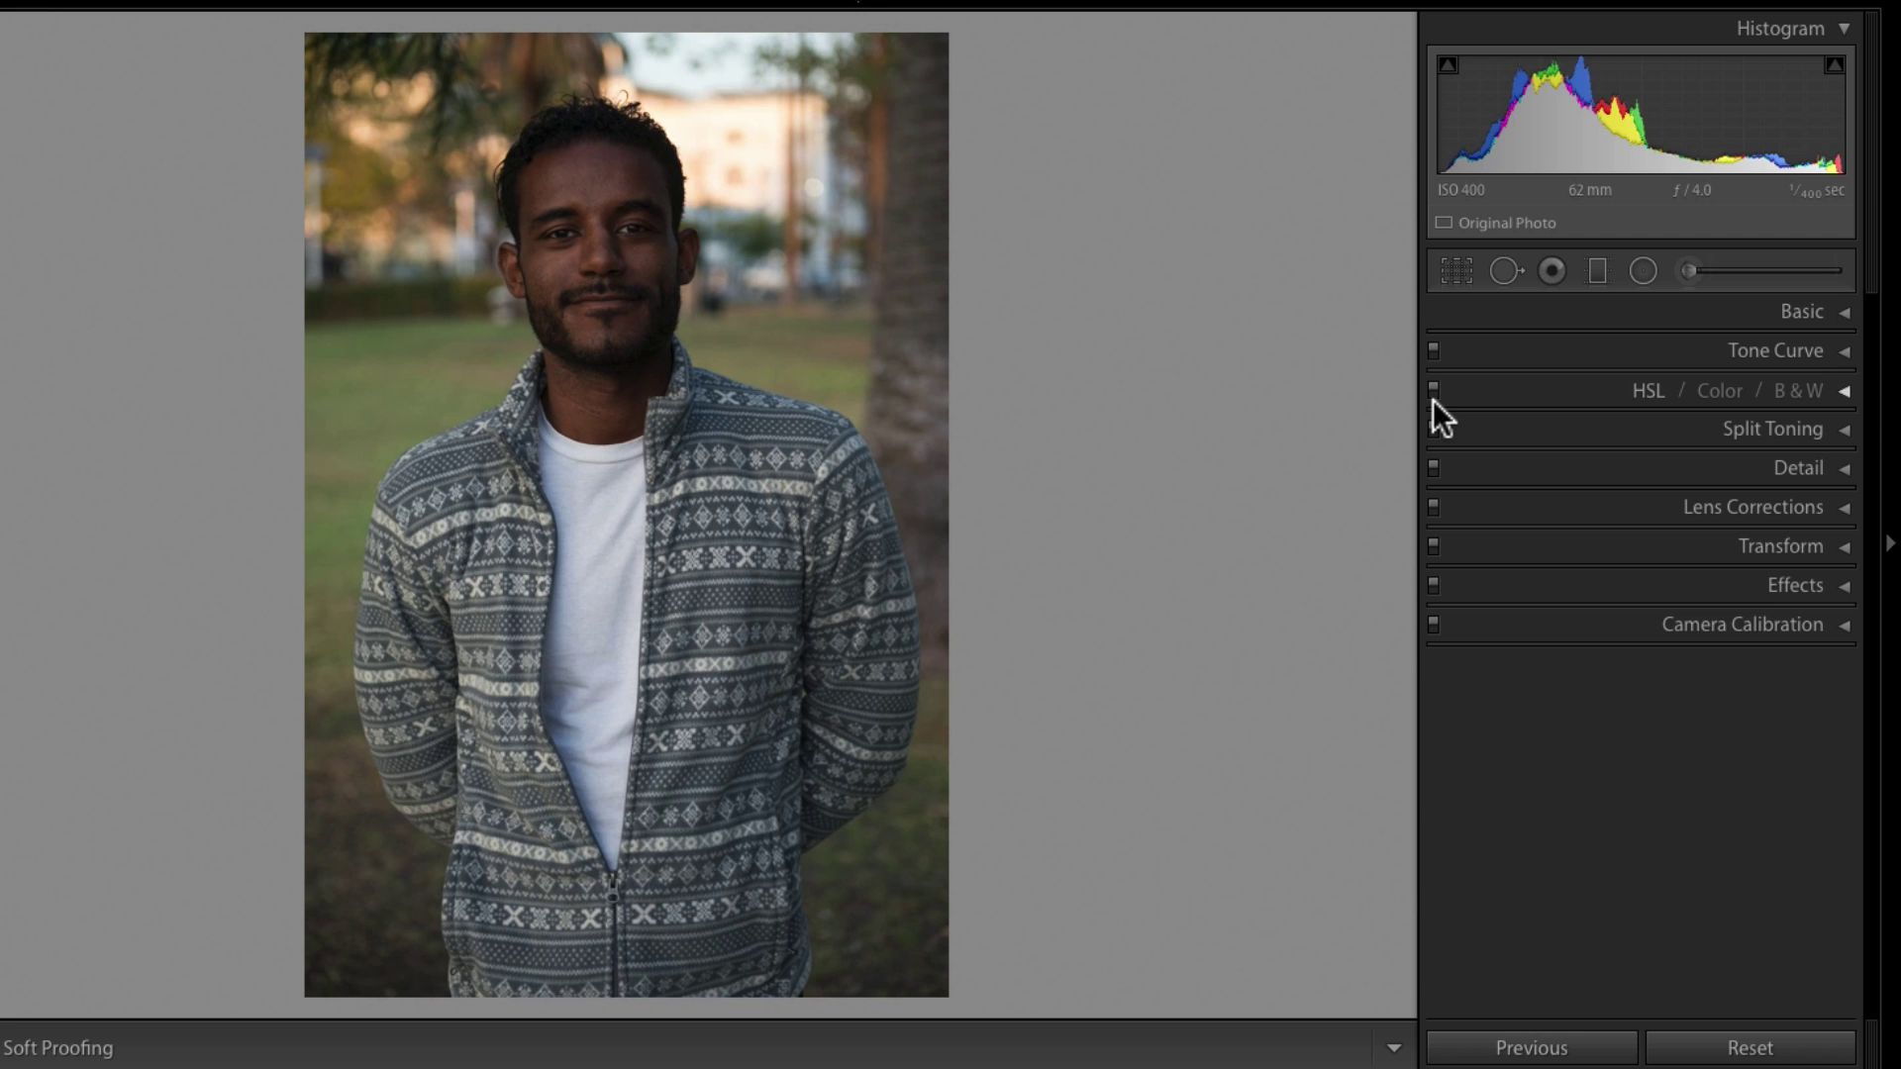
- Lock the crop to a 1 x 1 square and frame it around the face
{"action": "left_click", "coordinate": [1457, 271]}
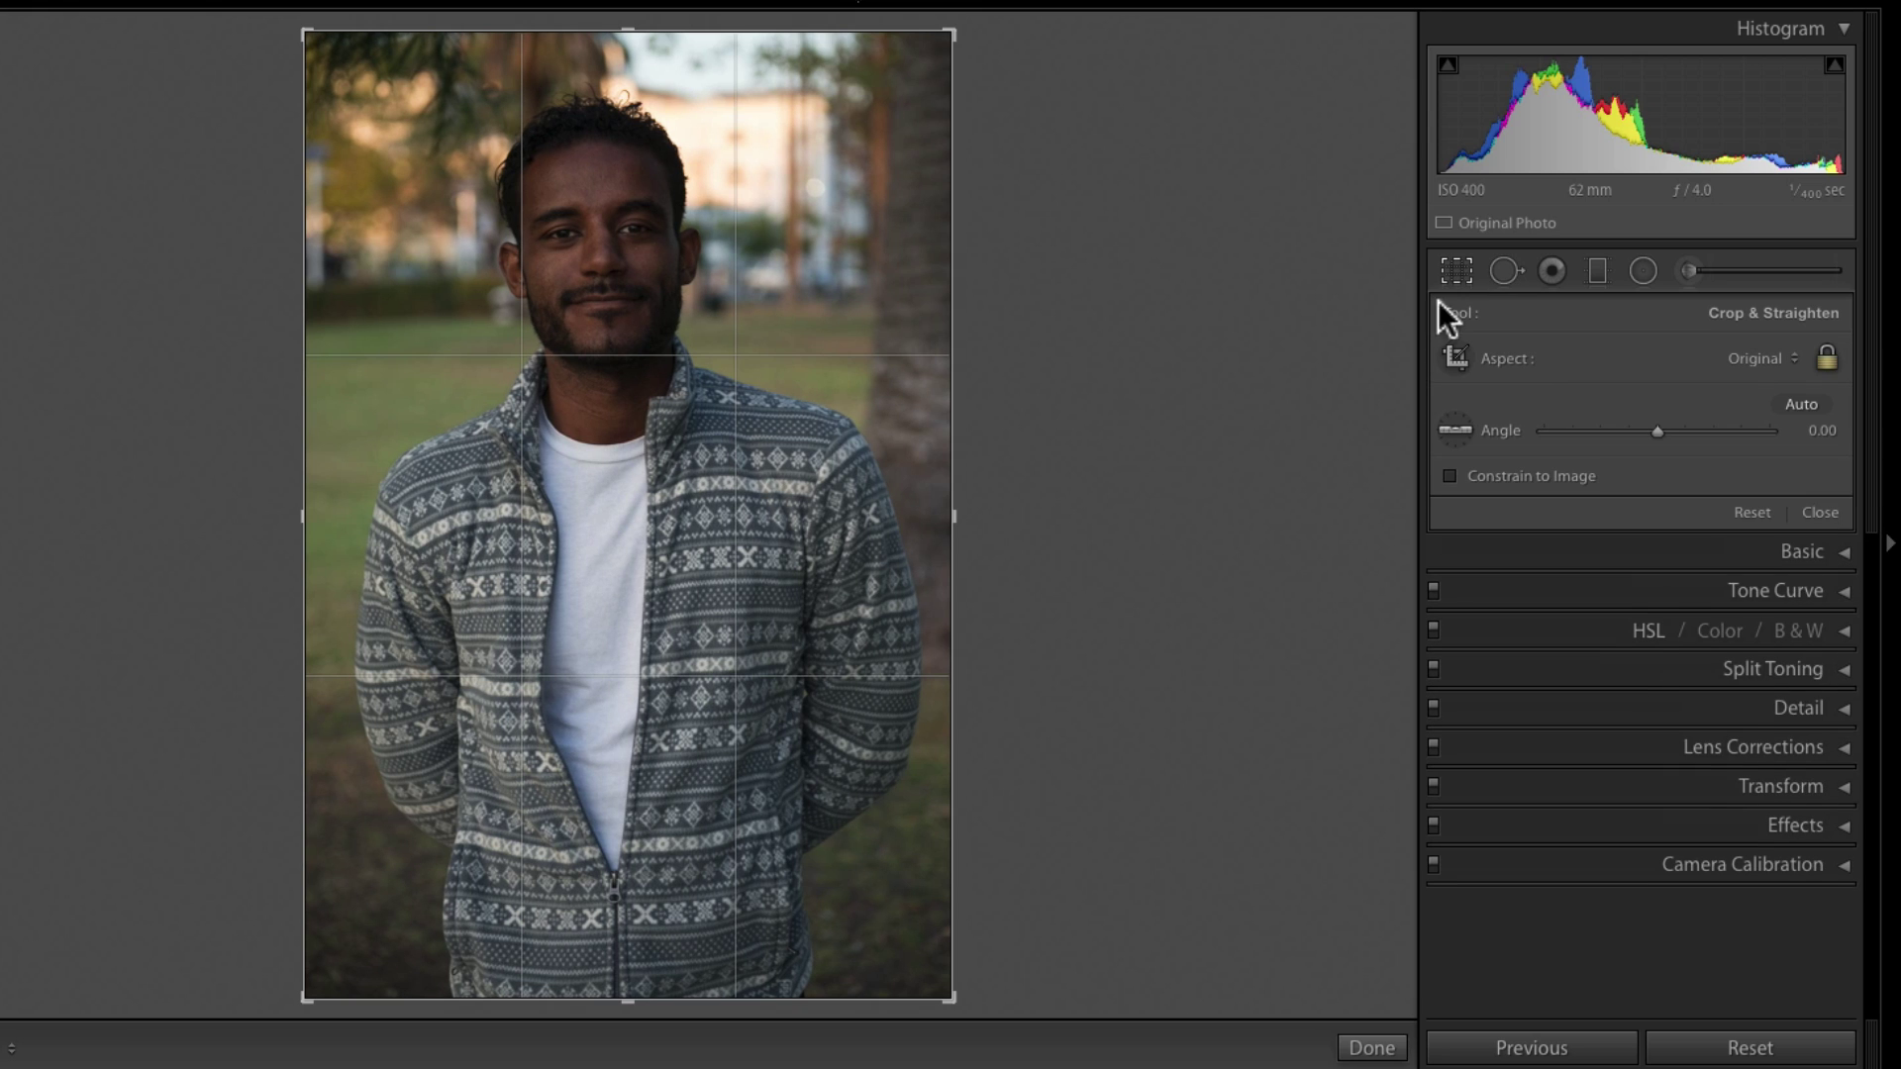
{"action": "left_click", "coordinate": [1547, 362]}
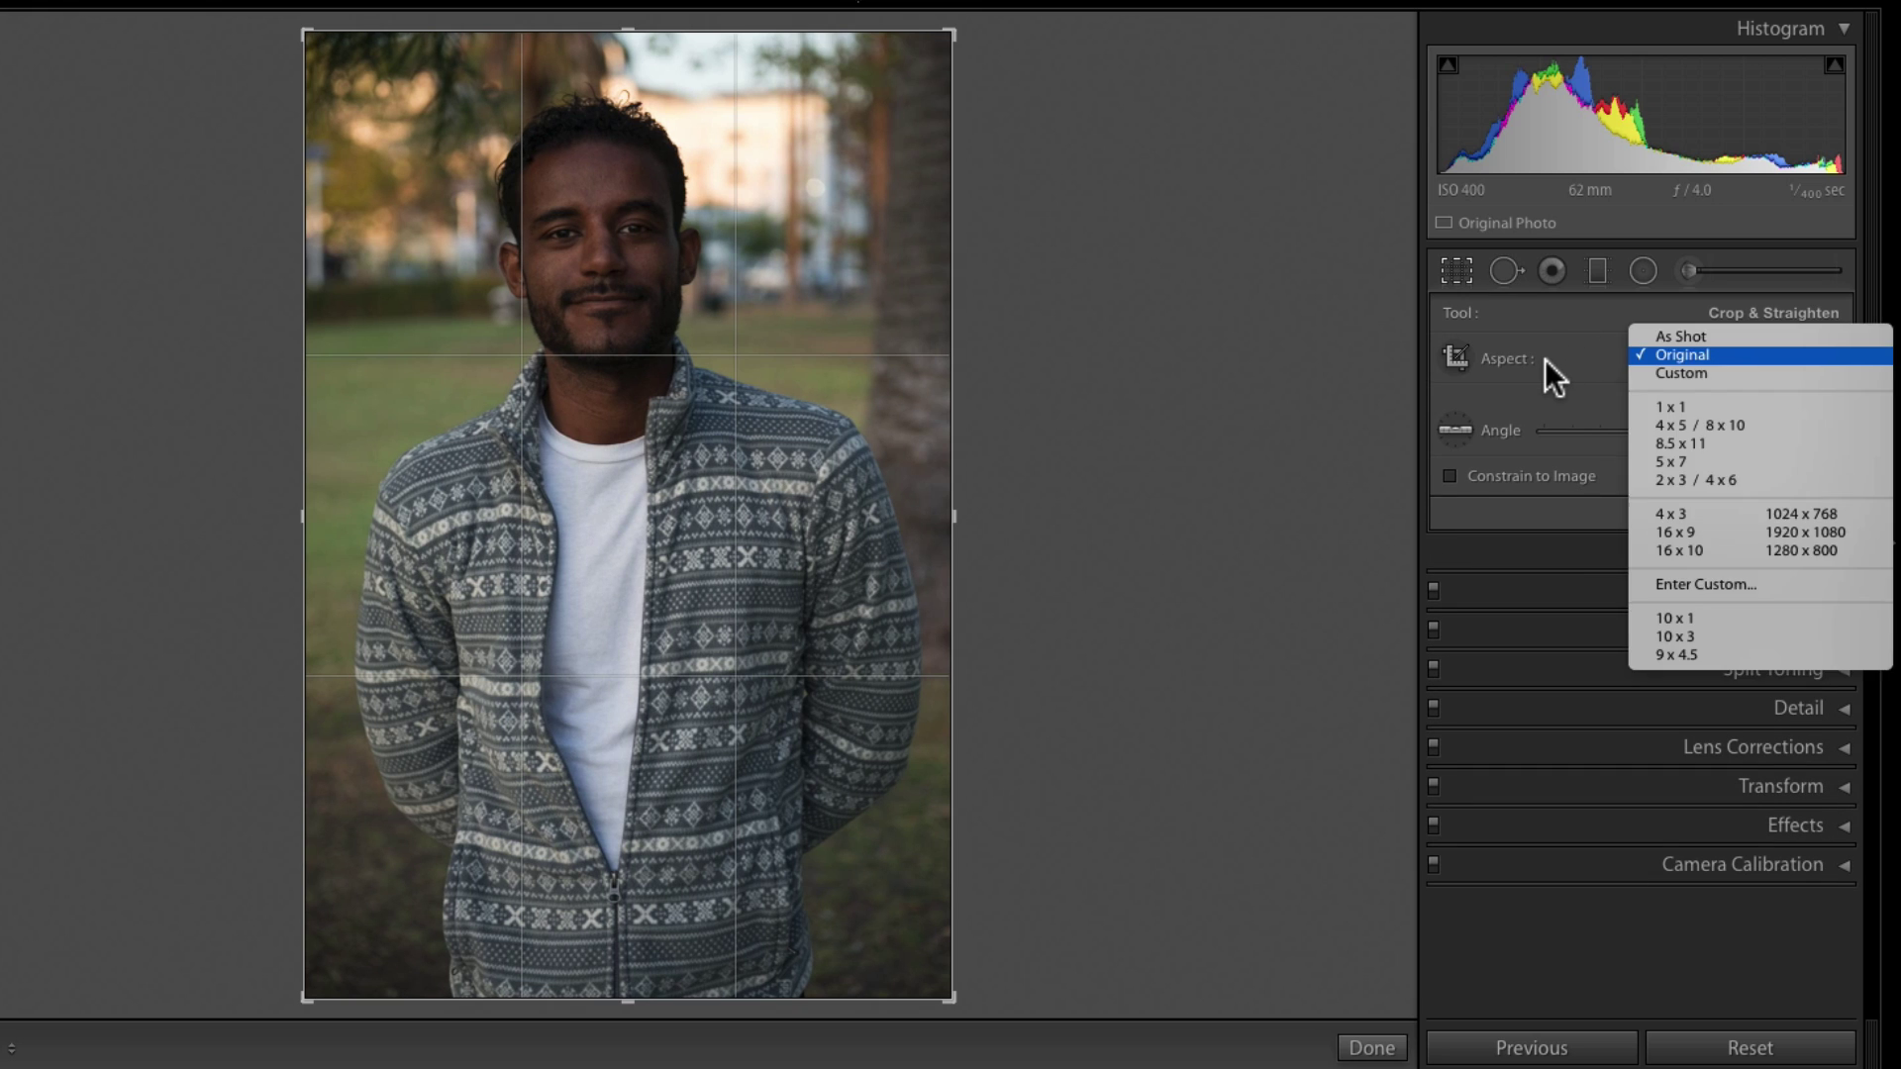
{"action": "left_click", "coordinate": [1676, 407]}
{"action": "left_click_drag", "start_coordinate": [949, 848], "coordinate": [870, 714]}
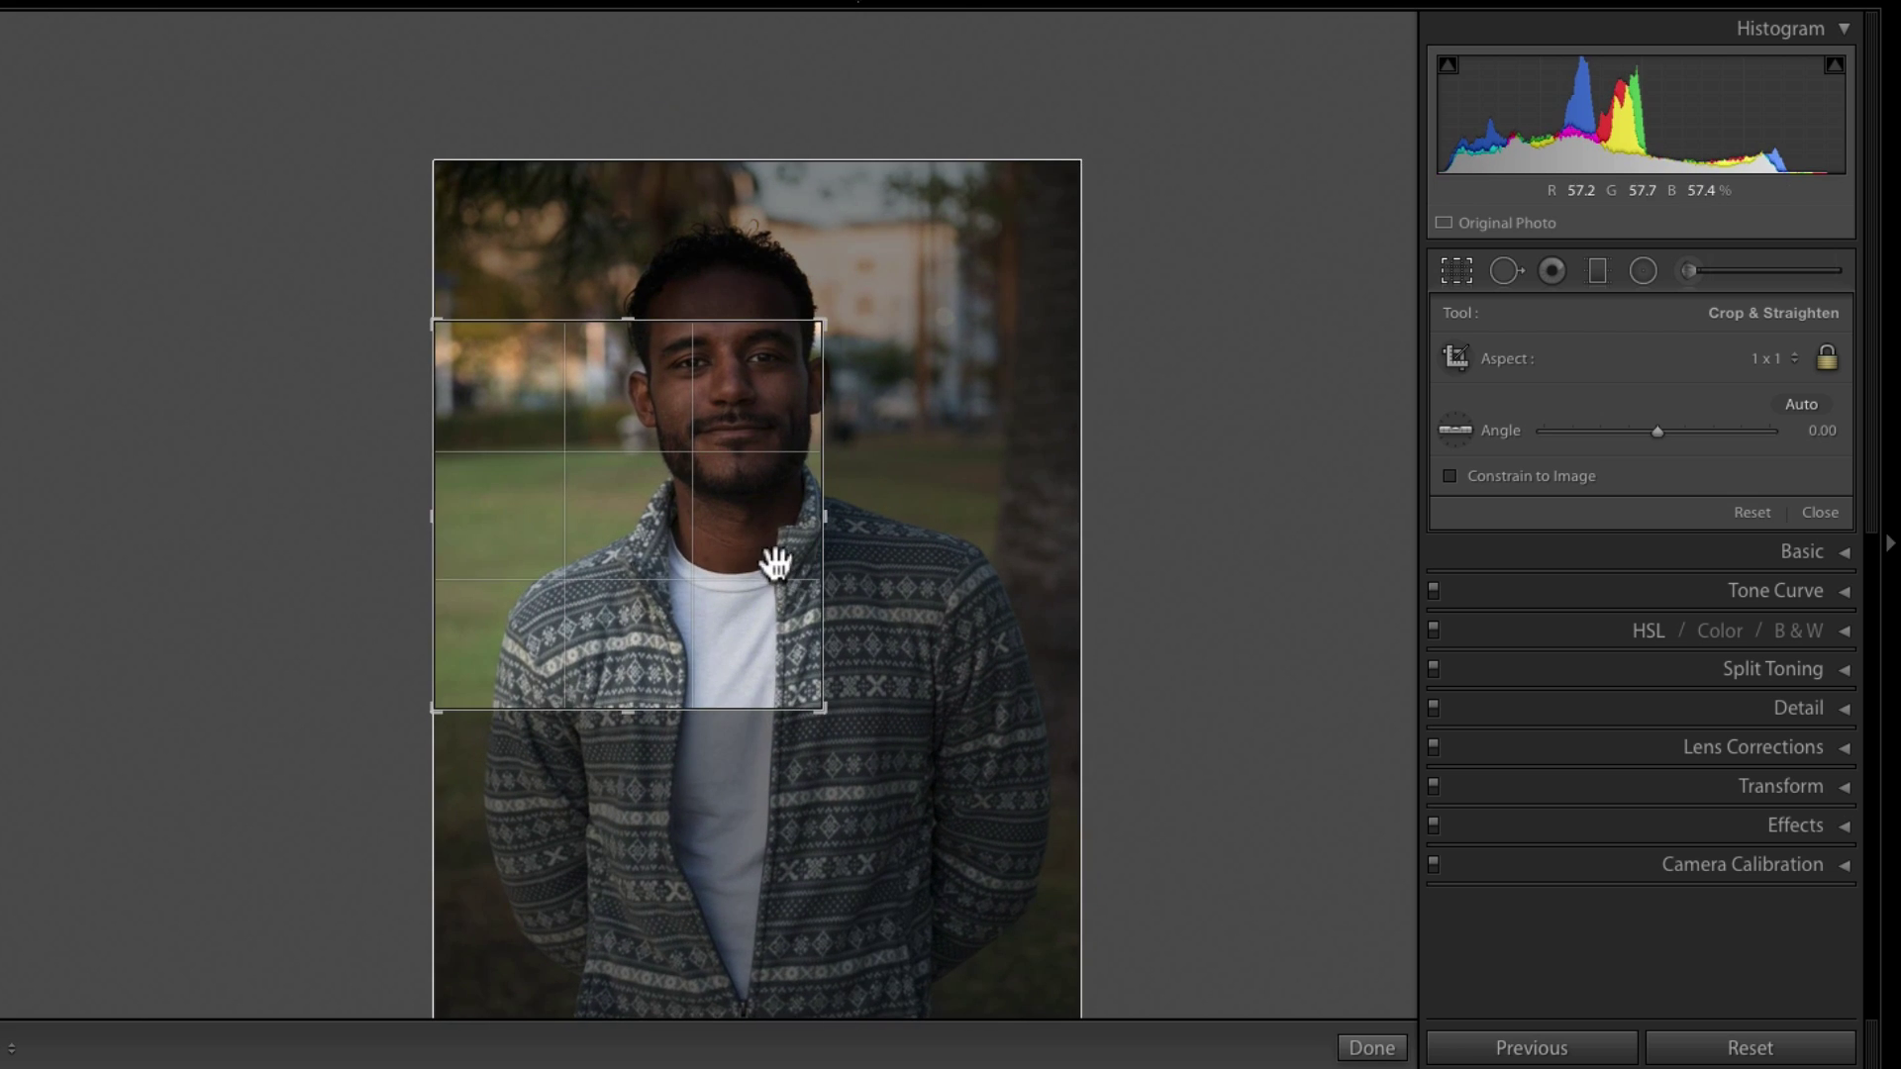
{"action": "left_click_drag", "start_coordinate": [772, 551], "coordinate": [657, 637]}
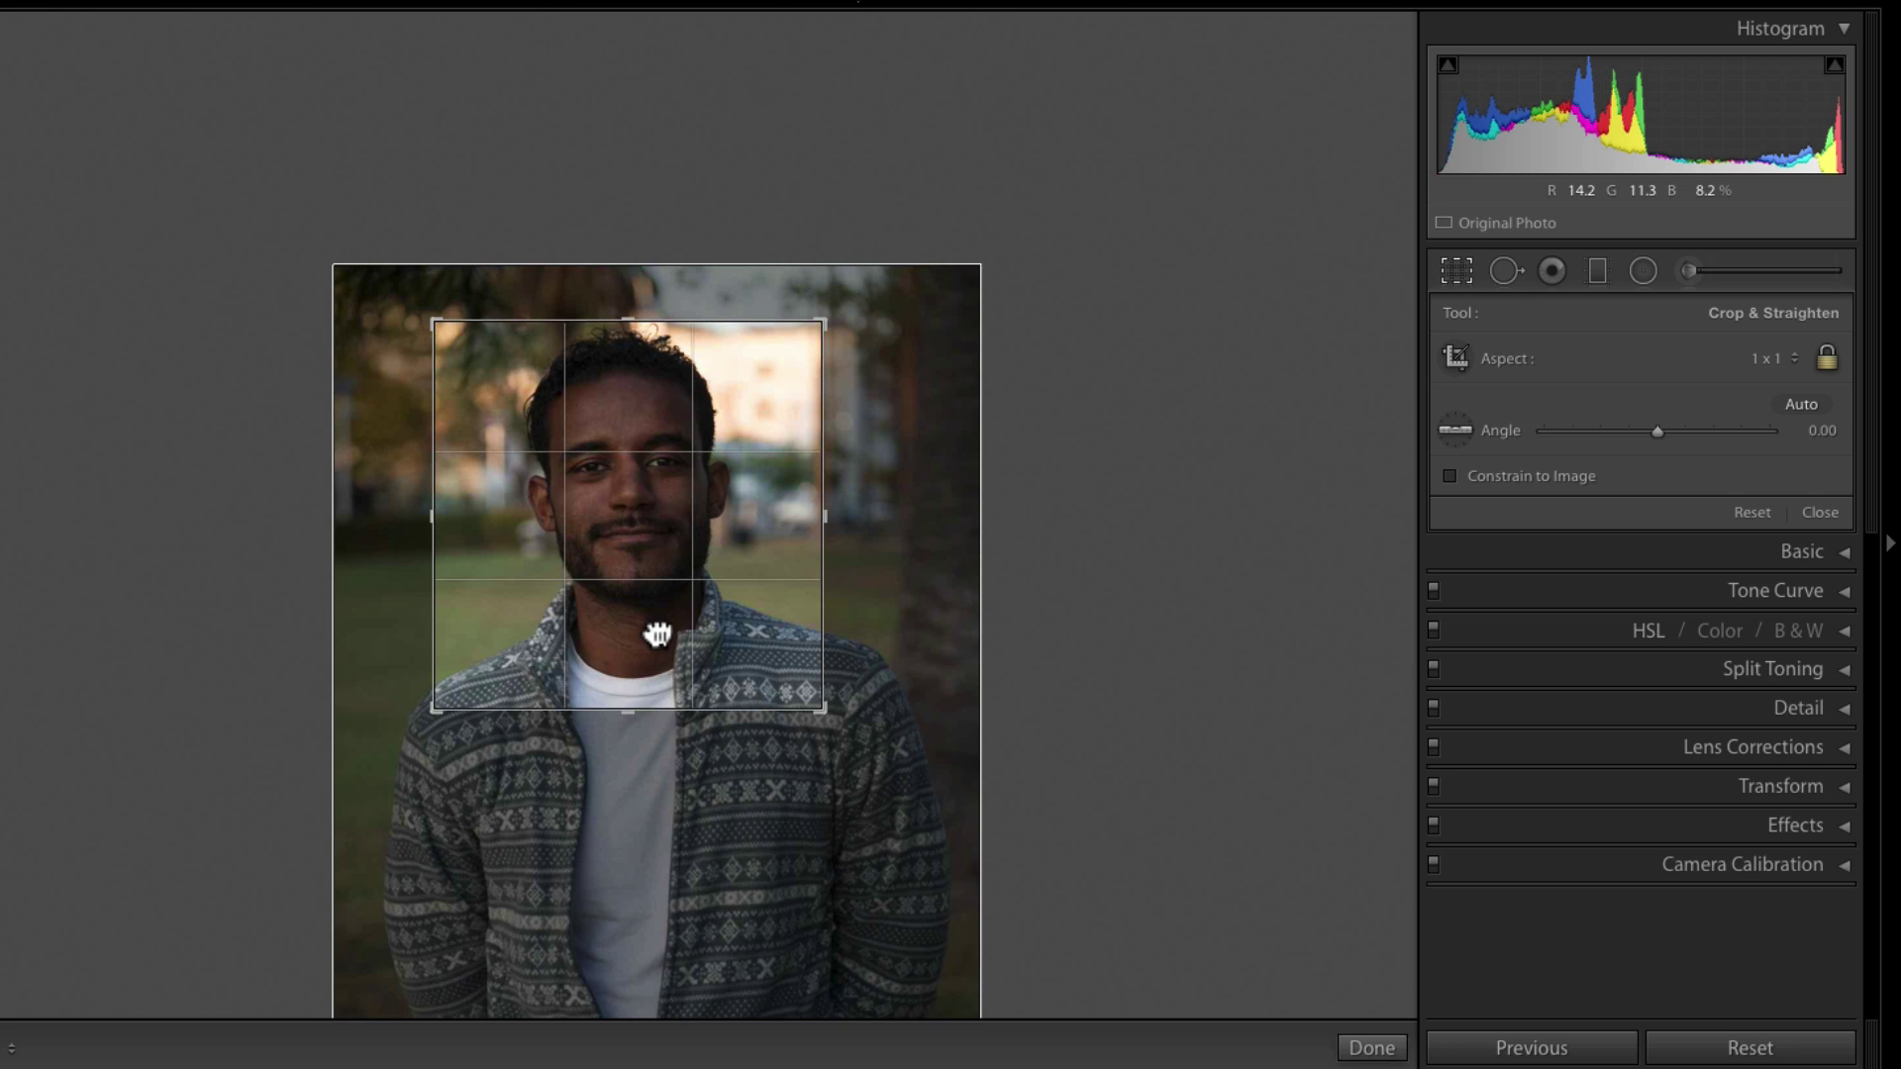
- Tilt the photo 3.37° inside the square, fine-tune the framing and apply the crop
{"action": "left_click_drag", "start_coordinate": [904, 447], "coordinate": [913, 459]}
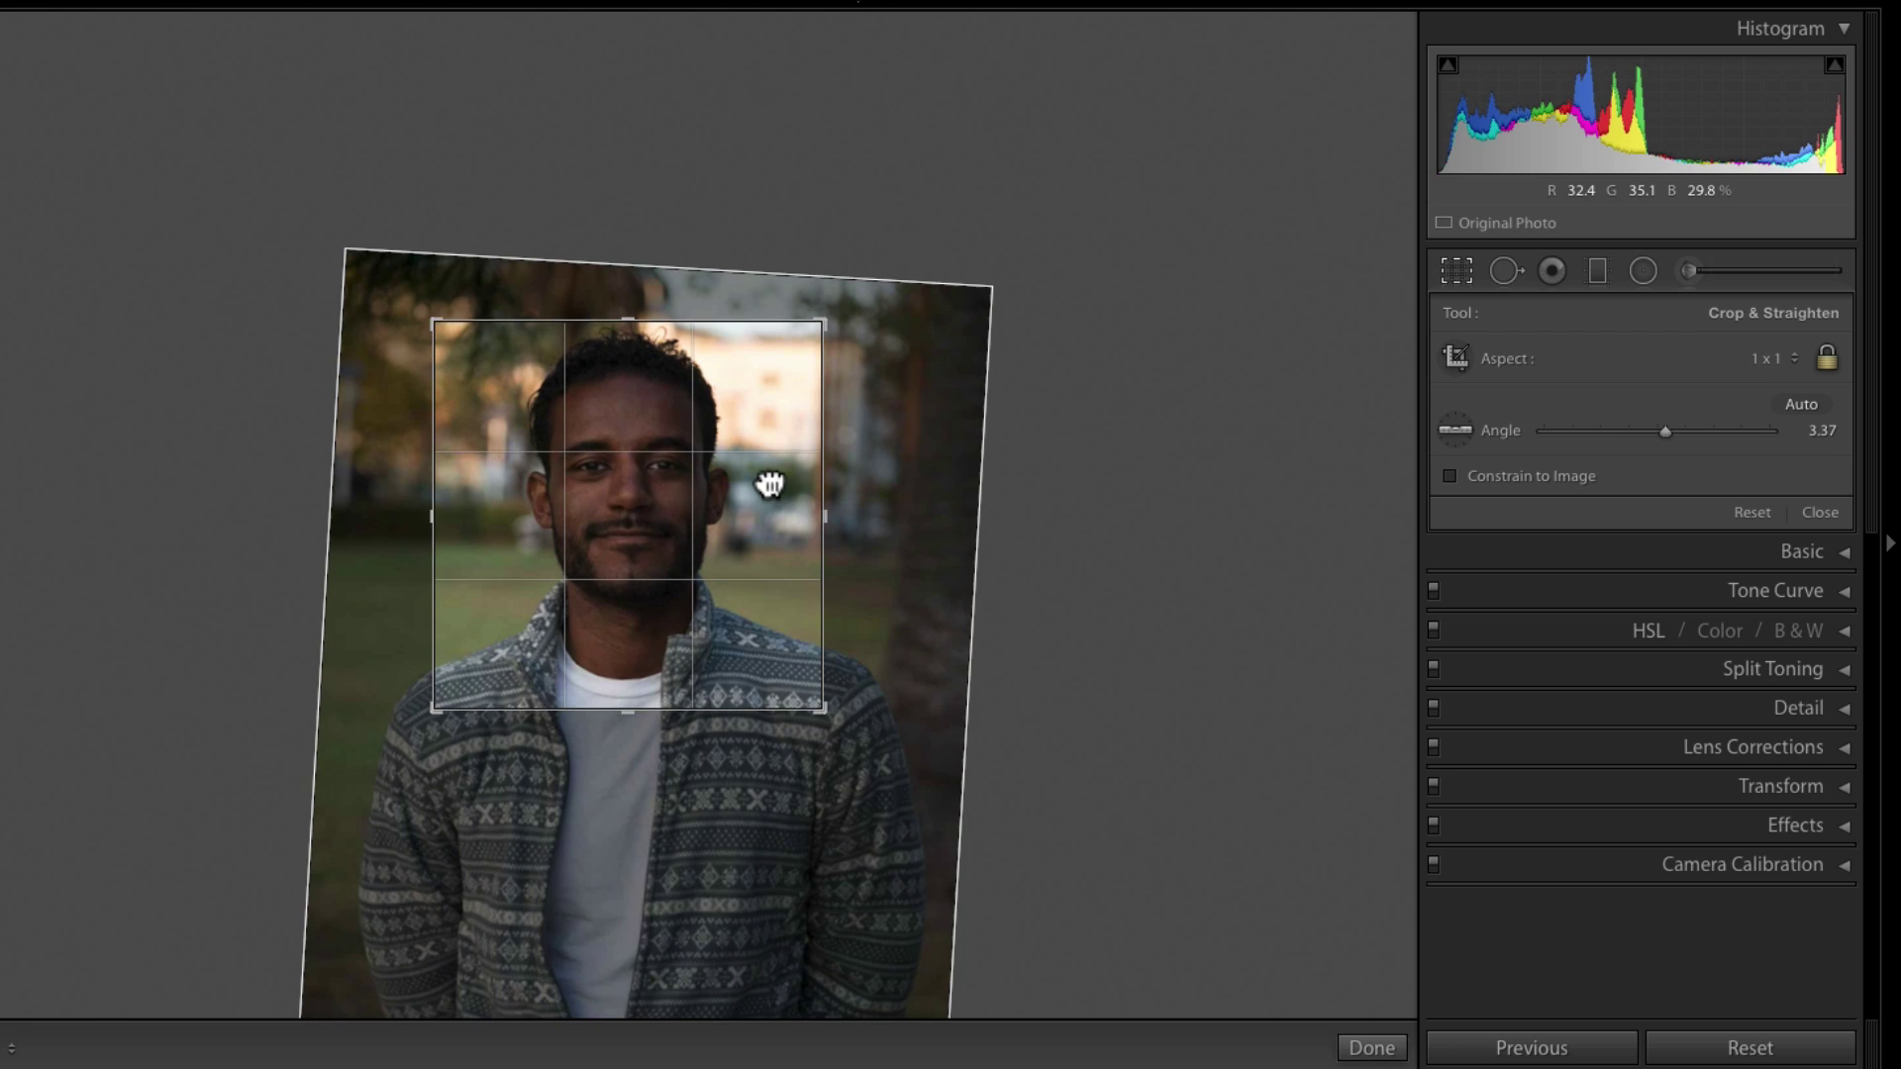
{"action": "left_click_drag", "start_coordinate": [770, 484], "coordinate": [768, 475]}
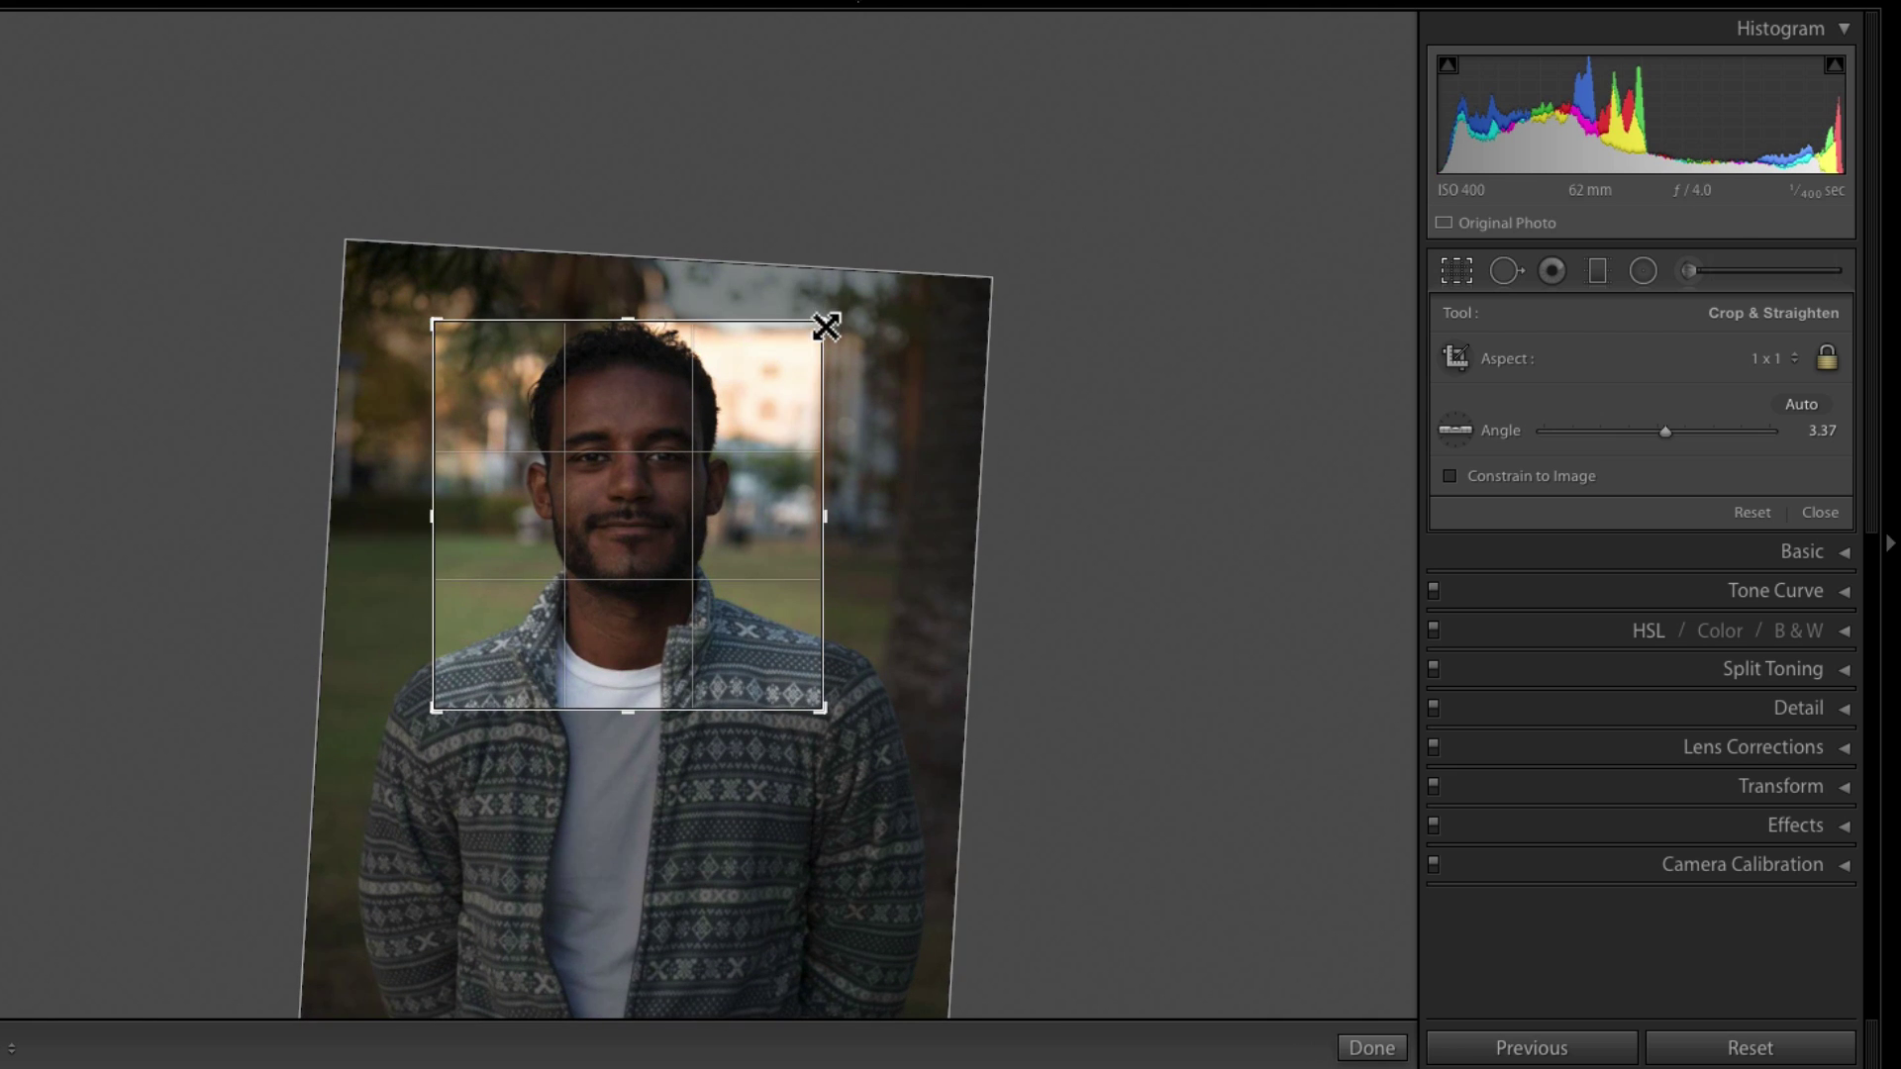
{"action": "left_click_drag", "start_coordinate": [825, 327], "coordinate": [832, 314]}
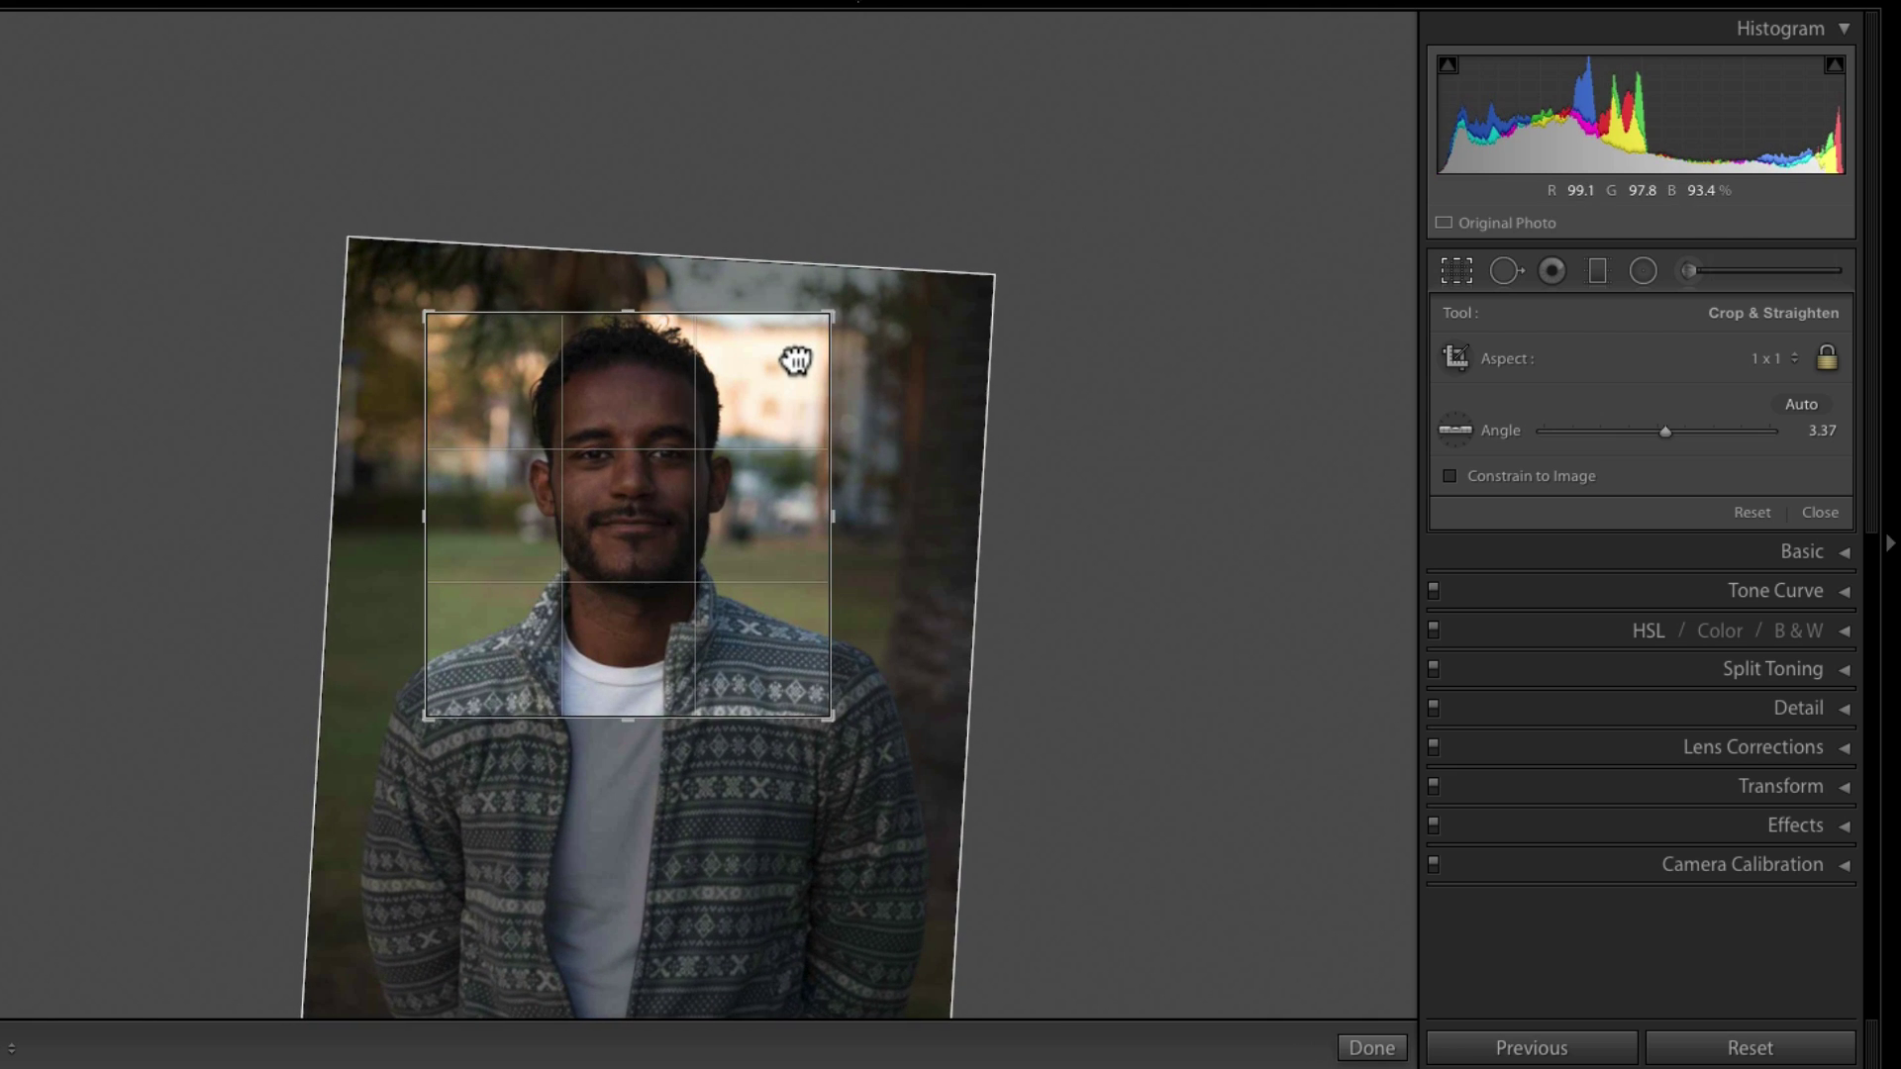
{"action": "left_click_drag", "start_coordinate": [795, 361], "coordinate": [798, 363]}
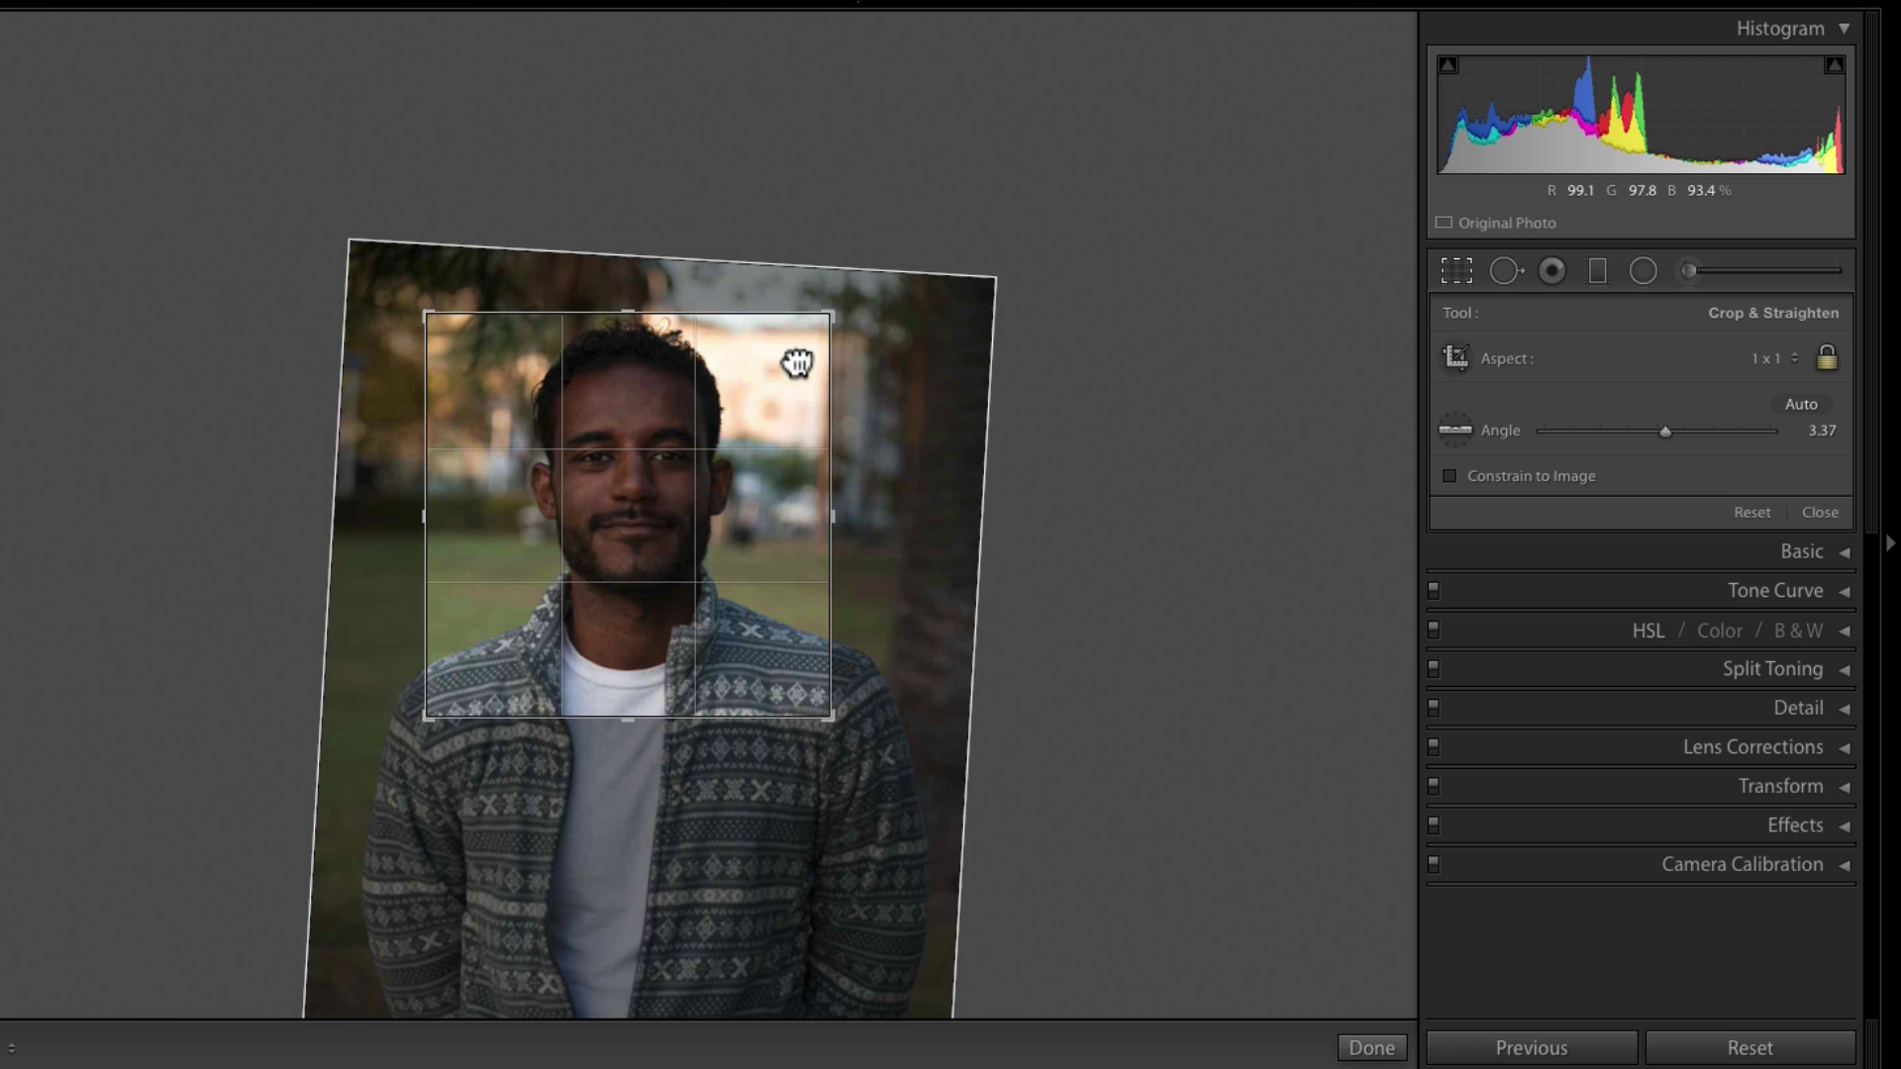
{"action": "key", "text": "Return"}
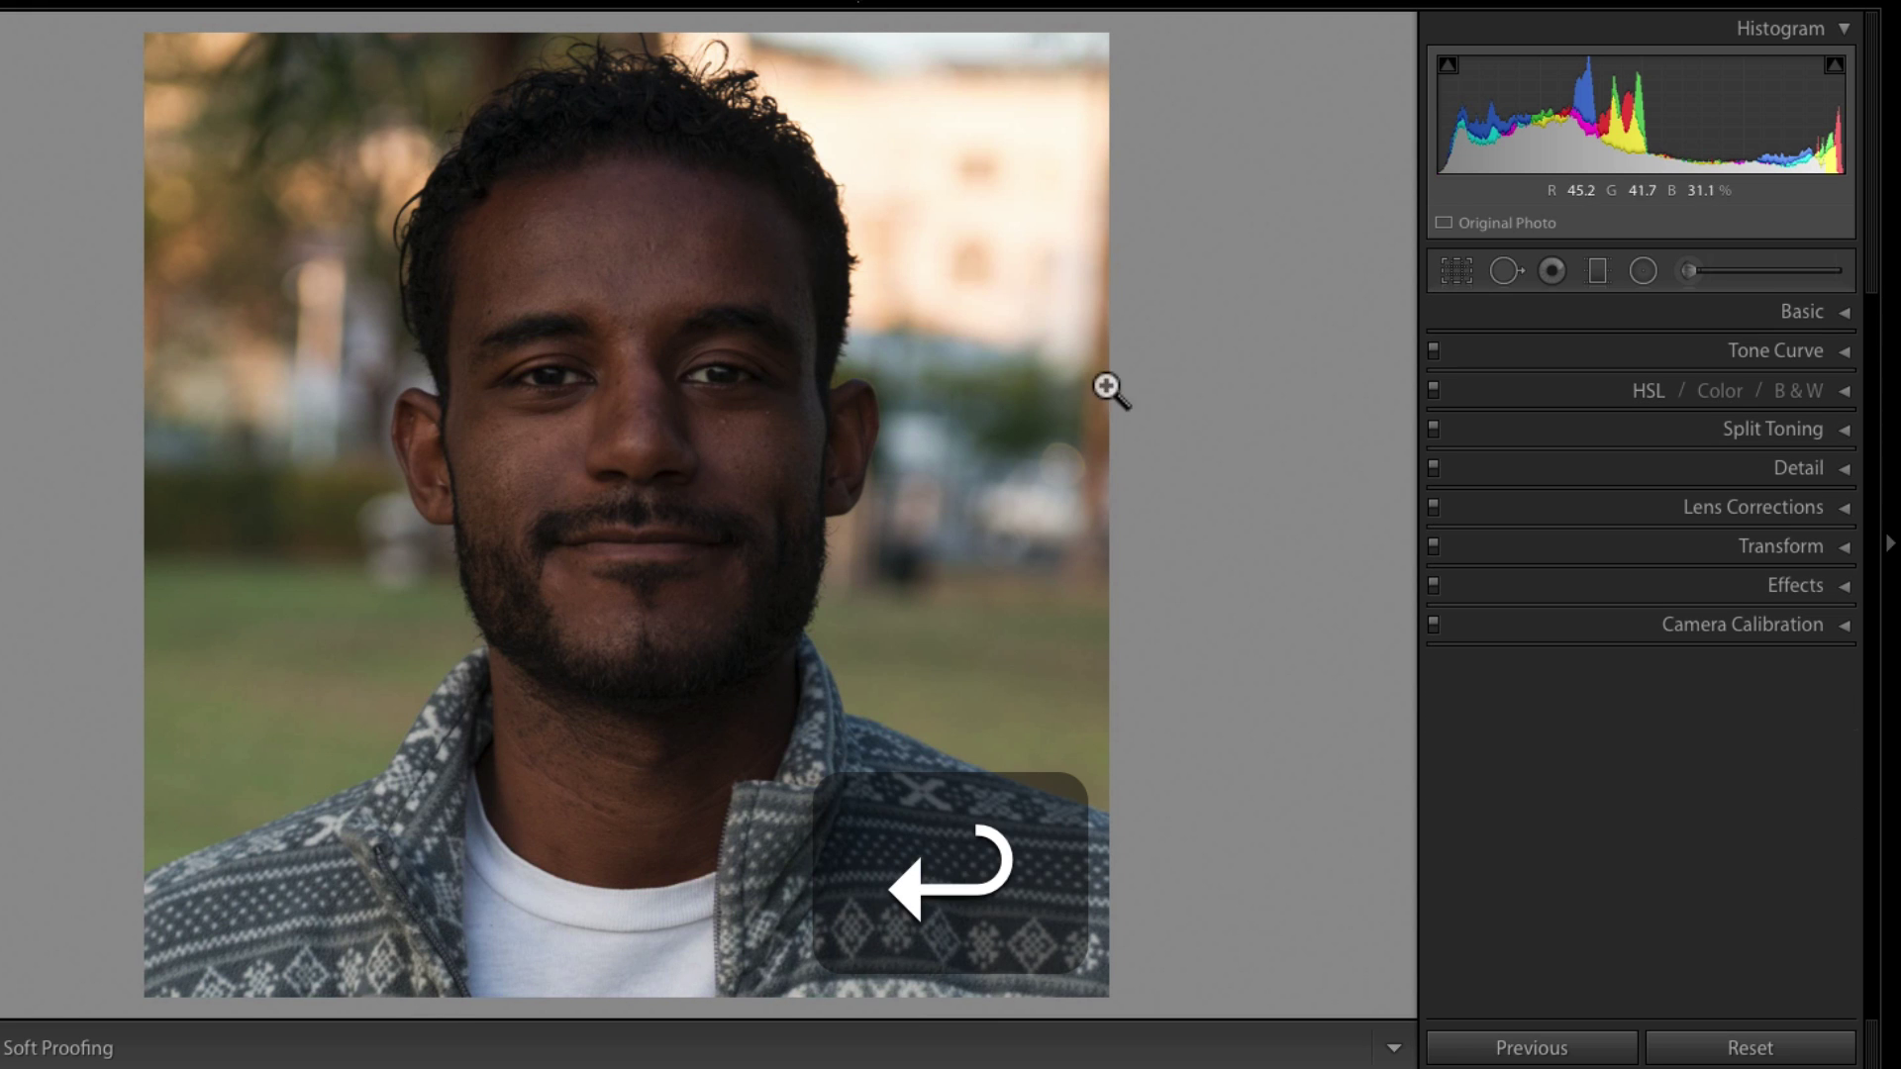
{"action": "left_click", "coordinate": [1432, 267]}
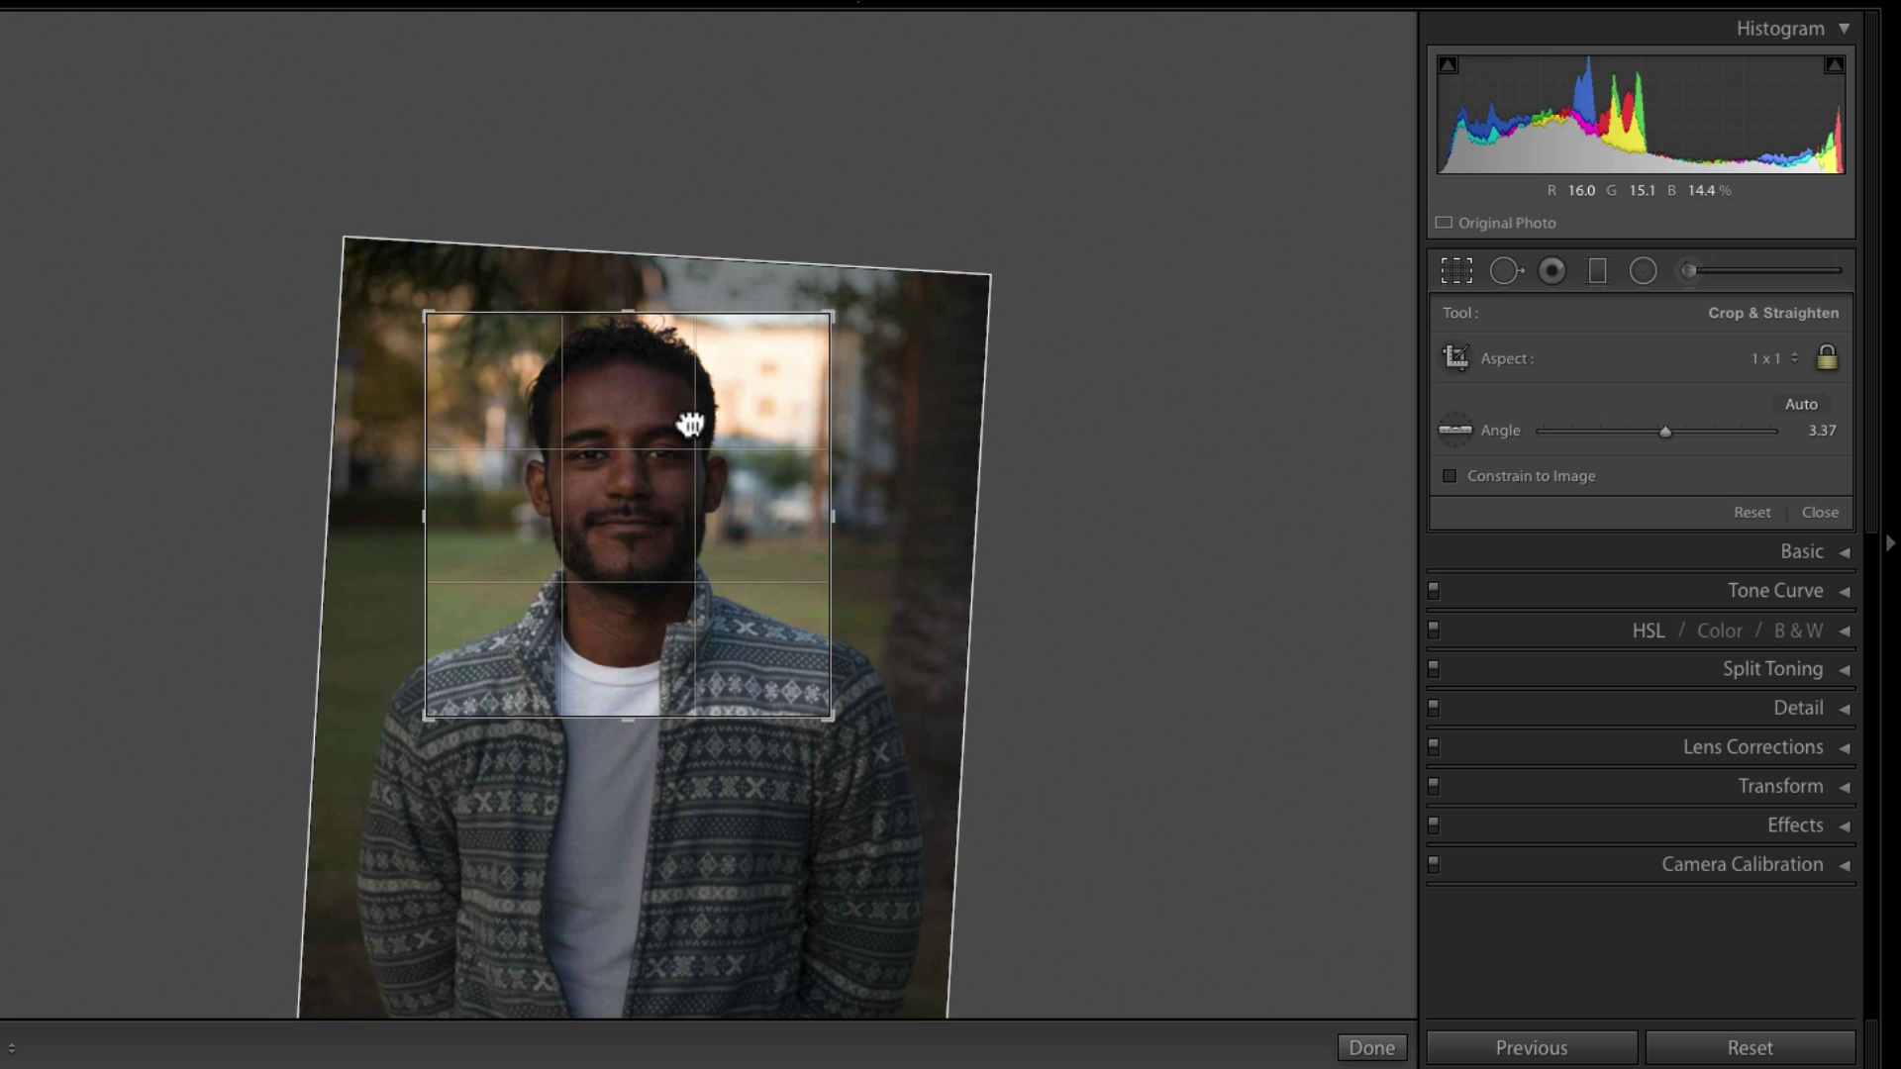
{"action": "key", "text": "Return"}
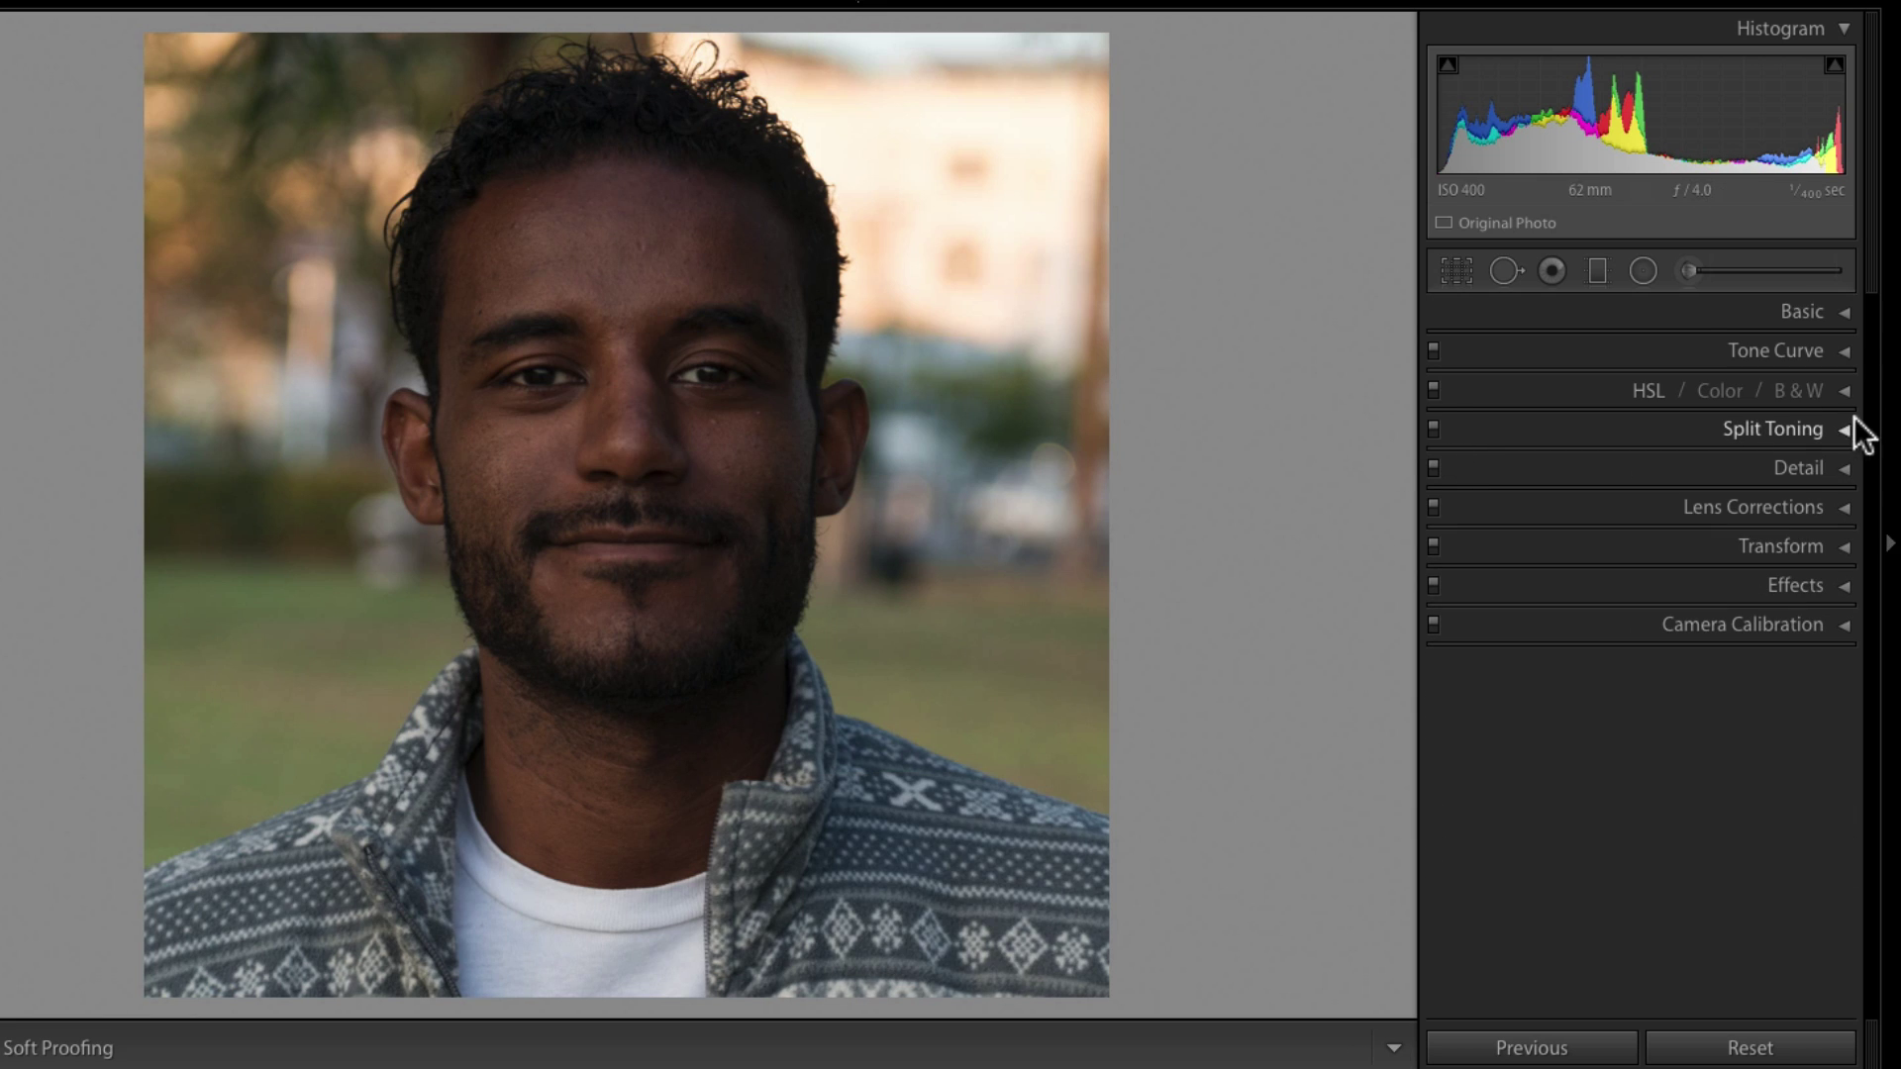
- Sample the white shirt for Custom white balance (Temp 5,000, Tint +6), discarding a trial warm-up
{"action": "left_click", "coordinate": [1848, 313]}
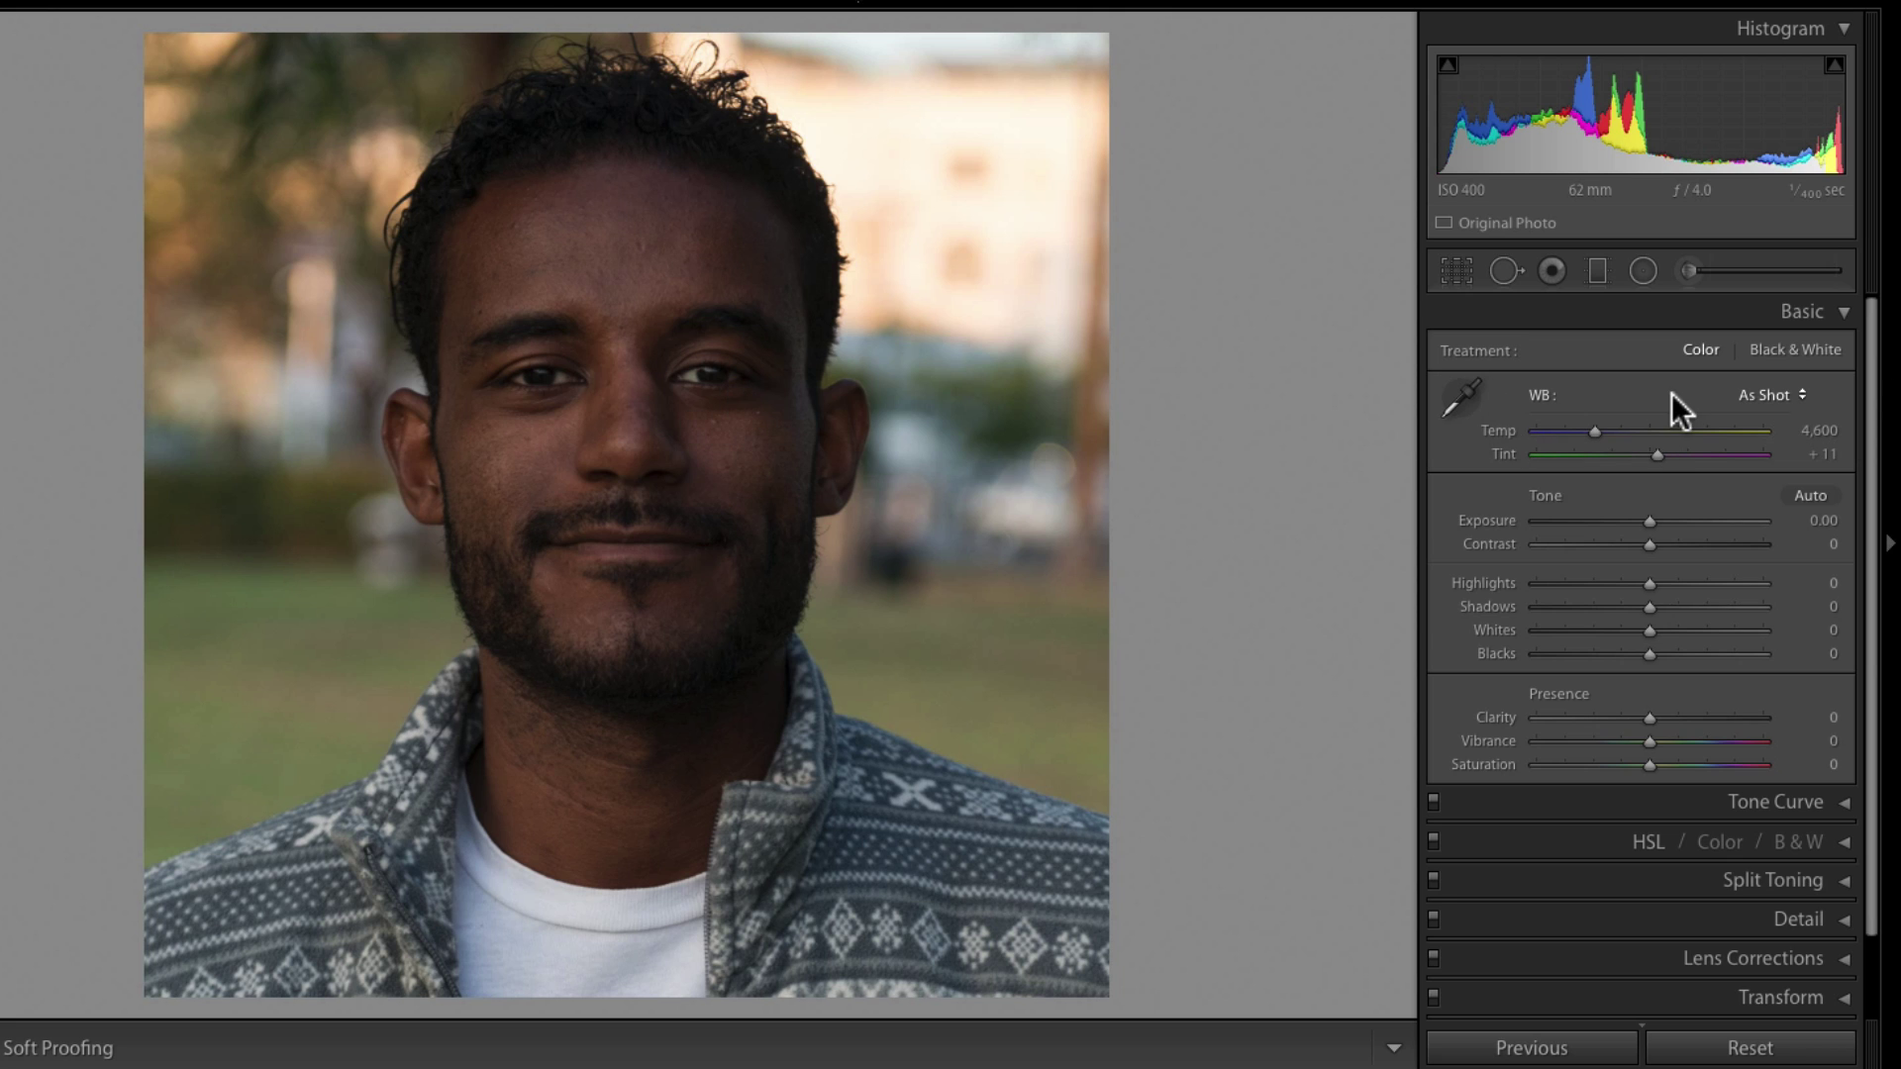
{"action": "left_click", "coordinate": [1464, 398]}
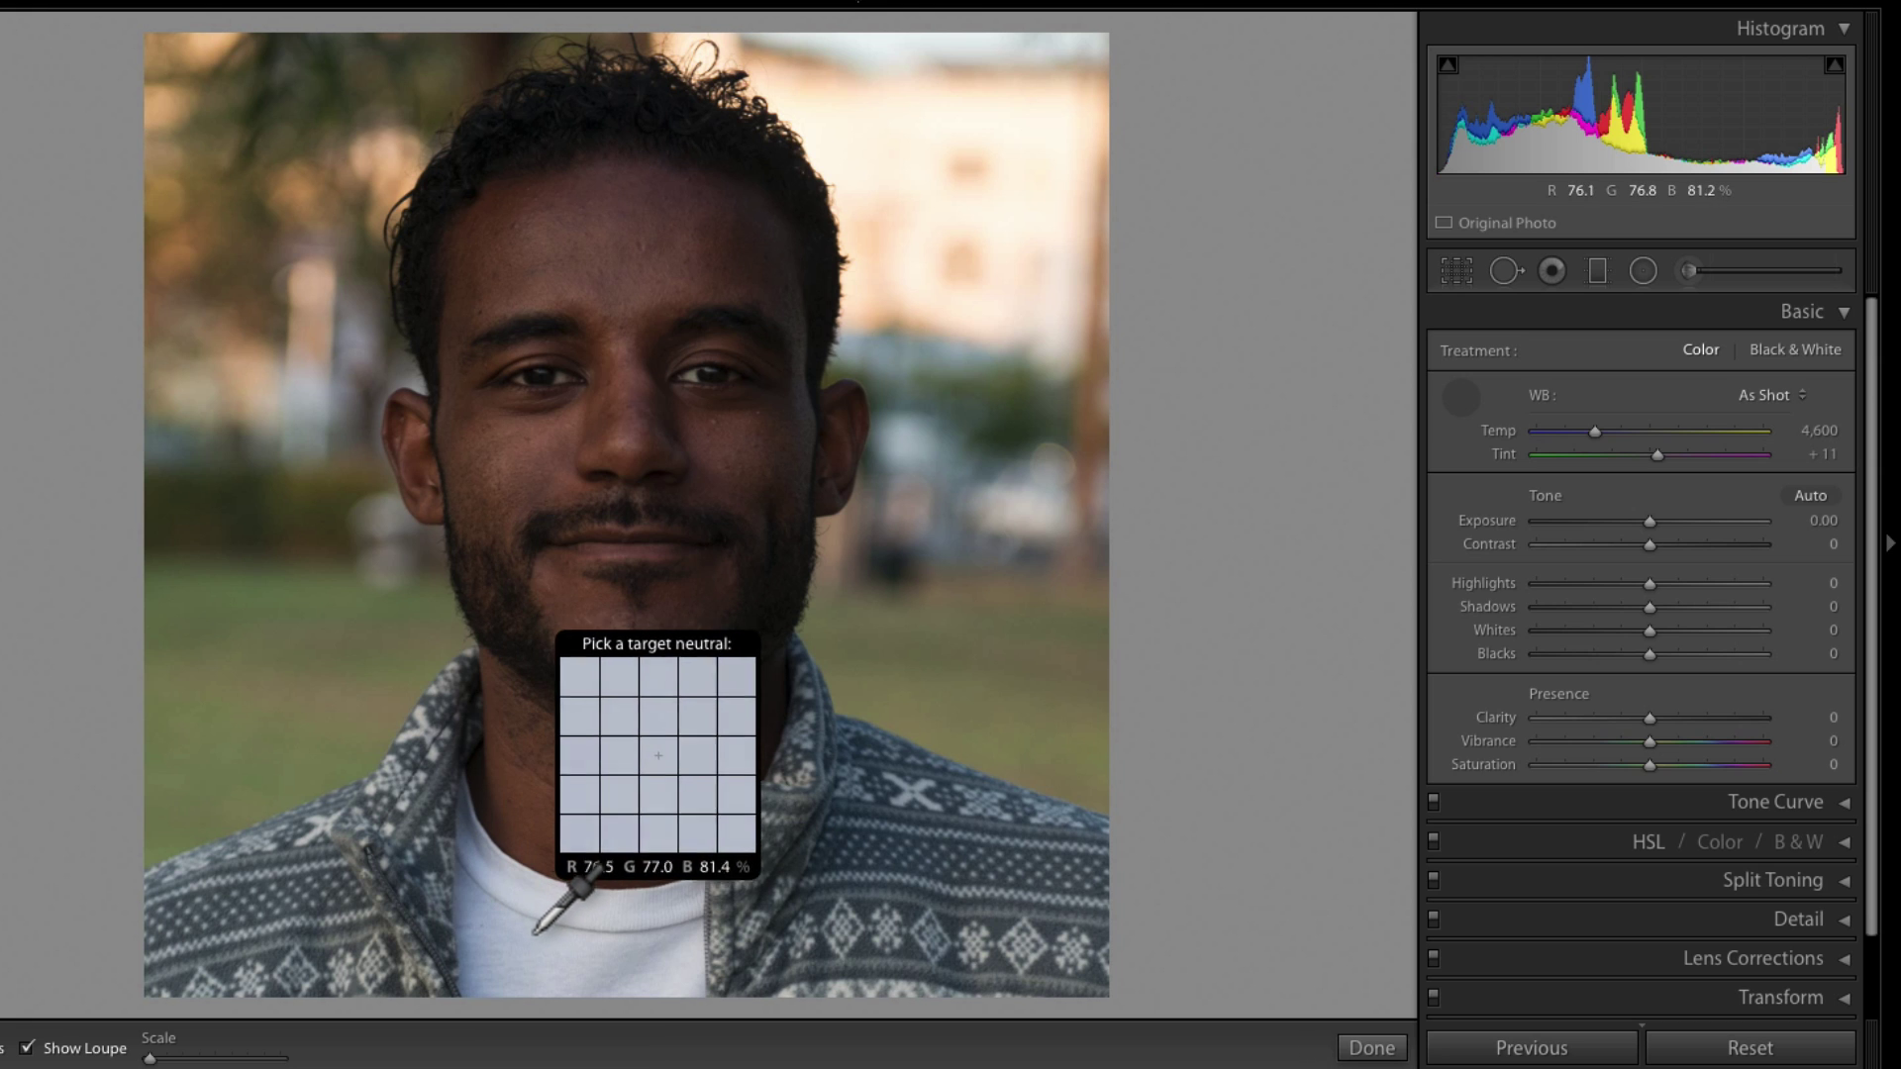
{"action": "left_click", "coordinate": [601, 945]}
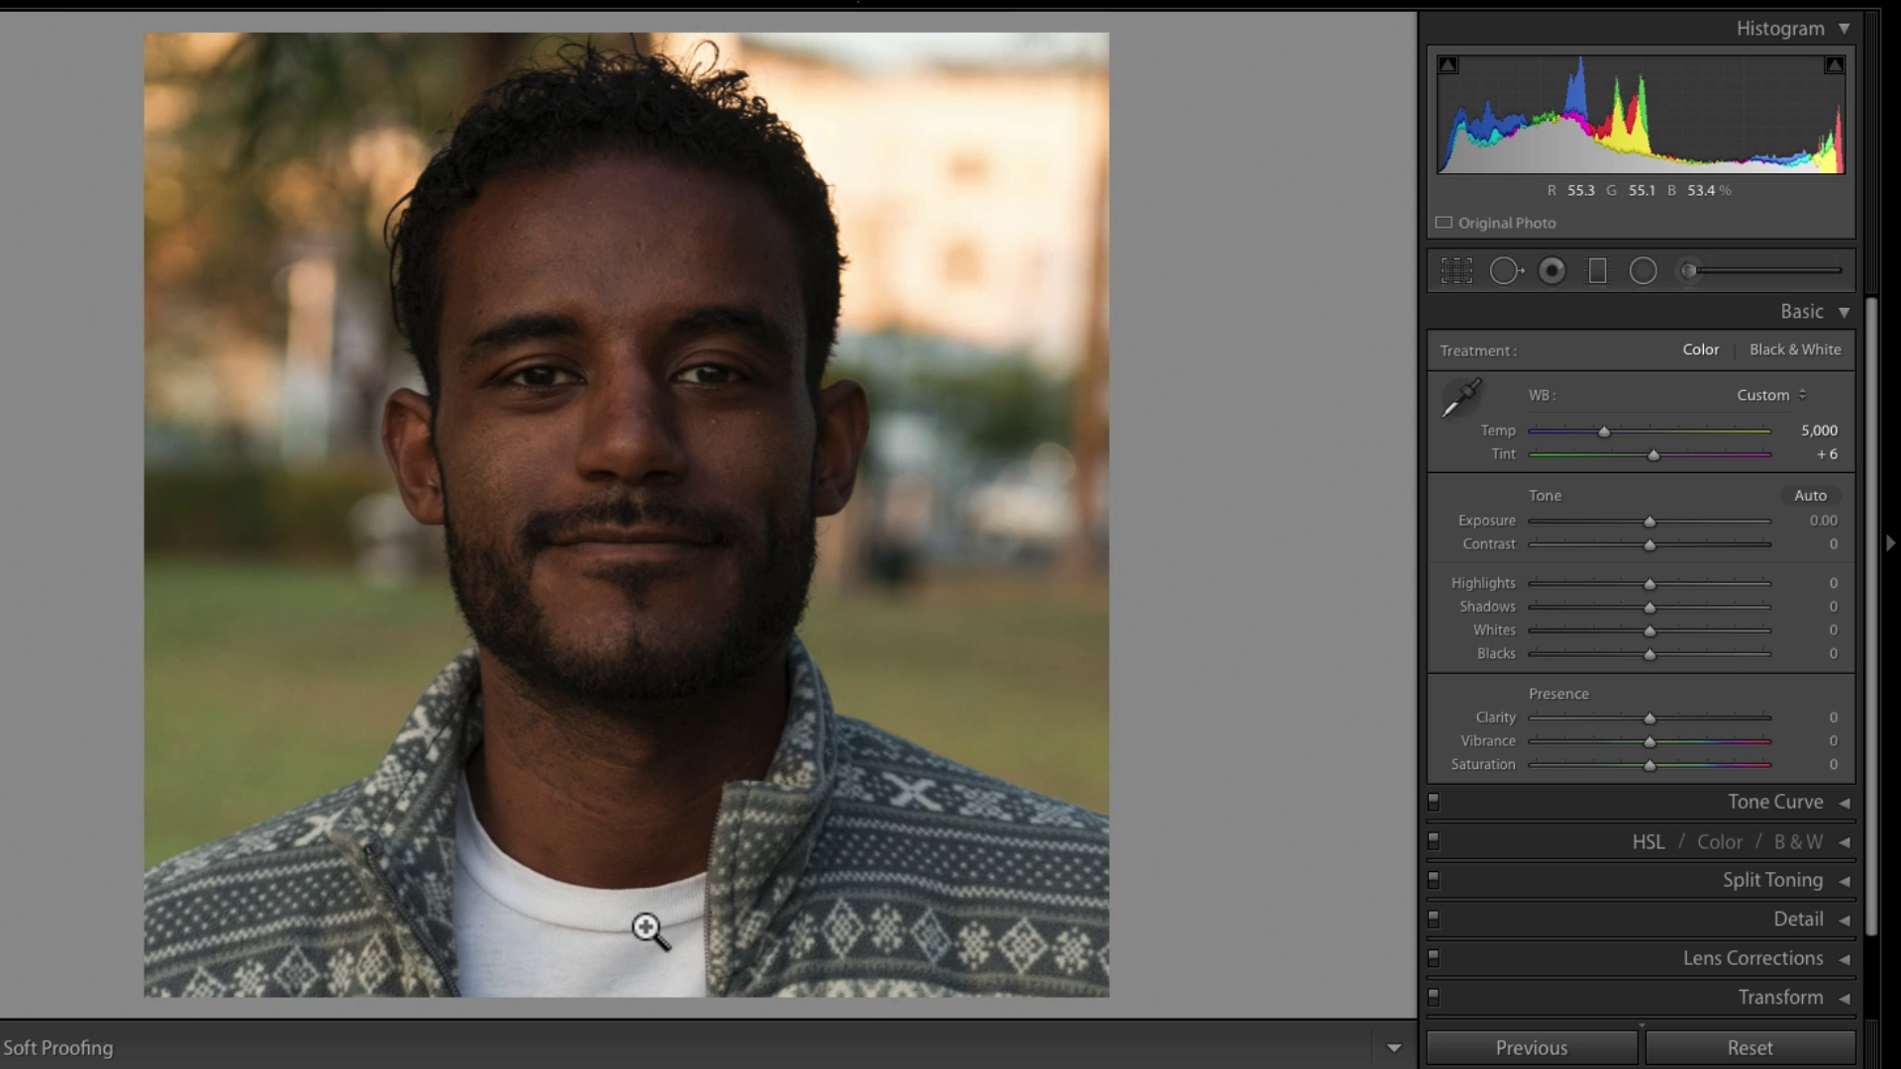
{"action": "key", "text": "backslash"}
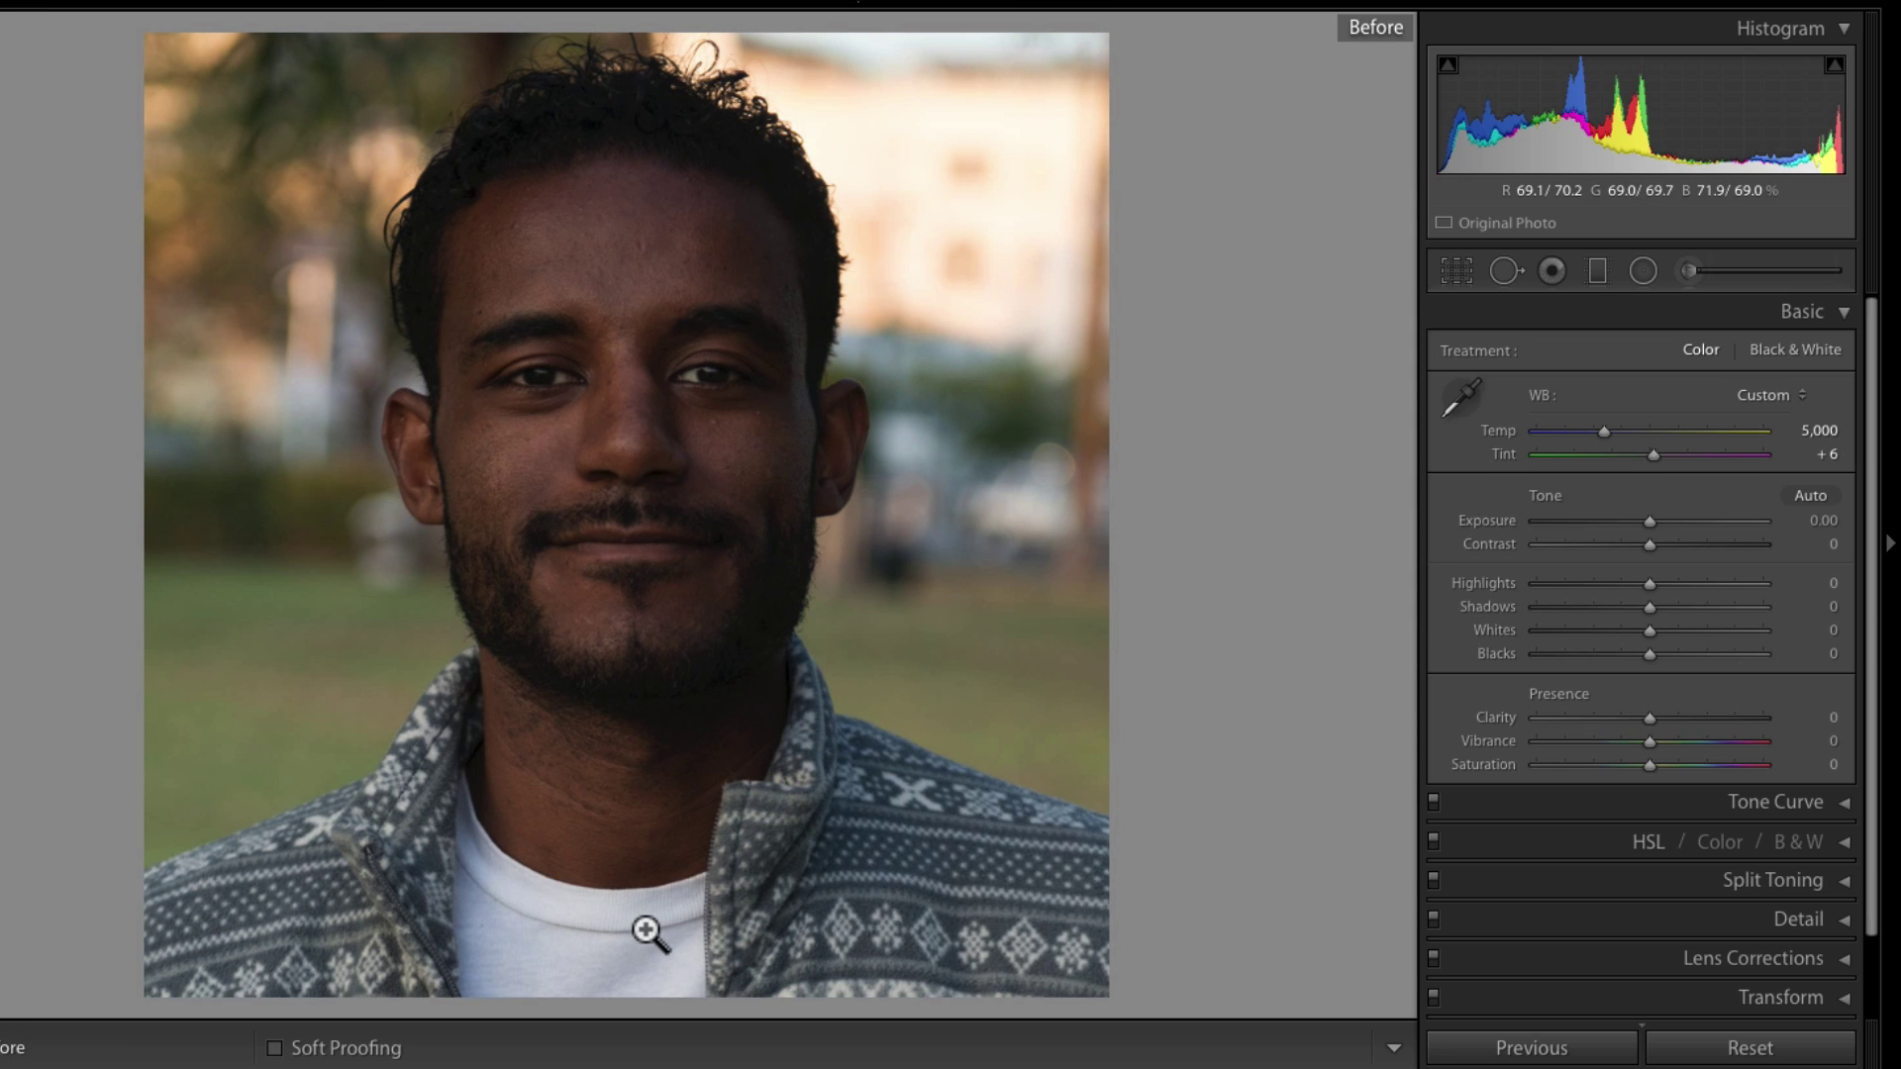
{"action": "key", "text": "backslash"}
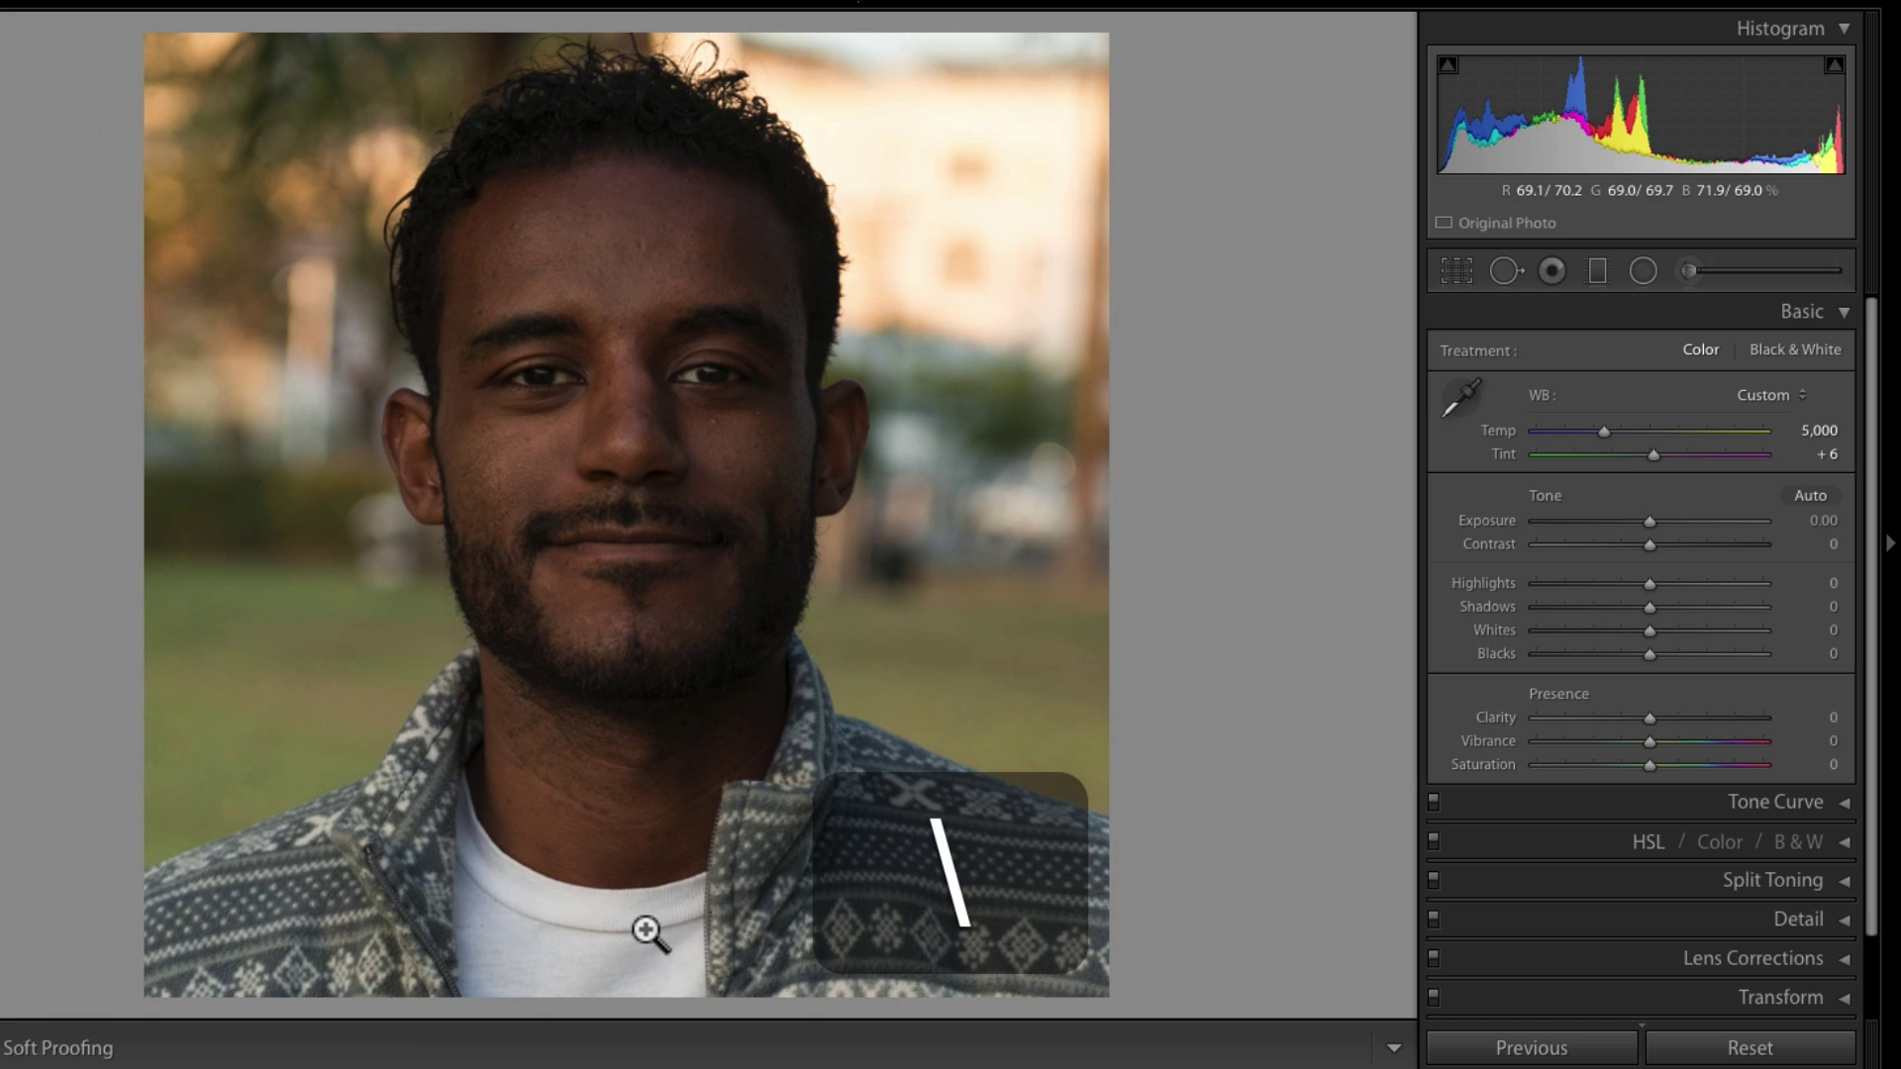
{"action": "key", "text": "backslash"}
{"action": "key", "text": "backslash"}
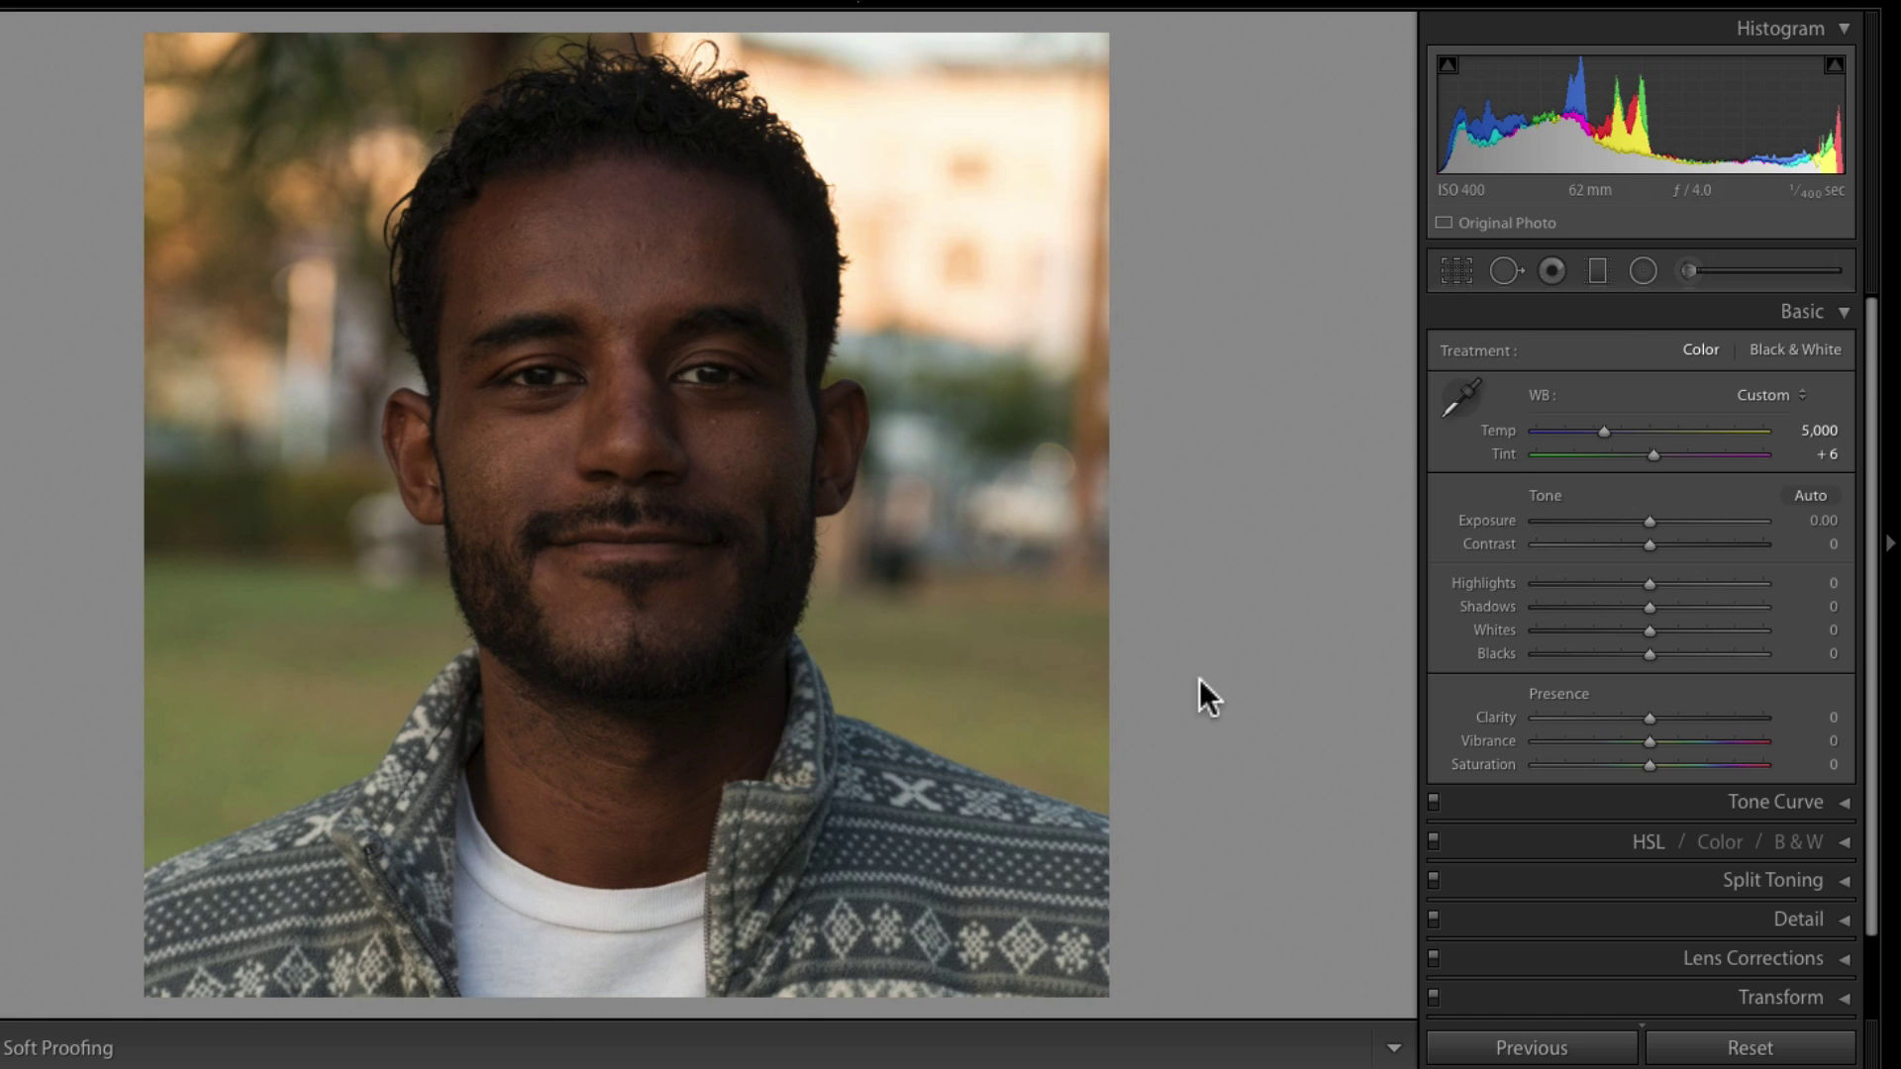
{"action": "left_click_drag", "start_coordinate": [1602, 428], "coordinate": [1614, 431]}
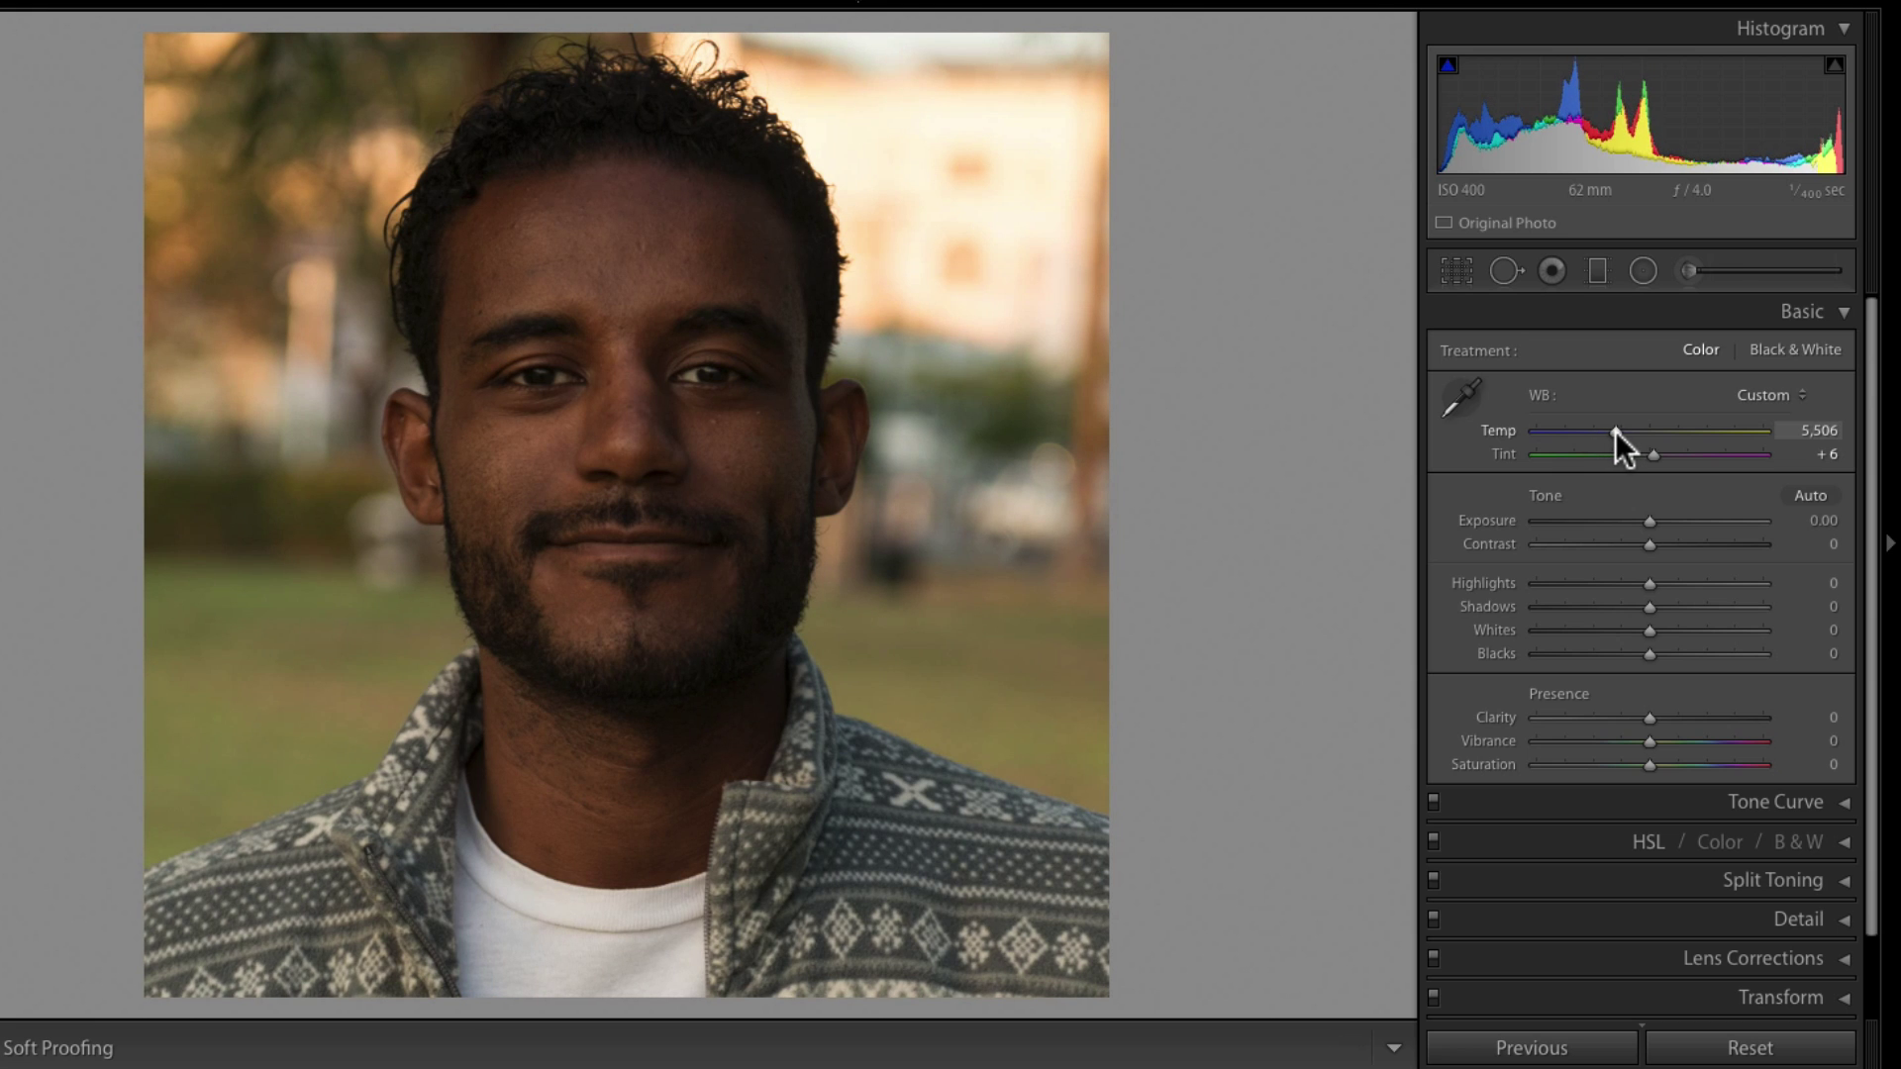
{"action": "key", "text": "super+z"}
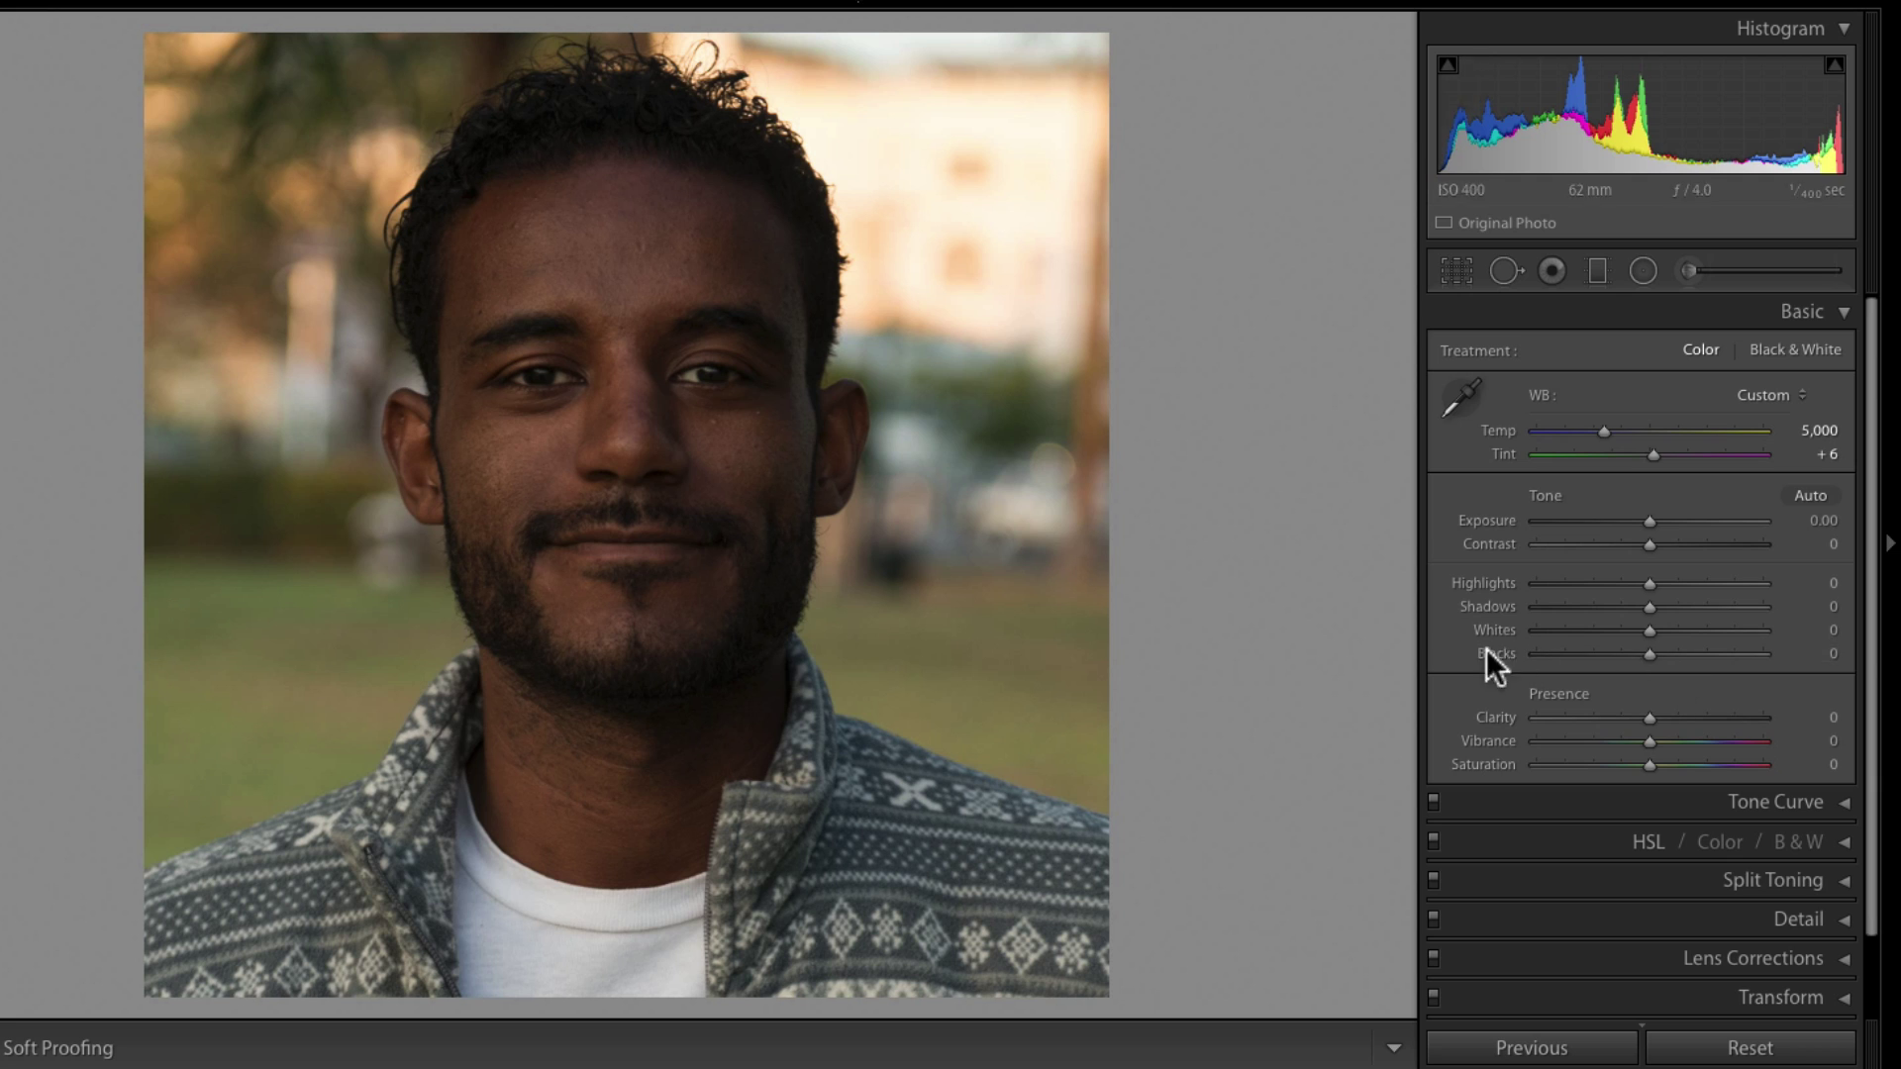
- Set Blacks −11 and Whites +11 while watching clipping, then lift Shadows to +45
{"action": "left_click_drag", "start_coordinate": [1649, 654], "coordinate": [1549, 649]}
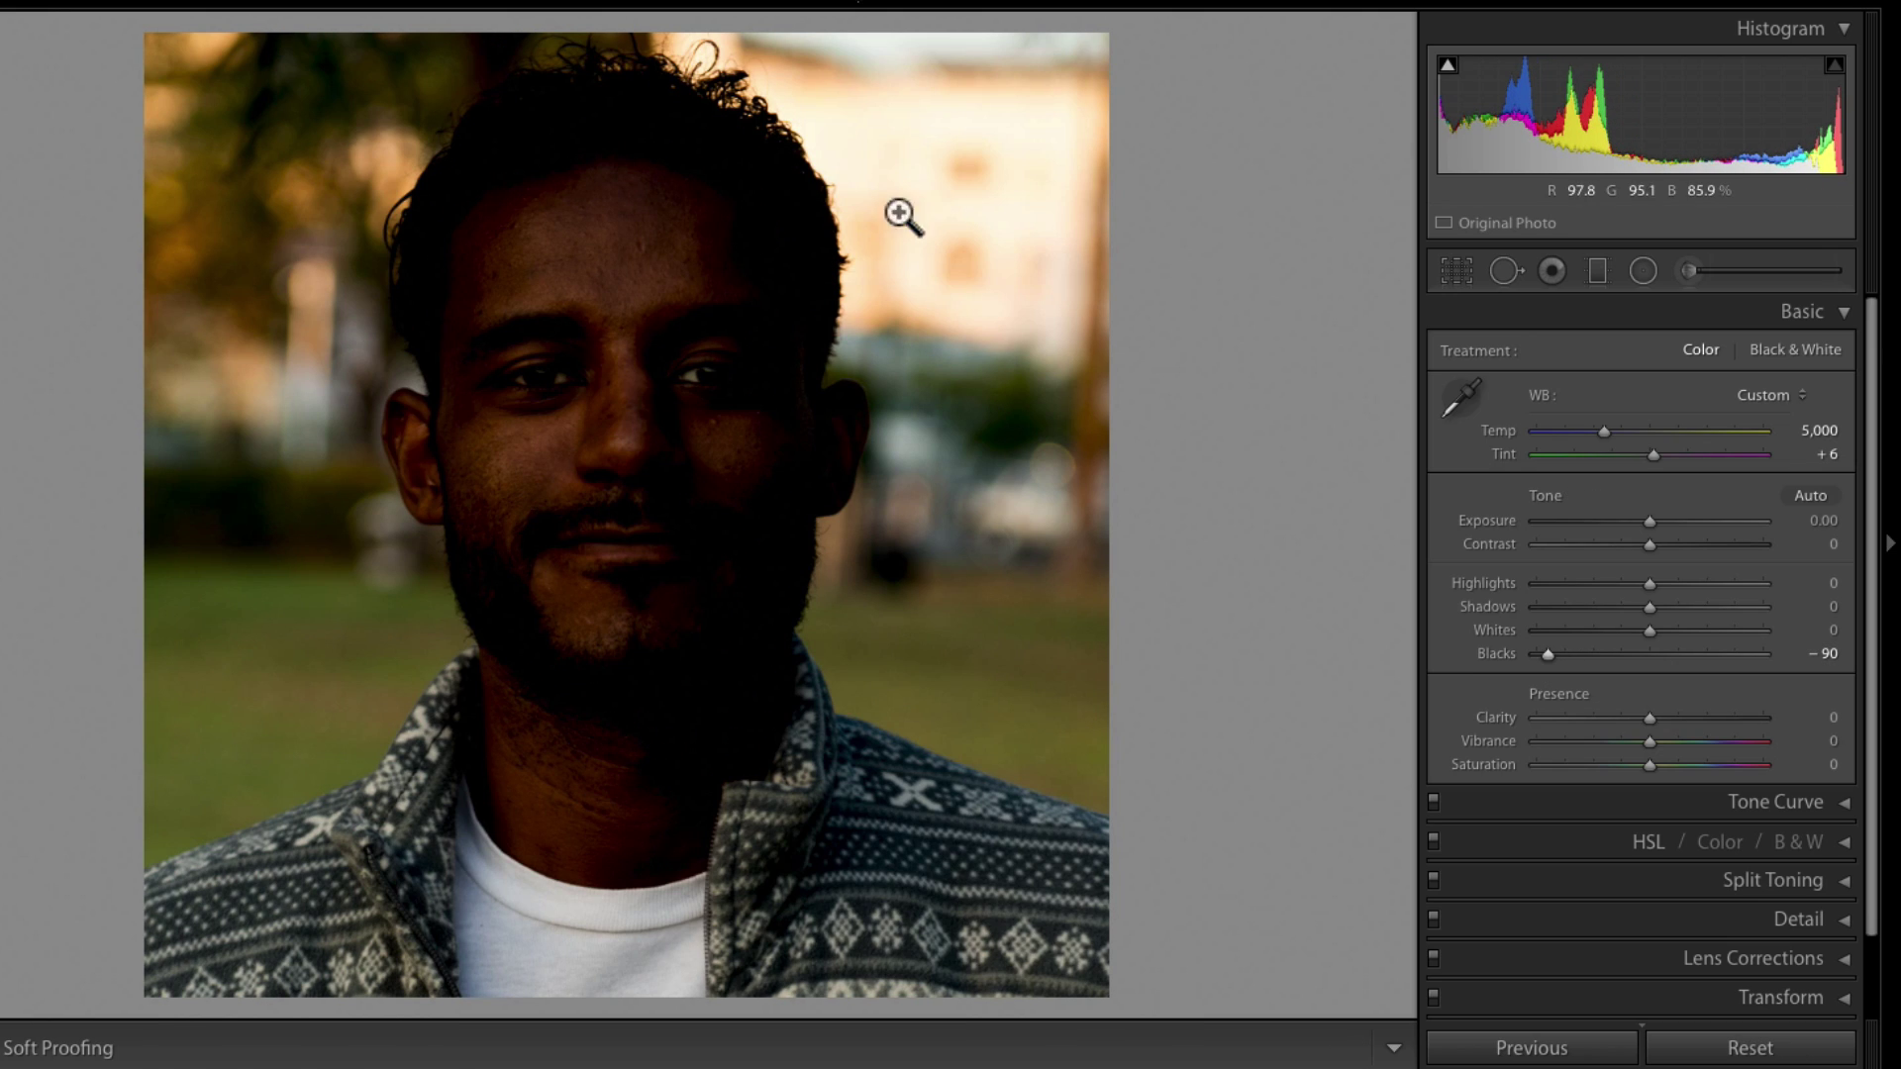
{"action": "left_click_drag", "start_coordinate": [1549, 653], "coordinate": [1632, 667]}
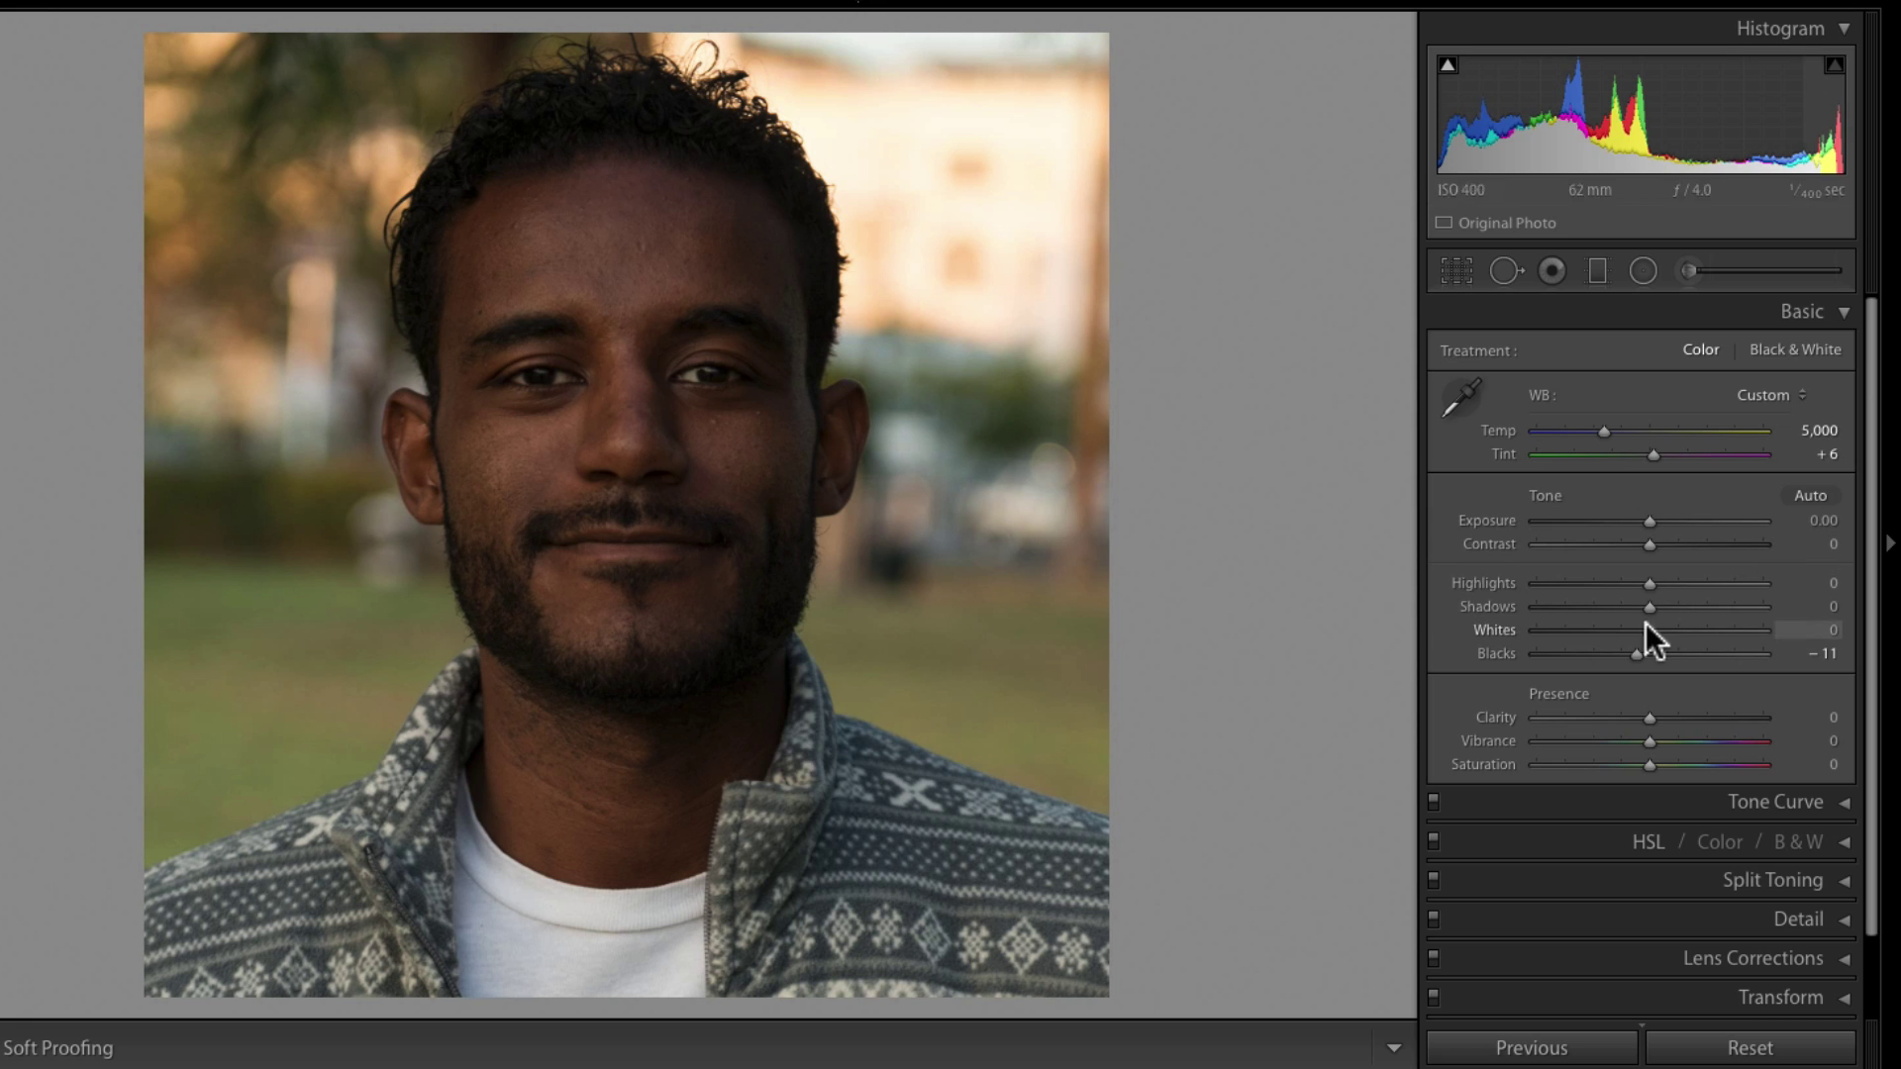
{"action": "key", "text": "alt"}
{"action": "mouse_move", "coordinate": [1654, 632]}
{"action": "left_mouse_down"}
{"action": "mouse_move", "coordinate": [1695, 633]}
{"action": "mouse_move", "coordinate": [1664, 635]}
{"action": "left_mouse_up"}
{"action": "key", "text": "alt"}
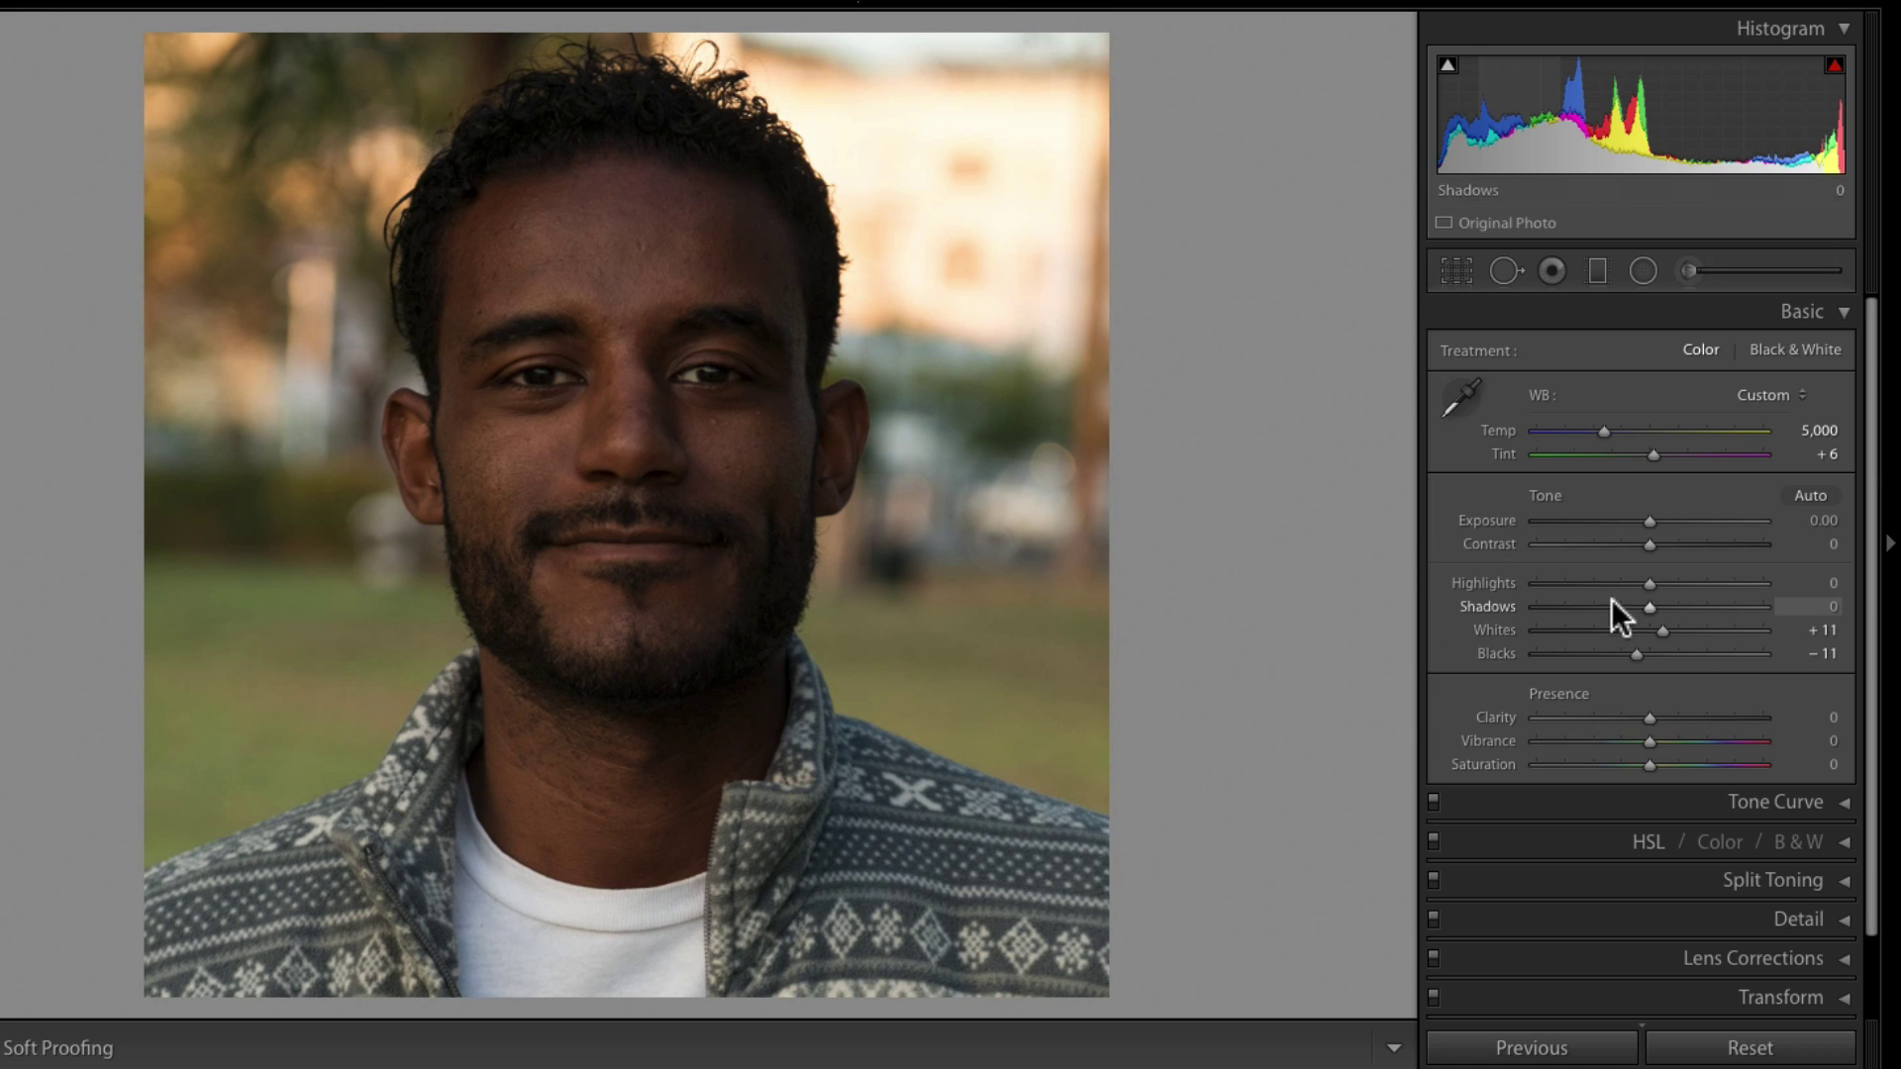
{"action": "left_click_drag", "start_coordinate": [1651, 607], "coordinate": [1709, 610]}
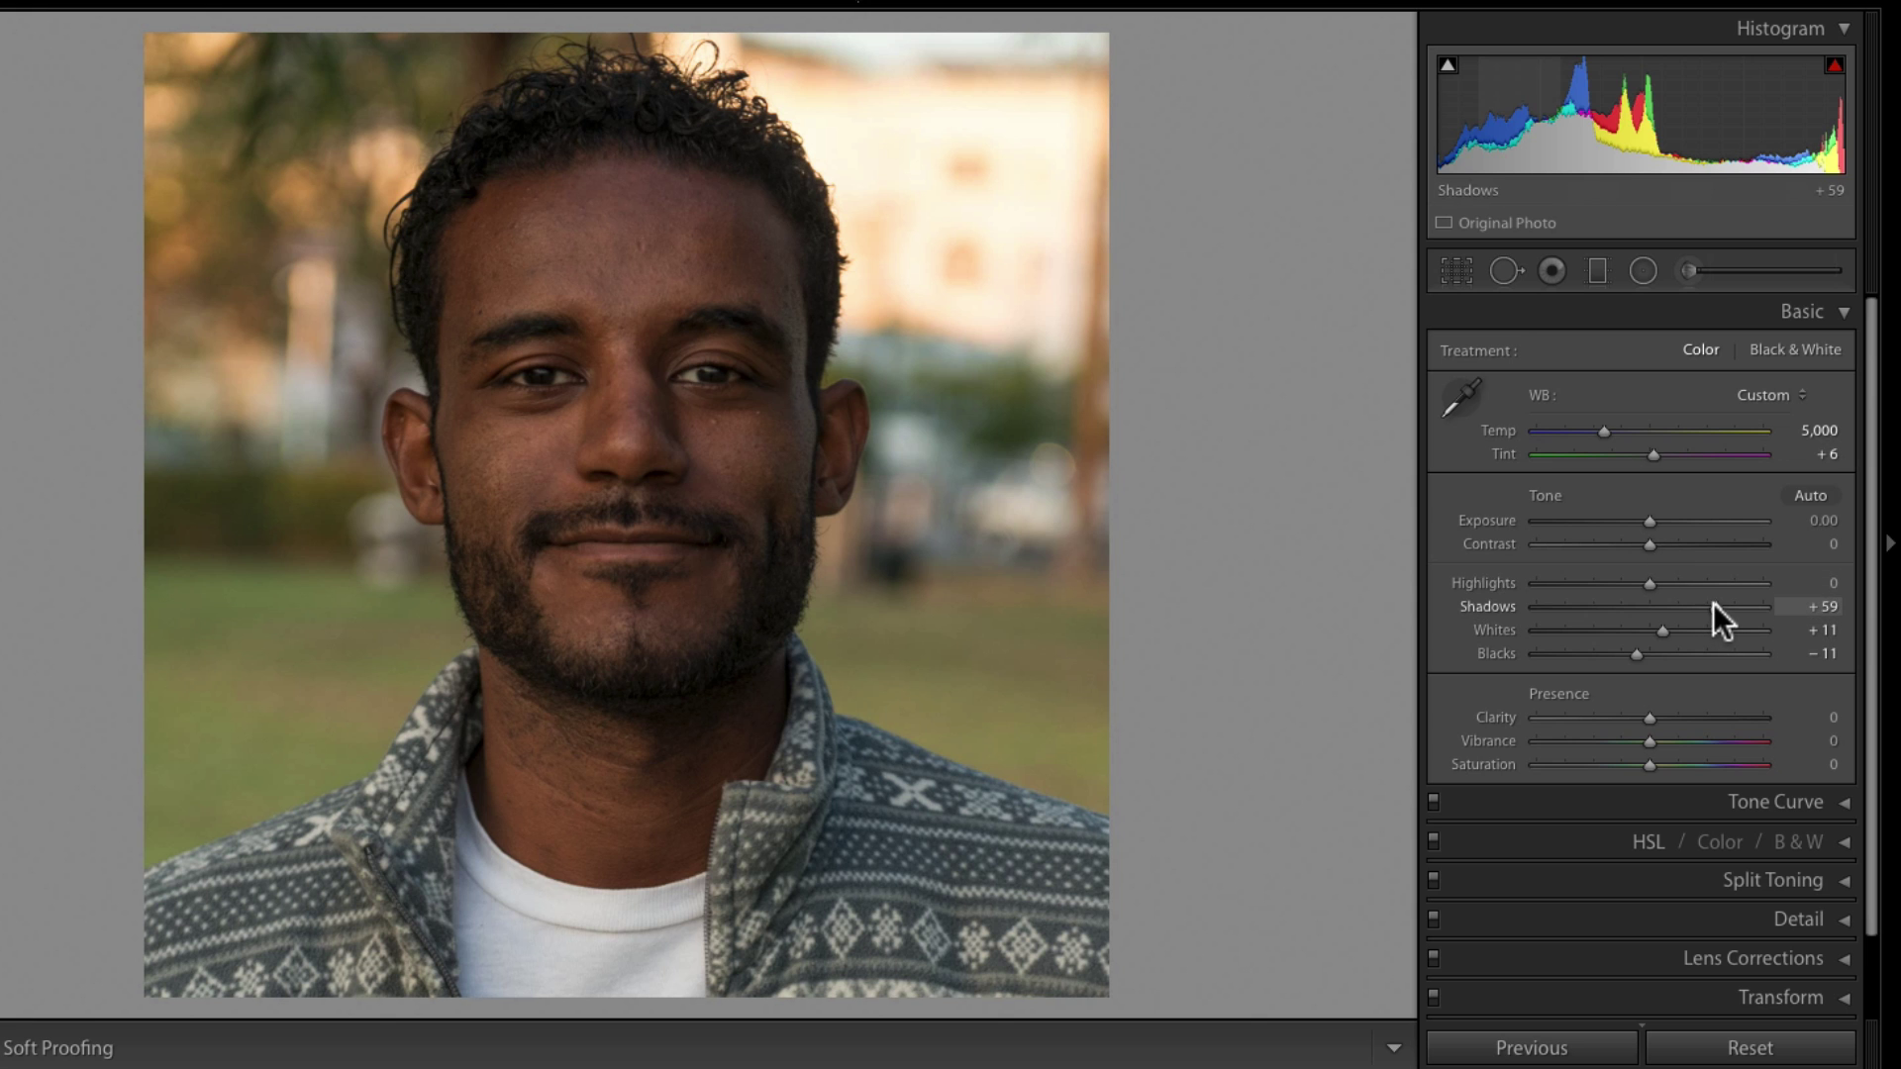
{"action": "mouse_move", "coordinate": [1713, 603]}
{"action": "left_mouse_down"}
{"action": "mouse_move", "coordinate": [1663, 604]}
{"action": "mouse_move", "coordinate": [1698, 611]}
{"action": "left_mouse_up"}
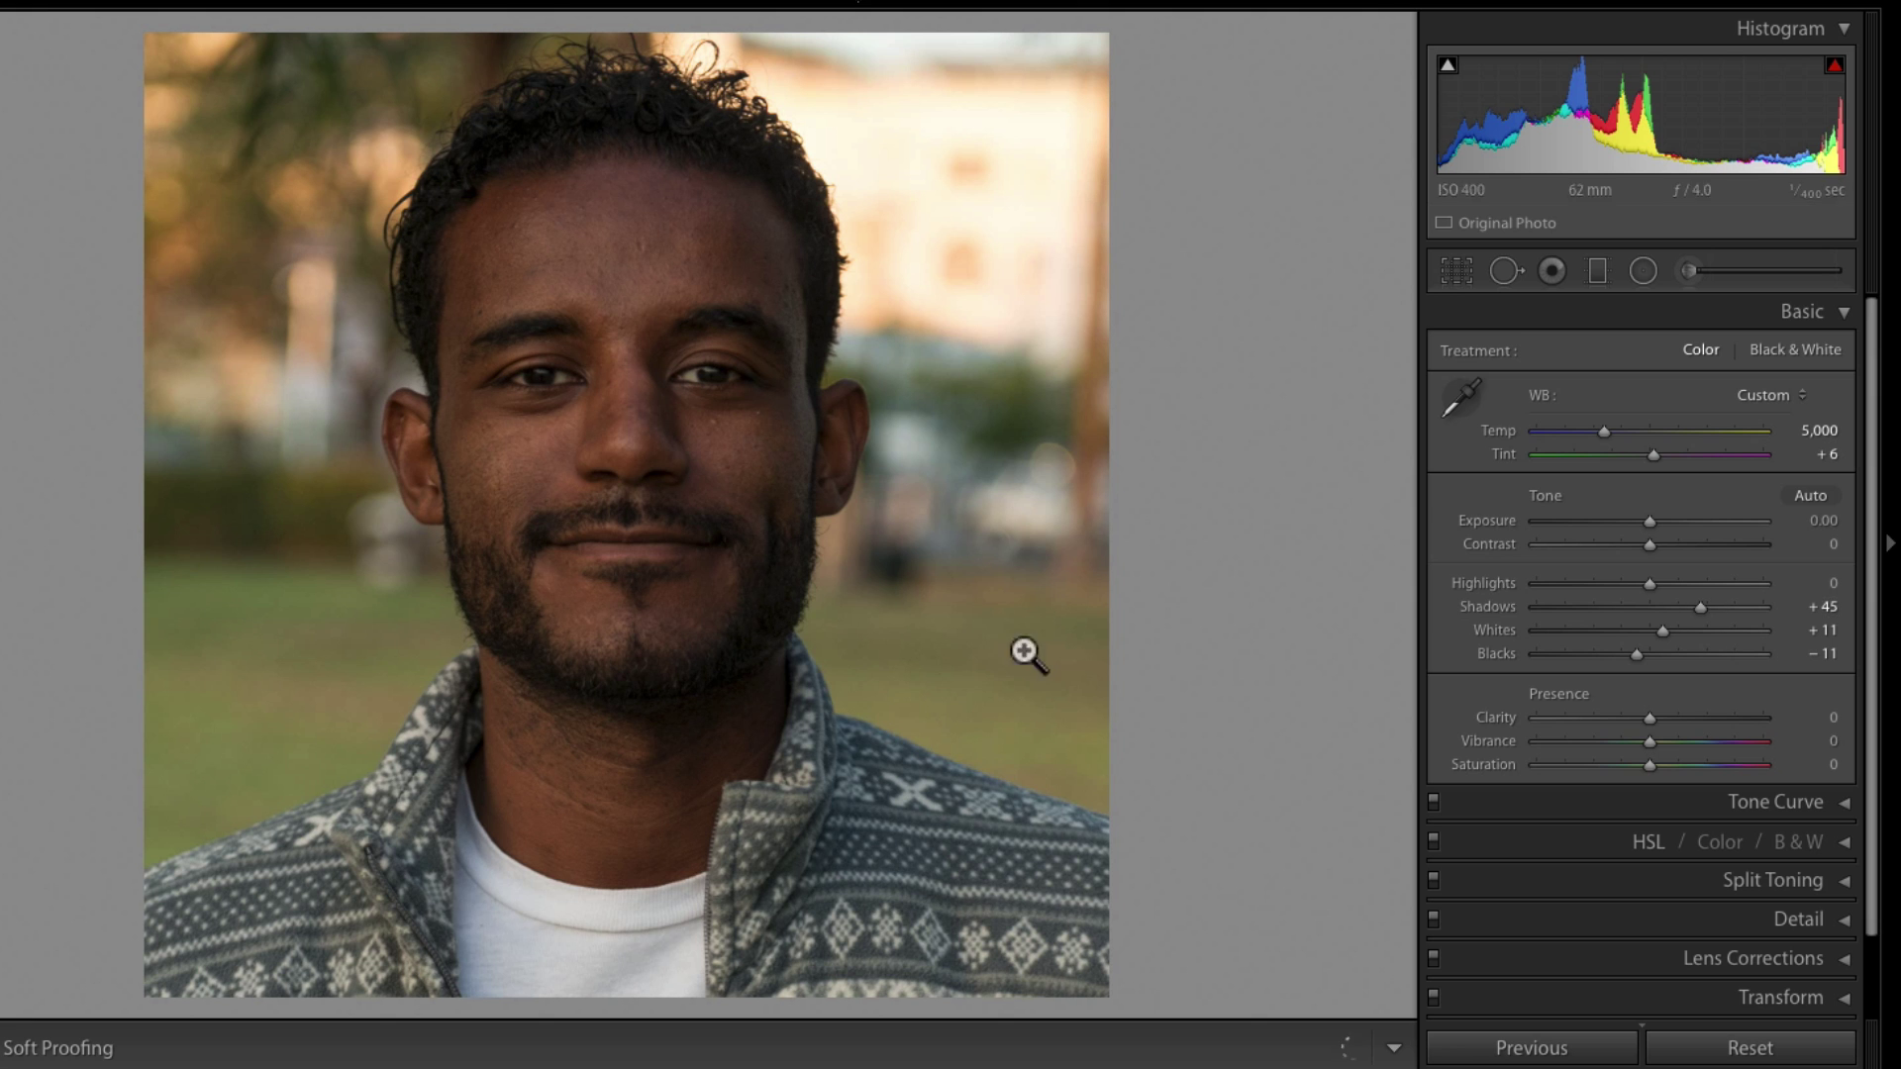
- Set Highlights to −48, Vibrance to +25 and Saturation to −5
{"action": "left_click_drag", "start_coordinate": [1647, 582], "coordinate": [1596, 584]}
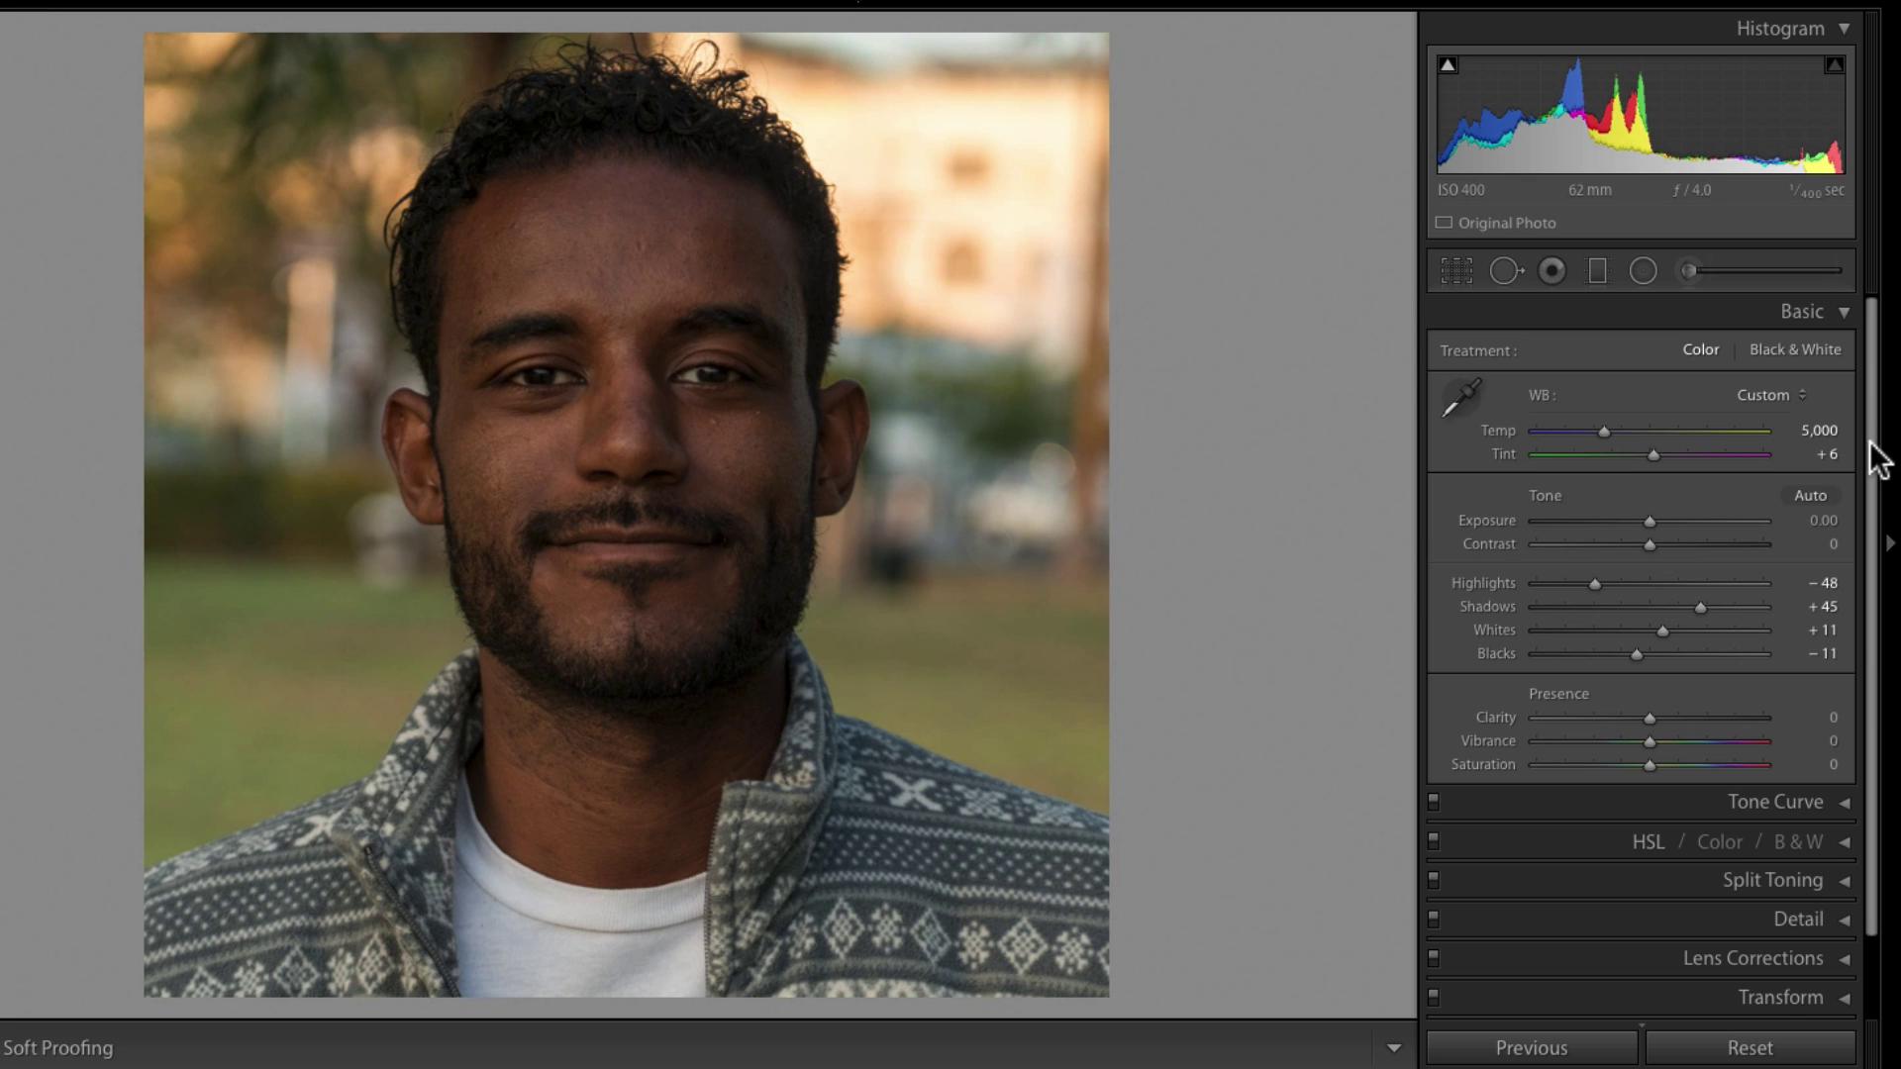
{"action": "scroll", "coordinate": [1878, 458], "scroll_direction": "down", "scroll_amount": 2}
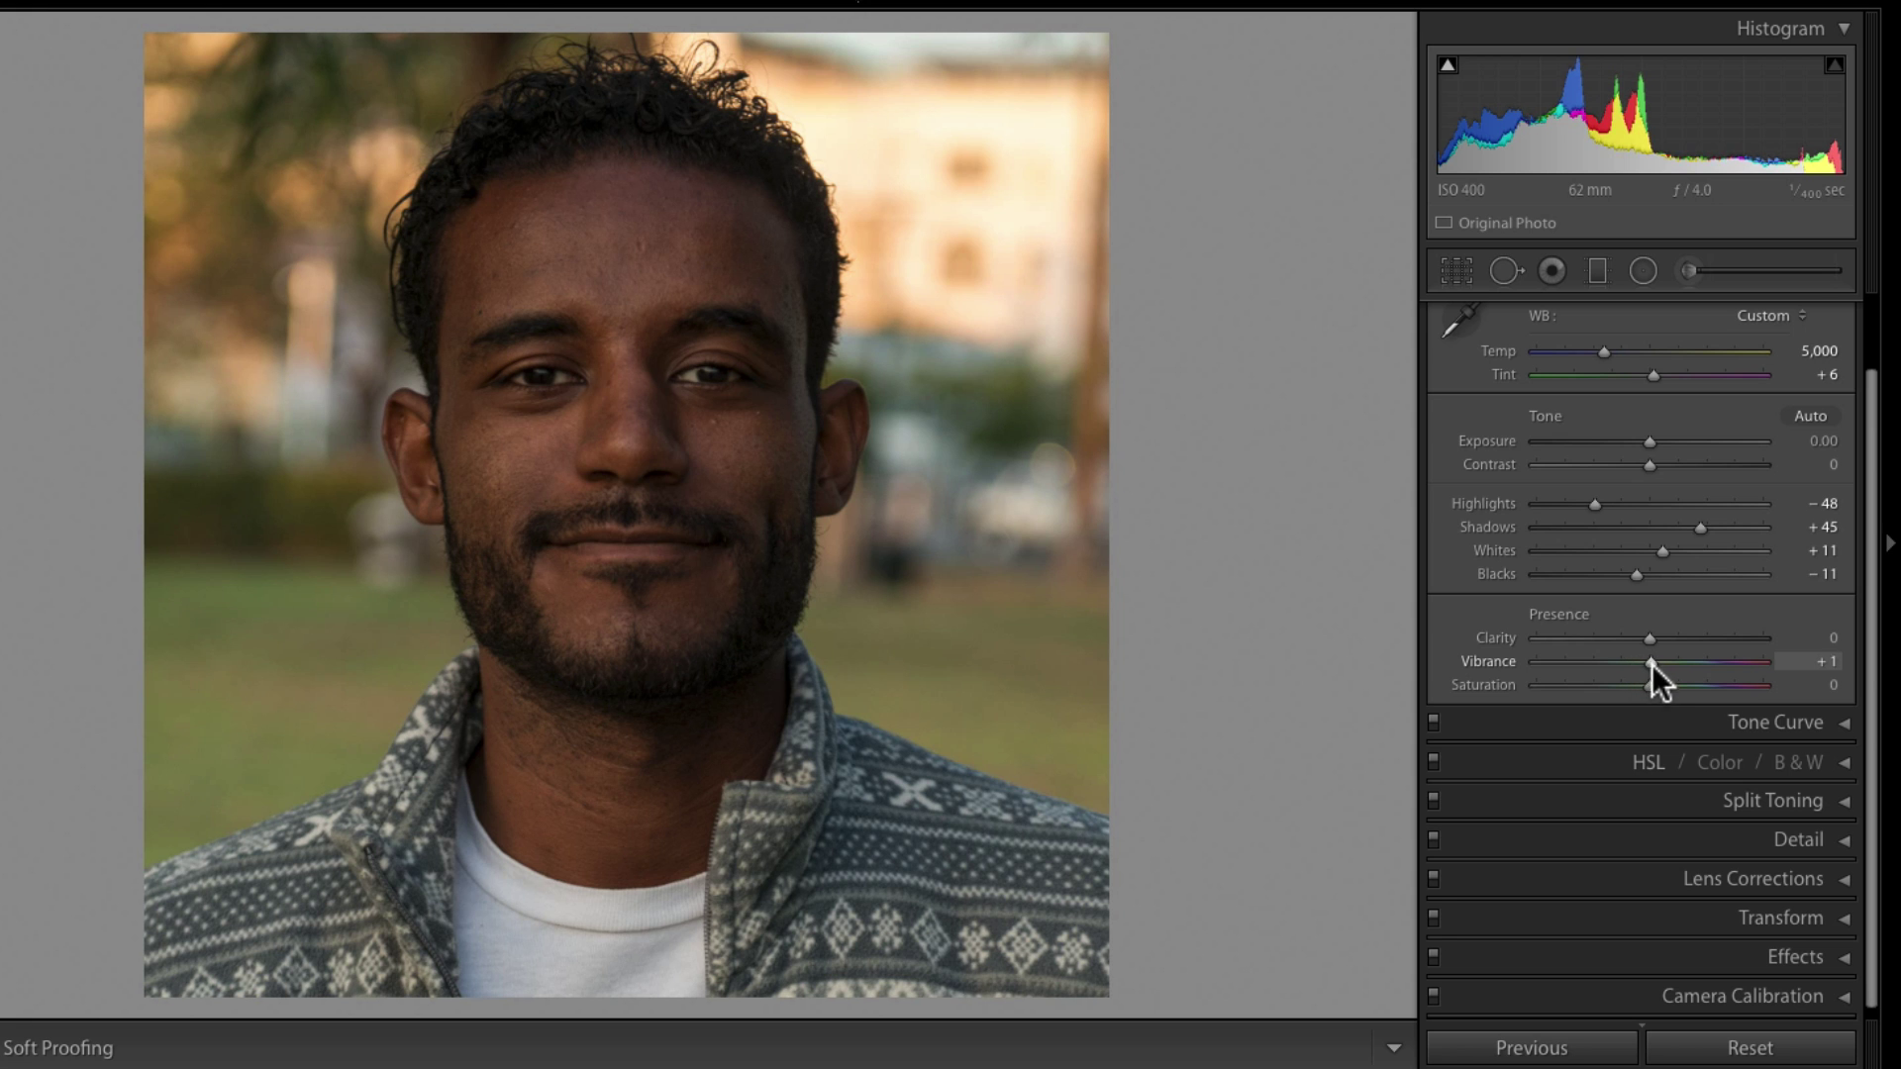
{"action": "mouse_move", "coordinate": [1651, 663]}
{"action": "left_mouse_down"}
{"action": "mouse_move", "coordinate": [1697, 663]}
{"action": "mouse_move", "coordinate": [1652, 657]}
{"action": "mouse_move", "coordinate": [1685, 668]}
{"action": "mouse_move", "coordinate": [1639, 681]}
{"action": "left_mouse_up"}
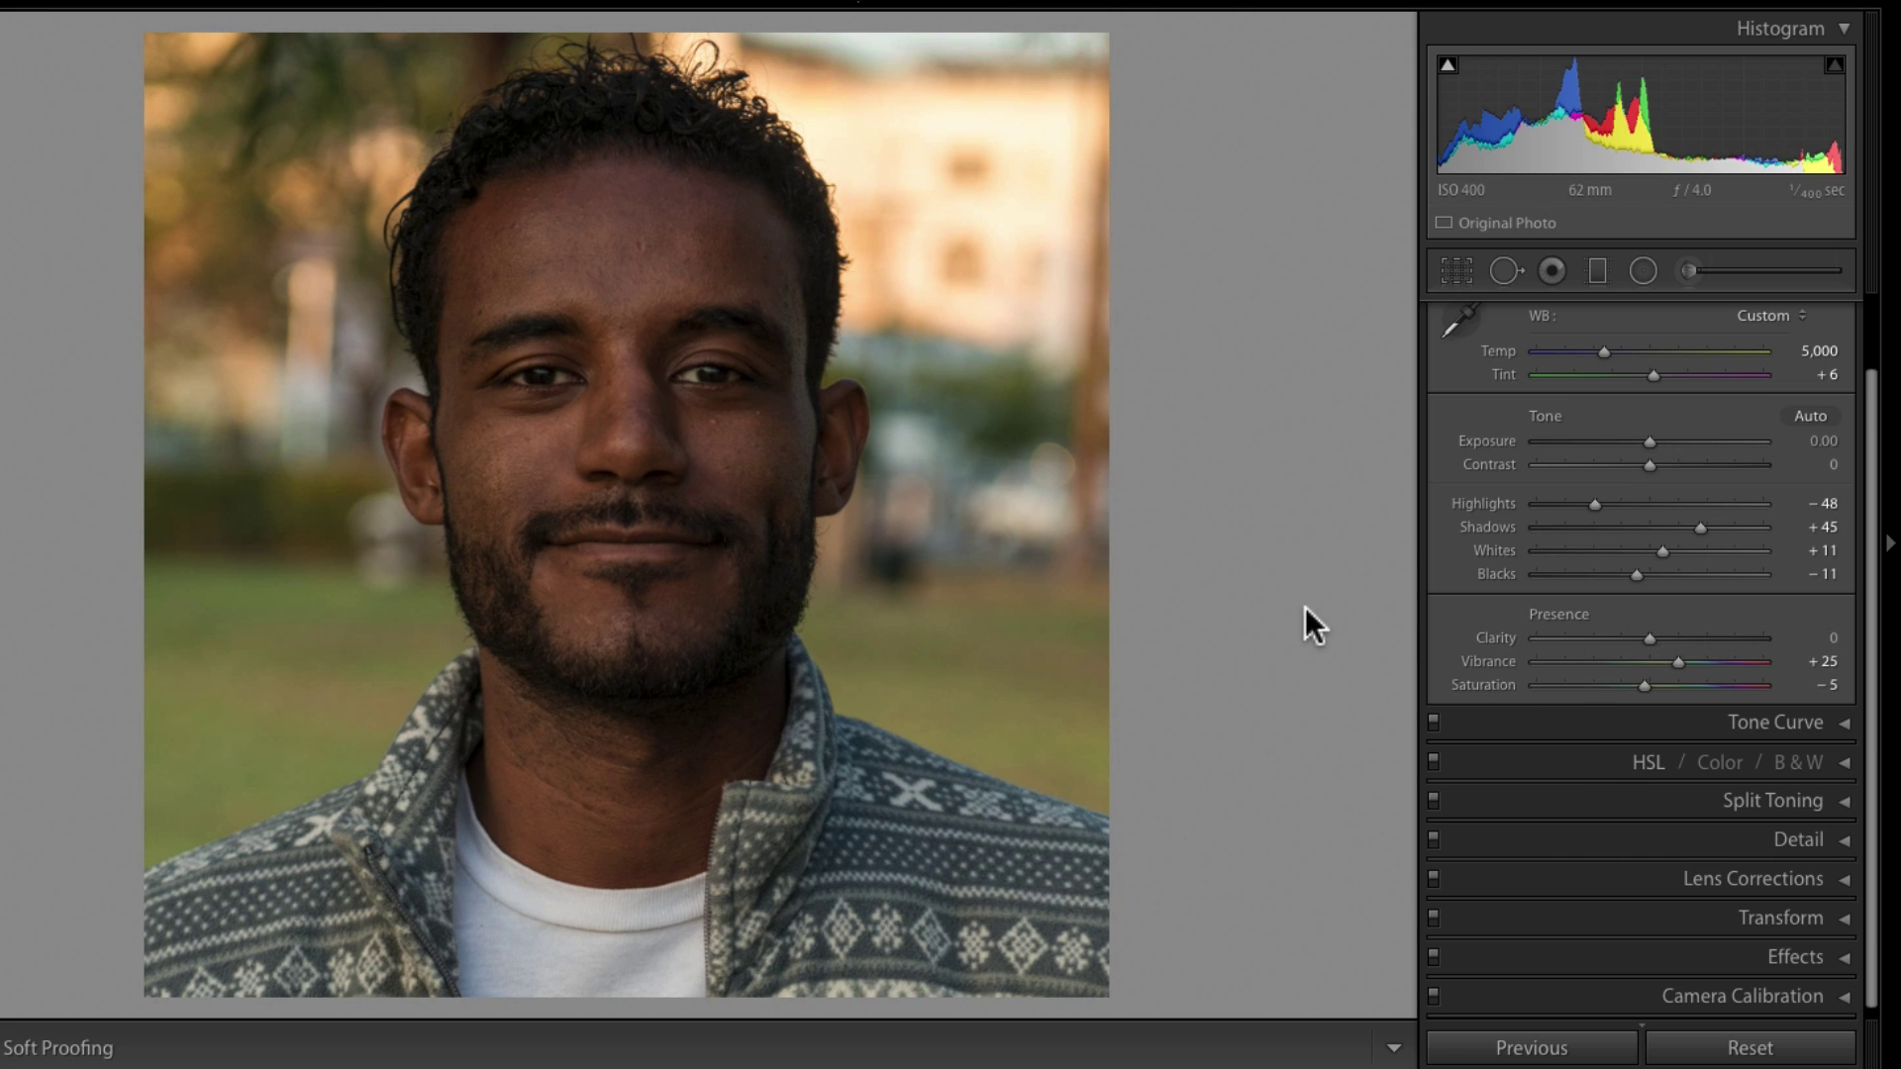
- Start from the Medium Contrast point curve, lifting blacks to 2.4% and lowering whites to about 98%
{"action": "left_click", "coordinate": [1848, 724]}
{"action": "left_click_drag", "start_coordinate": [1871, 514], "coordinate": [1871, 703]}
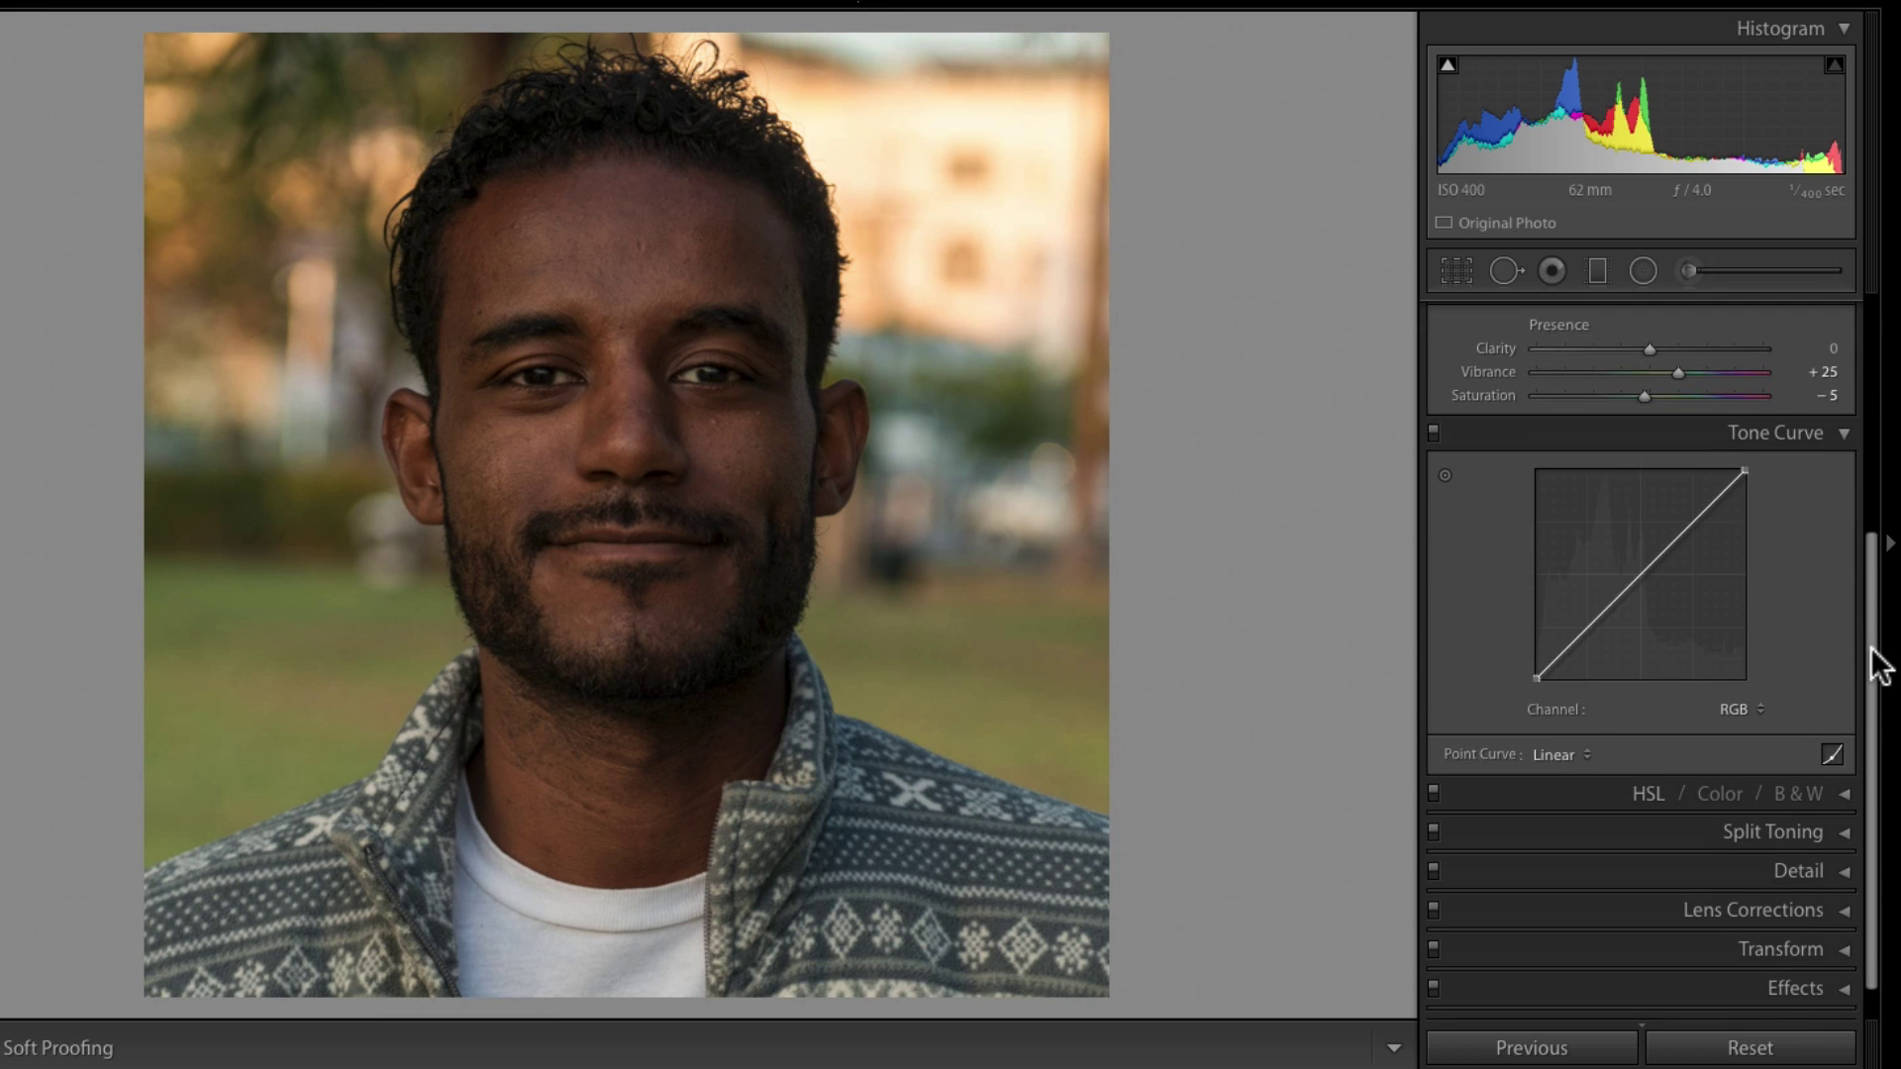
{"action": "left_click", "coordinate": [1559, 755]}
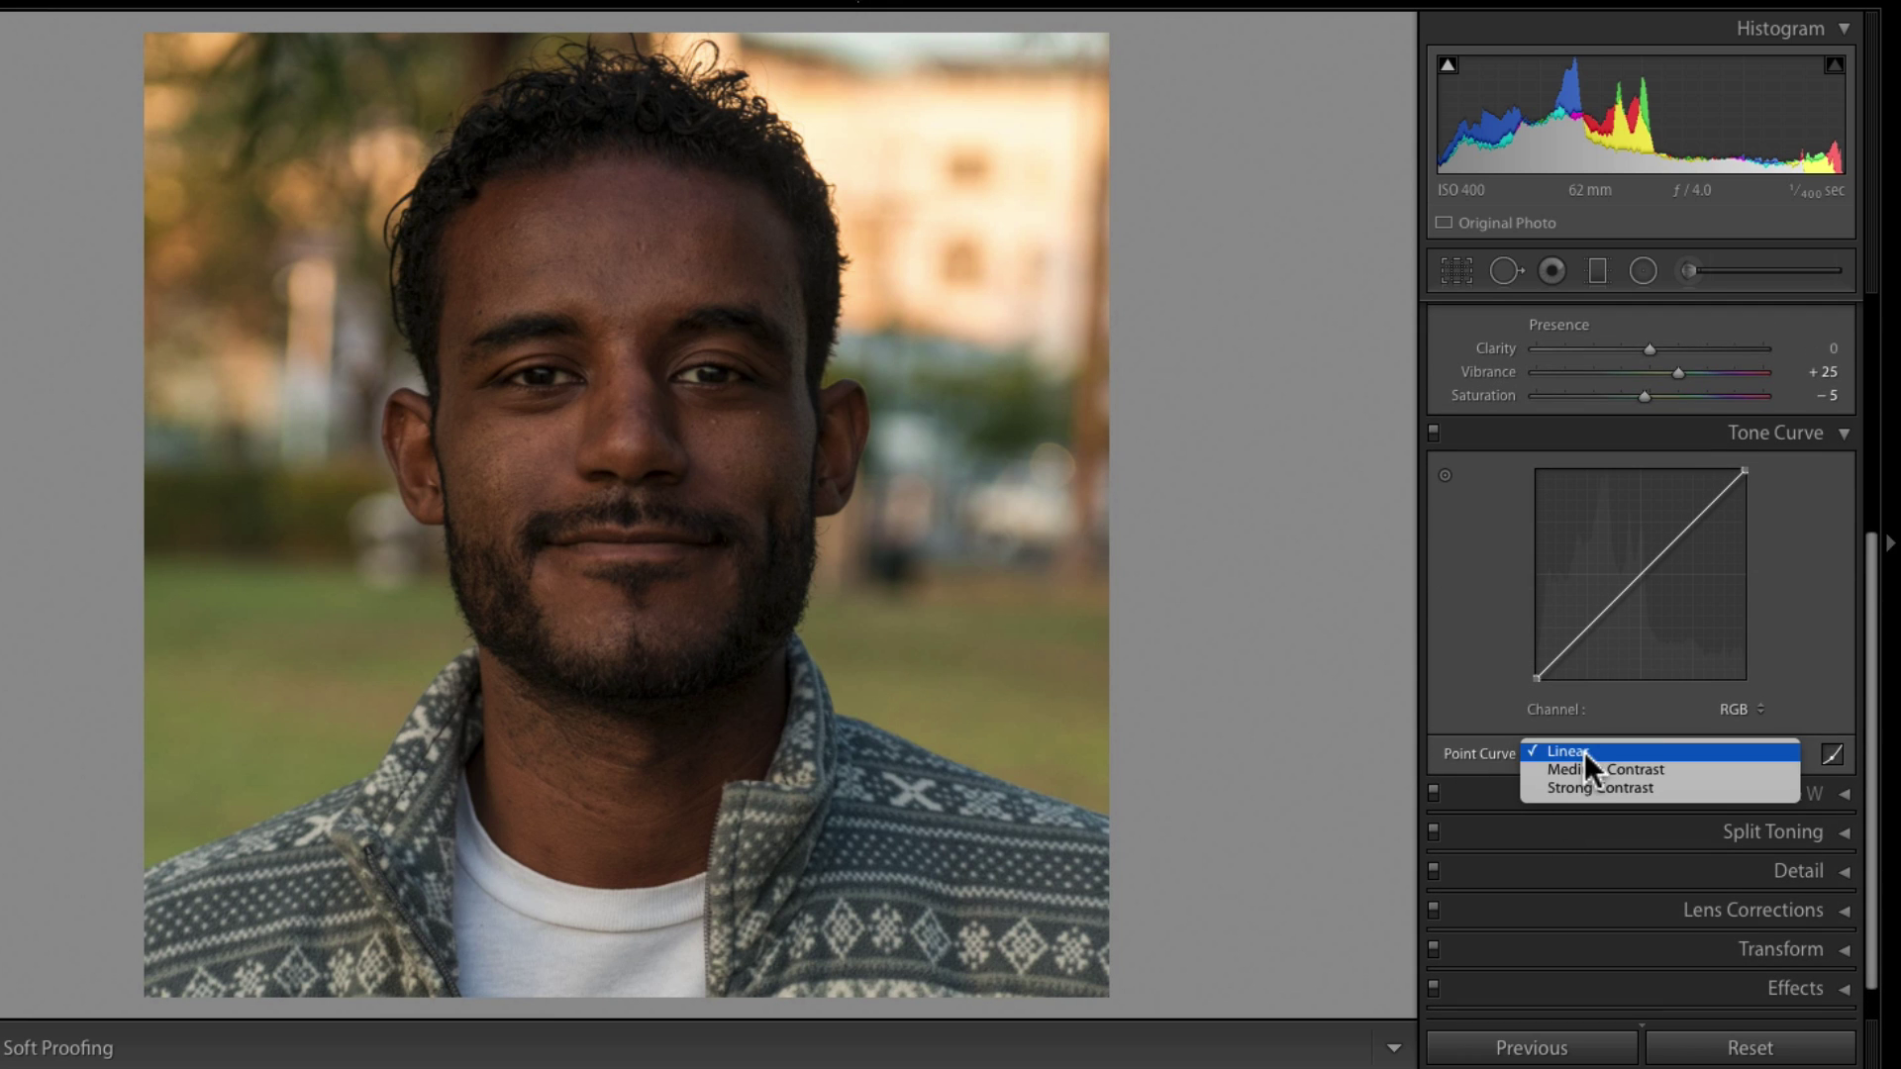
{"action": "left_click", "coordinate": [1586, 767]}
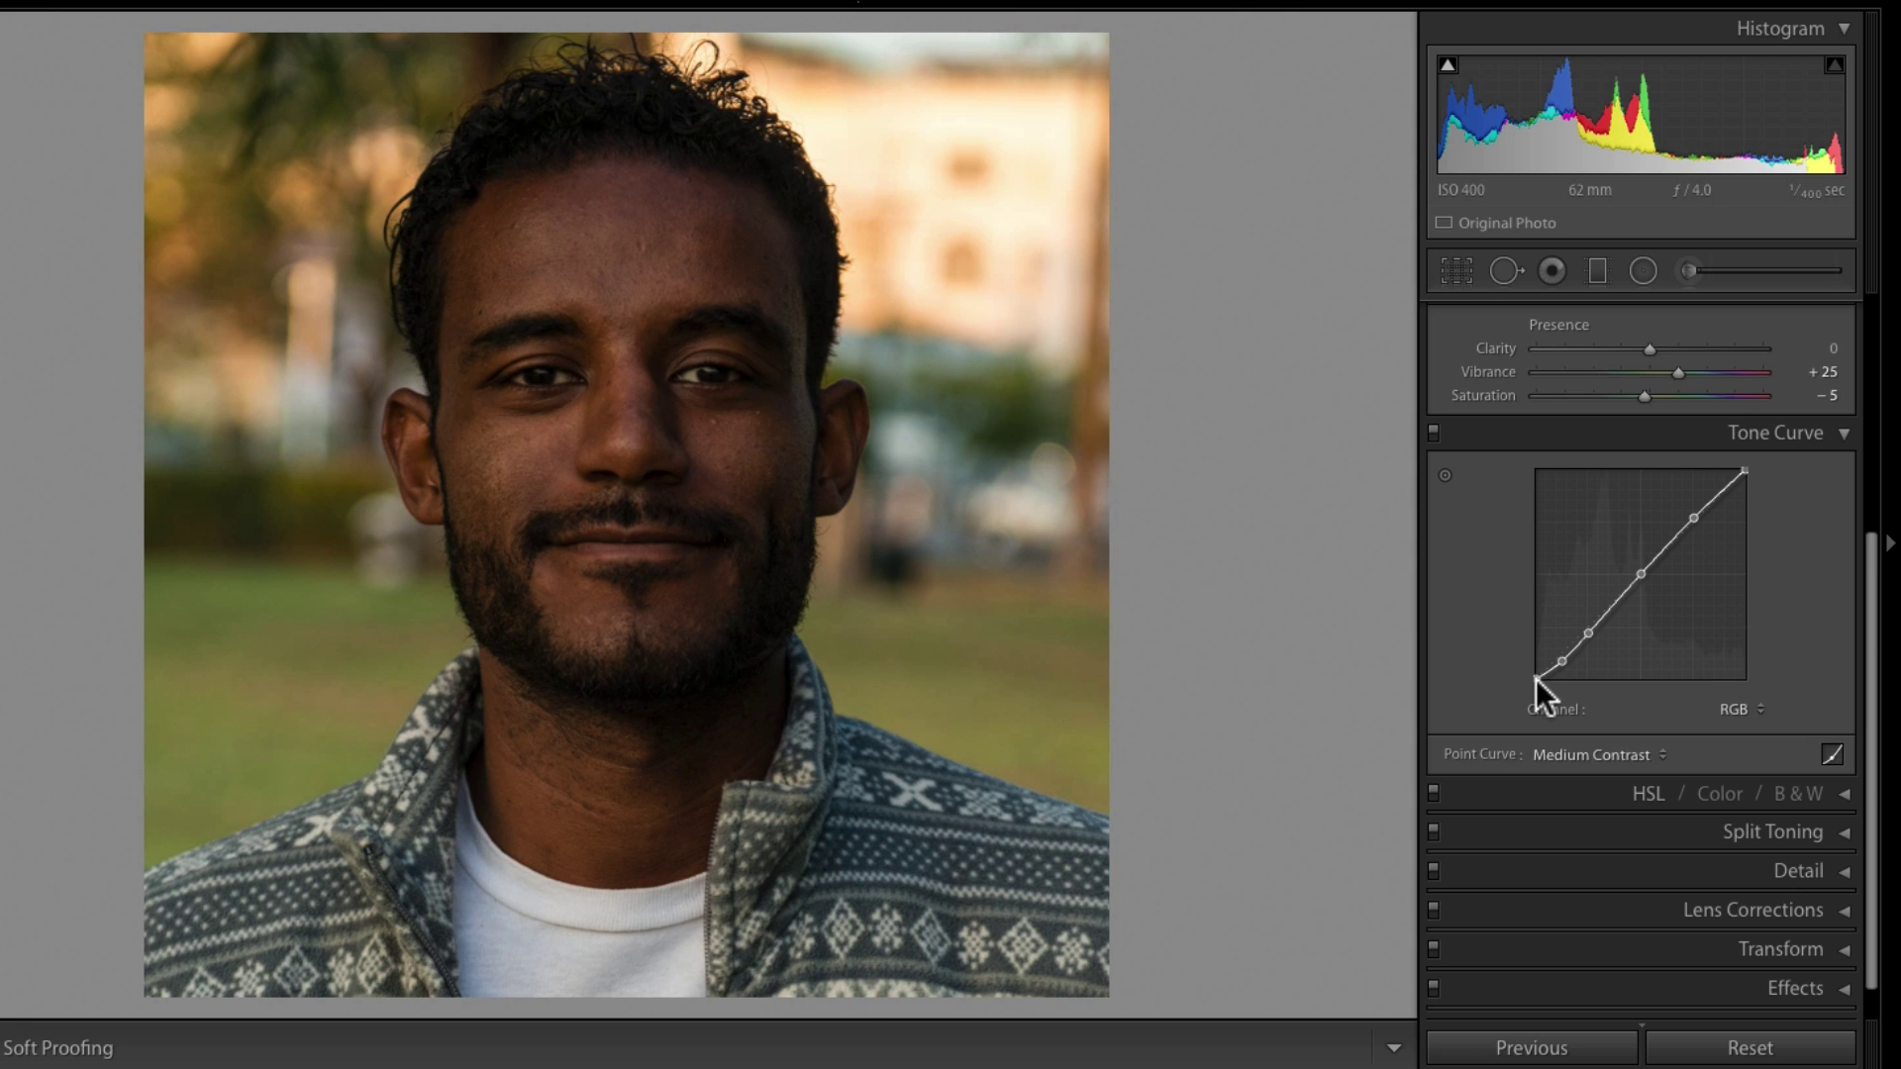
{"action": "left_click_drag", "start_coordinate": [1536, 679], "coordinate": [1535, 675]}
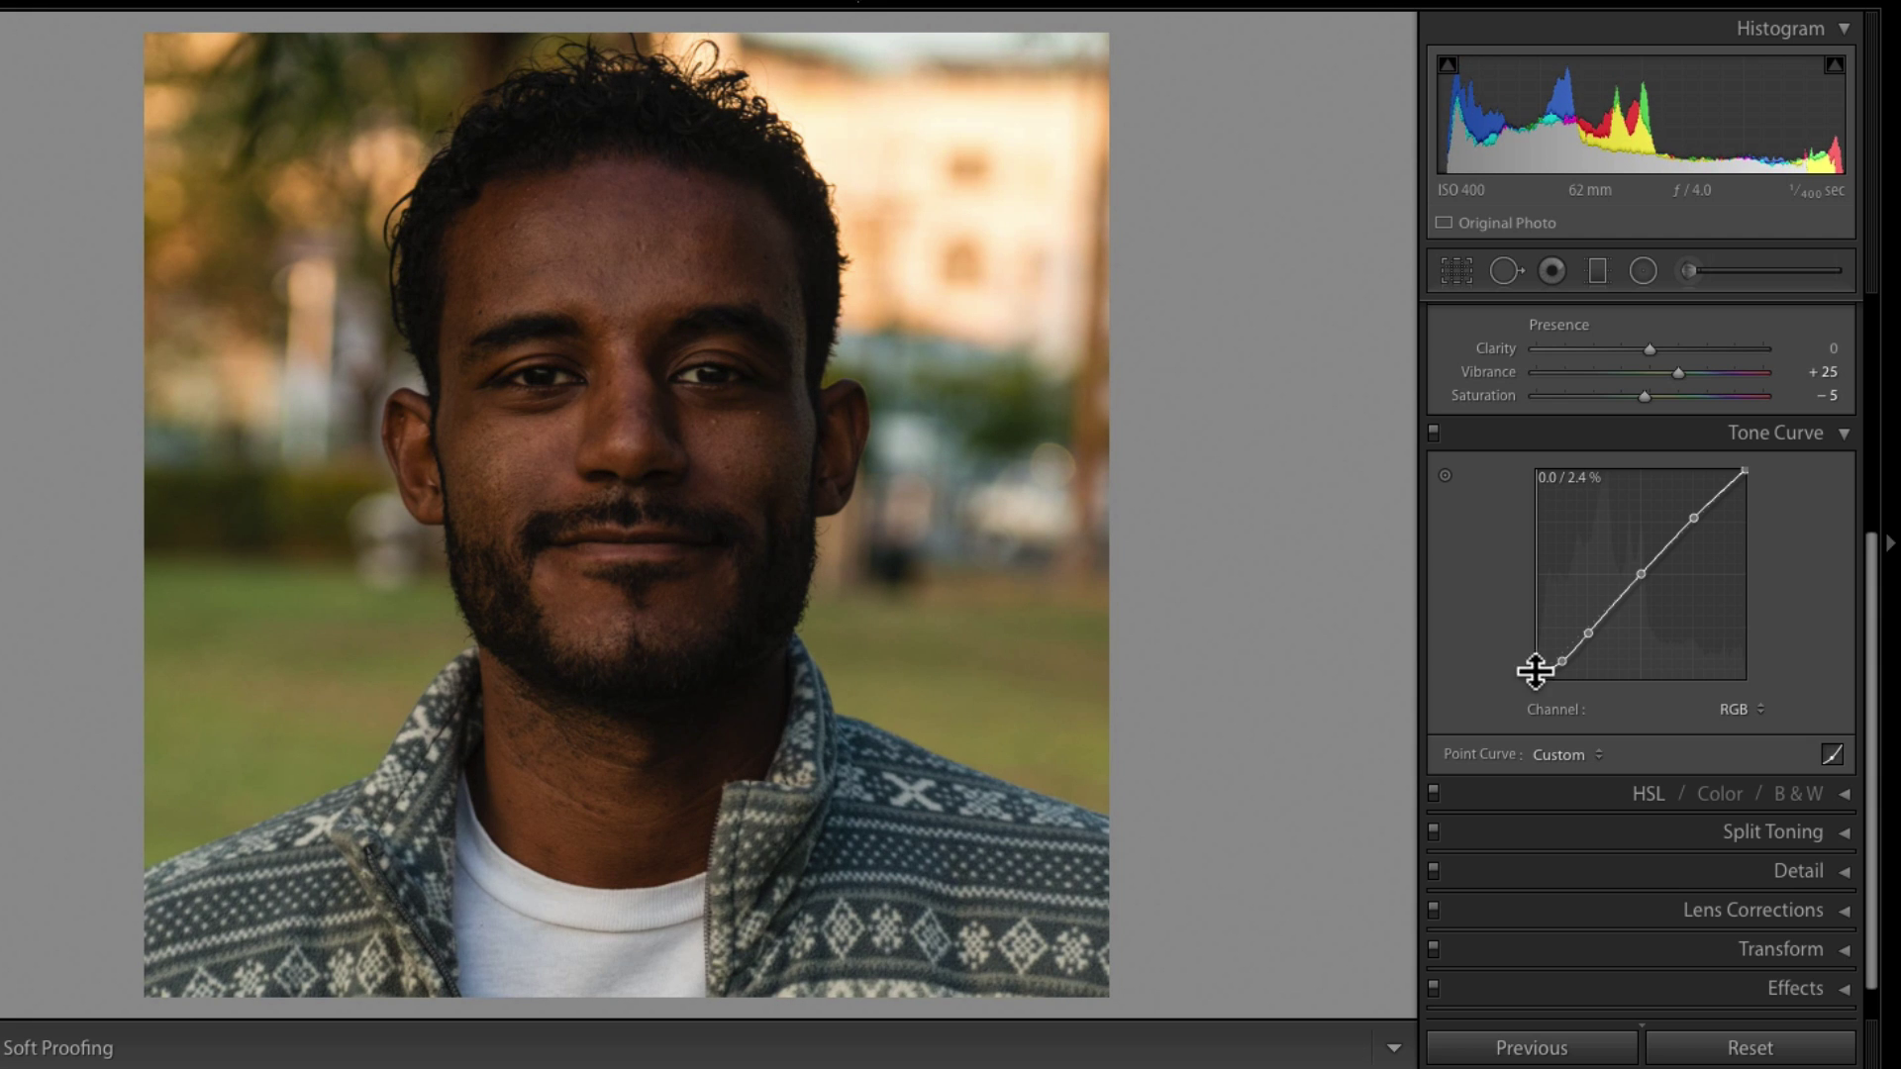
{"action": "left_click_drag", "start_coordinate": [1745, 472], "coordinate": [1745, 474]}
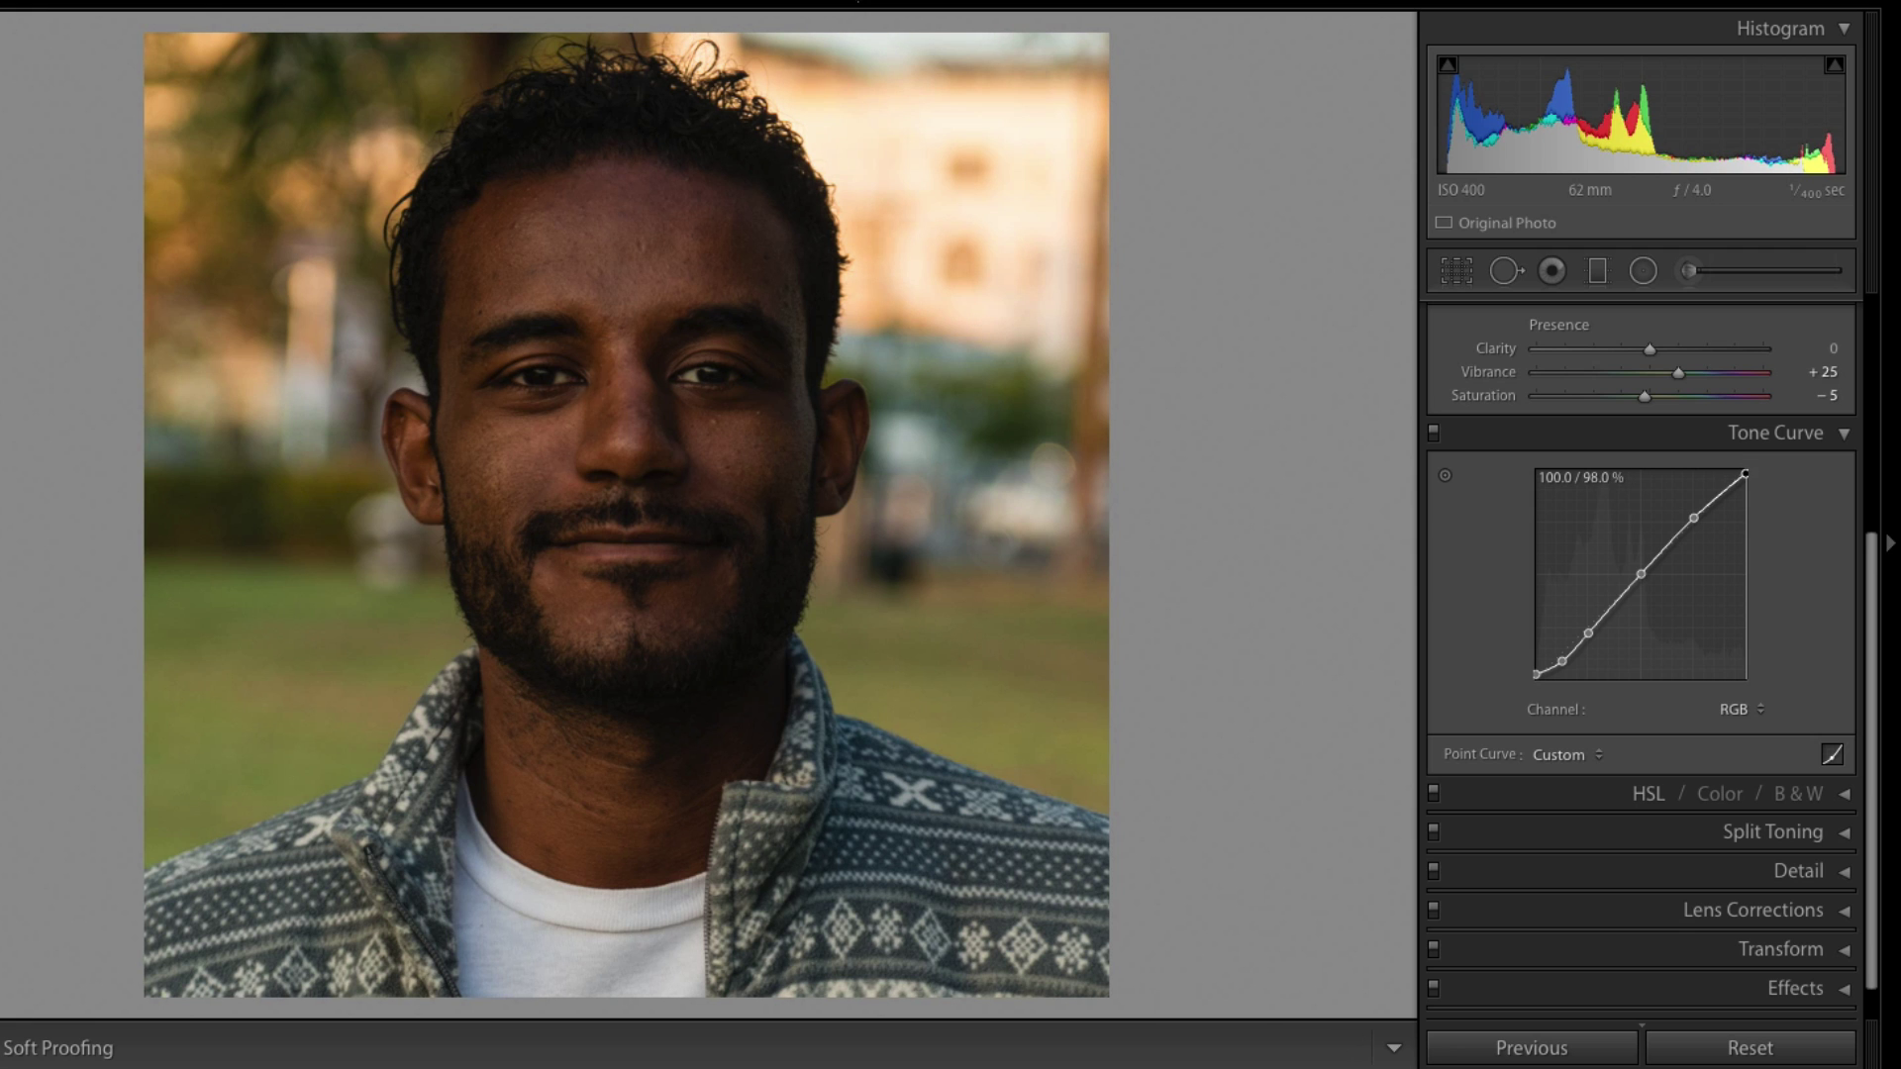
{"action": "left_click_drag", "start_coordinate": [1590, 632], "coordinate": [1595, 630]}
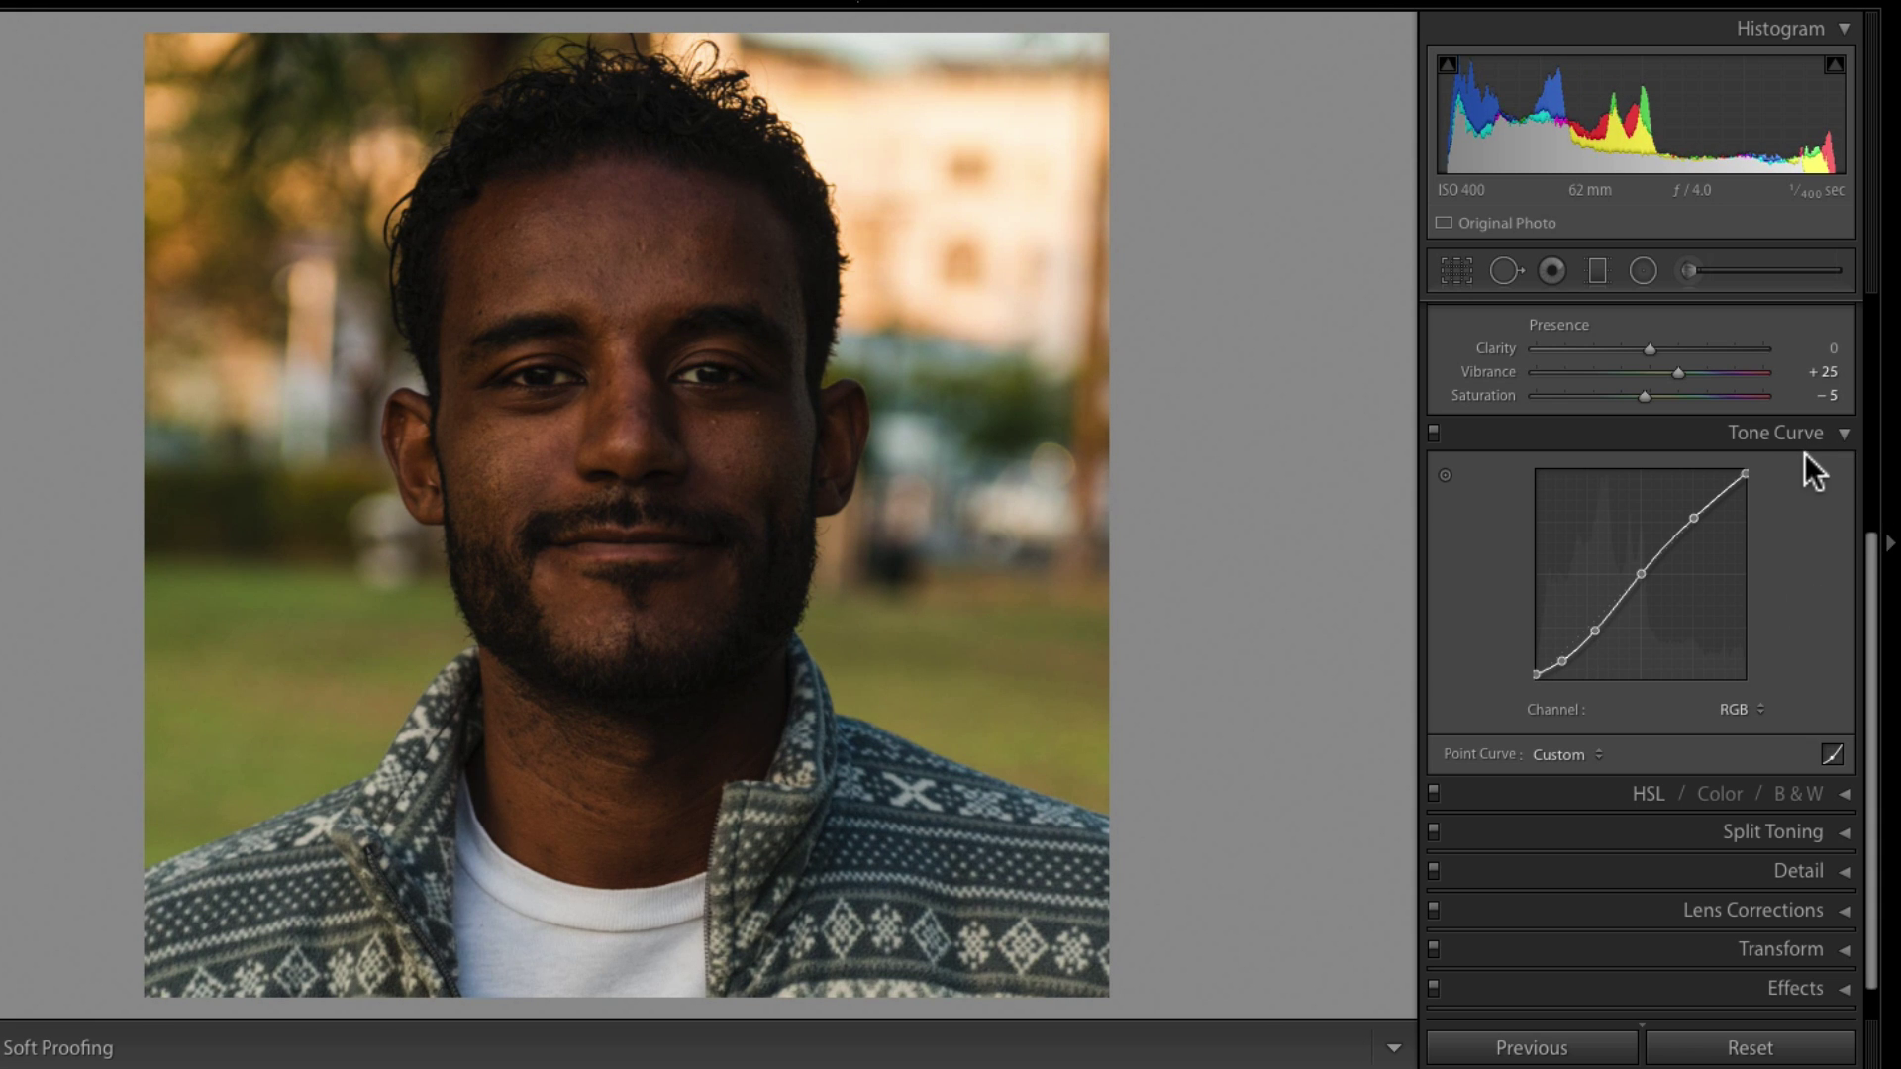
{"action": "key", "text": "super+z"}
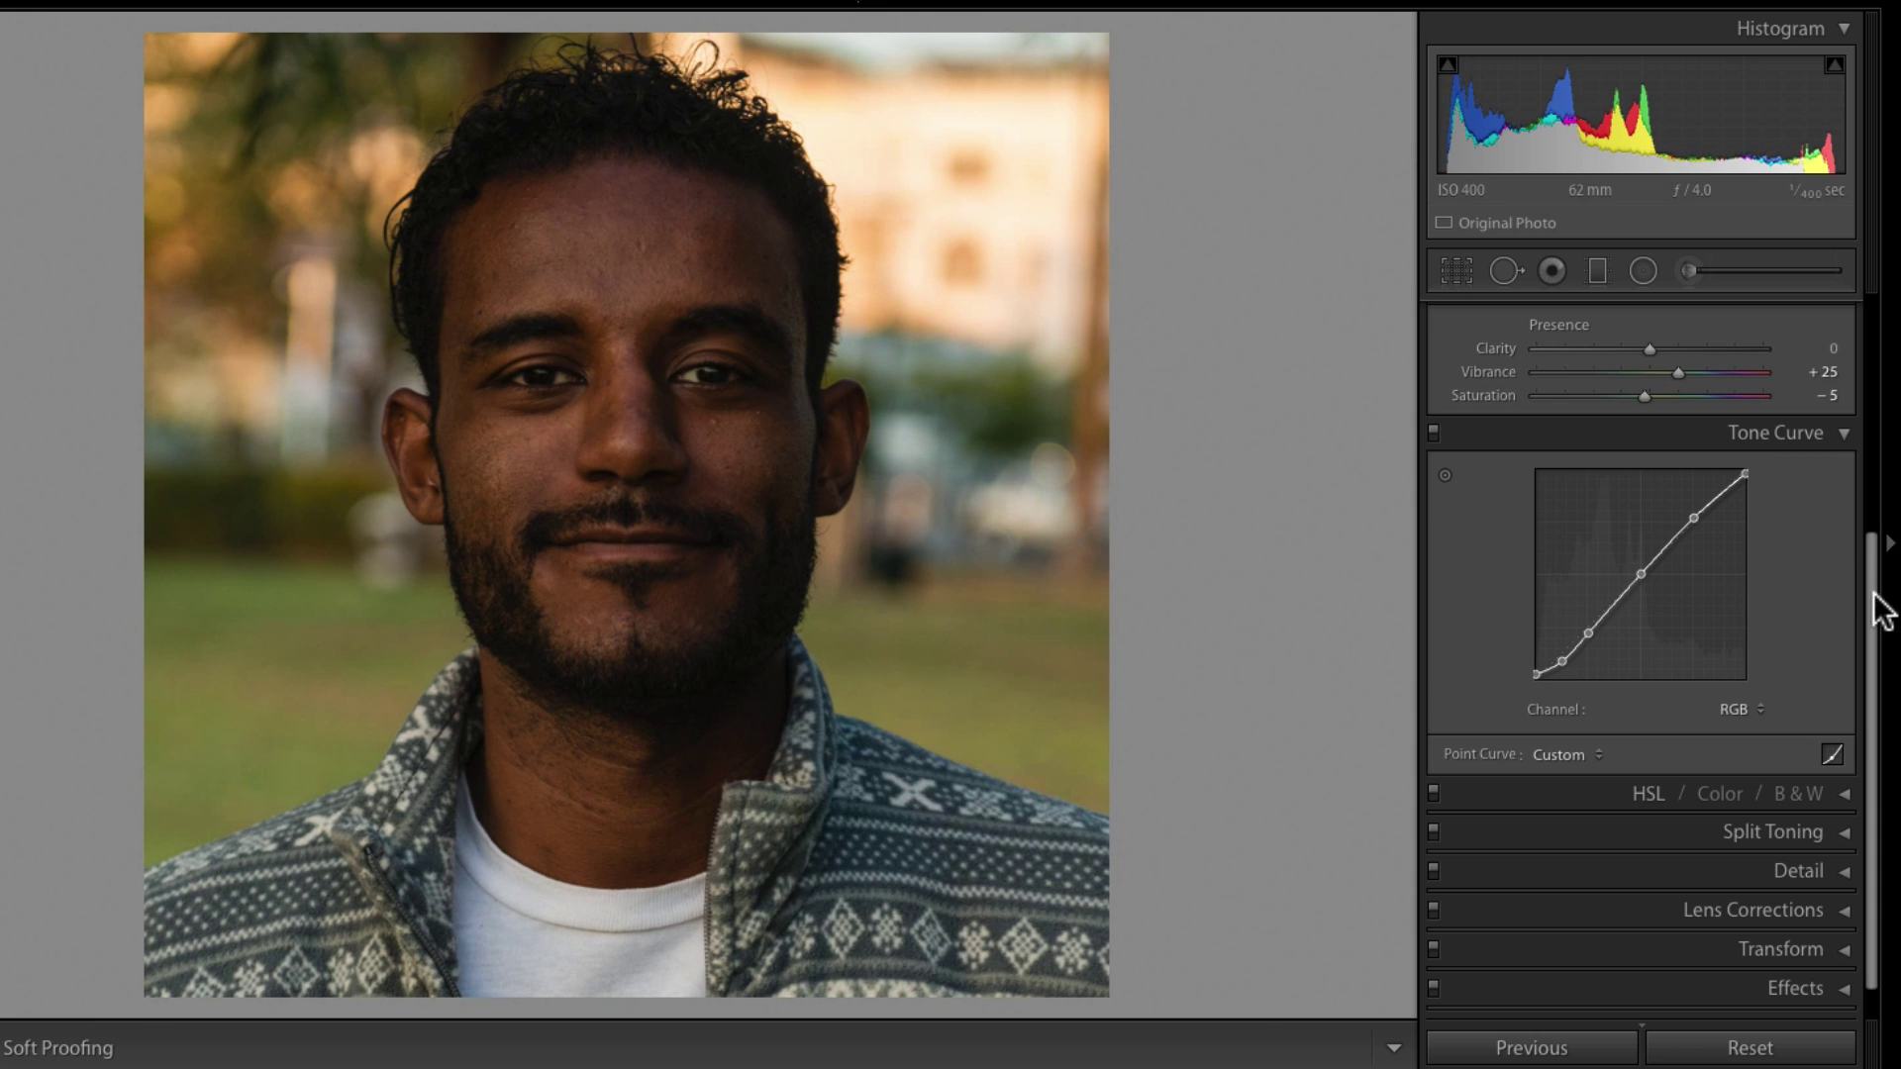
- Set Exposure to +0.65 and pull Vibrance down to +17 in the Basic panel
{"action": "left_click_drag", "start_coordinate": [1882, 611], "coordinate": [1851, 331]}
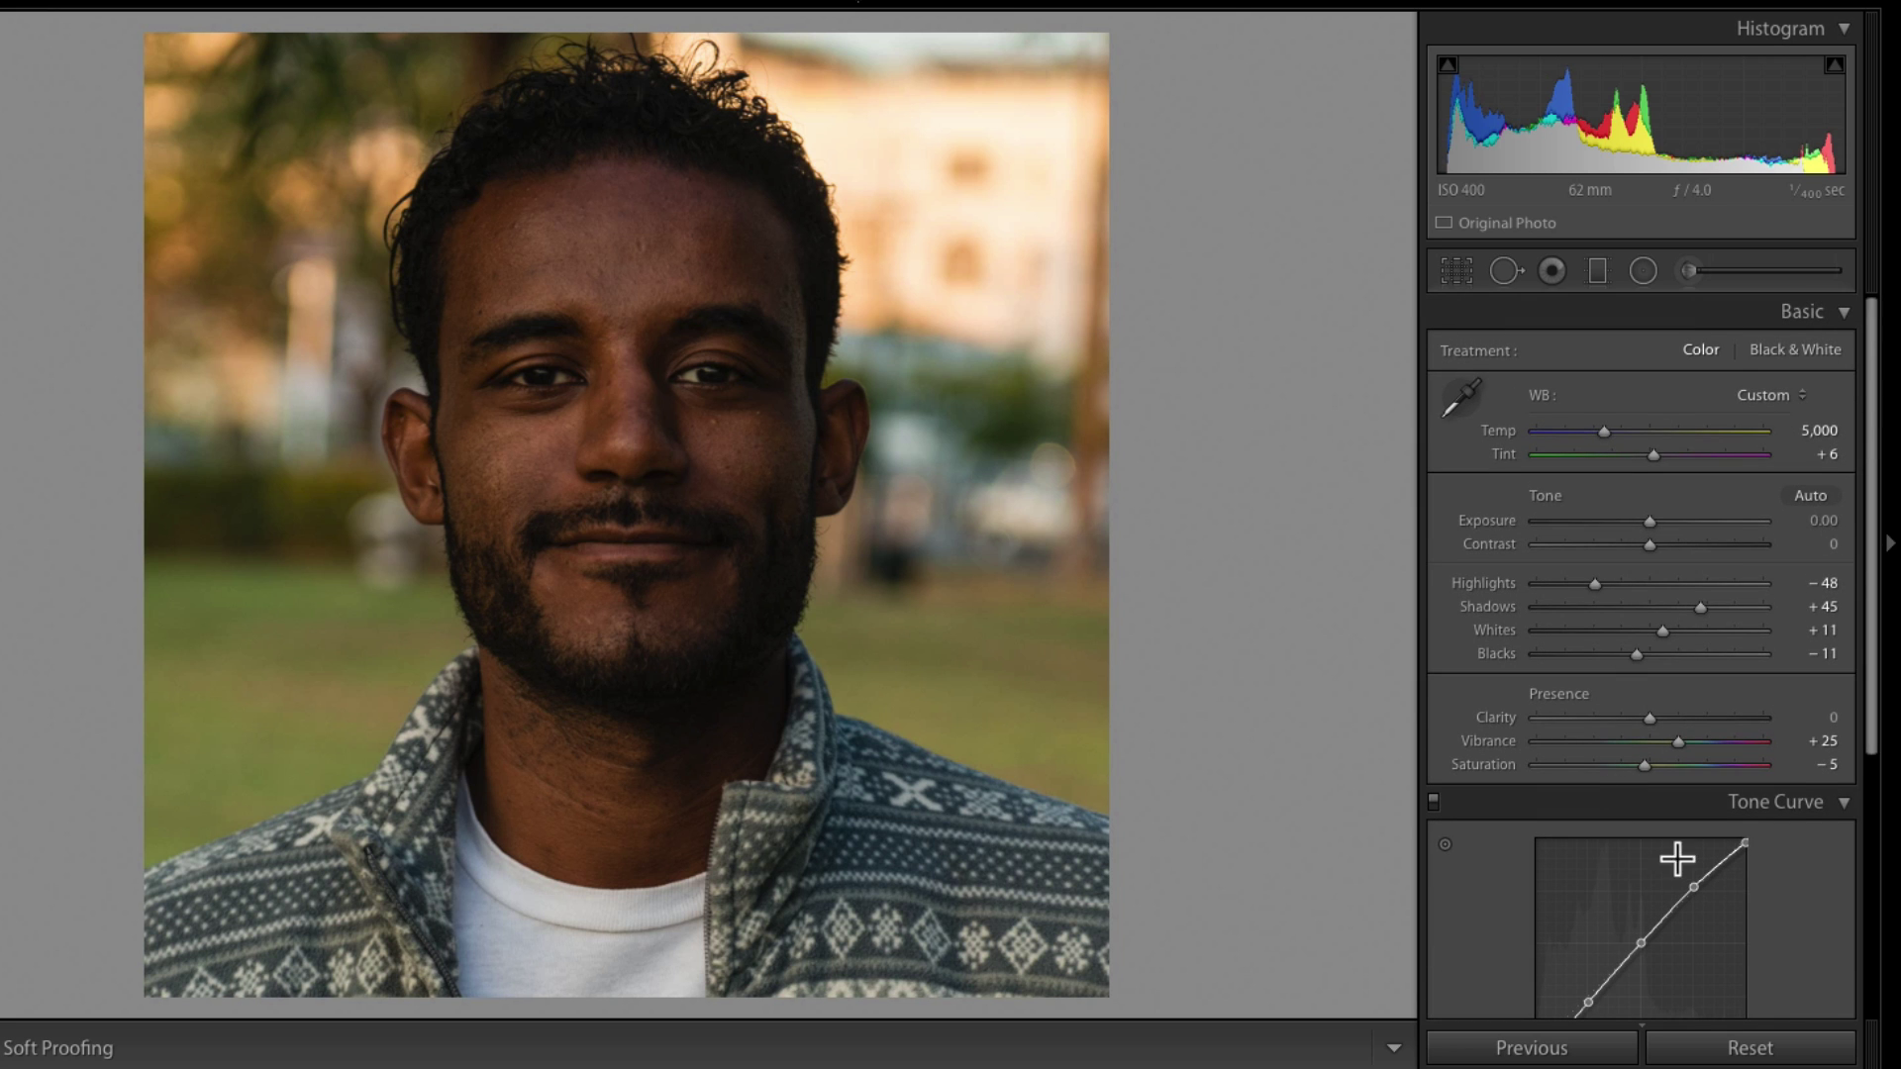
{"action": "left_click_drag", "start_coordinate": [1649, 521], "coordinate": [1666, 519]}
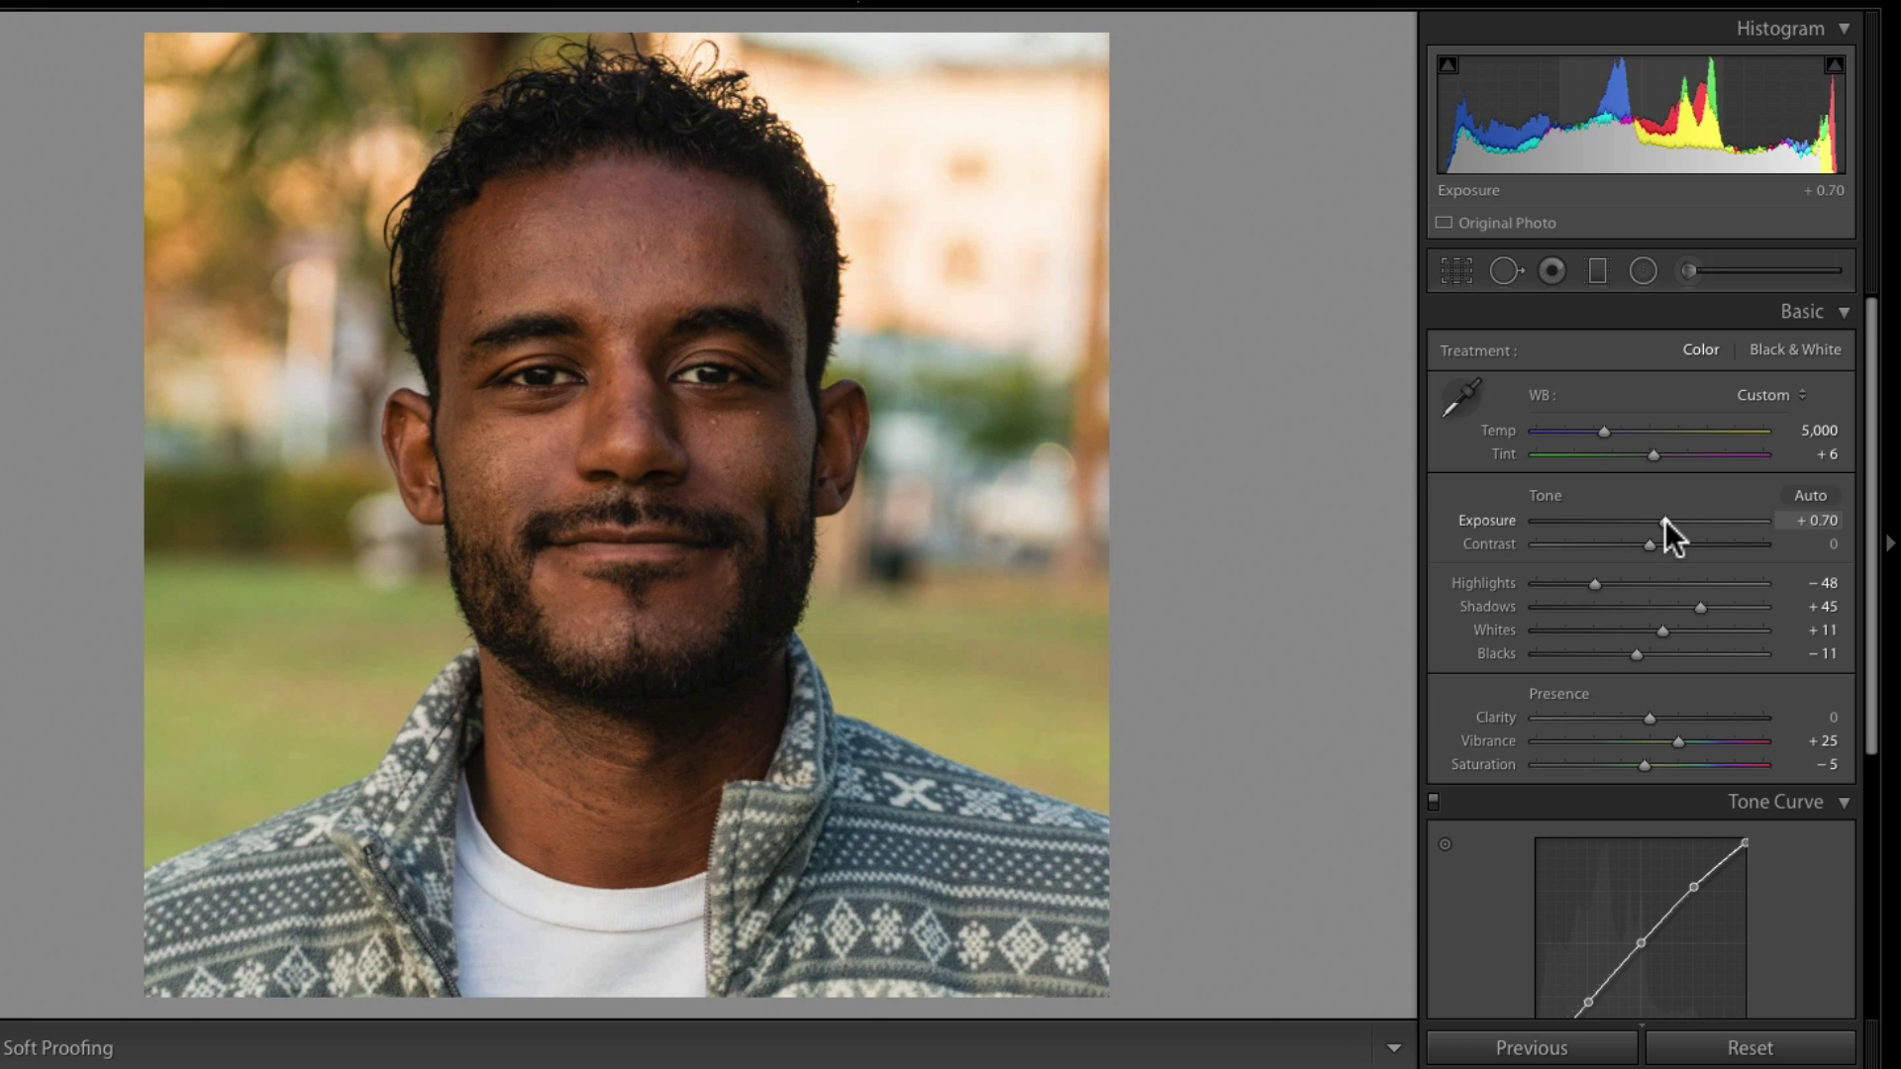
{"action": "left_click_drag", "start_coordinate": [1665, 518], "coordinate": [1661, 521]}
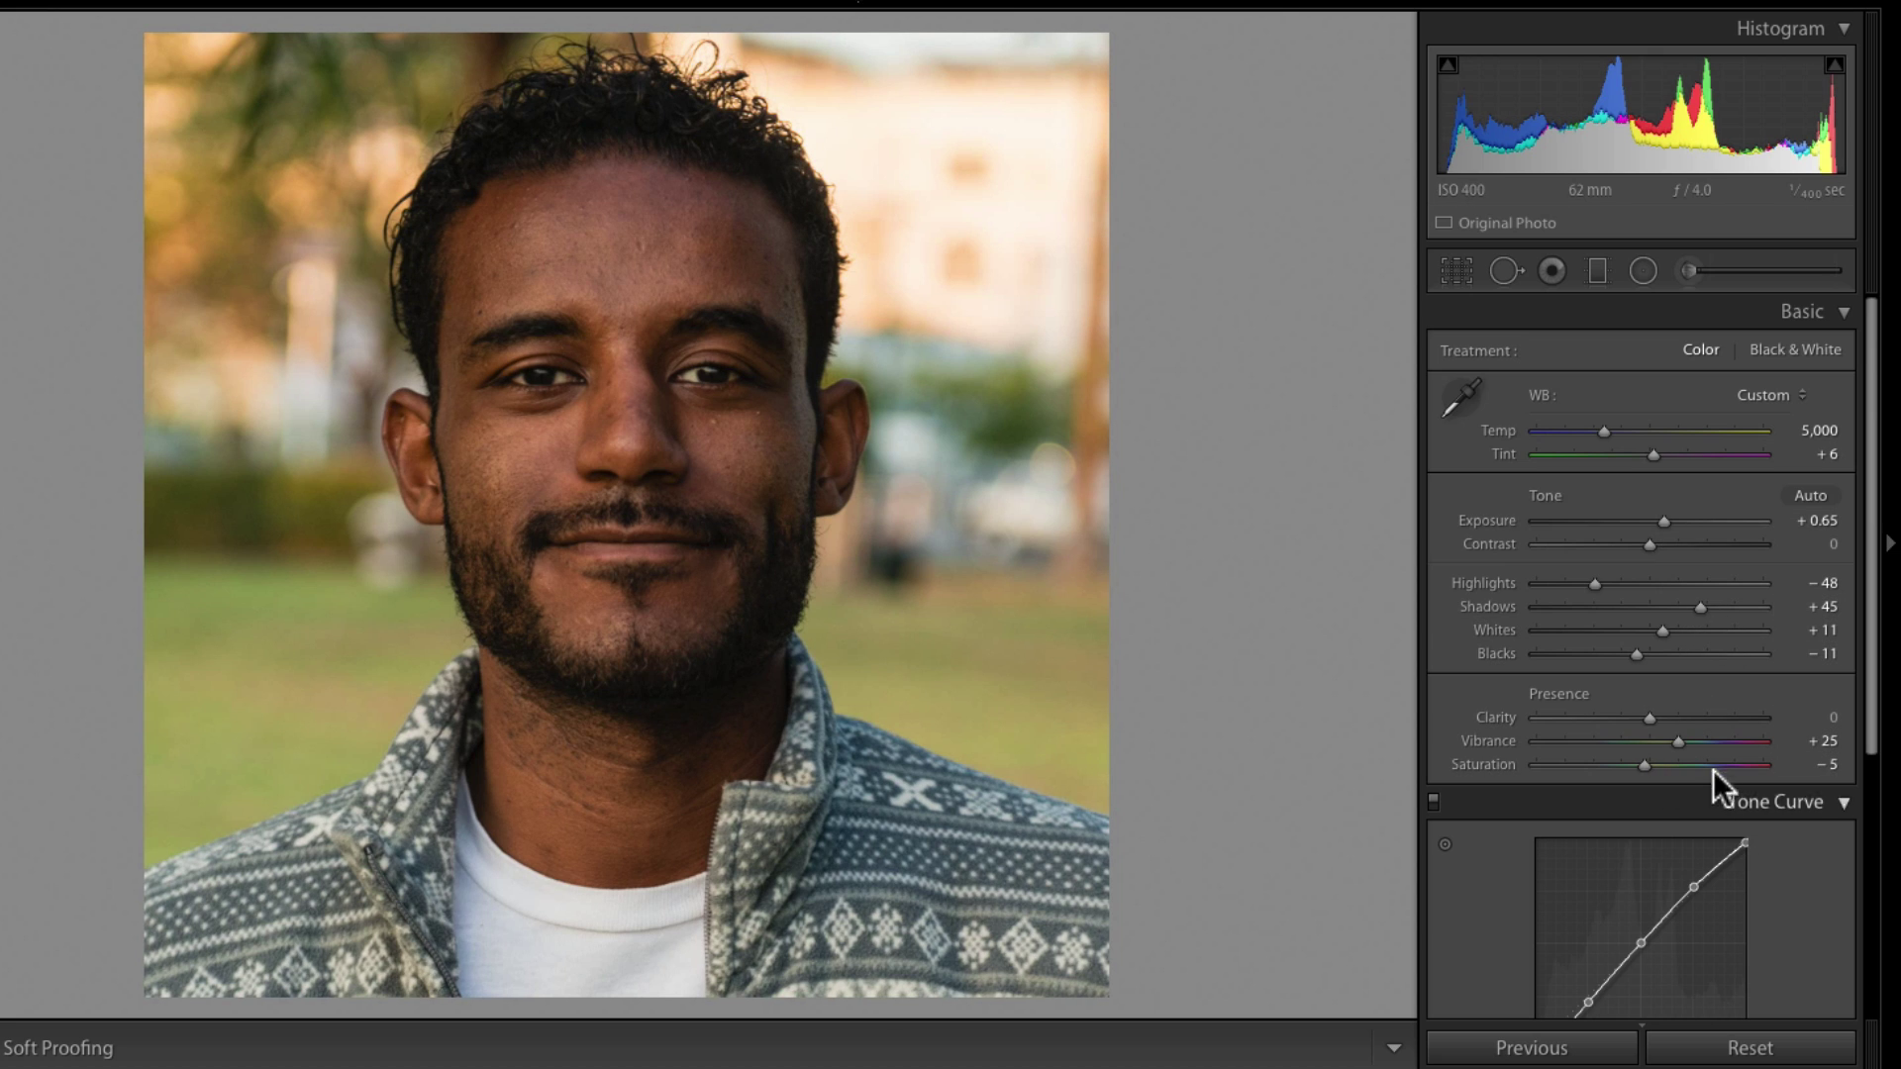
{"action": "left_click_drag", "start_coordinate": [1678, 741], "coordinate": [1667, 741]}
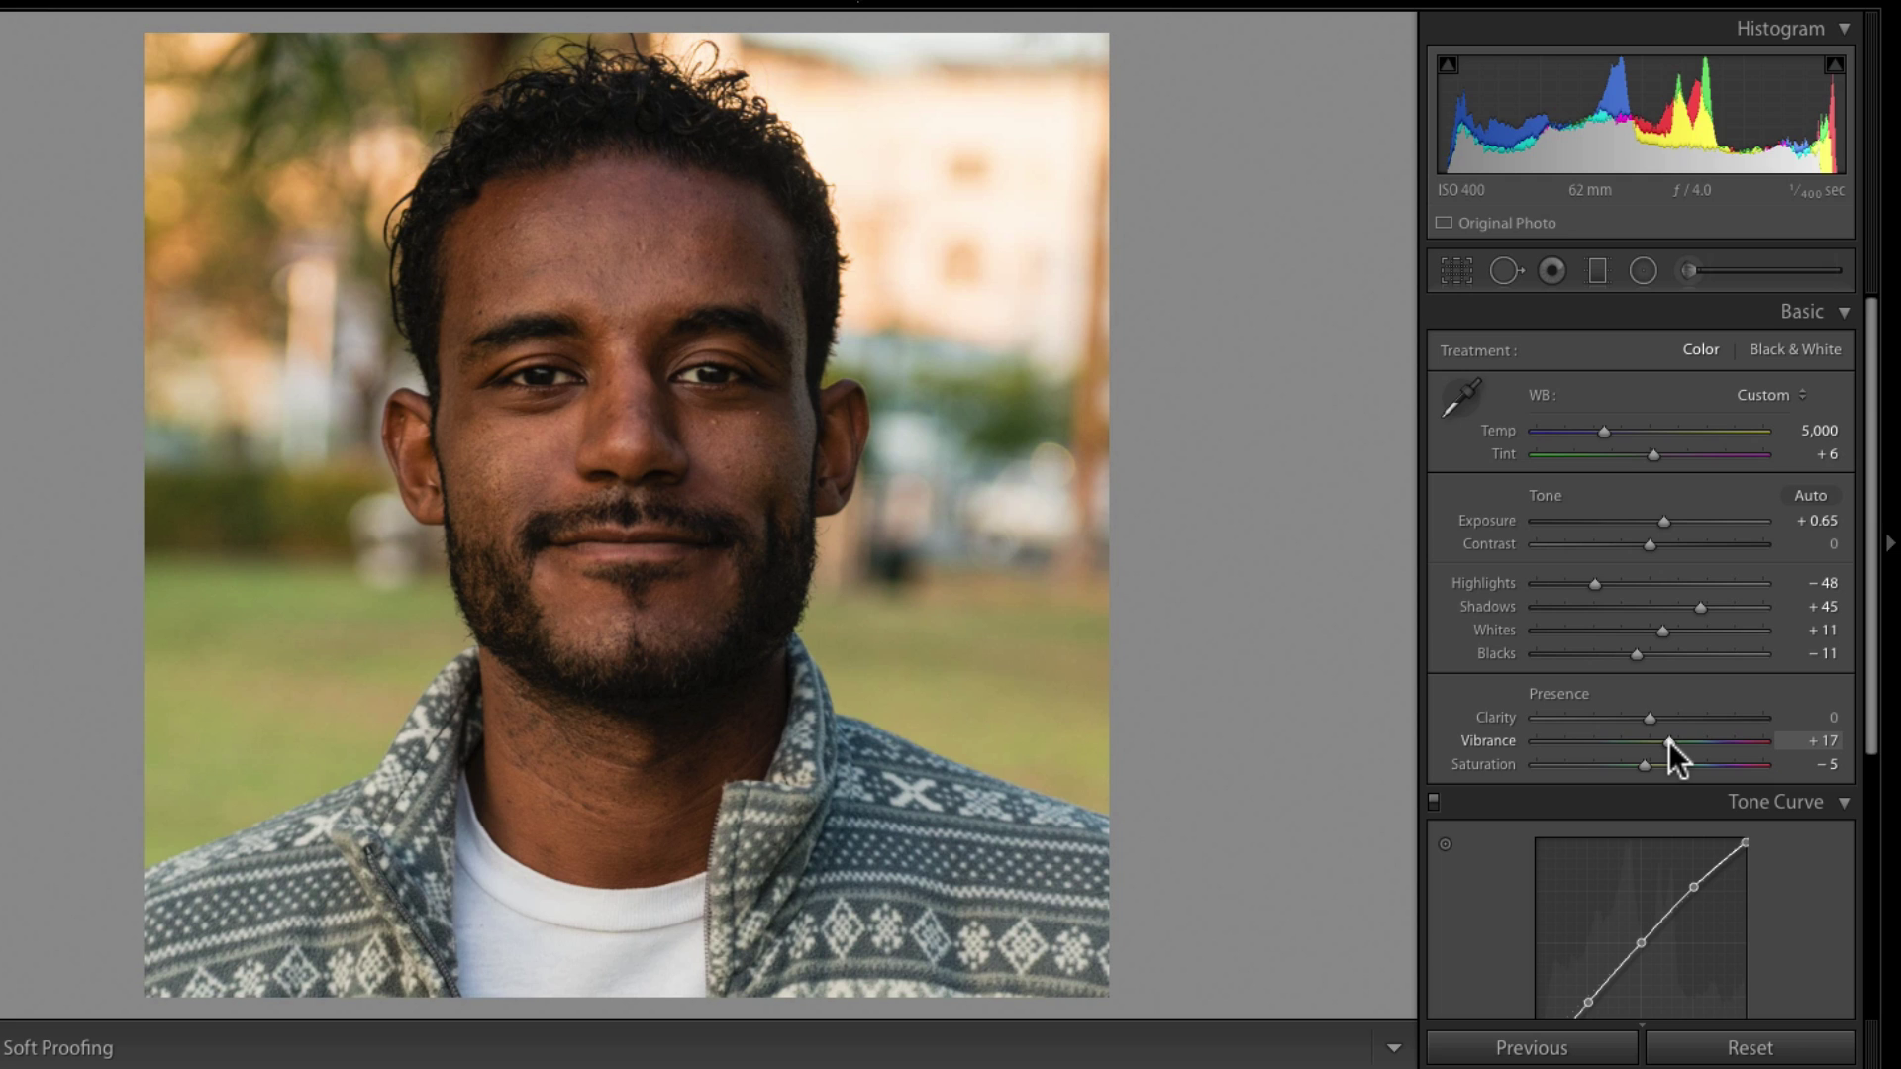
{"action": "left_click_drag", "start_coordinate": [1868, 581], "coordinate": [1866, 723]}
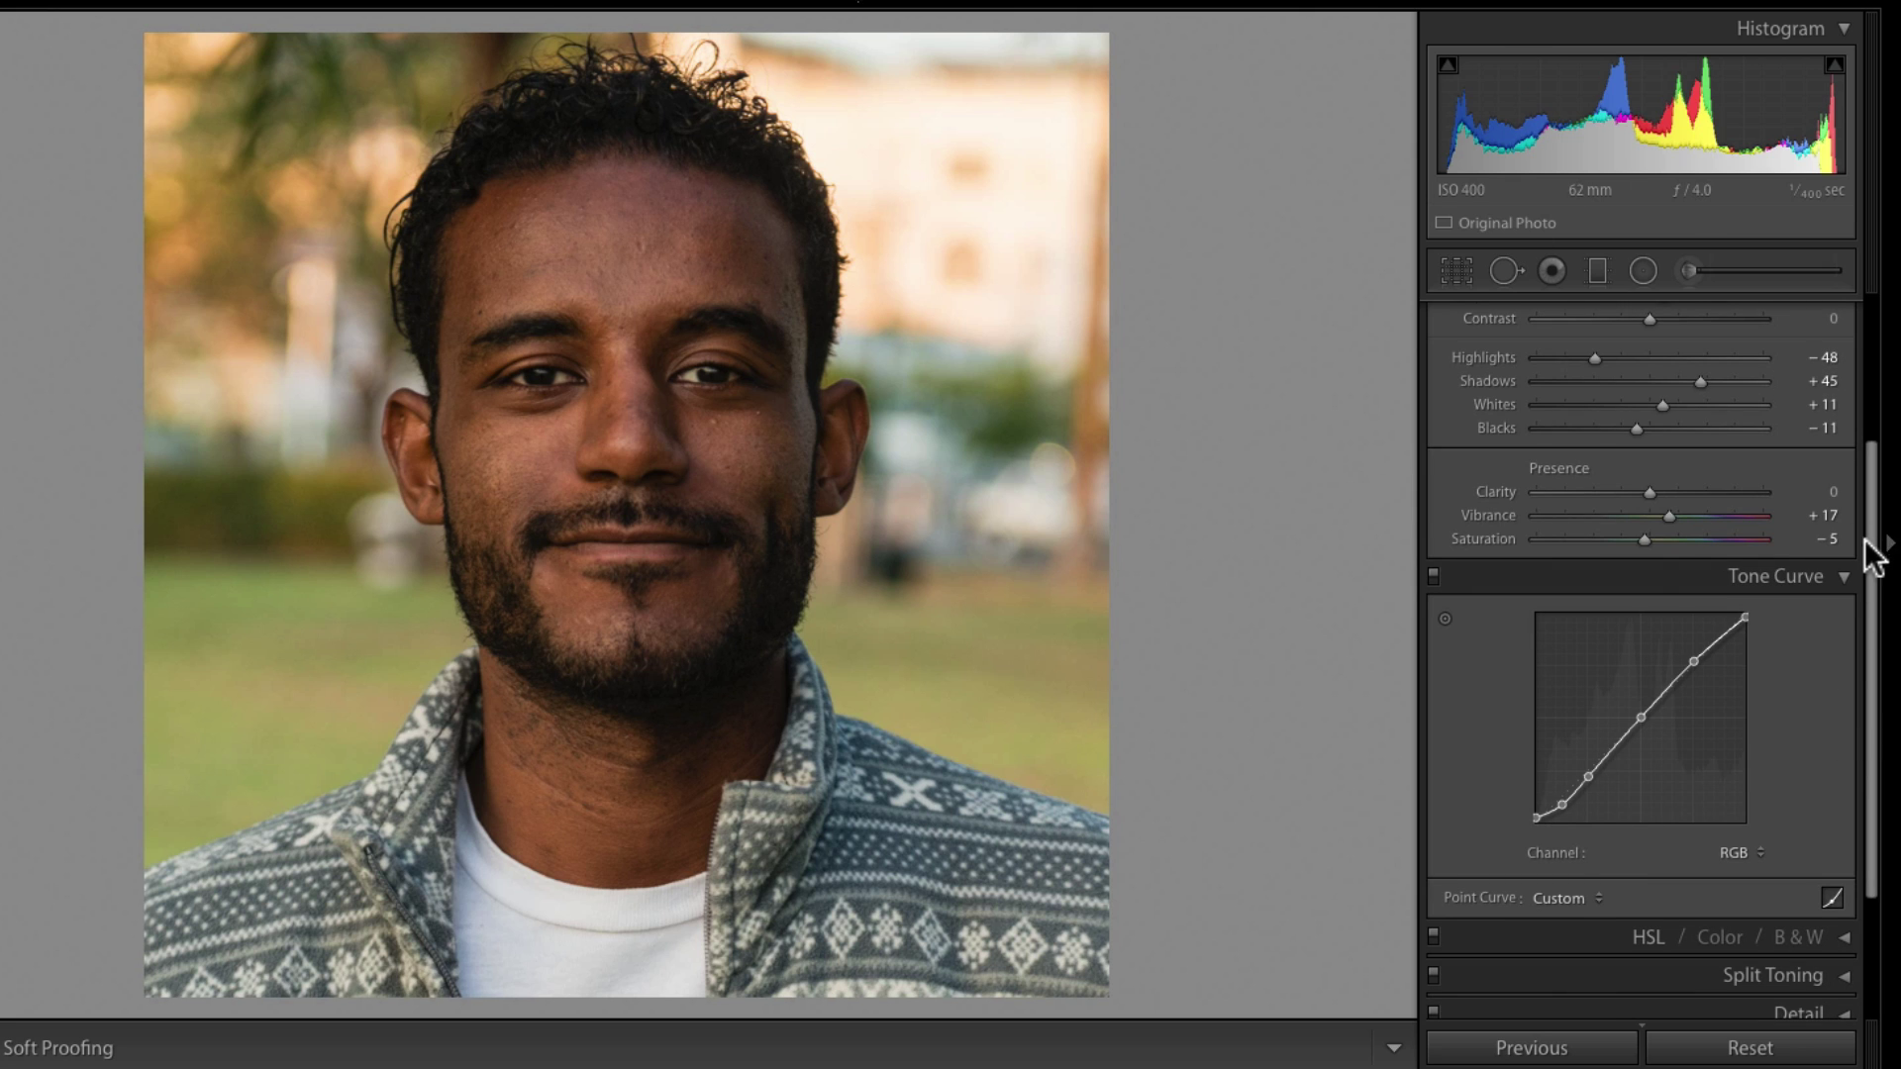
{"action": "left_click_drag", "start_coordinate": [1878, 486], "coordinate": [1871, 666]}
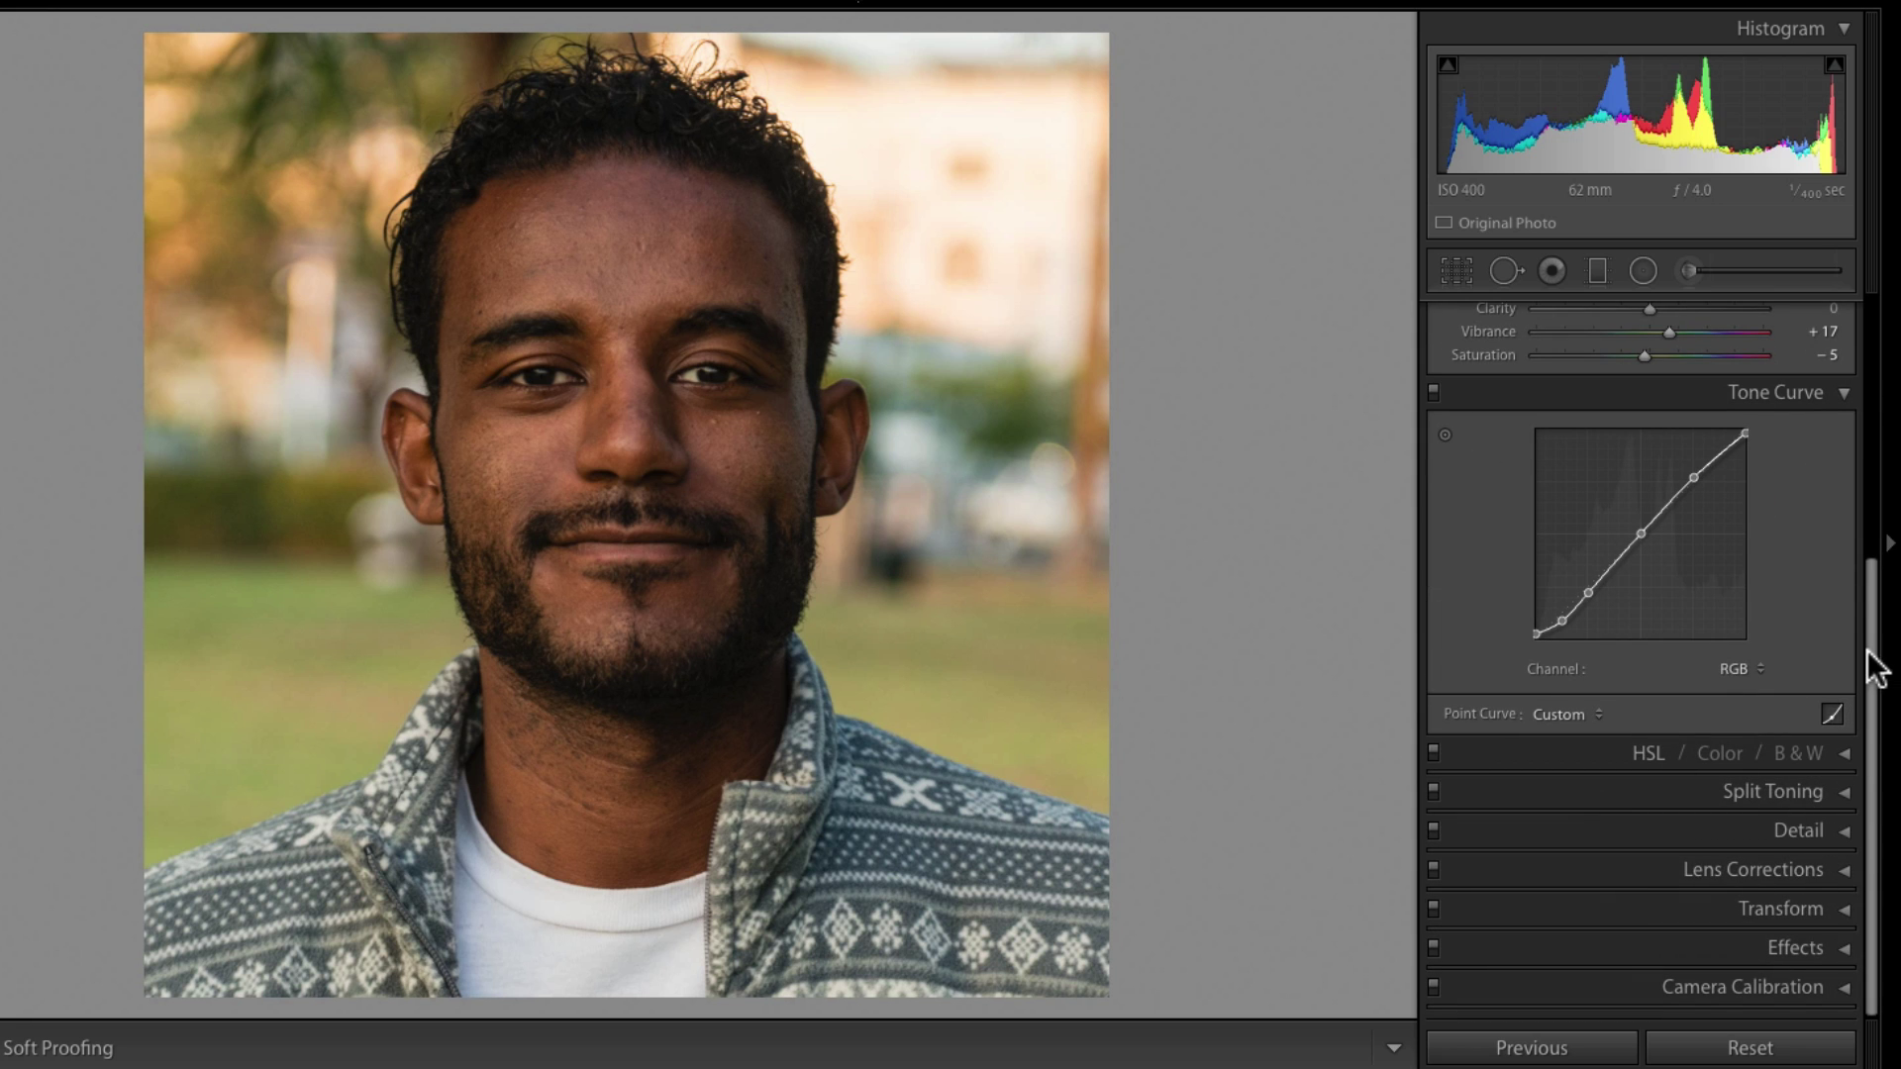
{"action": "left_click_drag", "start_coordinate": [1874, 669], "coordinate": [1859, 348]}
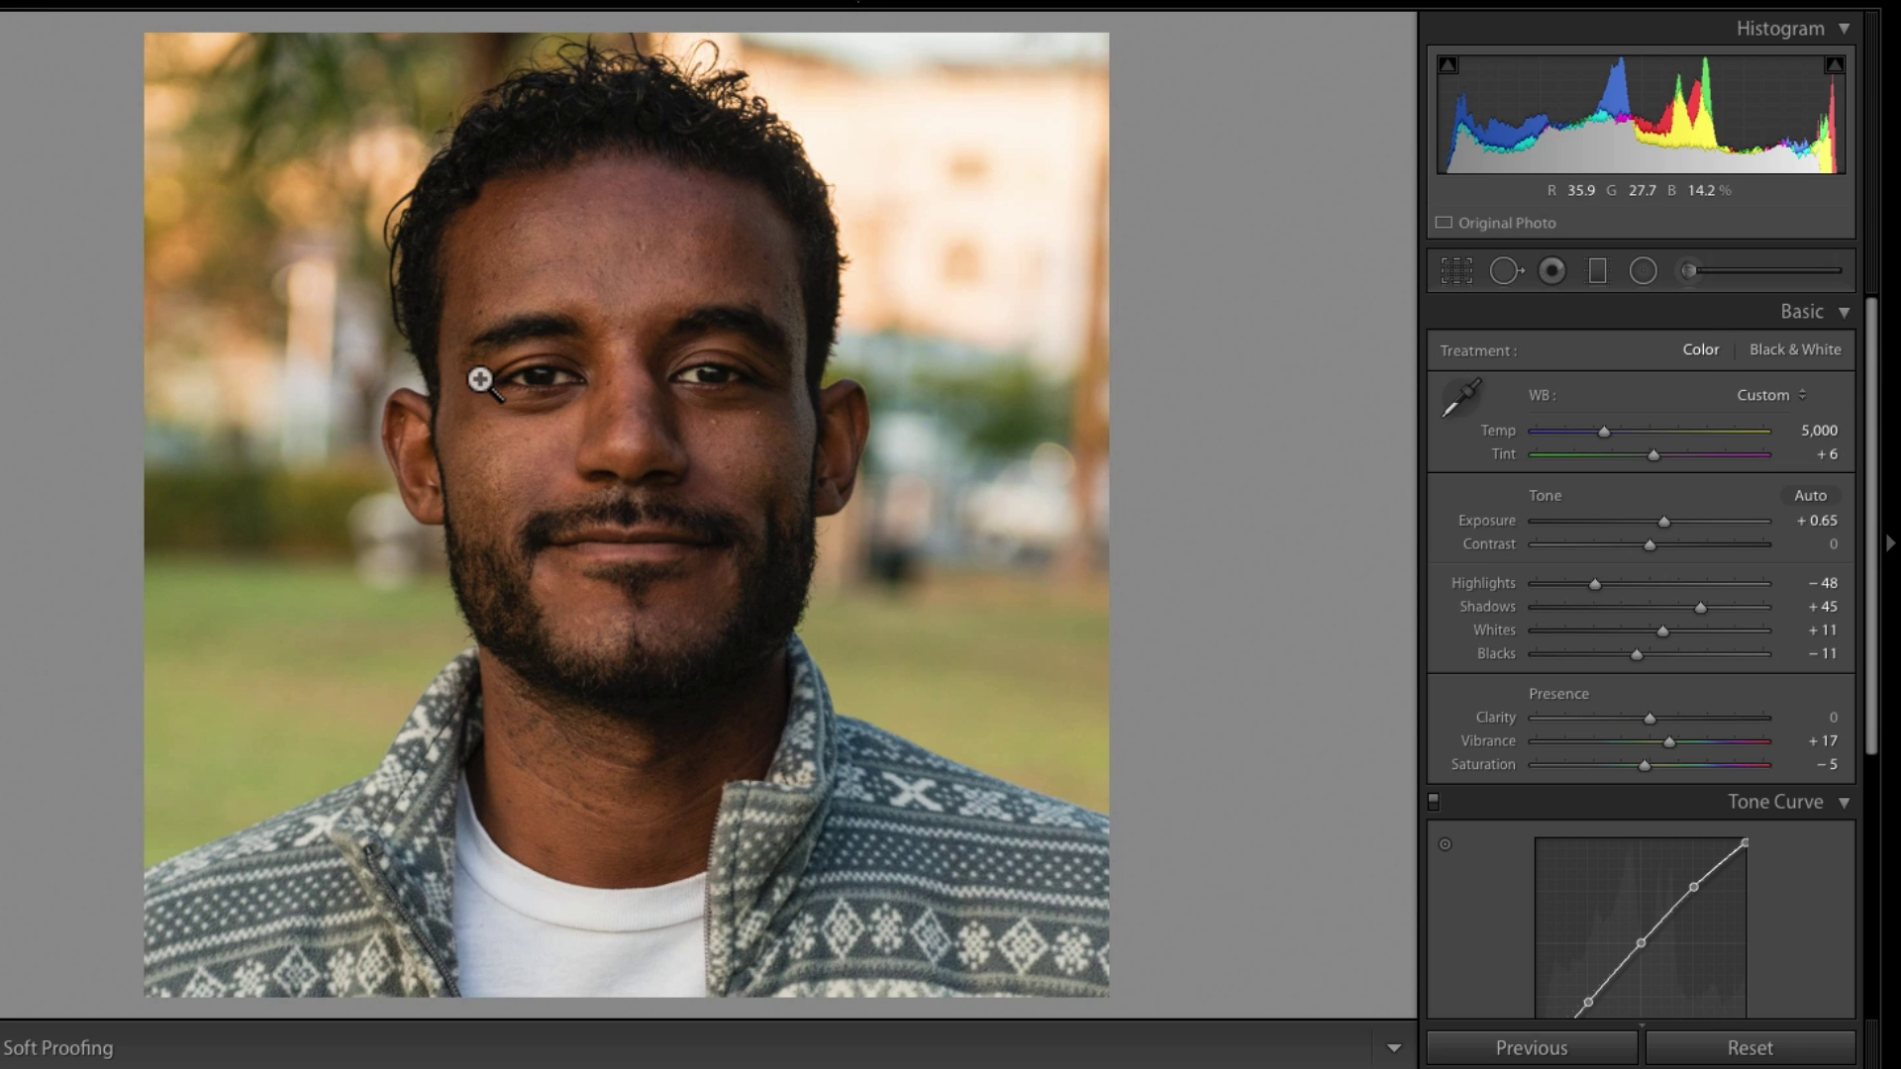
- Pick the Radial Filter, discard the test ellipse, and reset its effect to Custom with zeroed adjustments
{"action": "left_click", "coordinate": [1639, 272]}
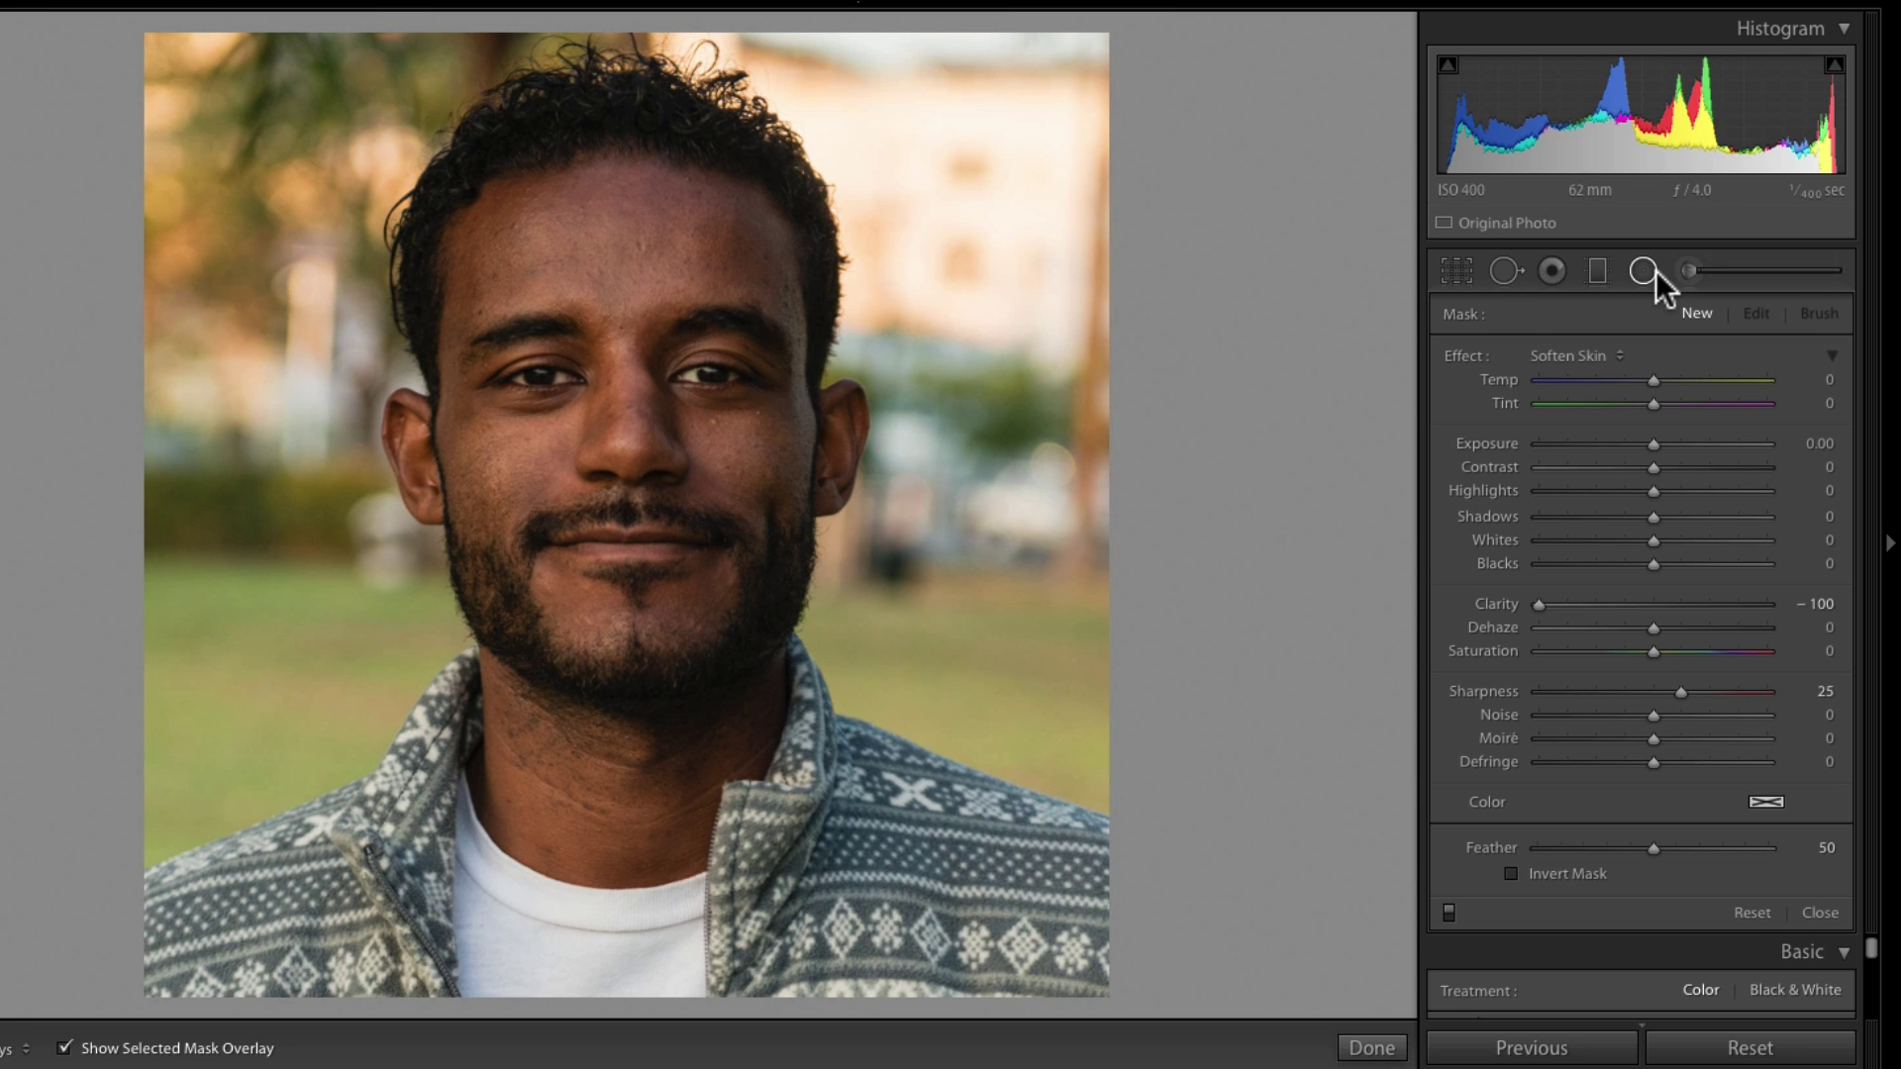
{"action": "left_click_drag", "start_coordinate": [621, 374], "coordinate": [773, 414]}
{"action": "key", "text": "super+z"}
{"action": "double_click", "coordinate": [1493, 603]}
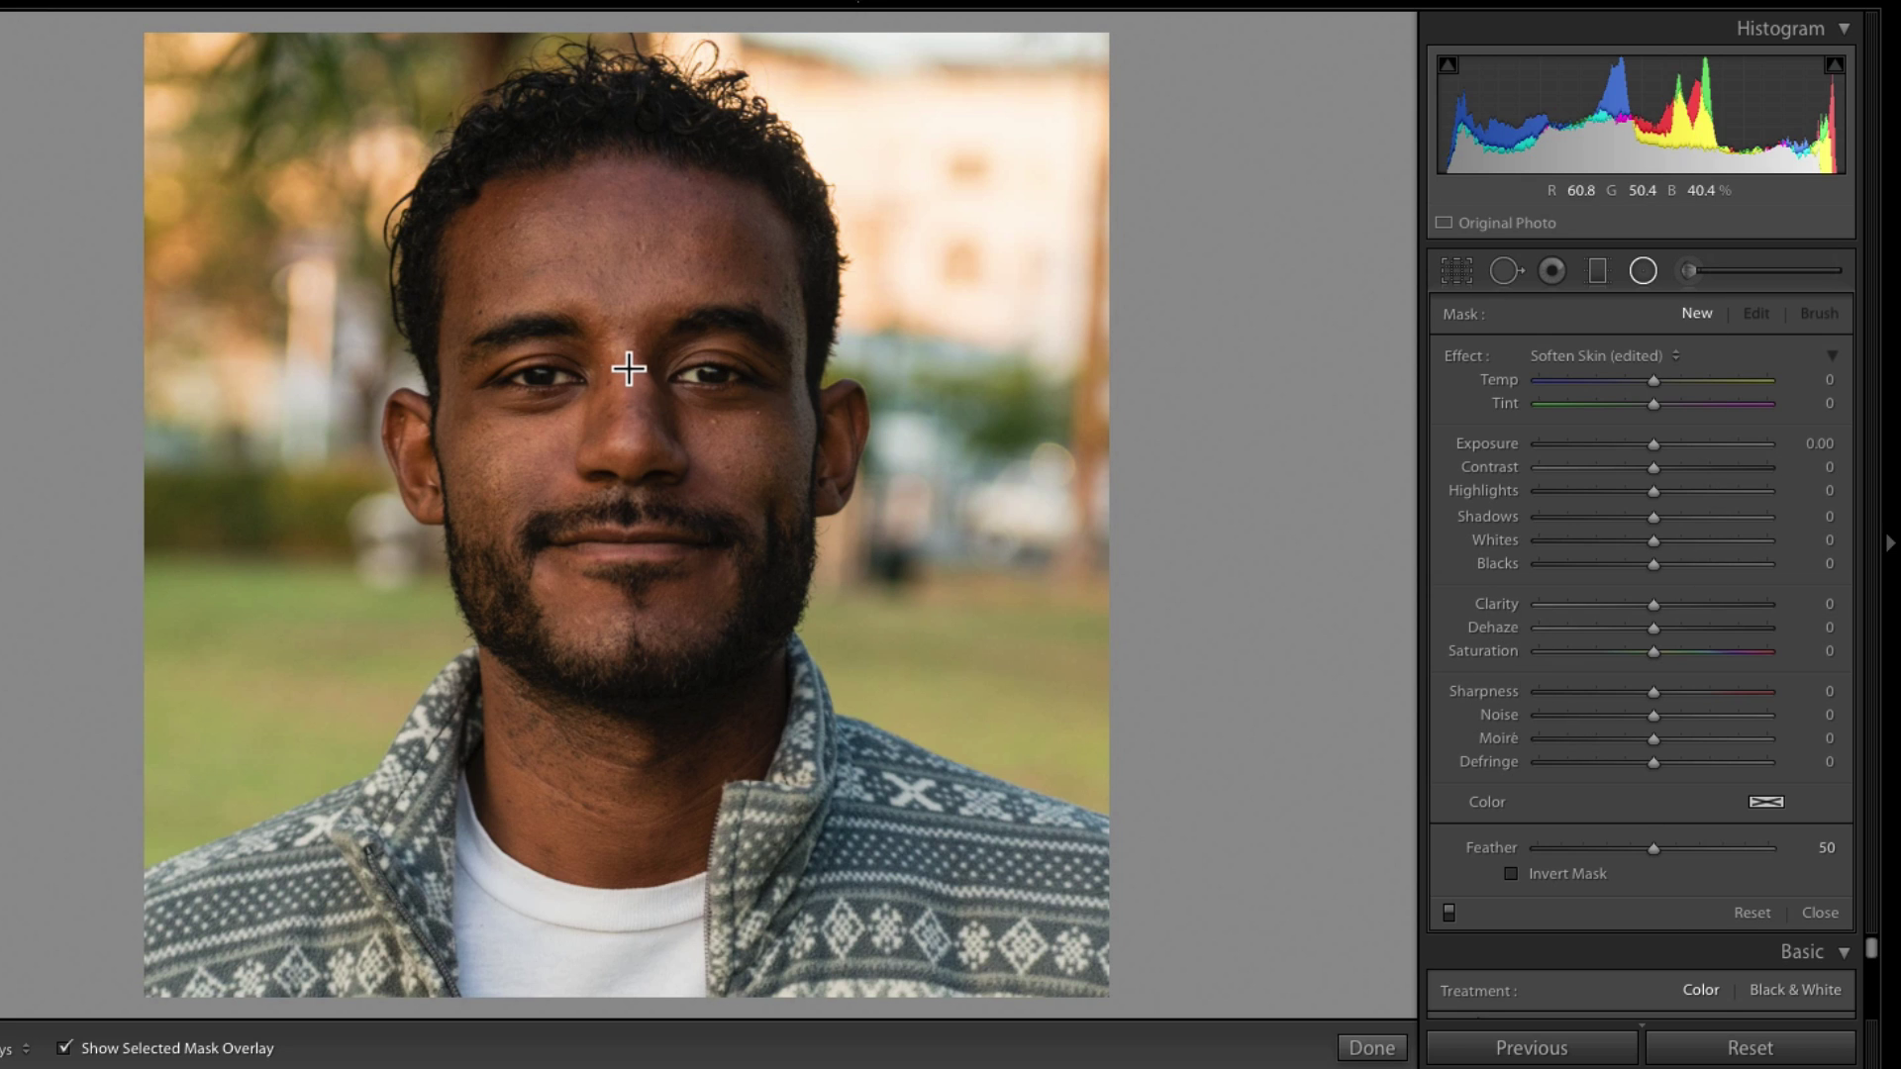
{"action": "left_click", "coordinate": [1652, 356]}
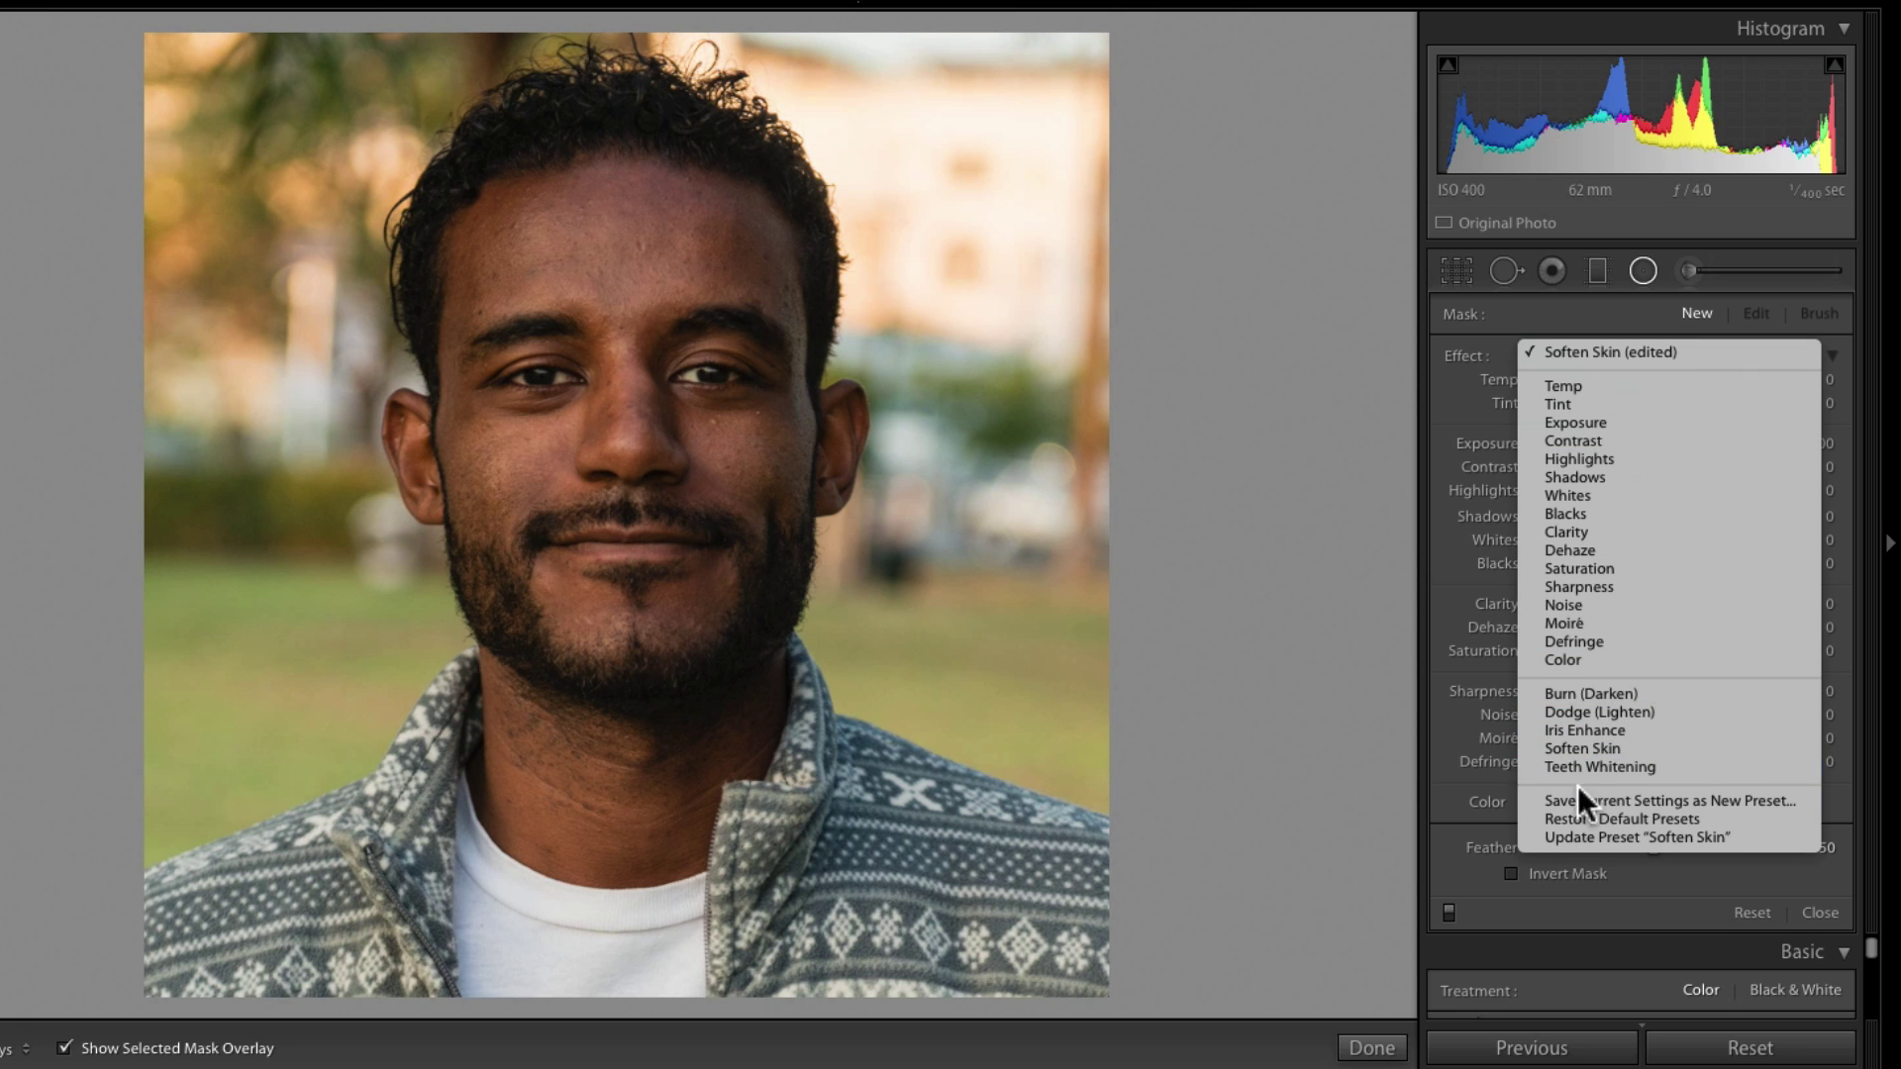
{"action": "left_click", "coordinate": [1577, 821]}
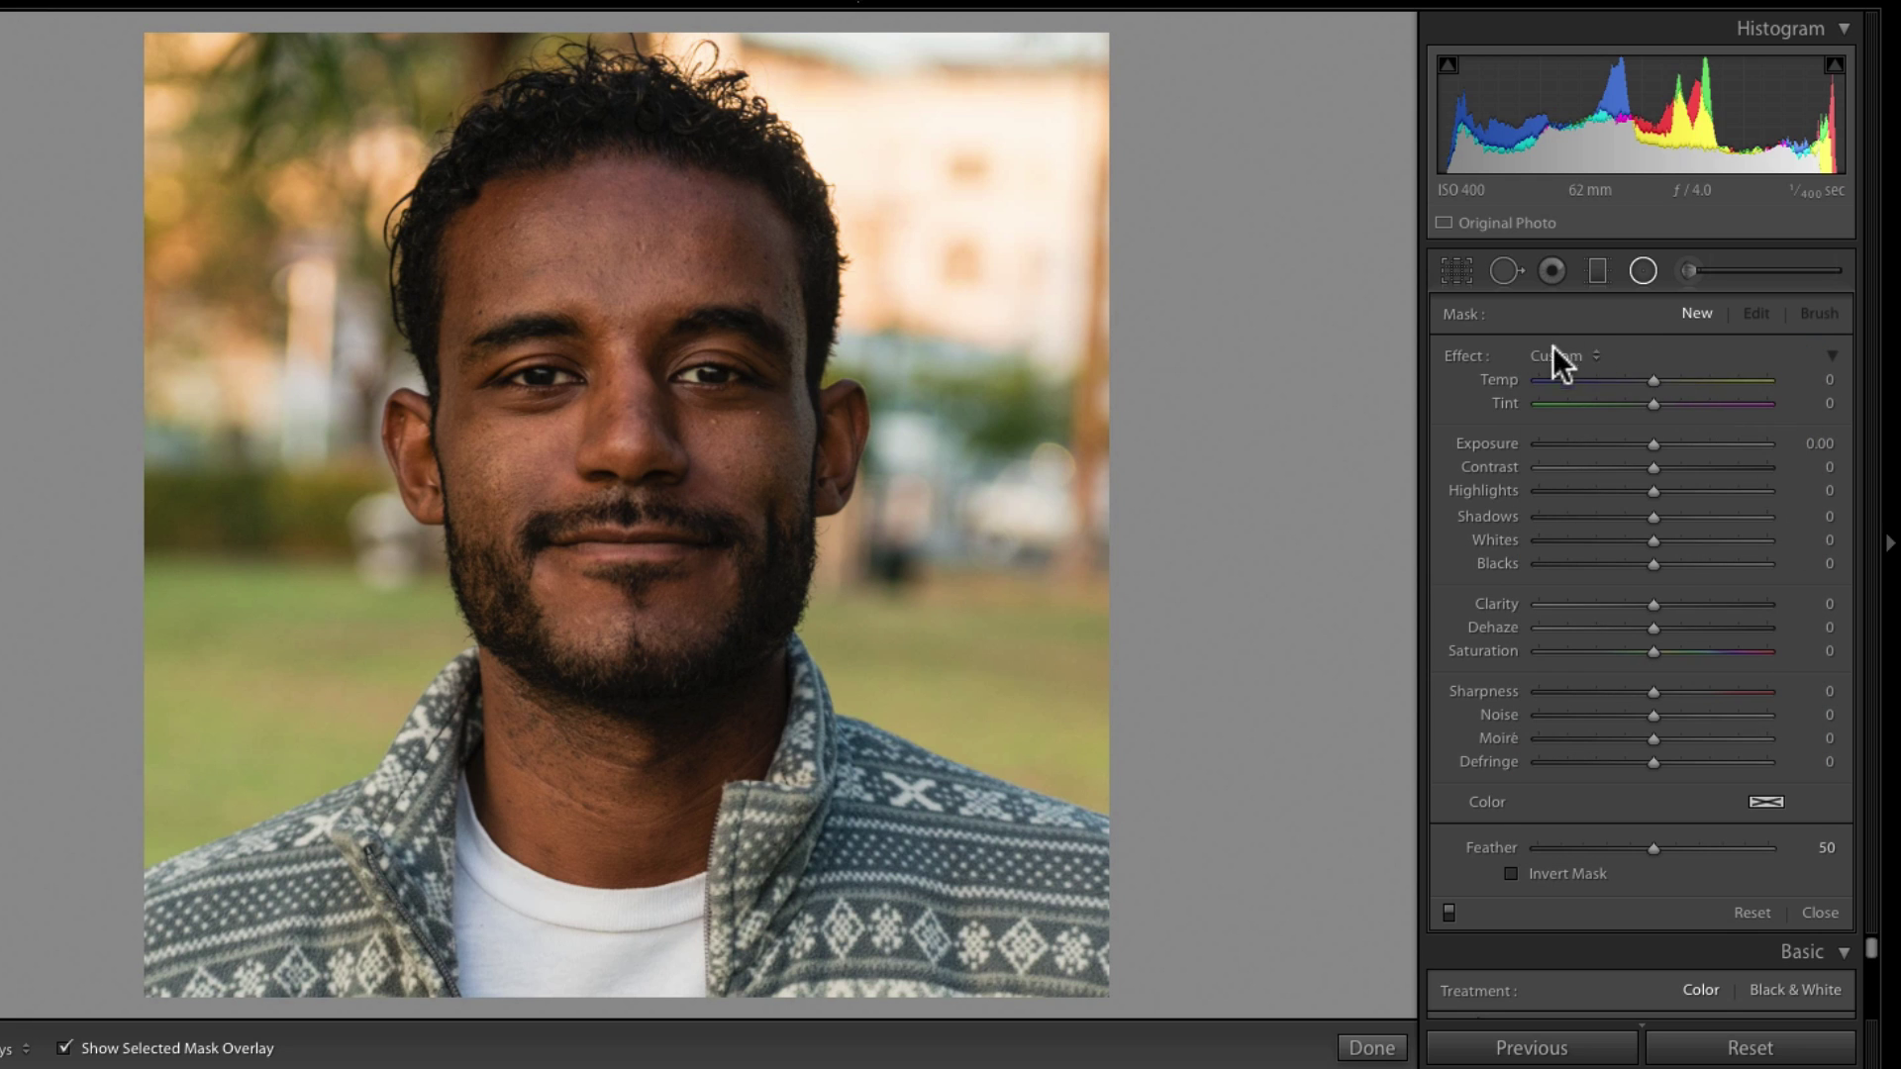
{"action": "left_click", "coordinate": [1553, 349]}
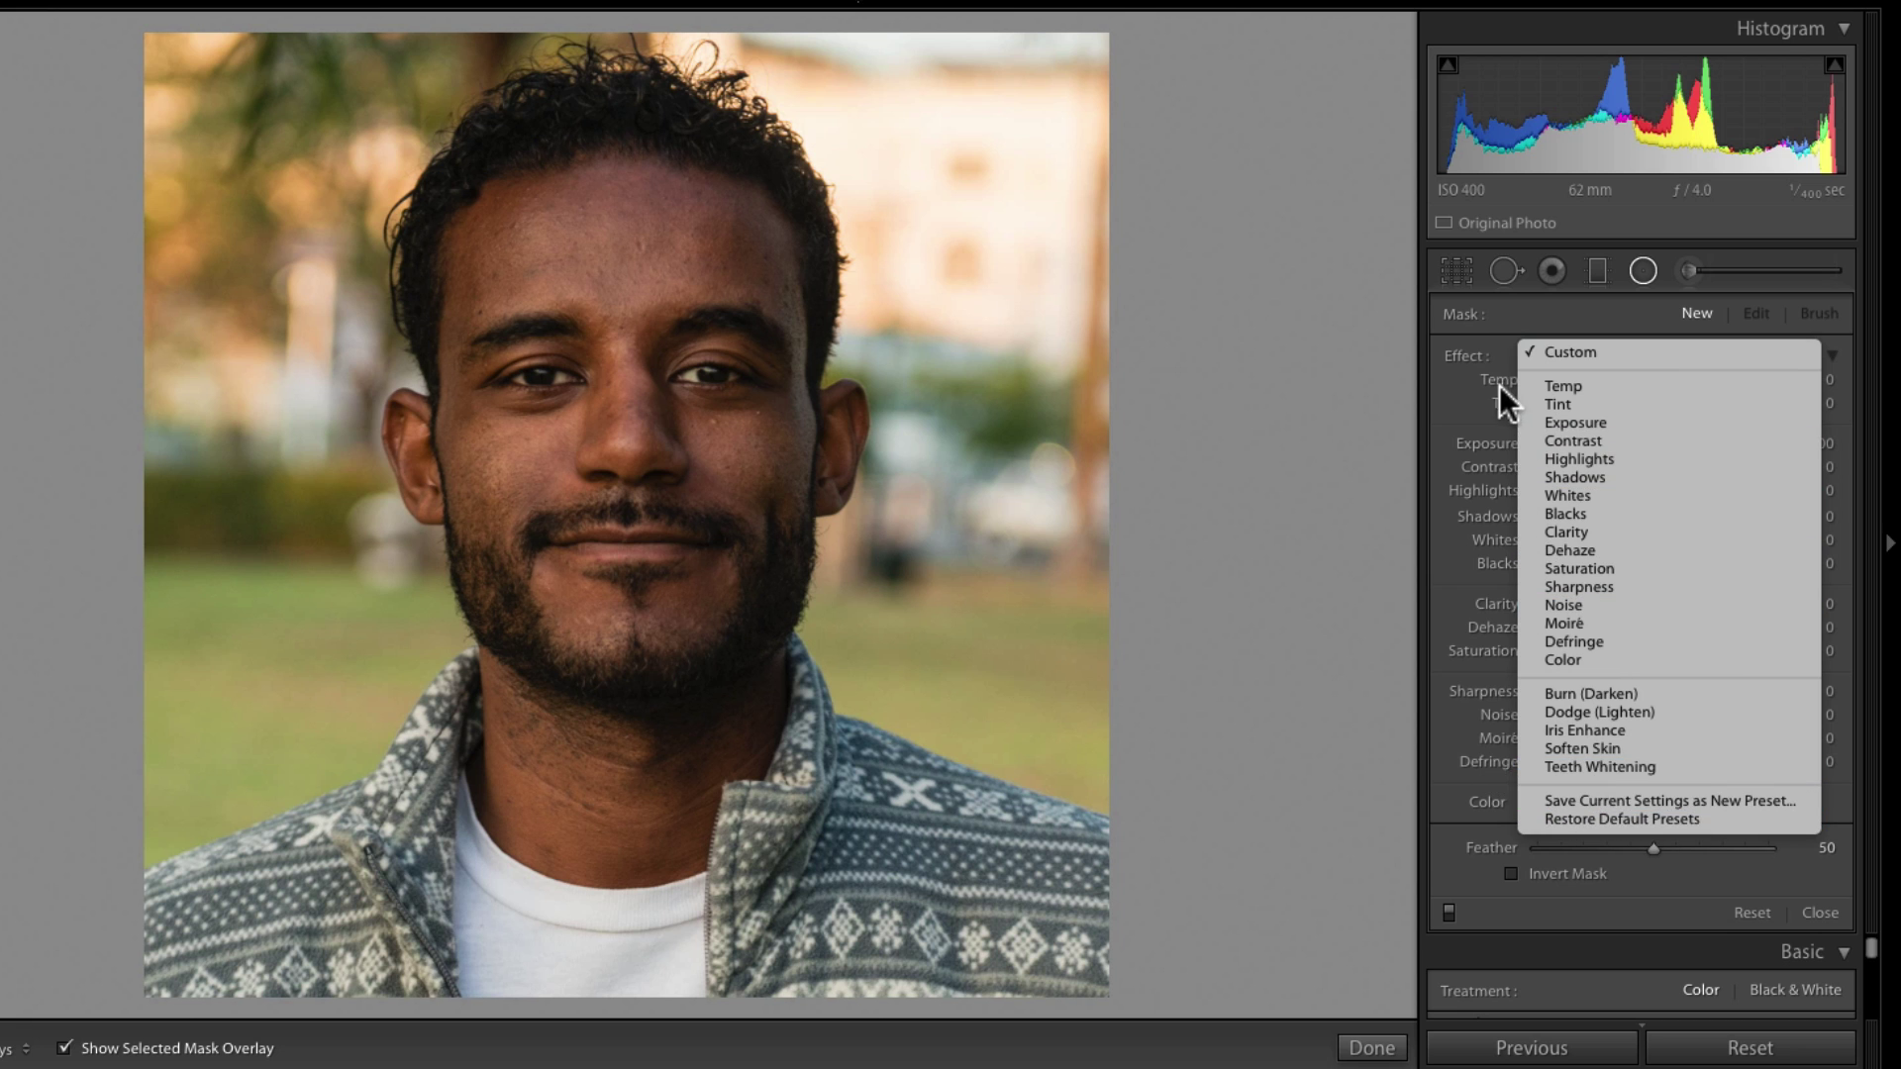
{"action": "left_click", "coordinate": [1483, 365]}
- Draw a radial ellipse across both eyes and enlarge it to fit them
{"action": "left_click_drag", "start_coordinate": [627, 367], "coordinate": [800, 400]}
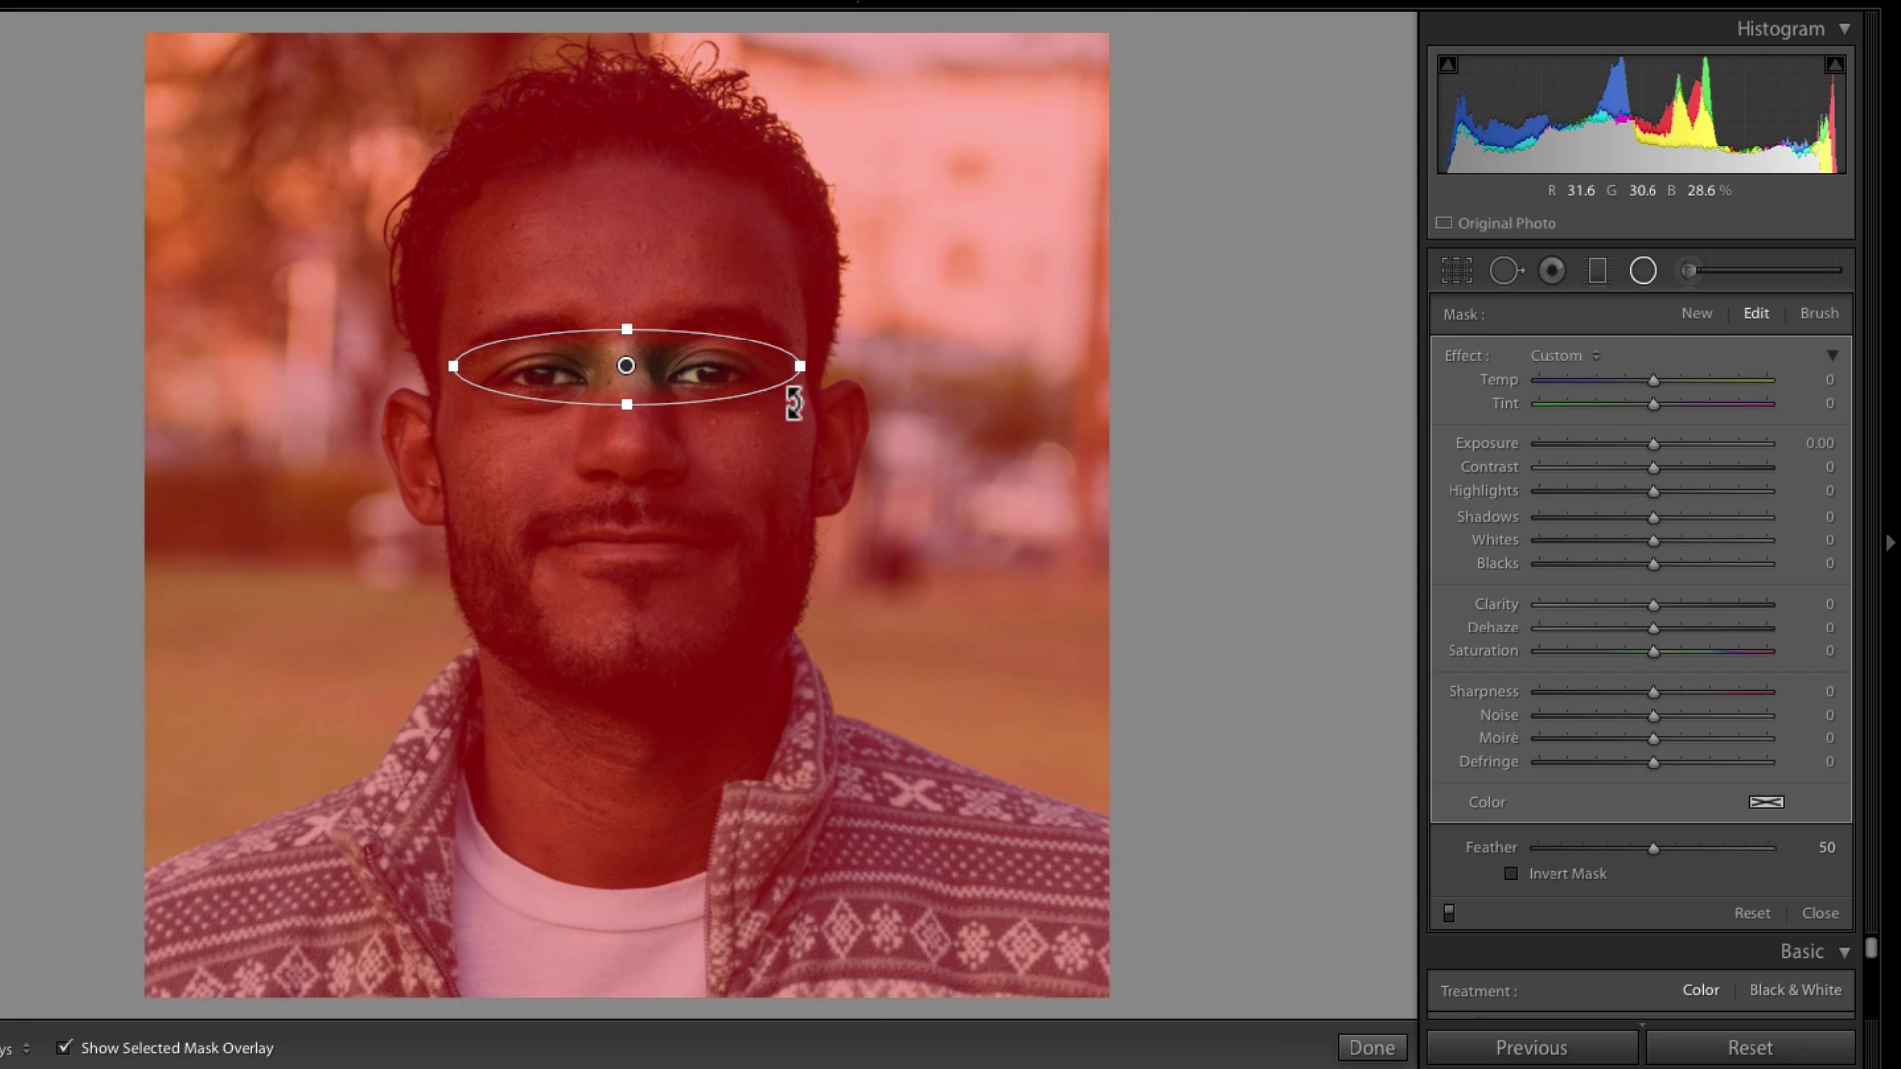
{"action": "left_click_drag", "start_coordinate": [620, 372], "coordinate": [624, 375]}
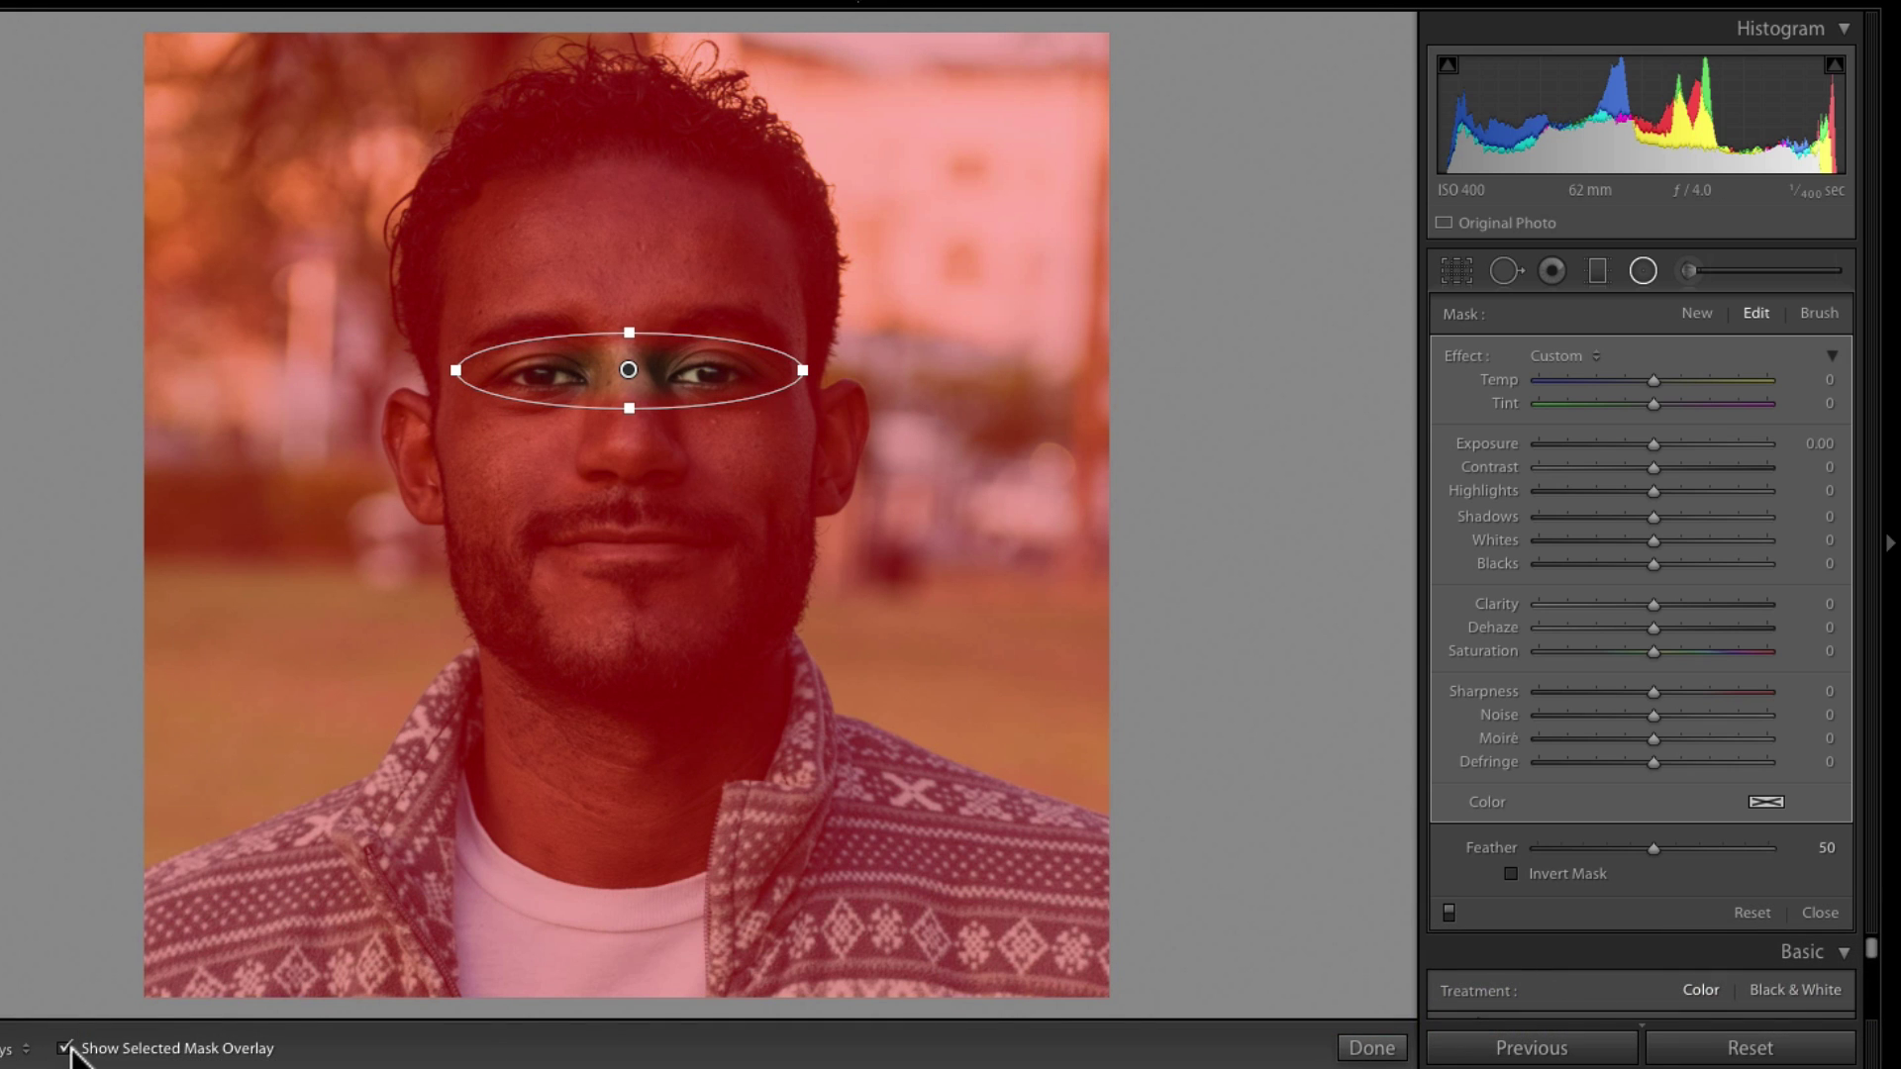
{"action": "key", "text": "o"}
{"action": "key", "text": "o"}
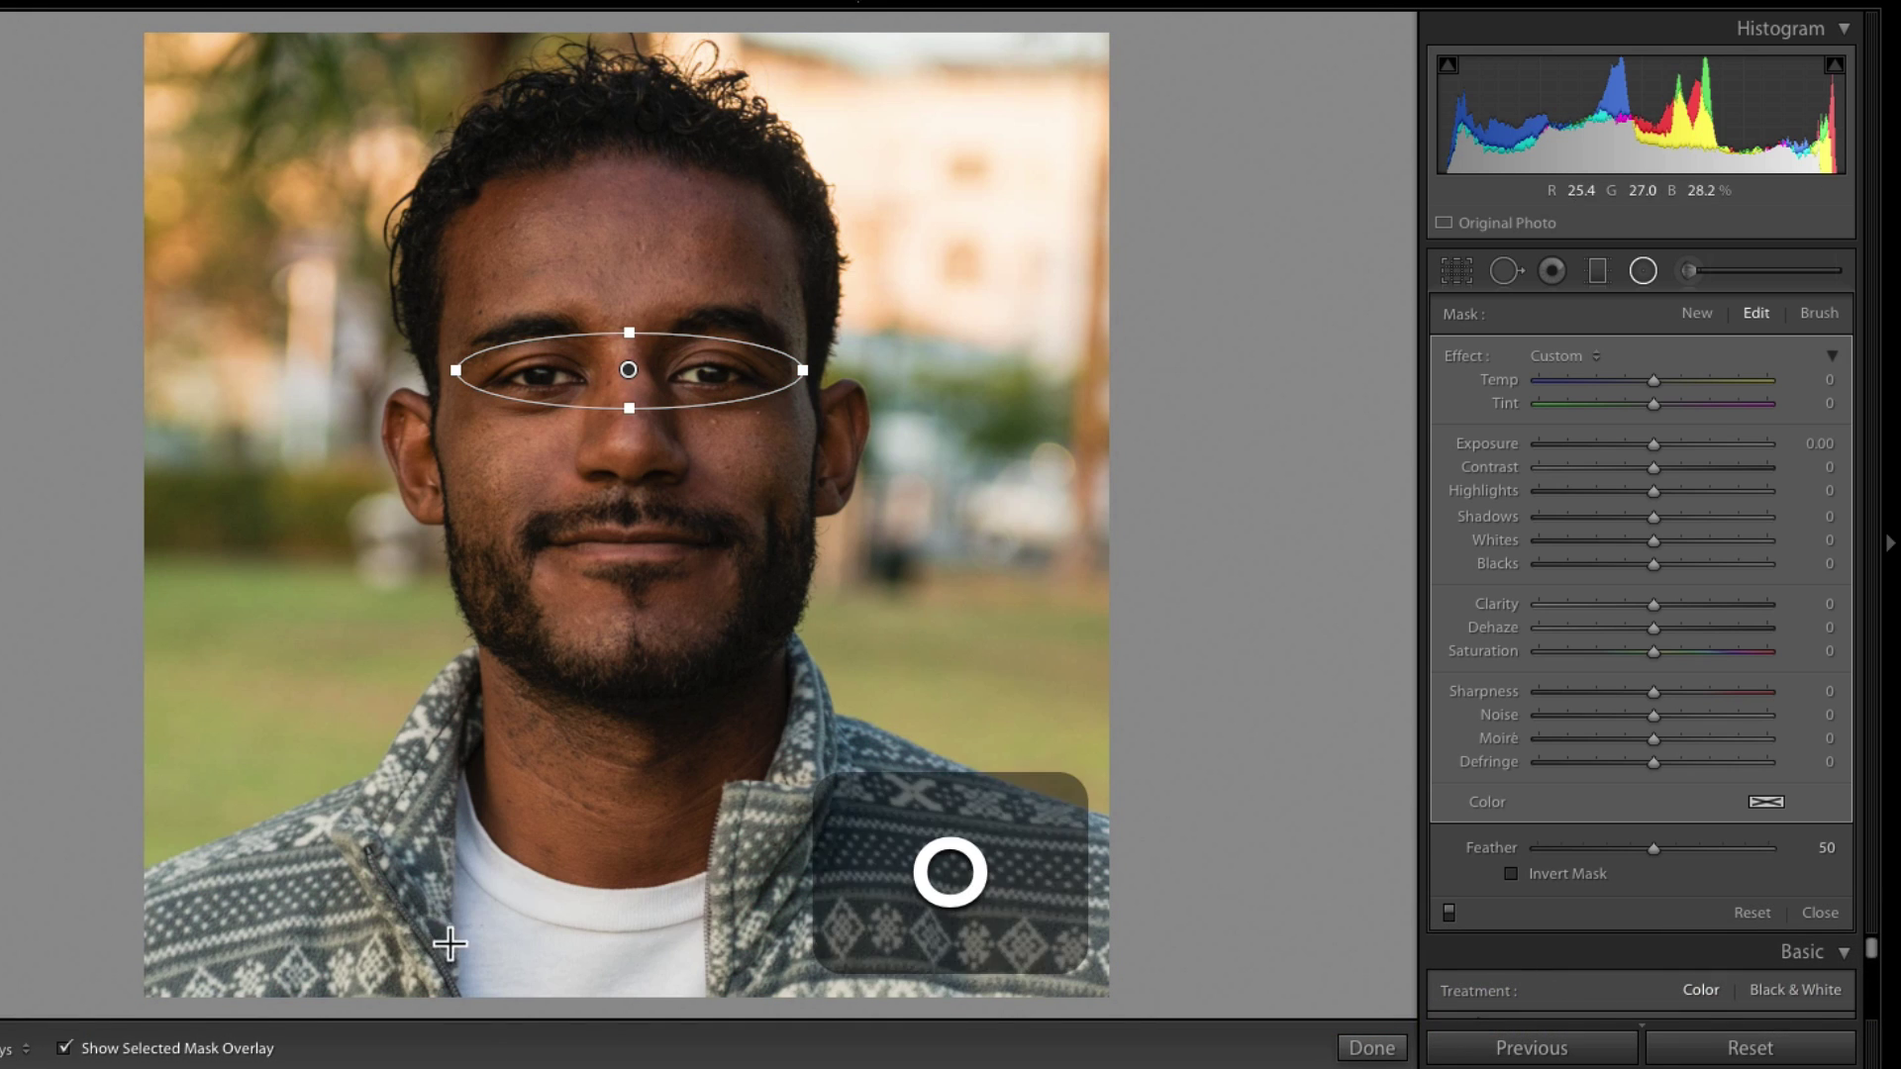
{"action": "left_click_drag", "start_coordinate": [458, 373], "coordinate": [450, 369]}
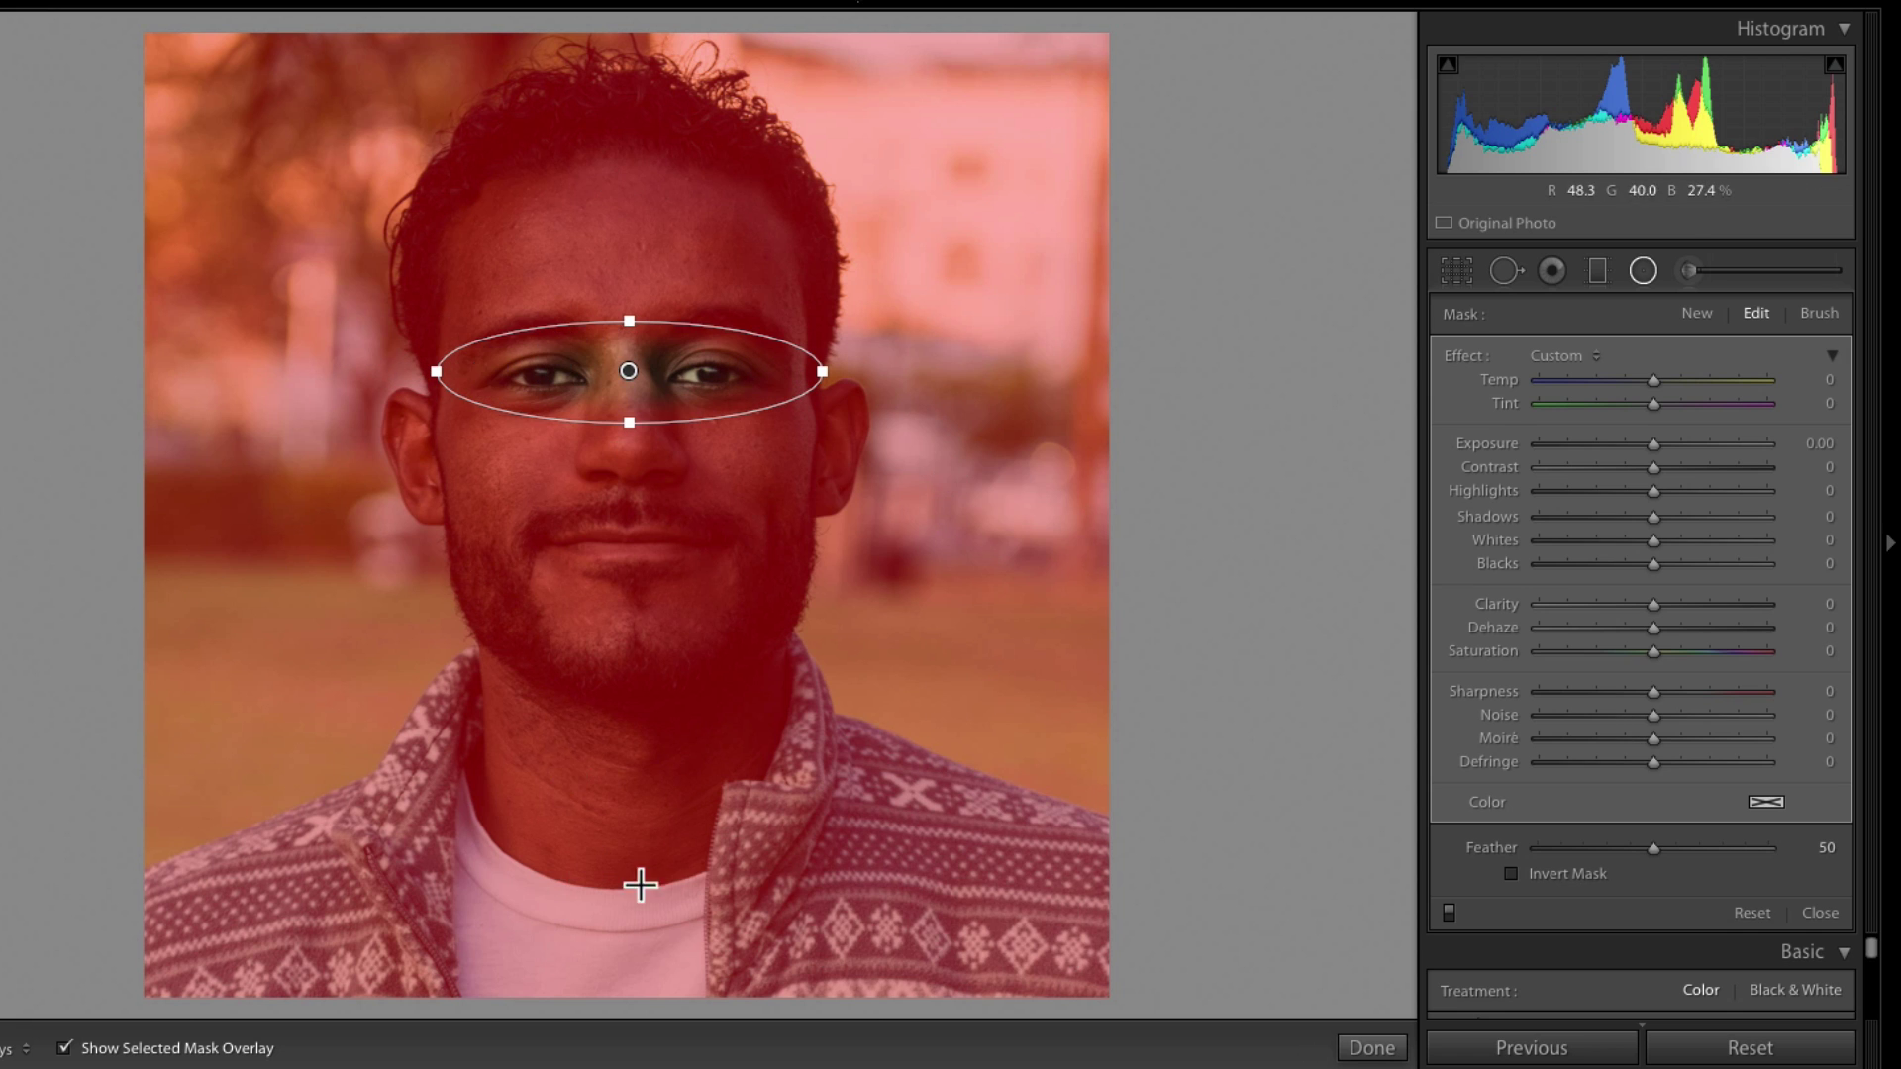
{"action": "key", "text": "o"}
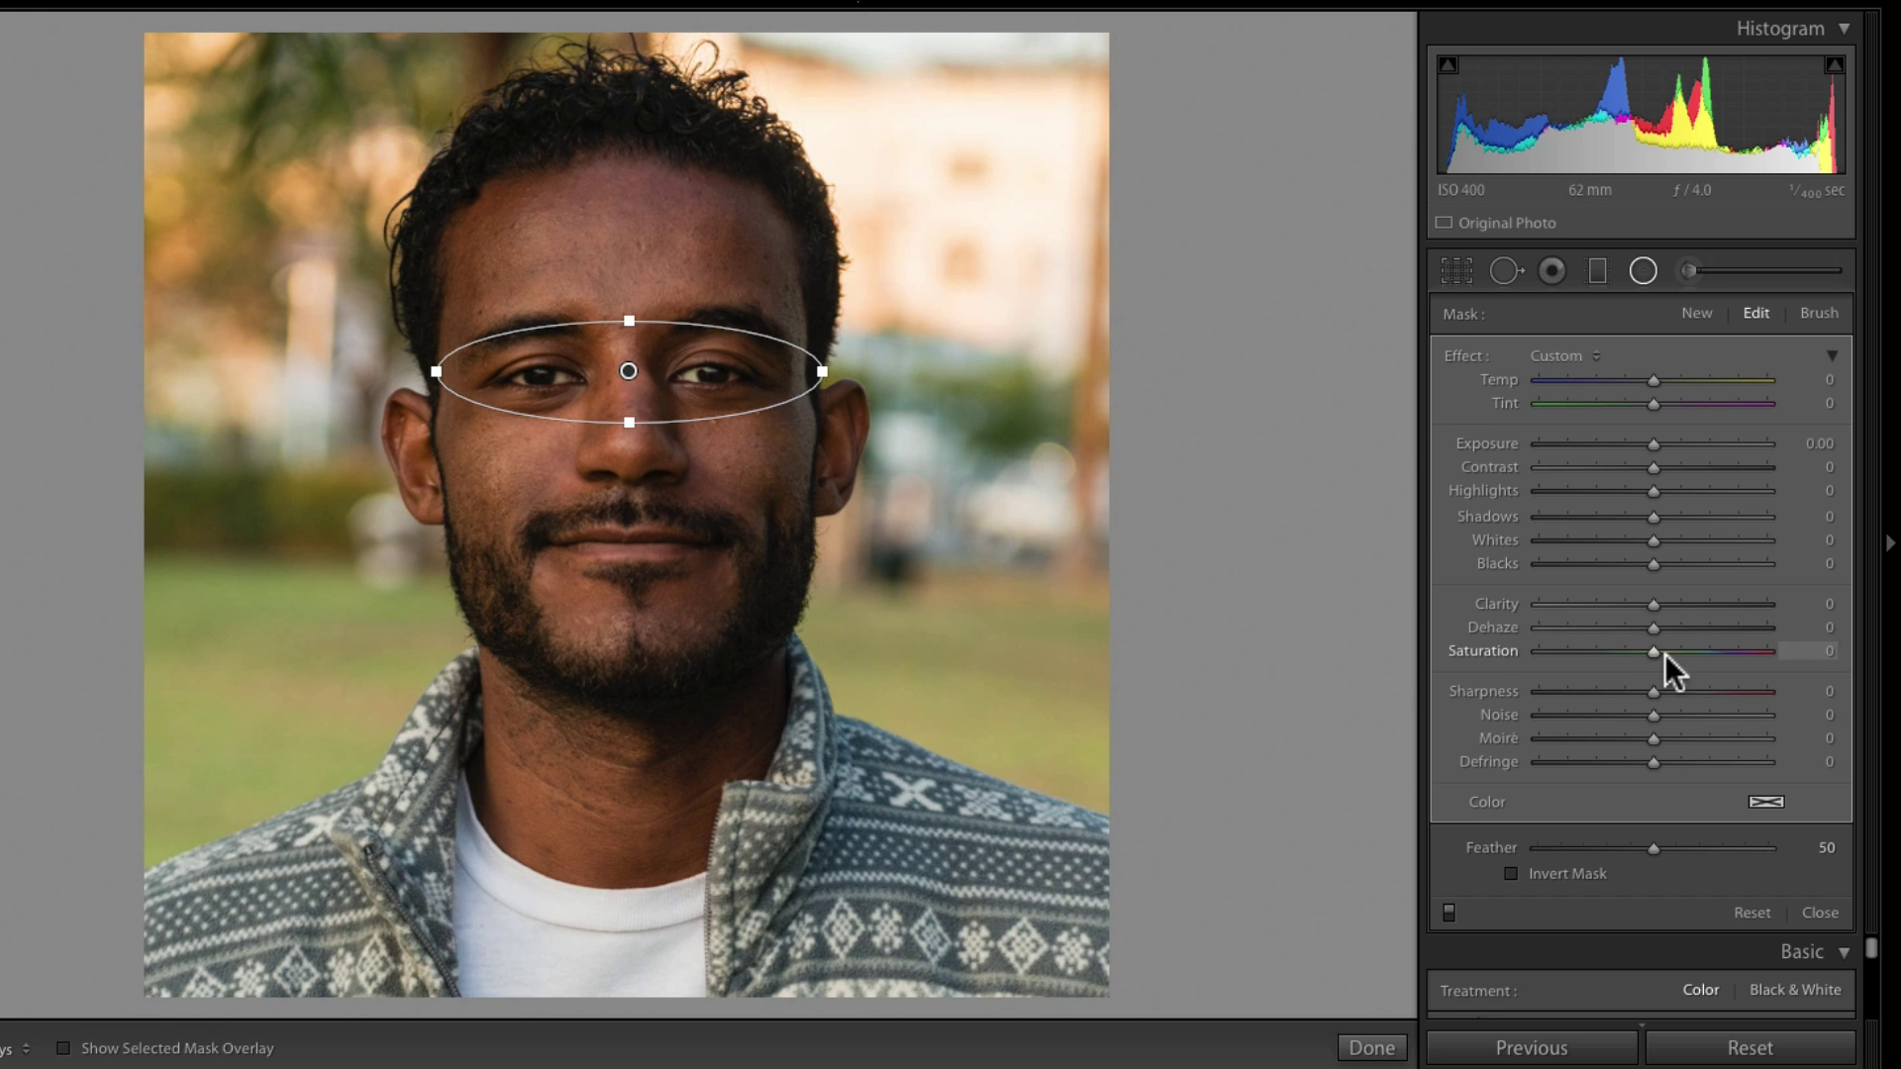
- Give the area outside the eyes Sharpness −100 and Temp −10, refining the ellipse's shape
{"action": "left_click_drag", "start_coordinate": [1648, 693], "coordinate": [1451, 687]}
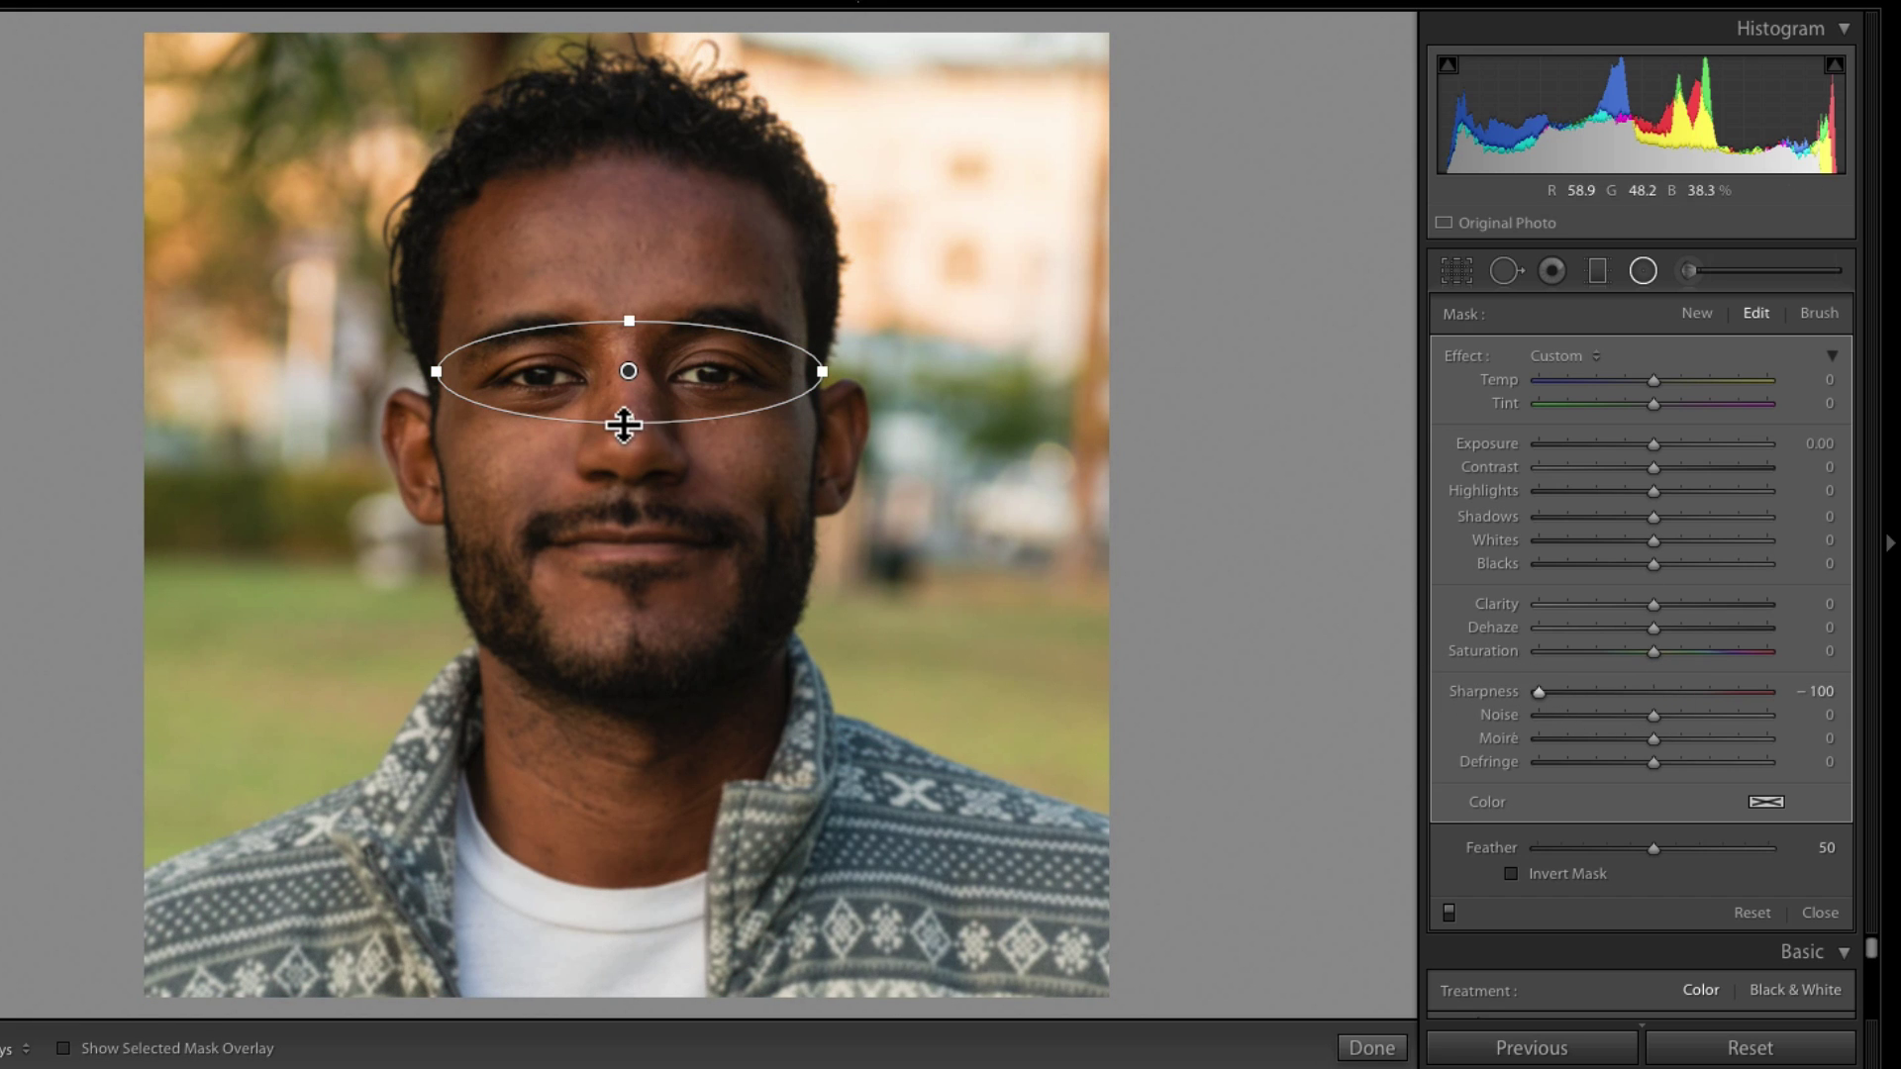
{"action": "left_click_drag", "start_coordinate": [624, 426], "coordinate": [626, 423]}
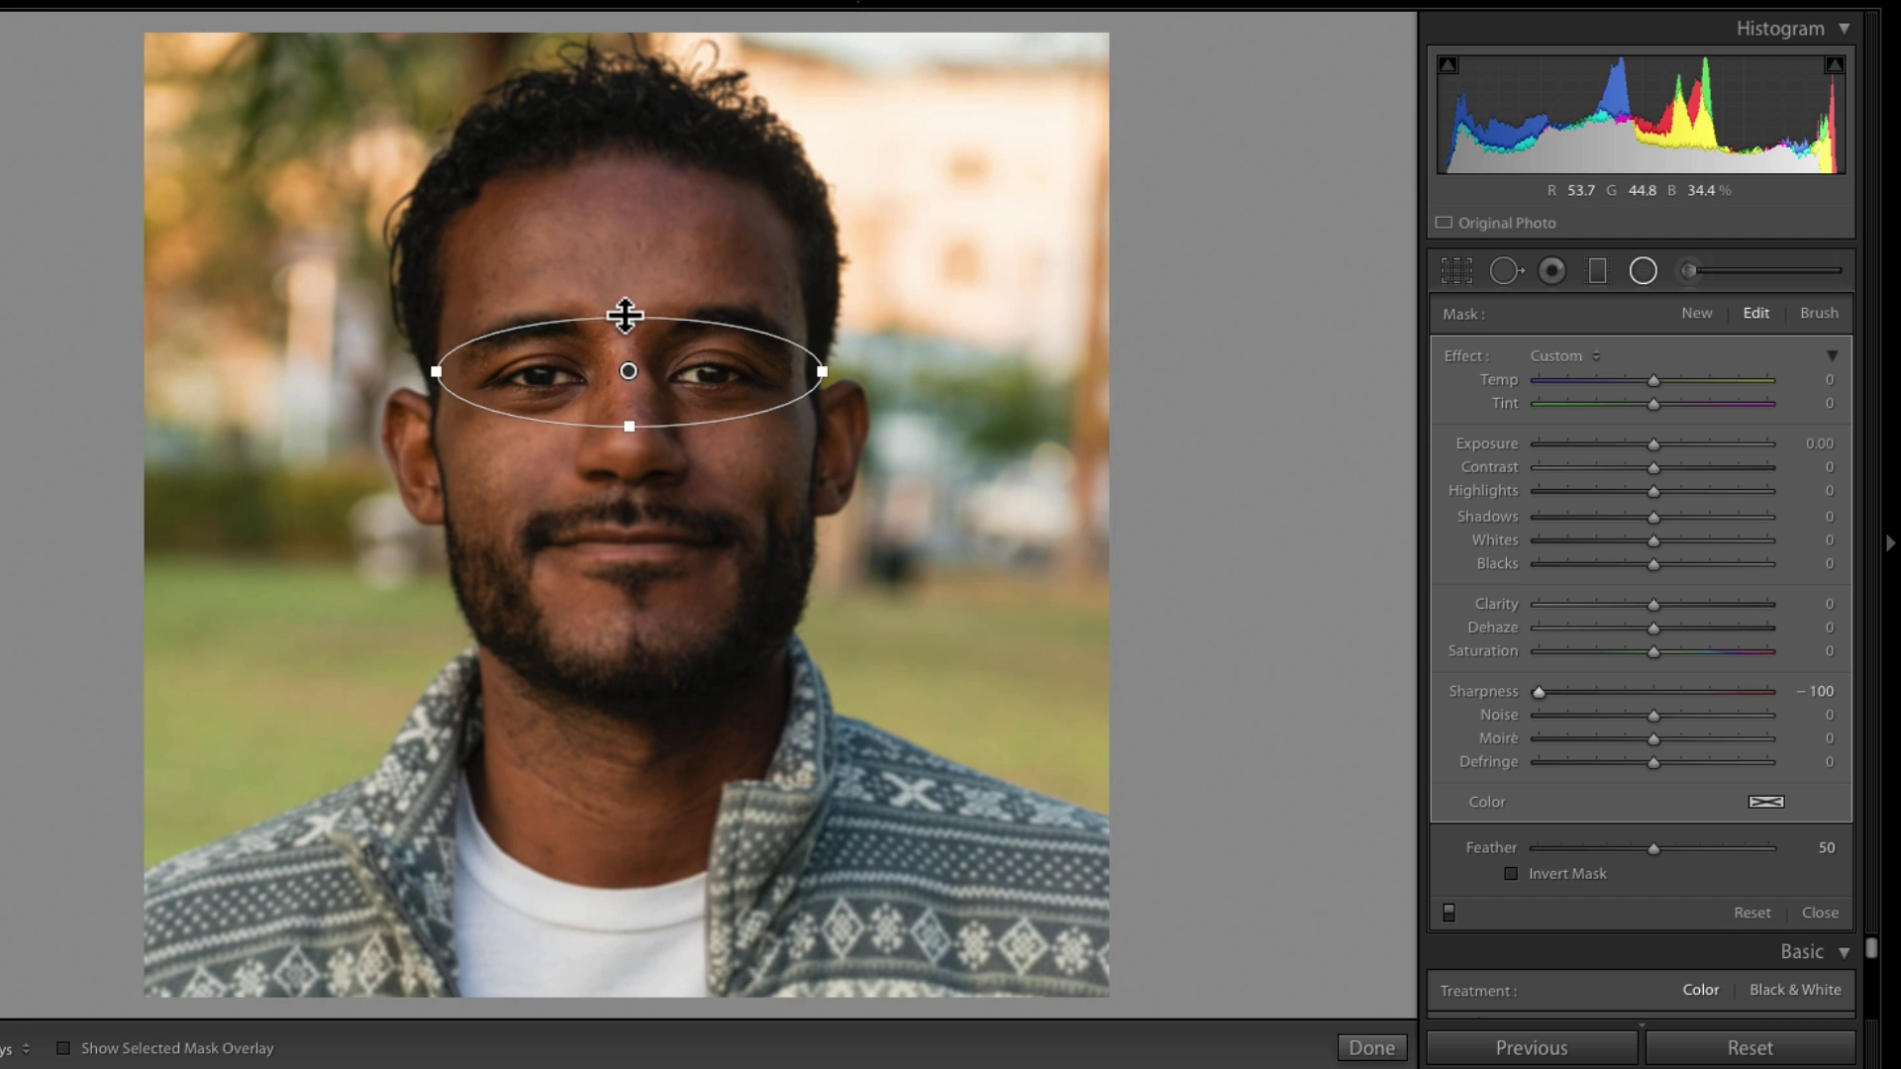
{"action": "left_click_drag", "start_coordinate": [624, 316], "coordinate": [626, 319]}
{"action": "left_click_drag", "start_coordinate": [842, 371], "coordinate": [844, 368]}
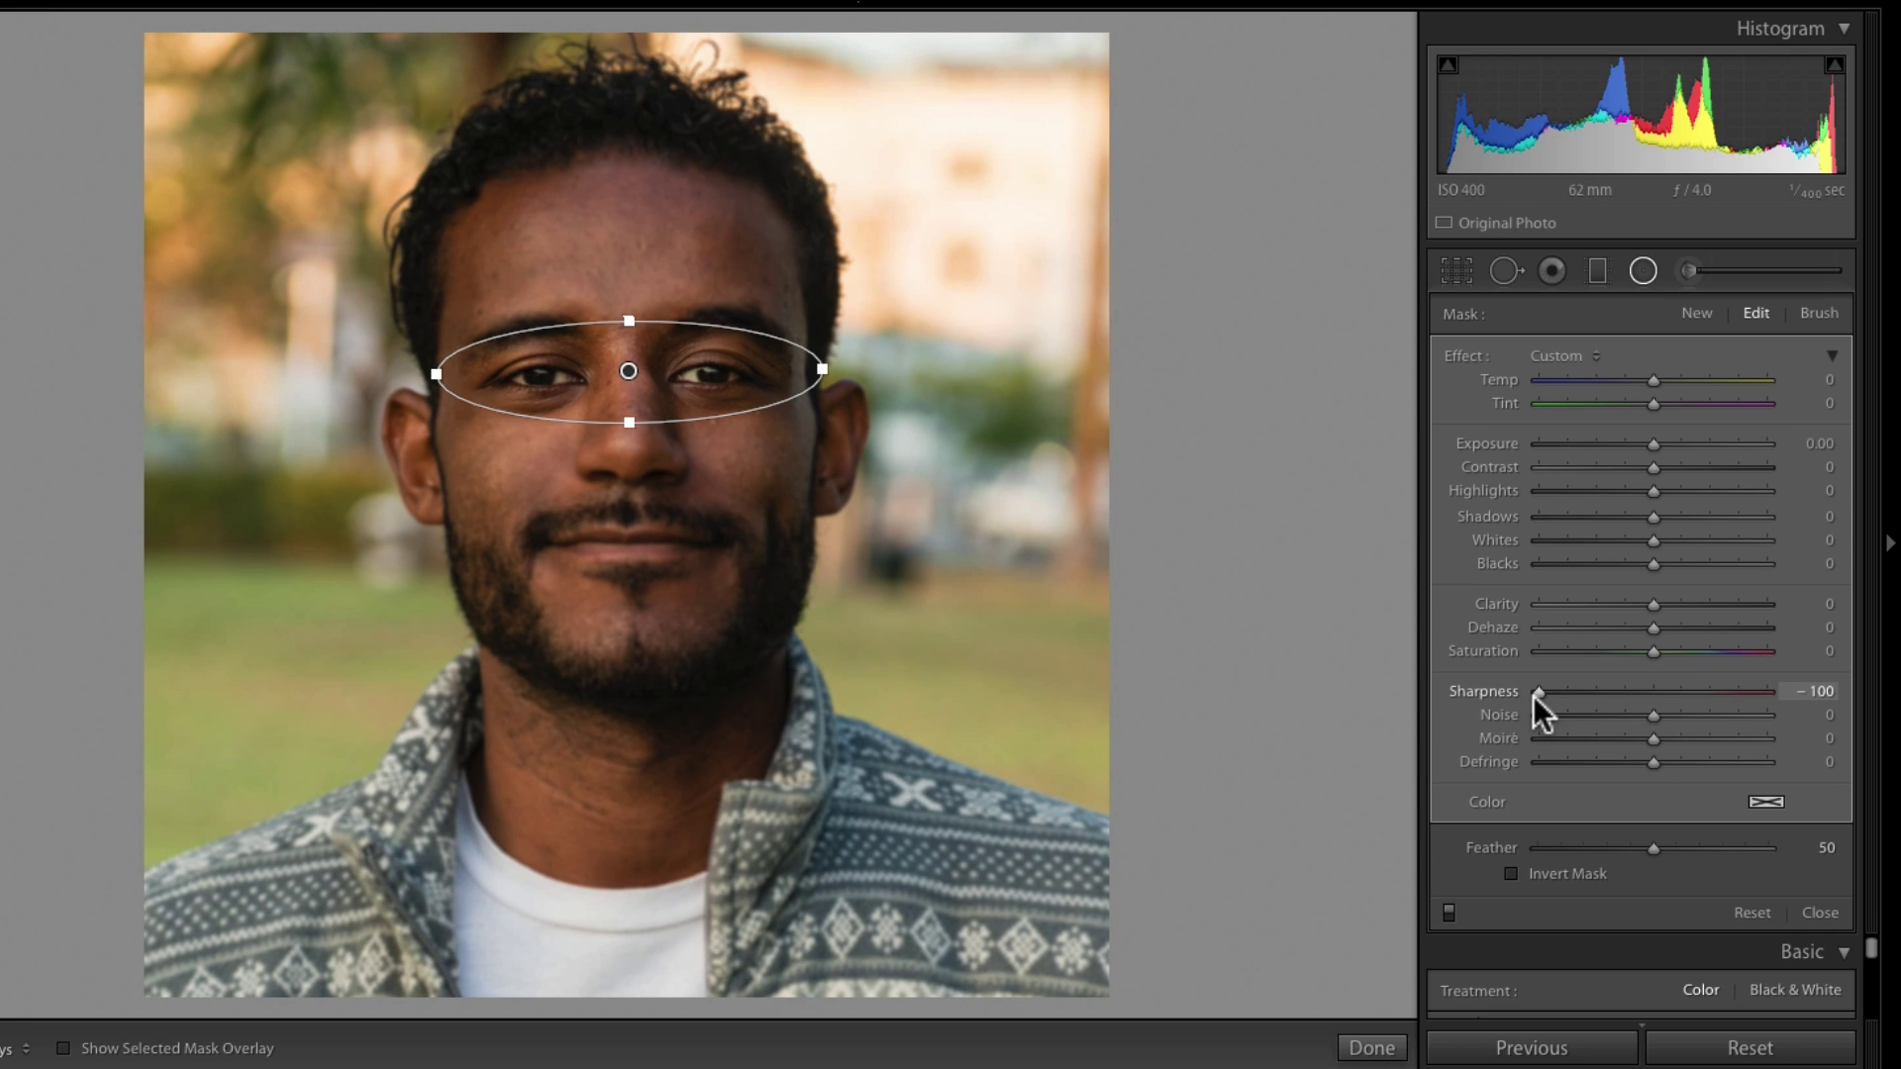
{"action": "left_click_drag", "start_coordinate": [1559, 691], "coordinate": [1535, 688]}
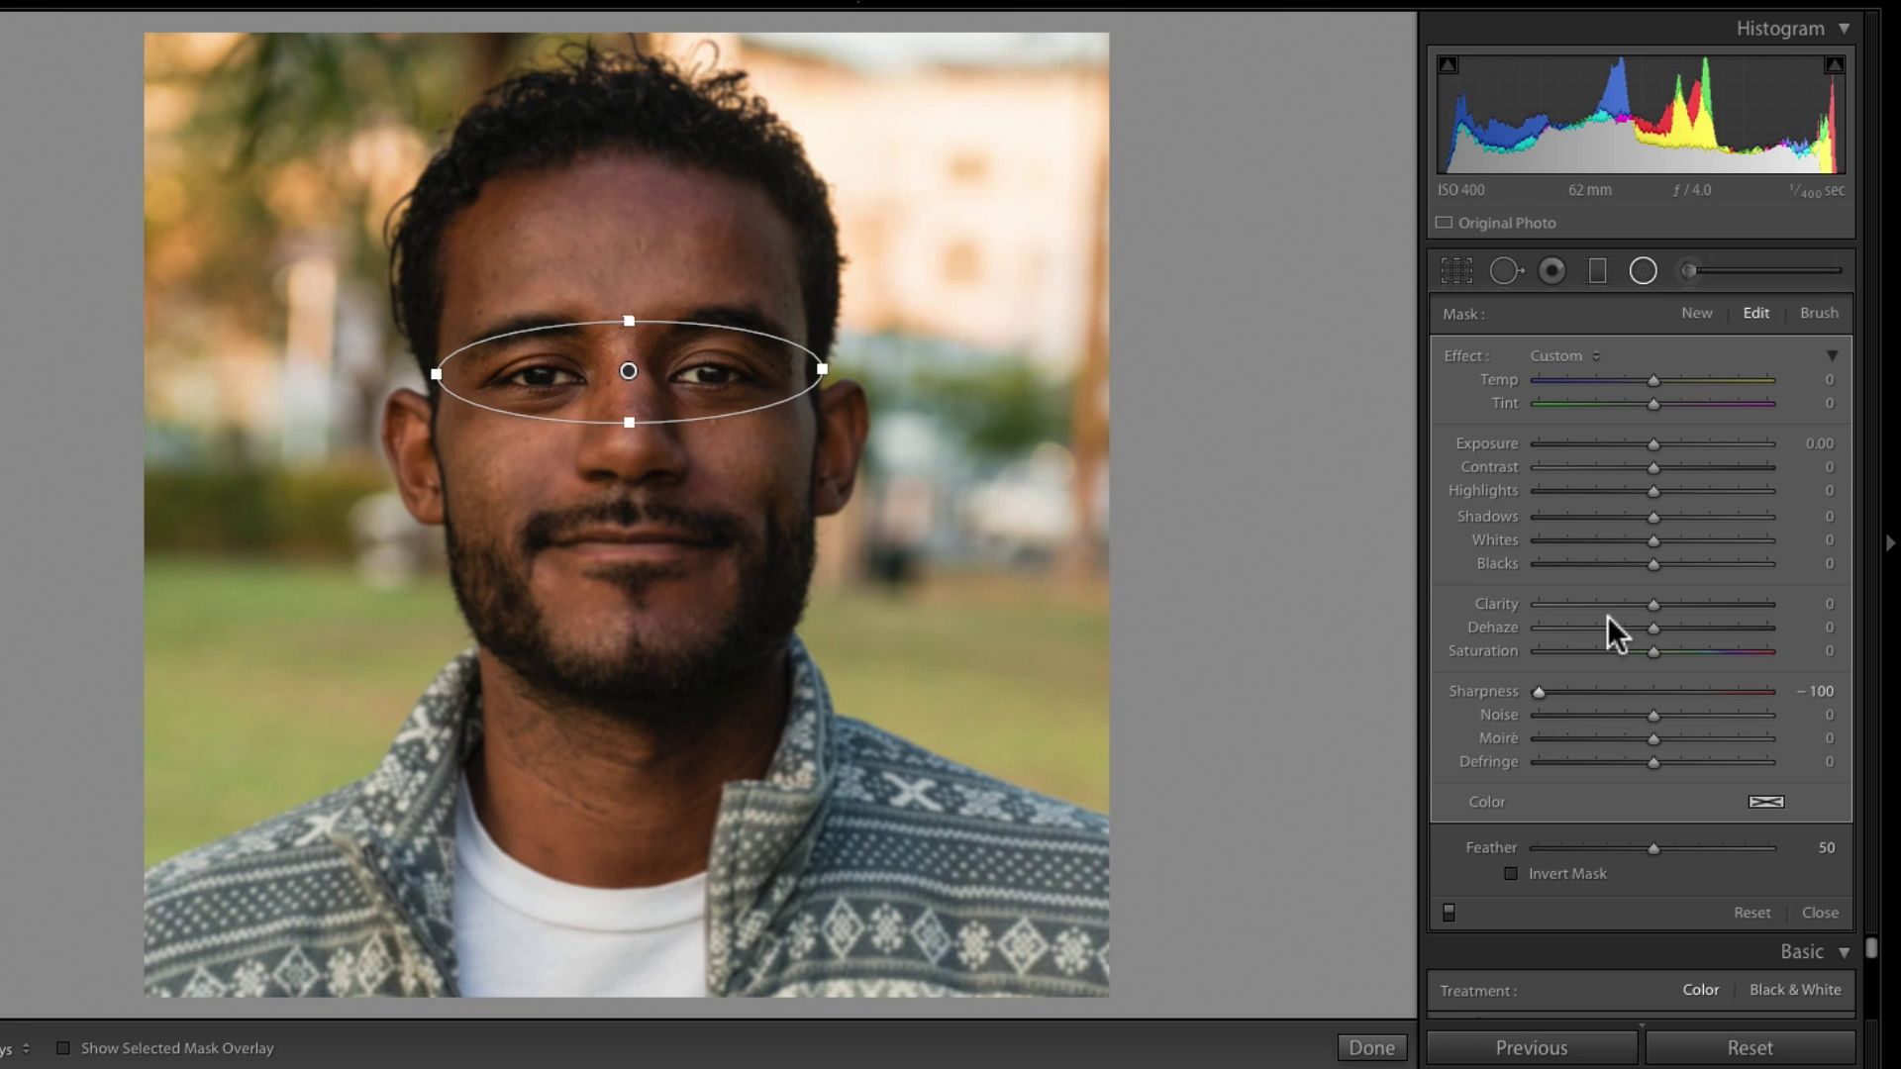
{"action": "left_click_drag", "start_coordinate": [1650, 379], "coordinate": [1640, 377]}
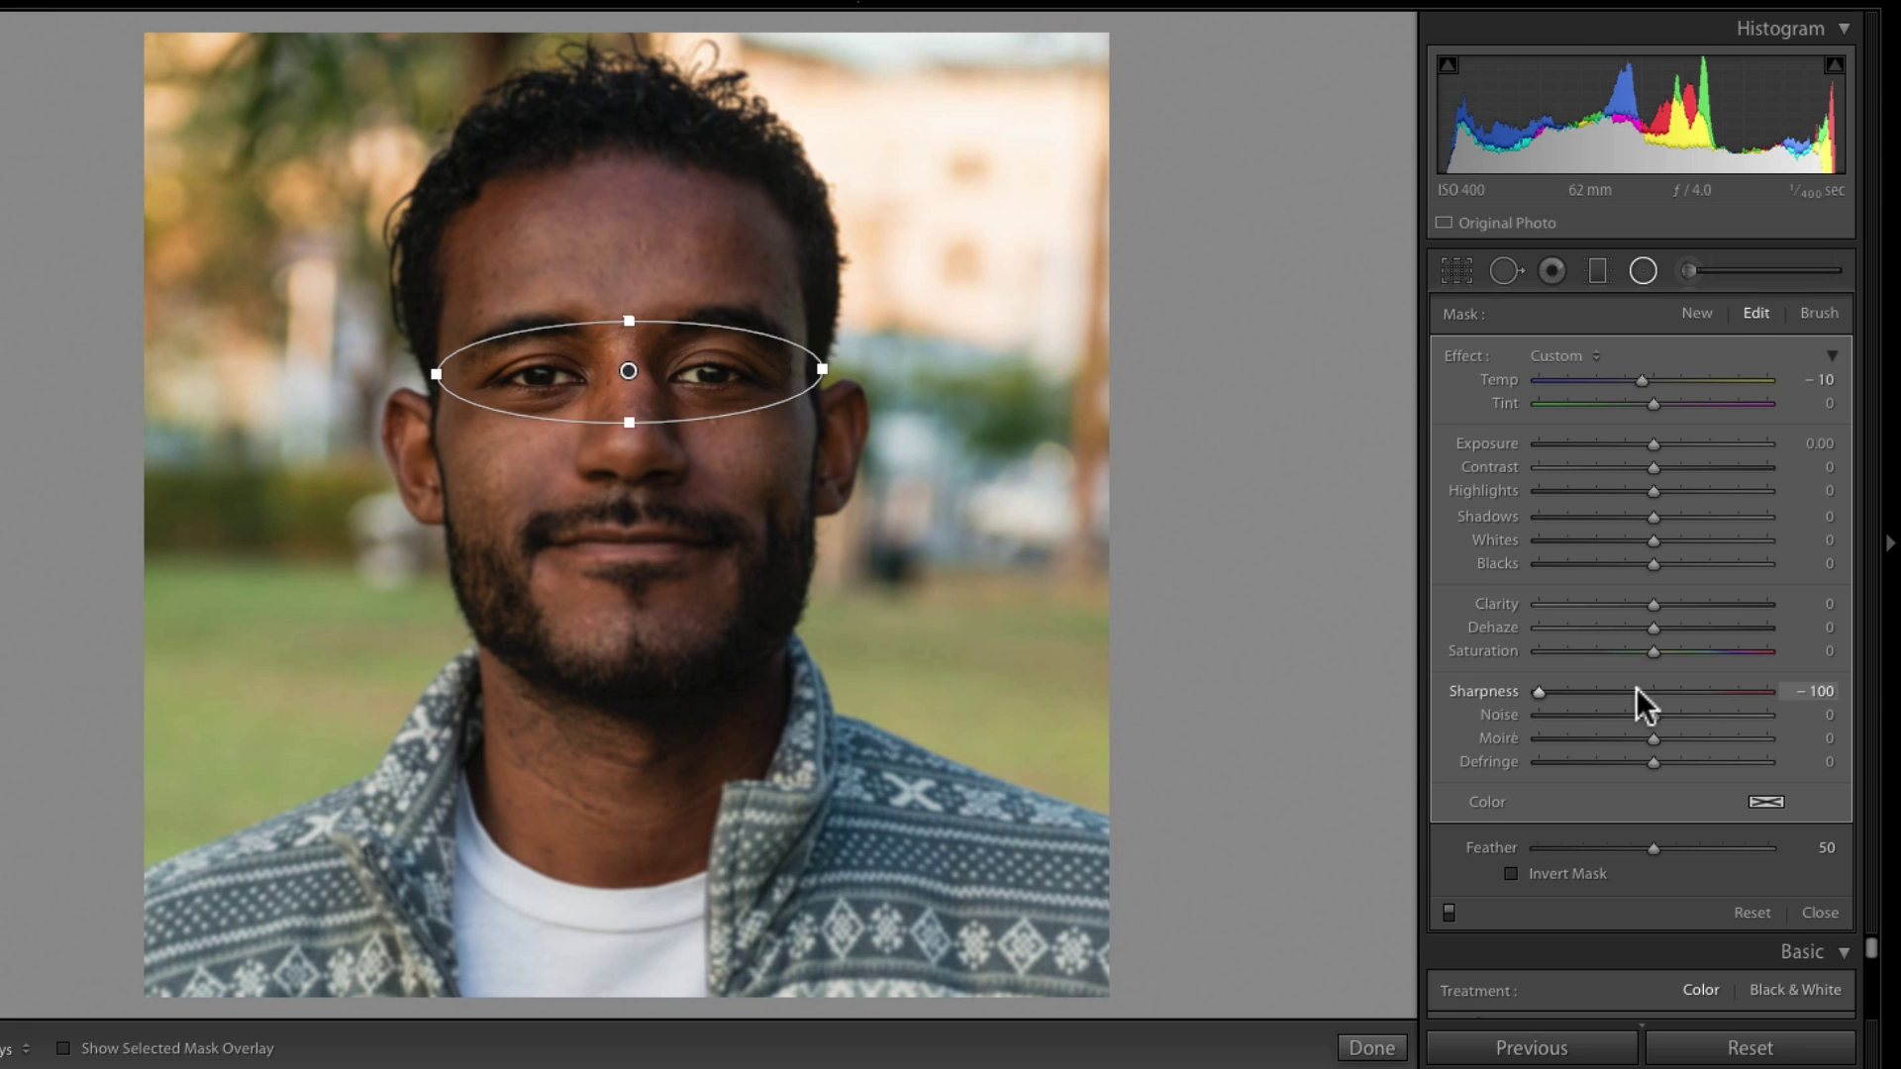
- Switch the filter to an Erase brush at Size 14.8, Feather 68, Flow 66, Auto Mask off
{"action": "left_click", "coordinate": [1820, 313]}
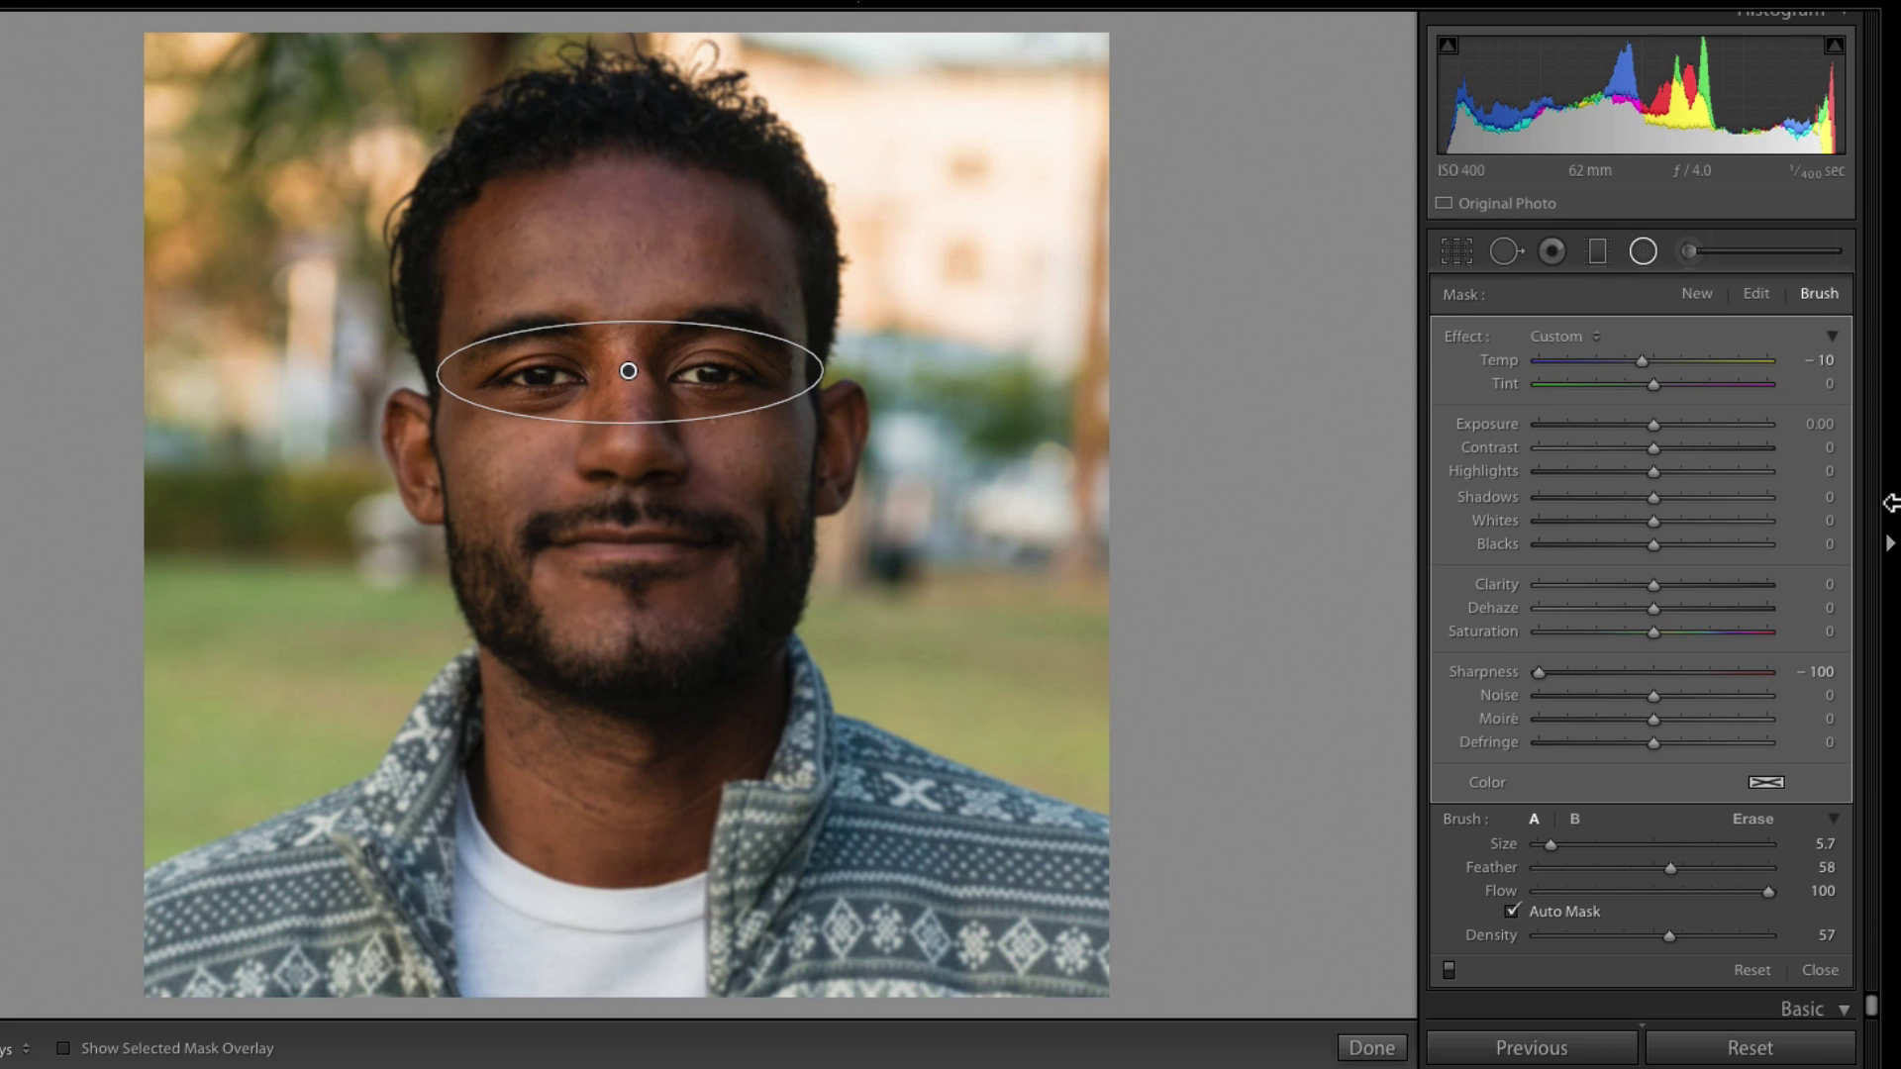
{"action": "left_click", "coordinate": [1754, 817]}
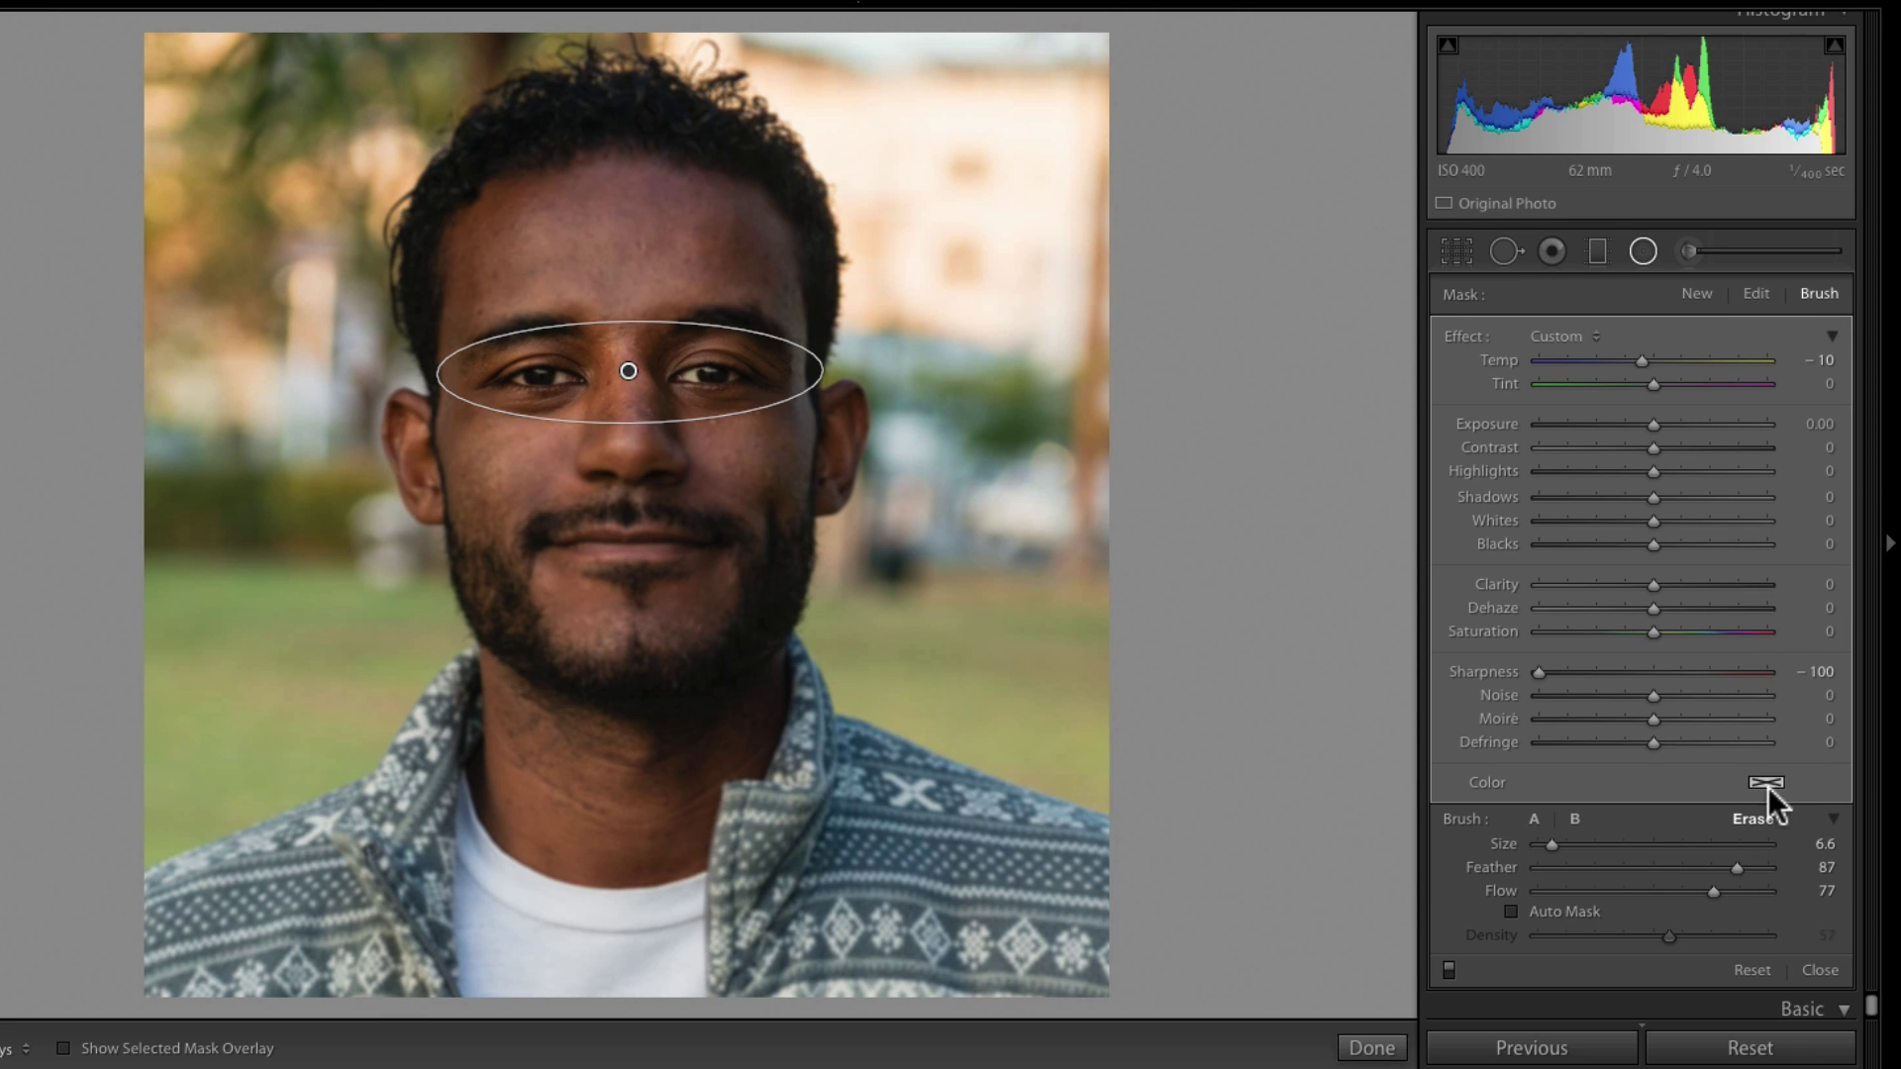
{"action": "left_click_drag", "start_coordinate": [1530, 847], "coordinate": [1568, 847]}
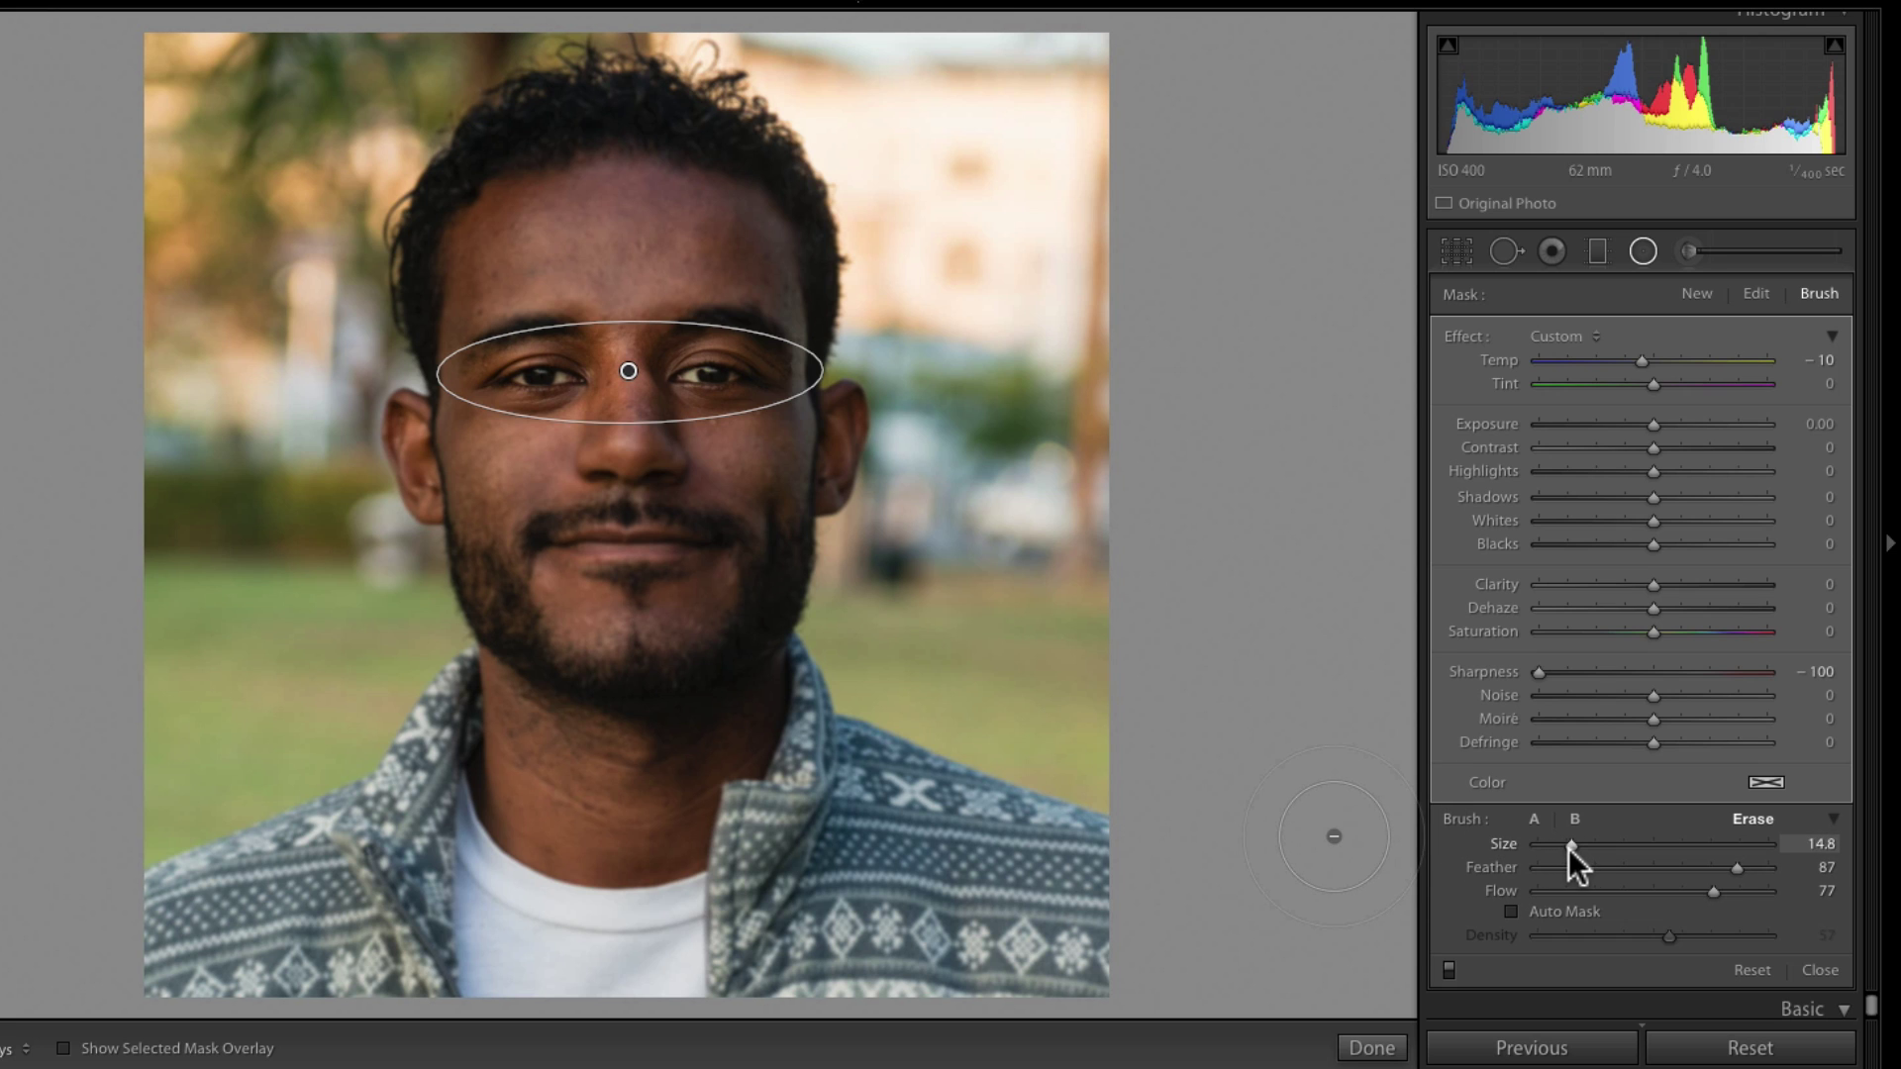
{"action": "left_click", "coordinate": [1694, 888]}
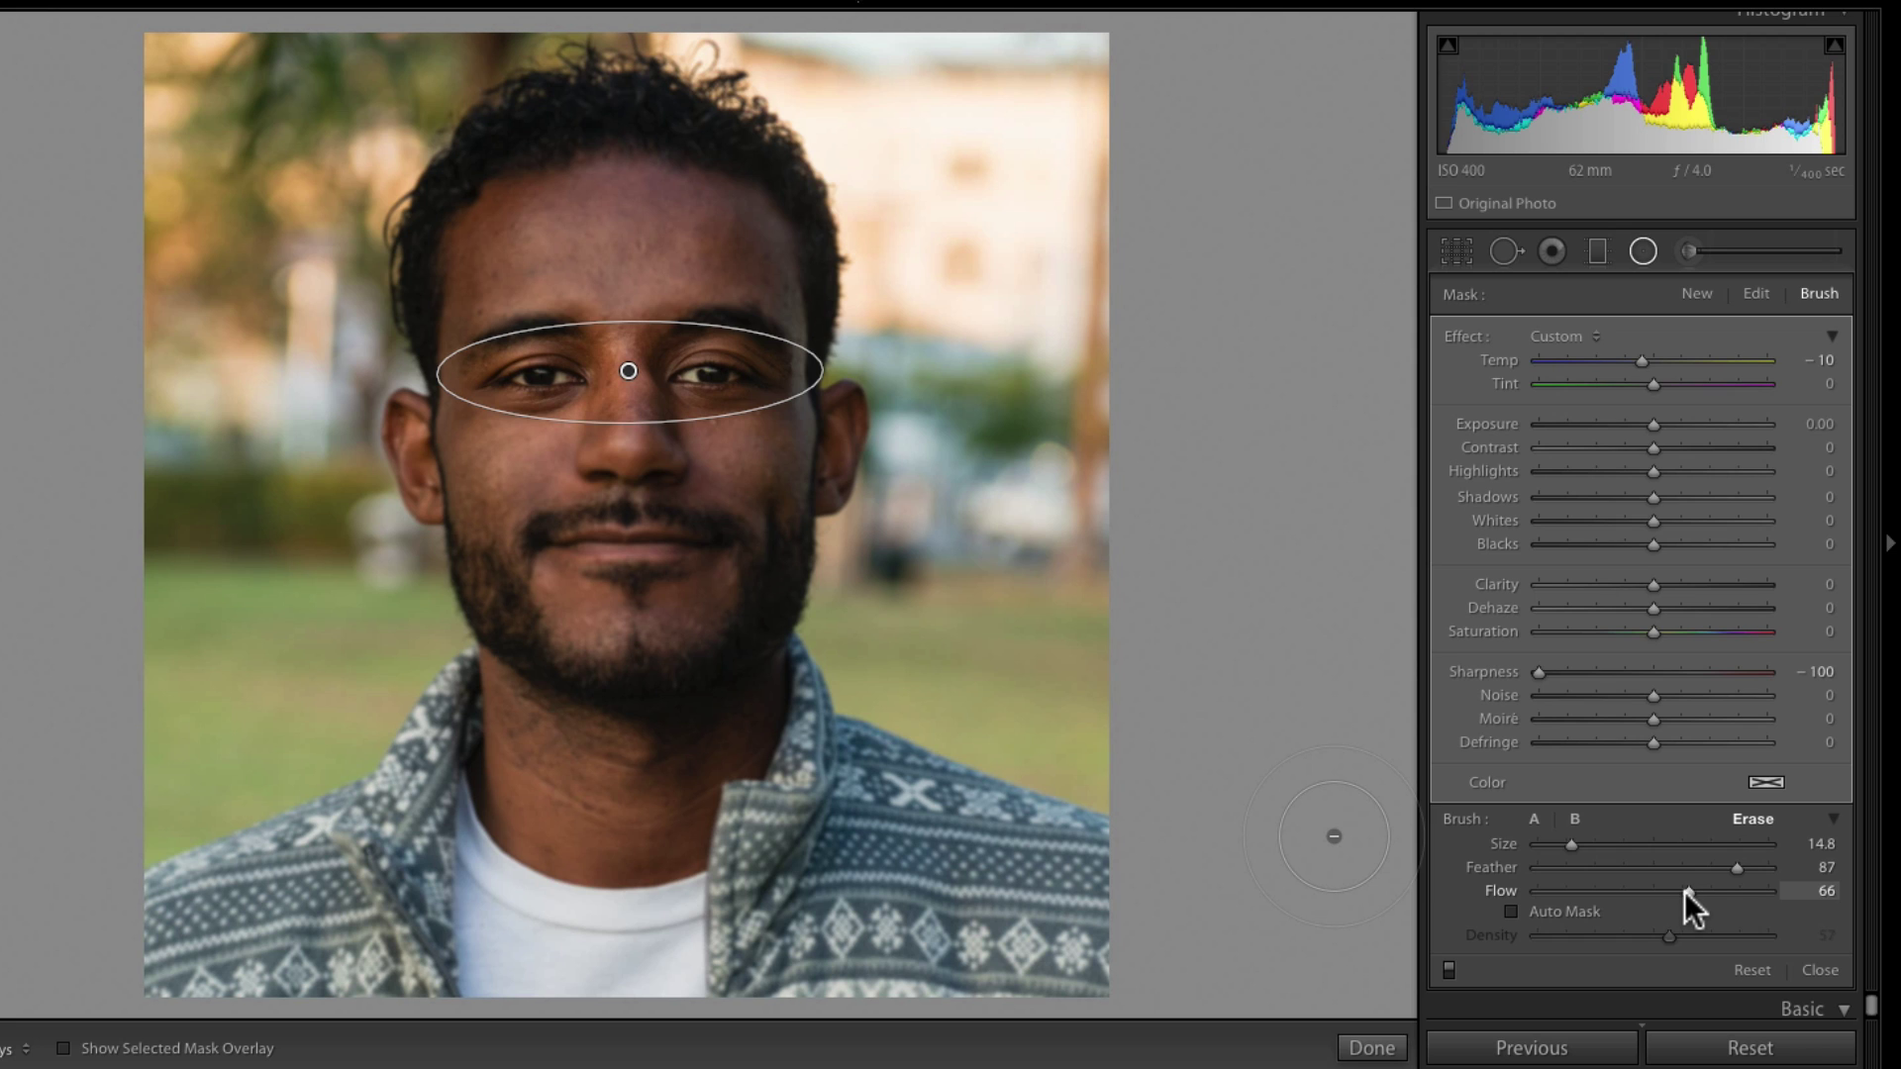
{"action": "left_click_drag", "start_coordinate": [1733, 869], "coordinate": [1689, 870]}
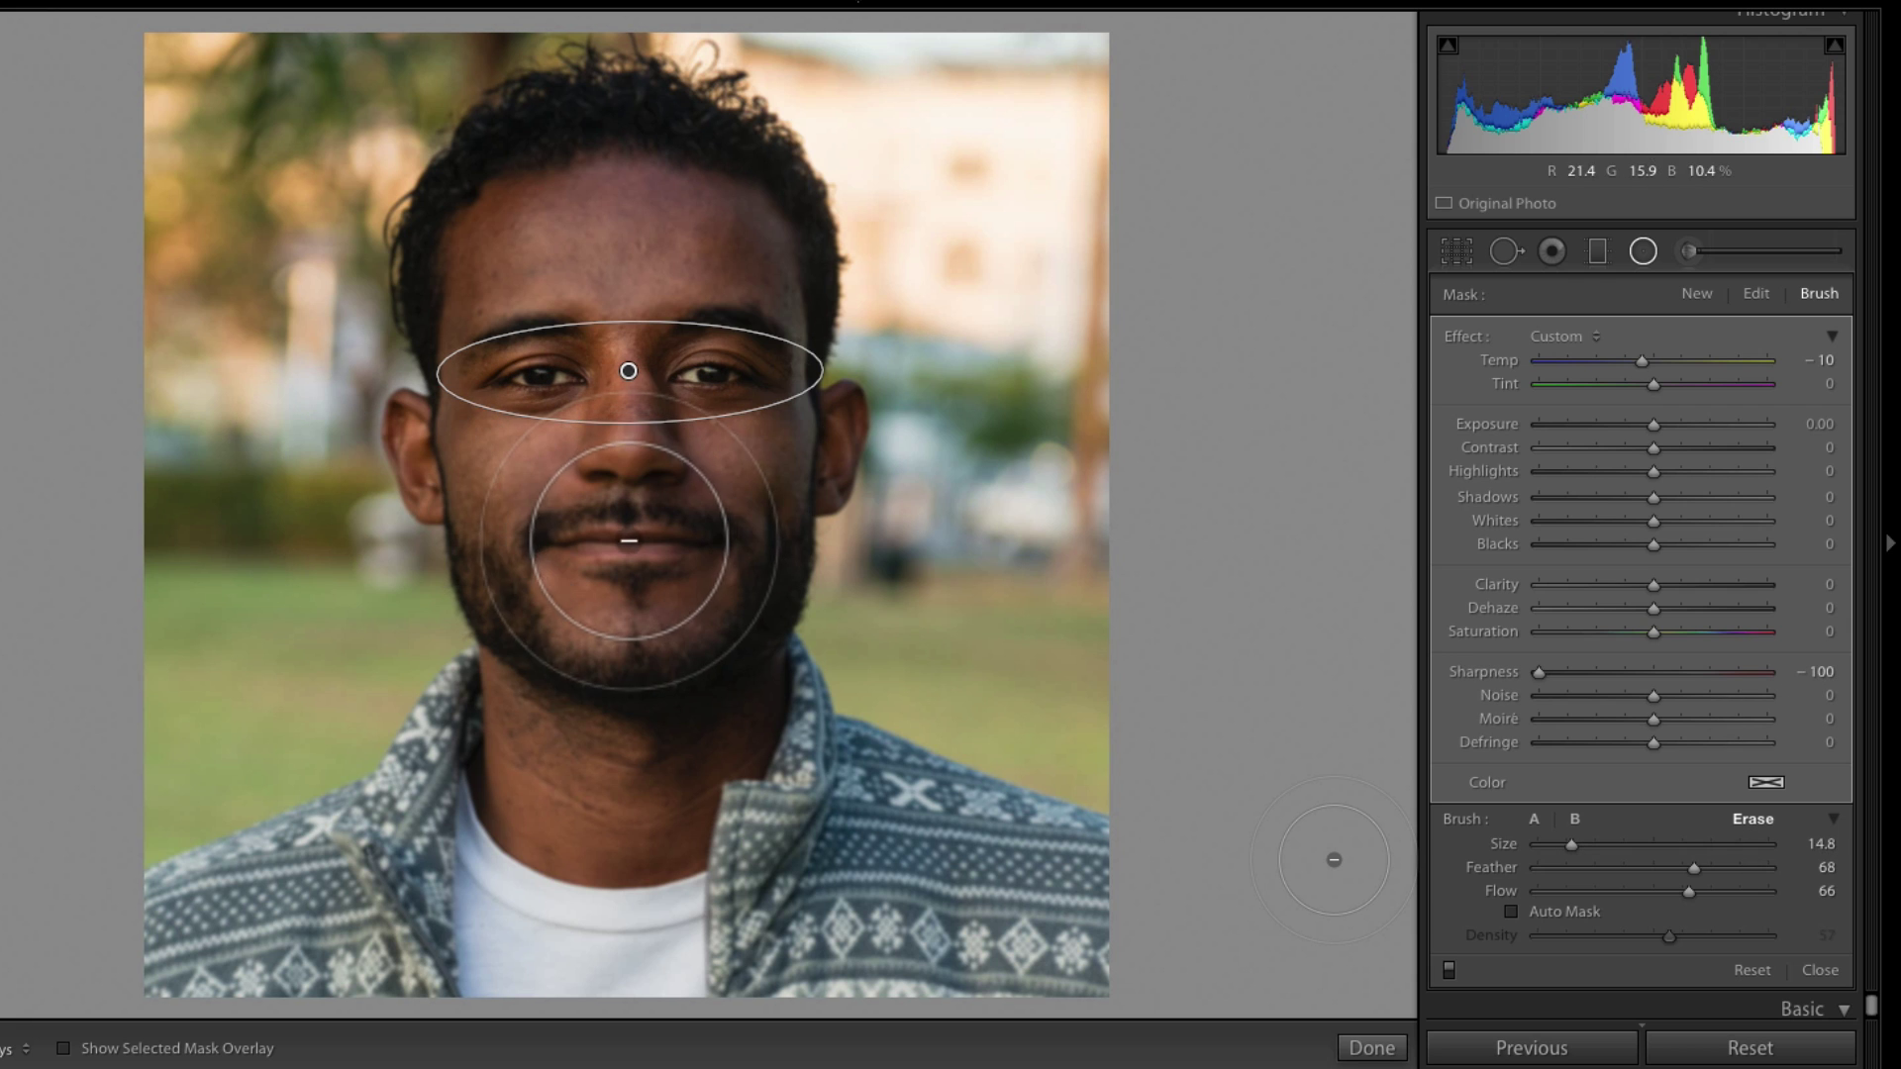
- With a Size 8 erase brush, remove softening from the mouth, beard, right eye and hair
{"action": "left_click_drag", "start_coordinate": [1568, 842], "coordinate": [1552, 841]}
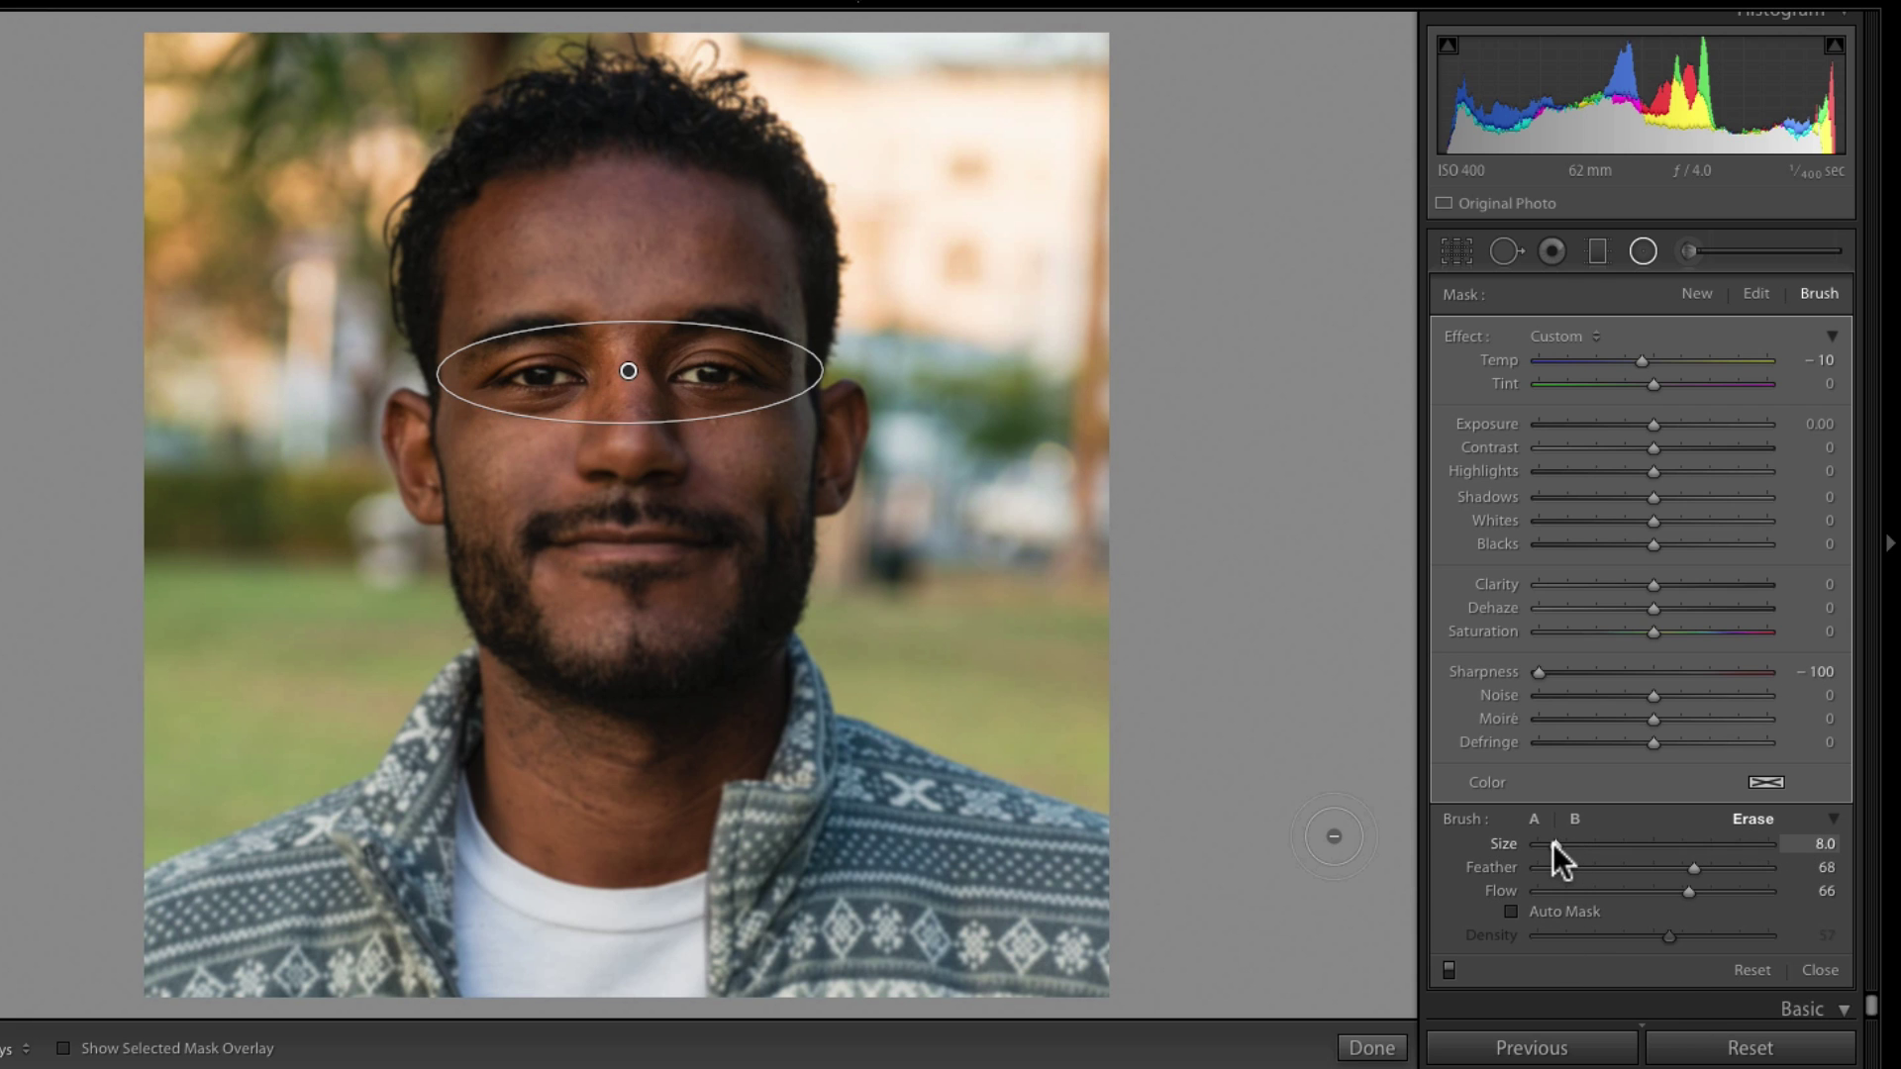
{"action": "mouse_move", "coordinate": [636, 538]}
{"action": "left_mouse_down"}
{"action": "mouse_move", "coordinate": [666, 543]}
{"action": "mouse_move", "coordinate": [539, 551]}
{"action": "mouse_move", "coordinate": [678, 573]}
{"action": "mouse_move", "coordinate": [543, 531]}
{"action": "mouse_move", "coordinate": [679, 552]}
{"action": "mouse_move", "coordinate": [674, 524]}
{"action": "left_mouse_up"}
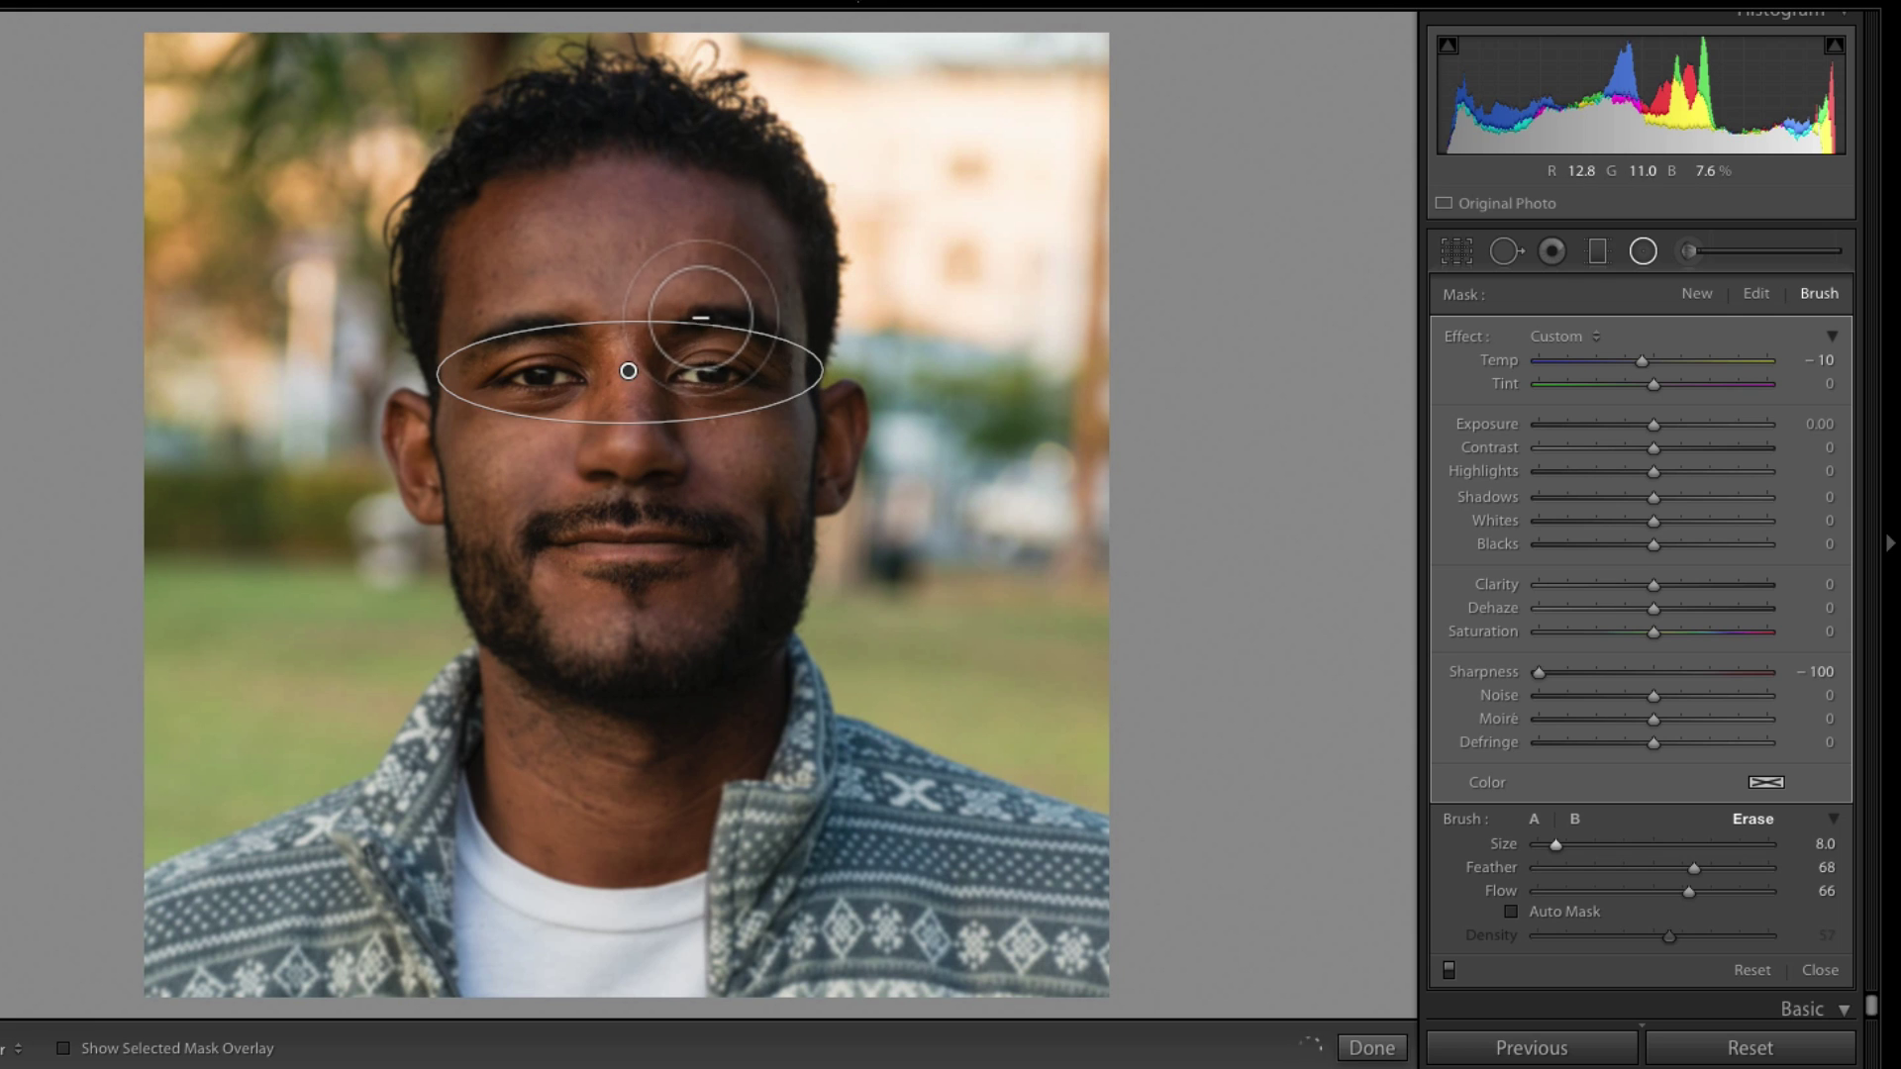
{"action": "mouse_move", "coordinate": [713, 306]}
{"action": "left_mouse_down"}
{"action": "mouse_move", "coordinate": [798, 340]}
{"action": "mouse_move", "coordinate": [712, 323]}
{"action": "mouse_move", "coordinate": [679, 334]}
{"action": "mouse_move", "coordinate": [784, 342]}
{"action": "mouse_move", "coordinate": [470, 348]}
{"action": "mouse_move", "coordinate": [575, 355]}
{"action": "left_mouse_up"}
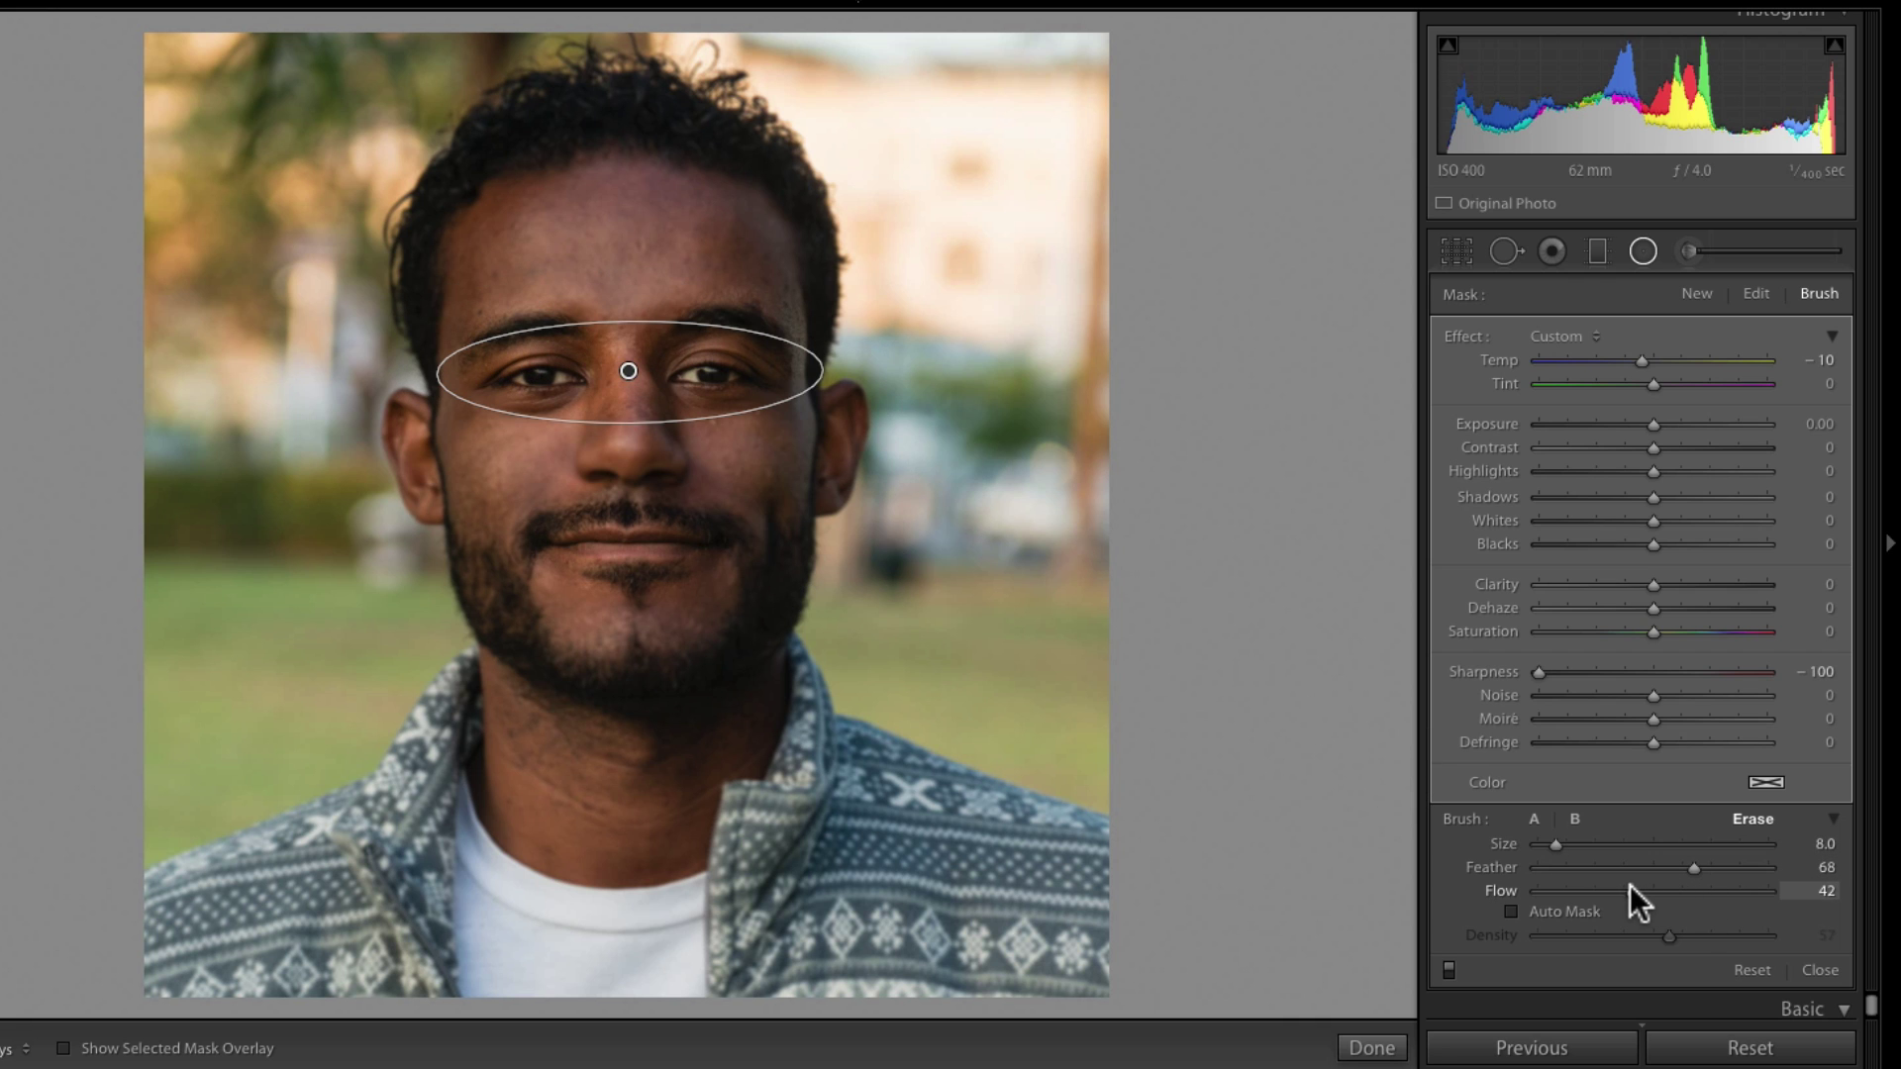
{"action": "mouse_move", "coordinate": [535, 119]}
{"action": "left_mouse_down"}
{"action": "mouse_move", "coordinate": [601, 142]}
{"action": "mouse_move", "coordinate": [436, 203]}
{"action": "left_mouse_up"}
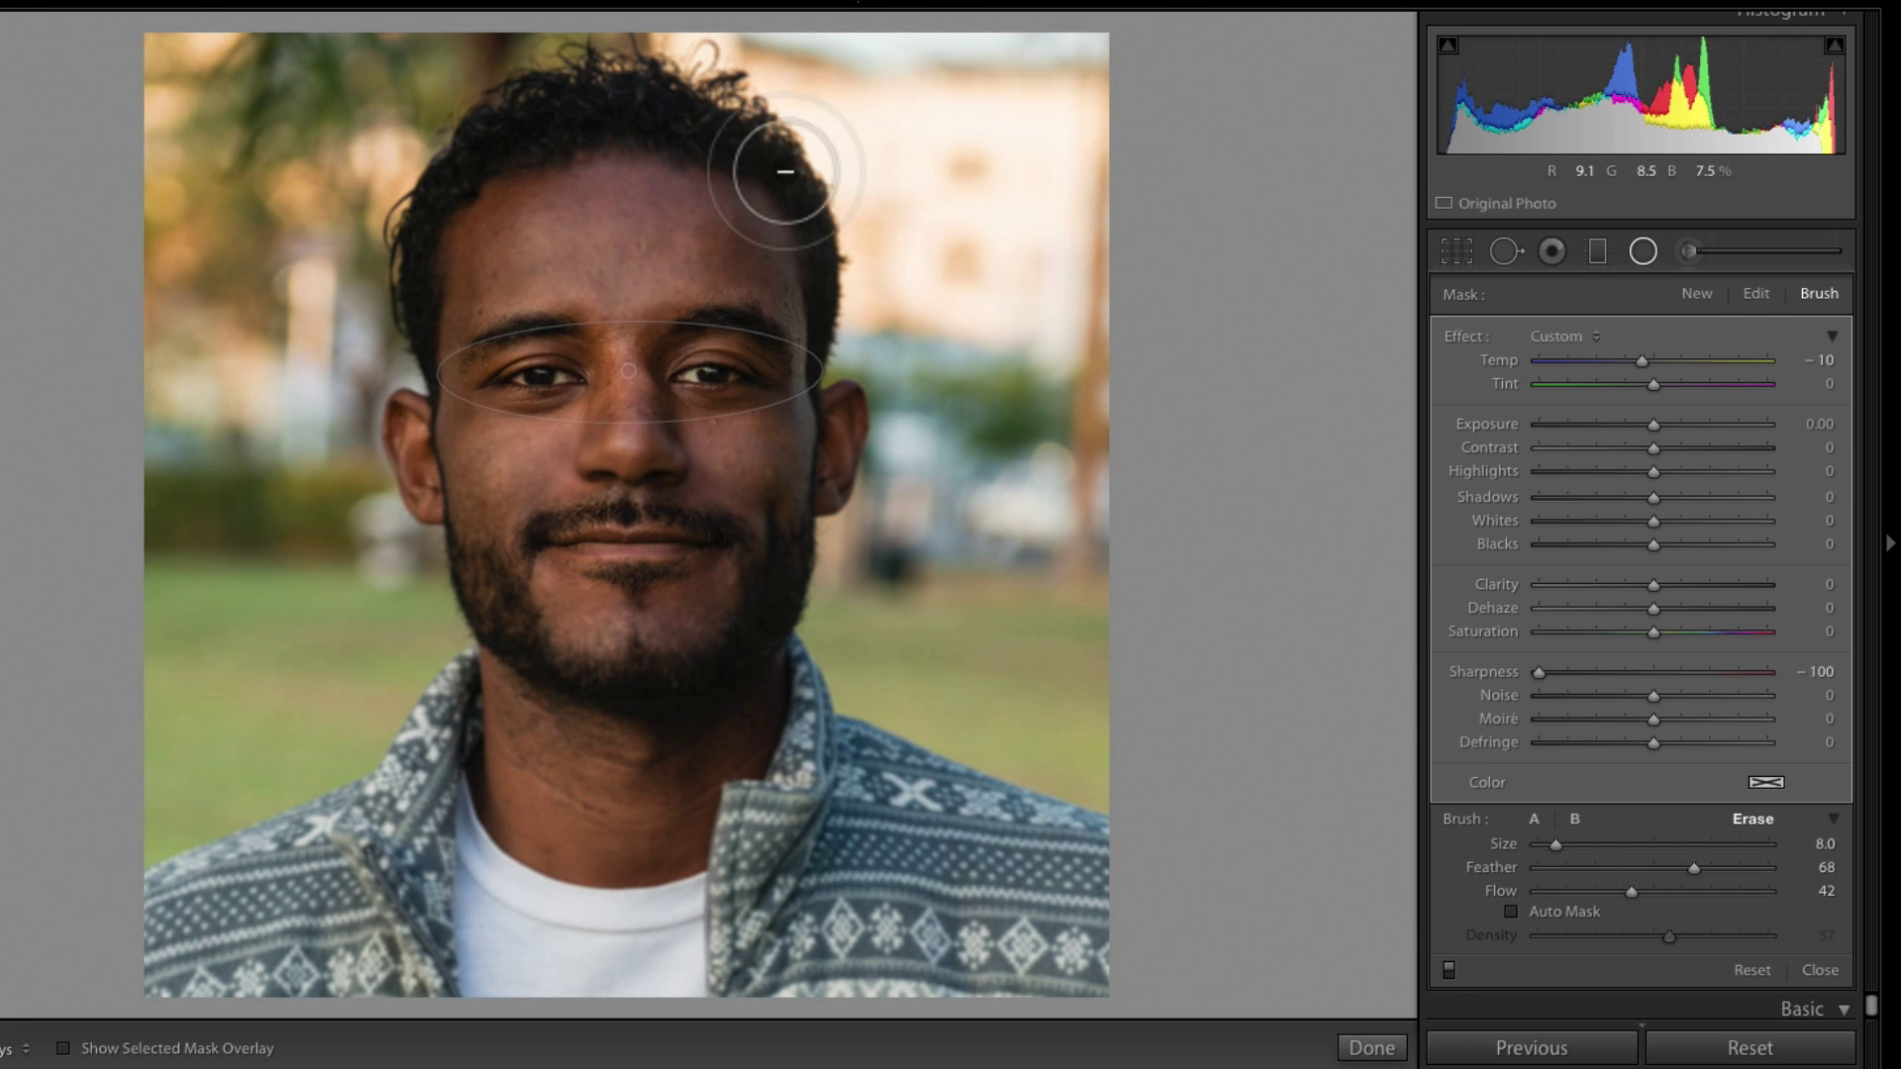
{"action": "mouse_move", "coordinate": [792, 198]}
{"action": "left_mouse_down"}
{"action": "mouse_move", "coordinate": [598, 103]}
{"action": "mouse_move", "coordinate": [672, 130]}
{"action": "mouse_move", "coordinate": [624, 88]}
{"action": "mouse_move", "coordinate": [575, 121]}
{"action": "mouse_move", "coordinate": [657, 78]}
{"action": "mouse_move", "coordinate": [649, 113]}
{"action": "mouse_move", "coordinate": [559, 140]}
{"action": "mouse_move", "coordinate": [524, 128]}
{"action": "mouse_move", "coordinate": [666, 116]}
{"action": "mouse_move", "coordinate": [517, 92]}
{"action": "mouse_move", "coordinate": [579, 125]}
{"action": "mouse_move", "coordinate": [534, 123]}
{"action": "mouse_move", "coordinate": [530, 148]}
{"action": "mouse_move", "coordinate": [518, 120]}
{"action": "mouse_move", "coordinate": [614, 119]}
{"action": "left_mouse_up"}
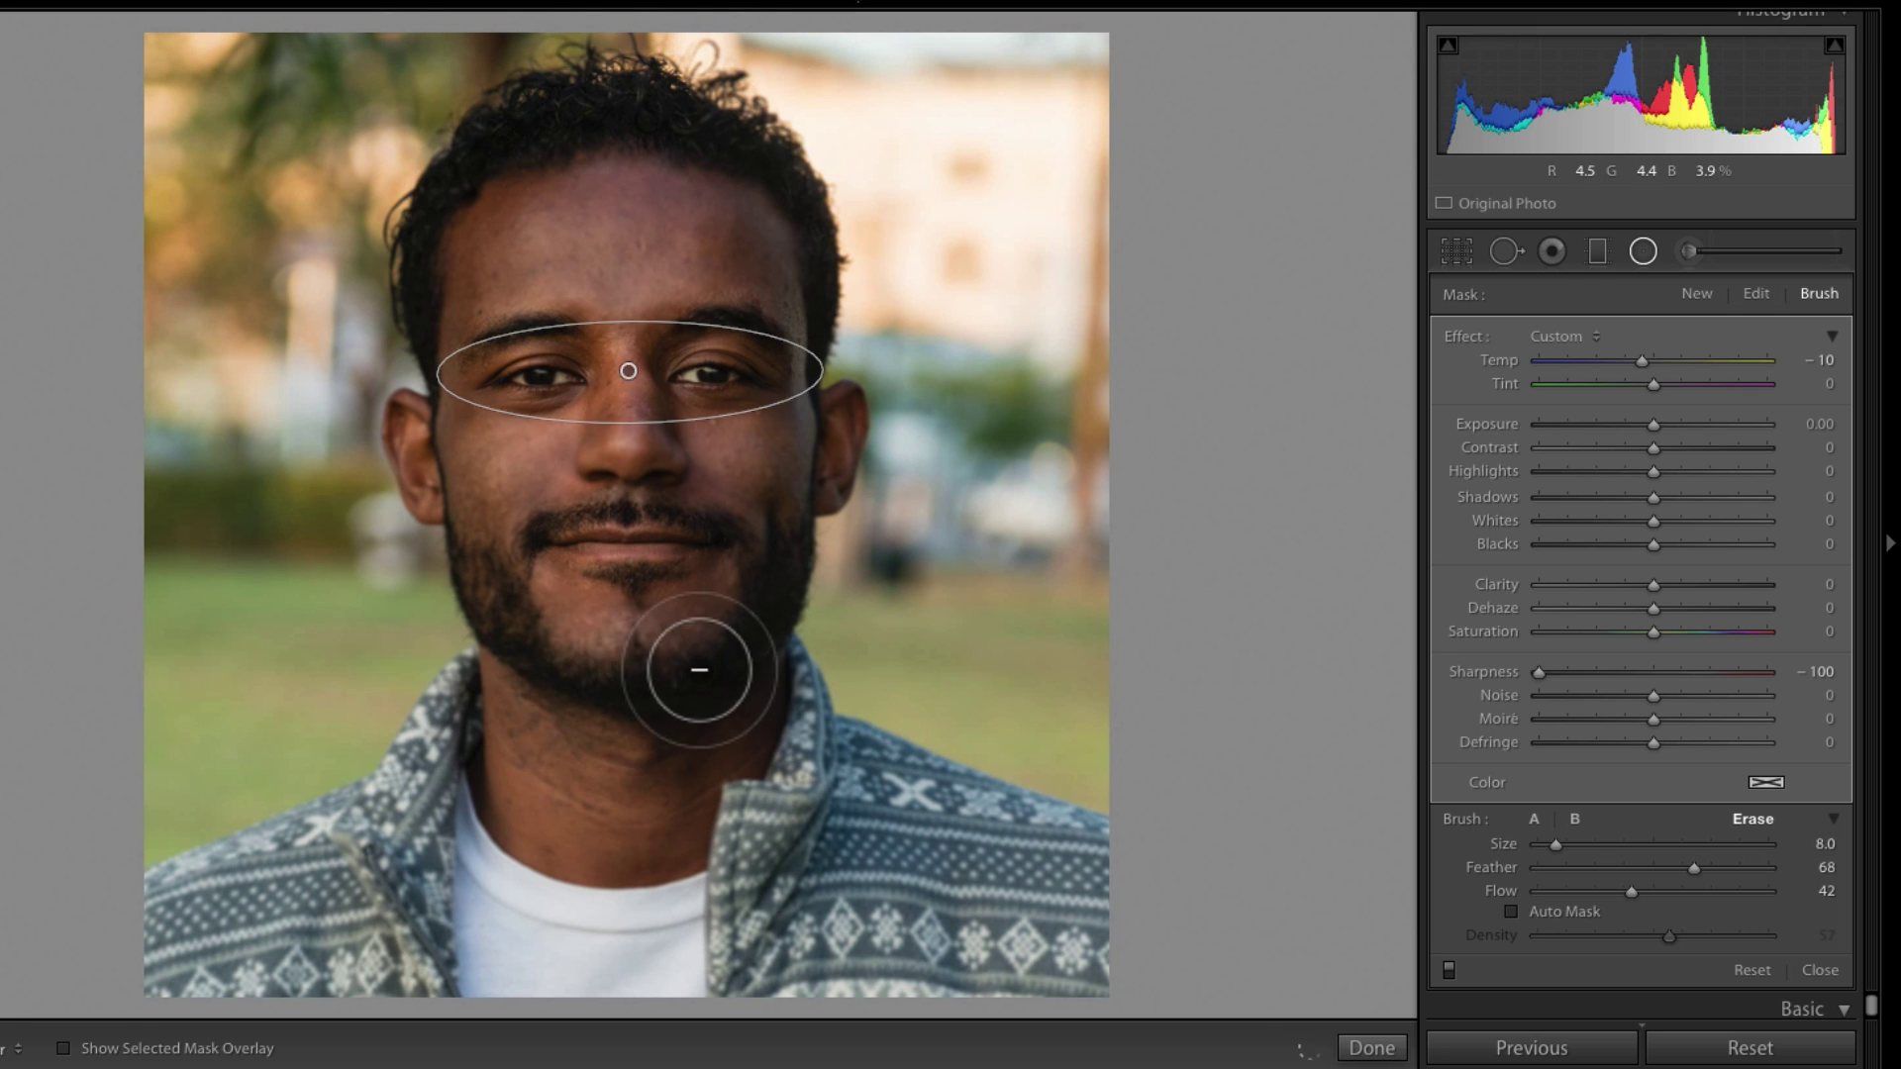
- Erase softening from the chin, then sweep the face with a Size 28.3 brush
{"action": "mouse_move", "coordinate": [699, 670]}
{"action": "left_mouse_down"}
{"action": "mouse_move", "coordinate": [537, 676]}
{"action": "mouse_move", "coordinate": [657, 681]}
{"action": "mouse_move", "coordinate": [723, 638]}
{"action": "mouse_move", "coordinate": [723, 666]}
{"action": "mouse_move", "coordinate": [523, 681]}
{"action": "mouse_move", "coordinate": [577, 687]}
{"action": "mouse_move", "coordinate": [757, 632]}
{"action": "left_mouse_up"}
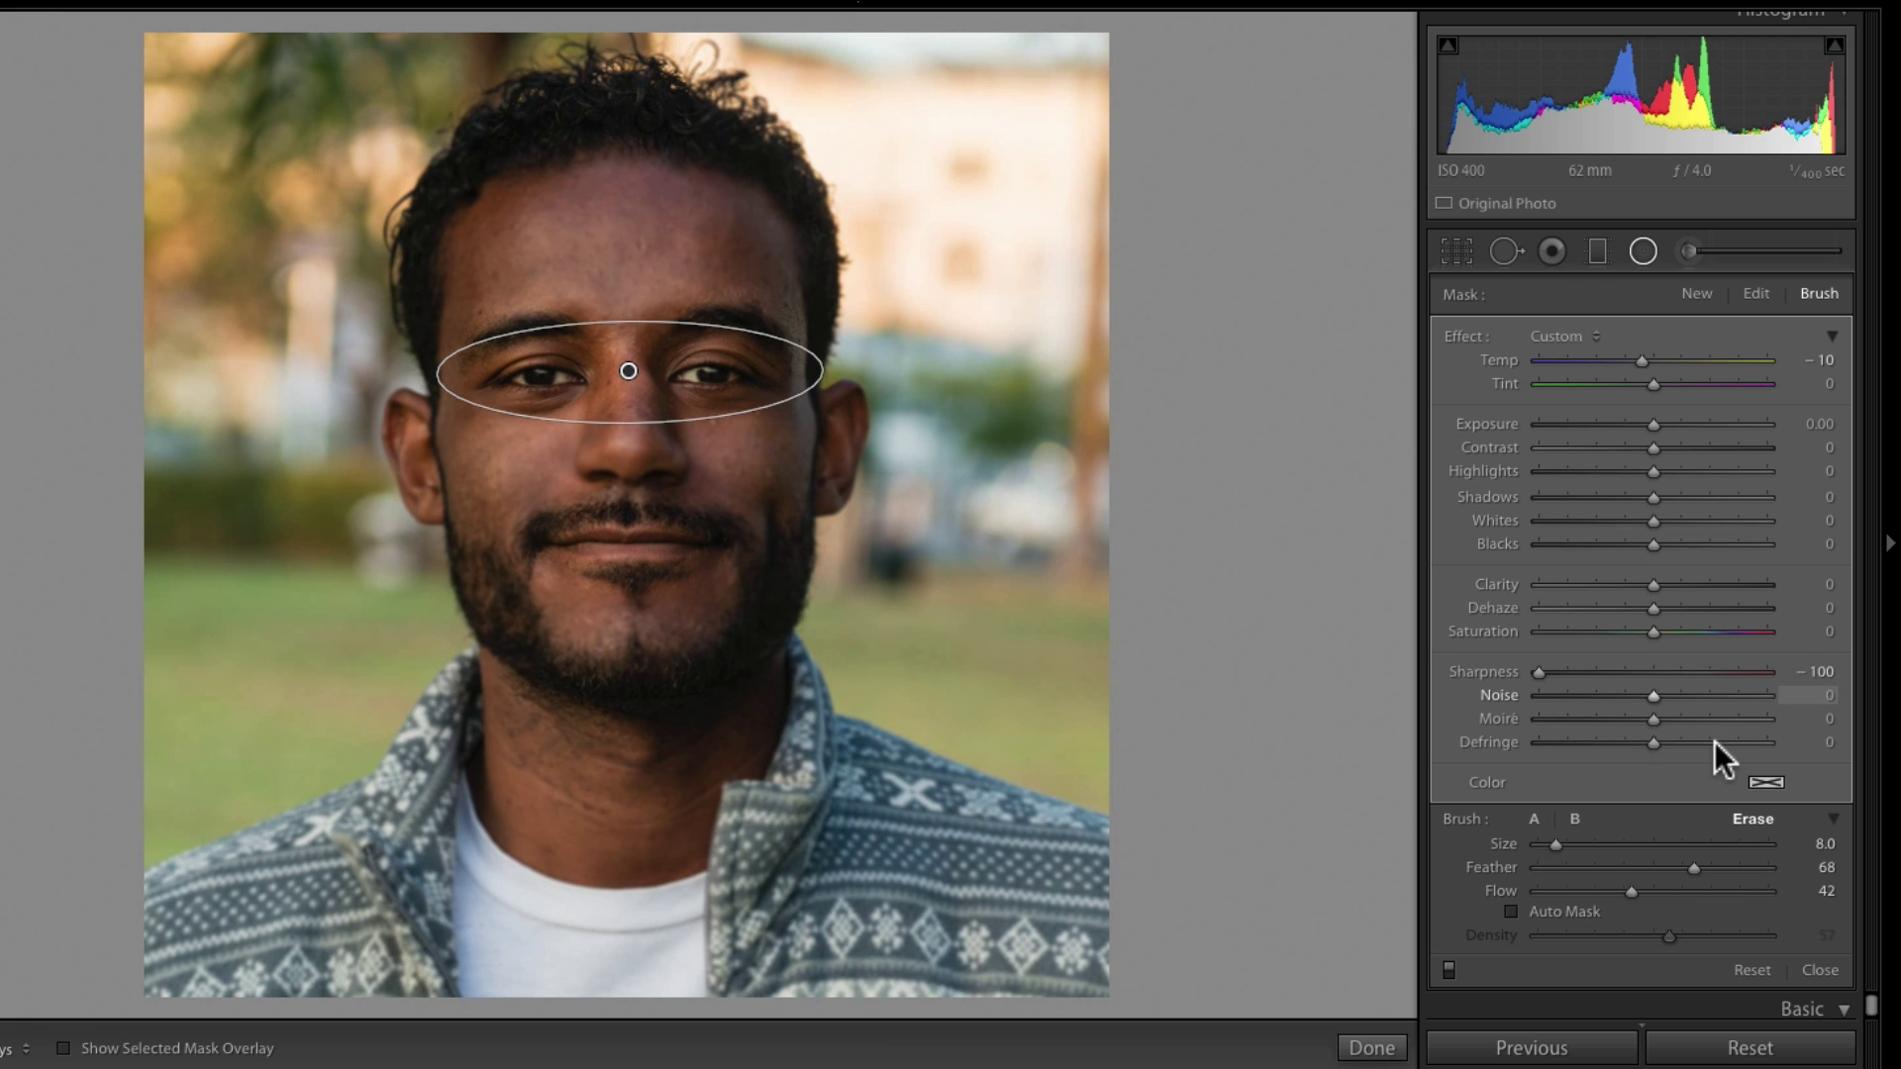
{"action": "mouse_move", "coordinate": [1568, 840]}
{"action": "left_mouse_down"}
{"action": "mouse_move", "coordinate": [1610, 843]}
{"action": "mouse_move", "coordinate": [1576, 890]}
{"action": "left_mouse_up"}
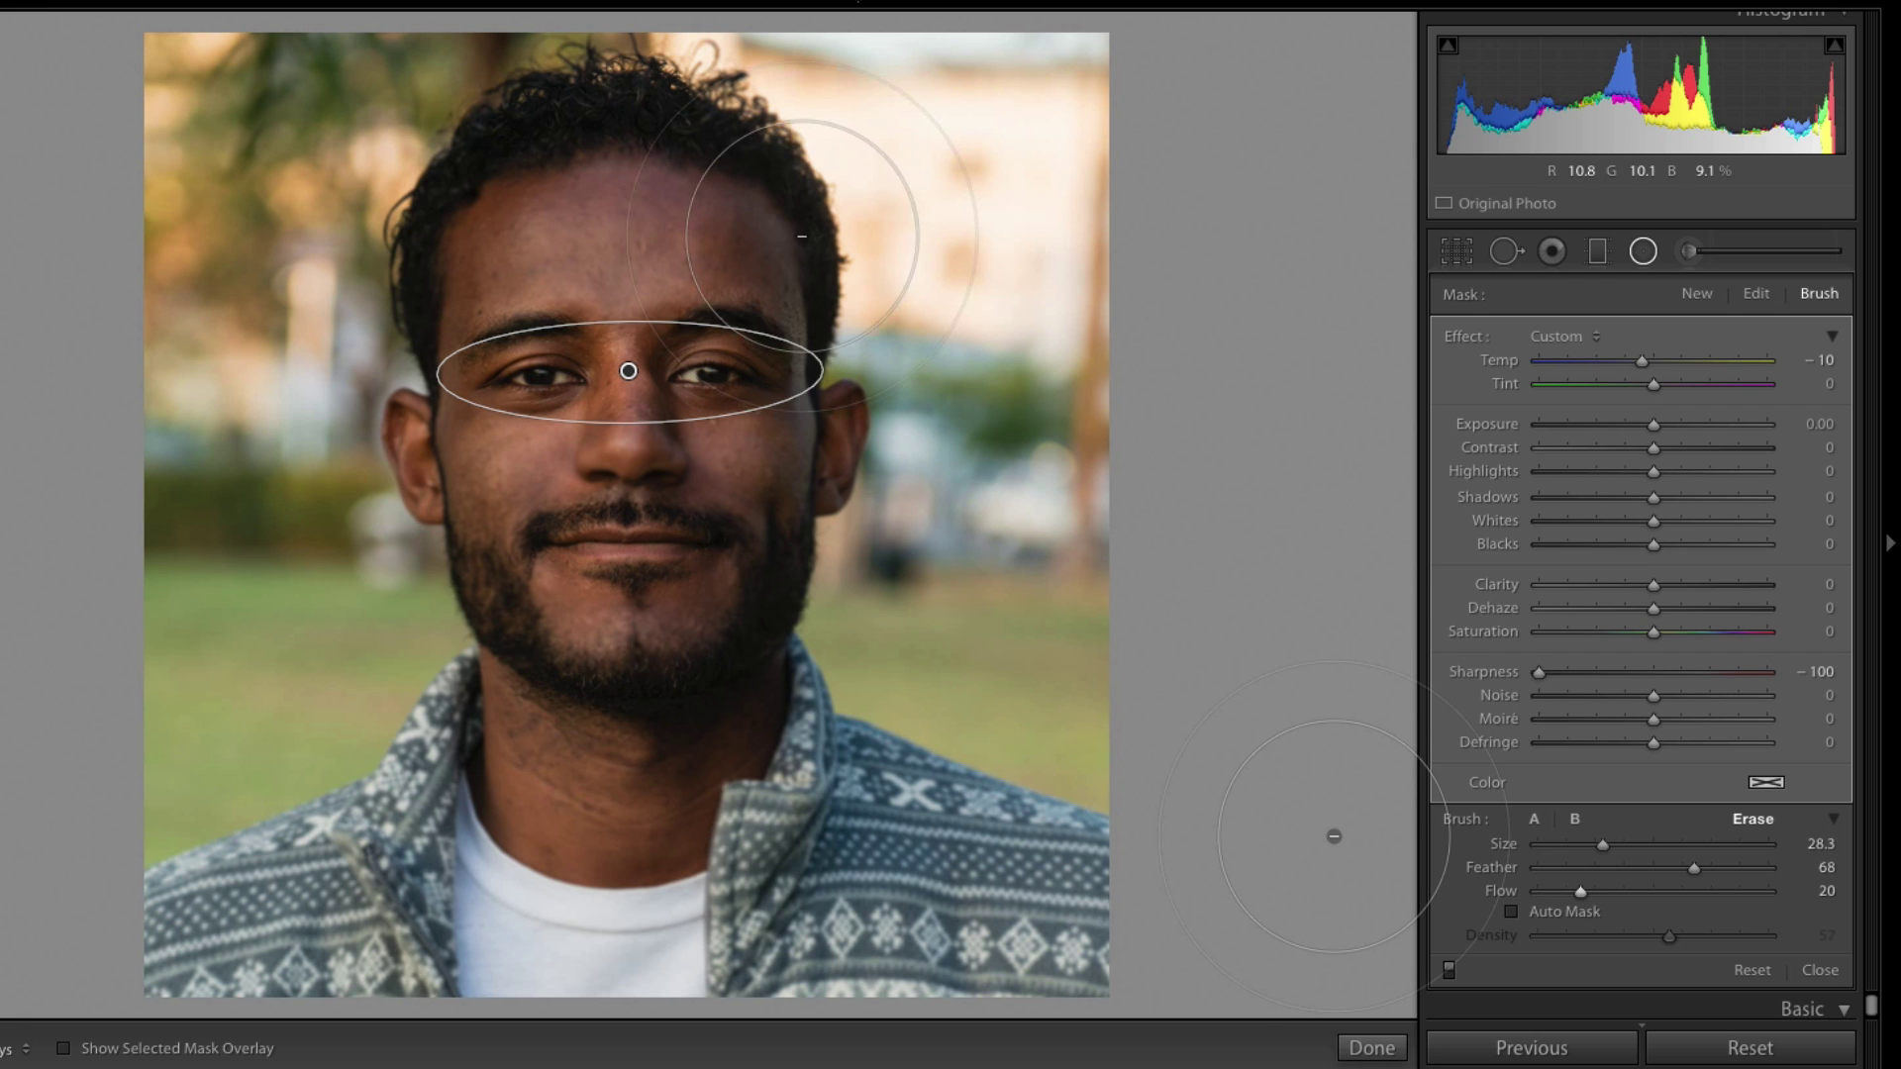
{"action": "mouse_move", "coordinate": [573, 251]}
{"action": "left_mouse_down"}
{"action": "mouse_move", "coordinate": [563, 440]}
{"action": "mouse_move", "coordinate": [594, 583]}
{"action": "mouse_move", "coordinate": [679, 621]}
{"action": "mouse_move", "coordinate": [758, 208]}
{"action": "mouse_move", "coordinate": [700, 103]}
{"action": "mouse_move", "coordinate": [508, 171]}
{"action": "mouse_move", "coordinate": [471, 488]}
{"action": "mouse_move", "coordinate": [575, 603]}
{"action": "left_mouse_up"}
- With the mask overlay shown and Flow at 49, erase softening across forehead, cheeks and chin
{"action": "key", "text": "o"}
{"action": "key", "text": "3"}
{"action": "key", "text": "1"}
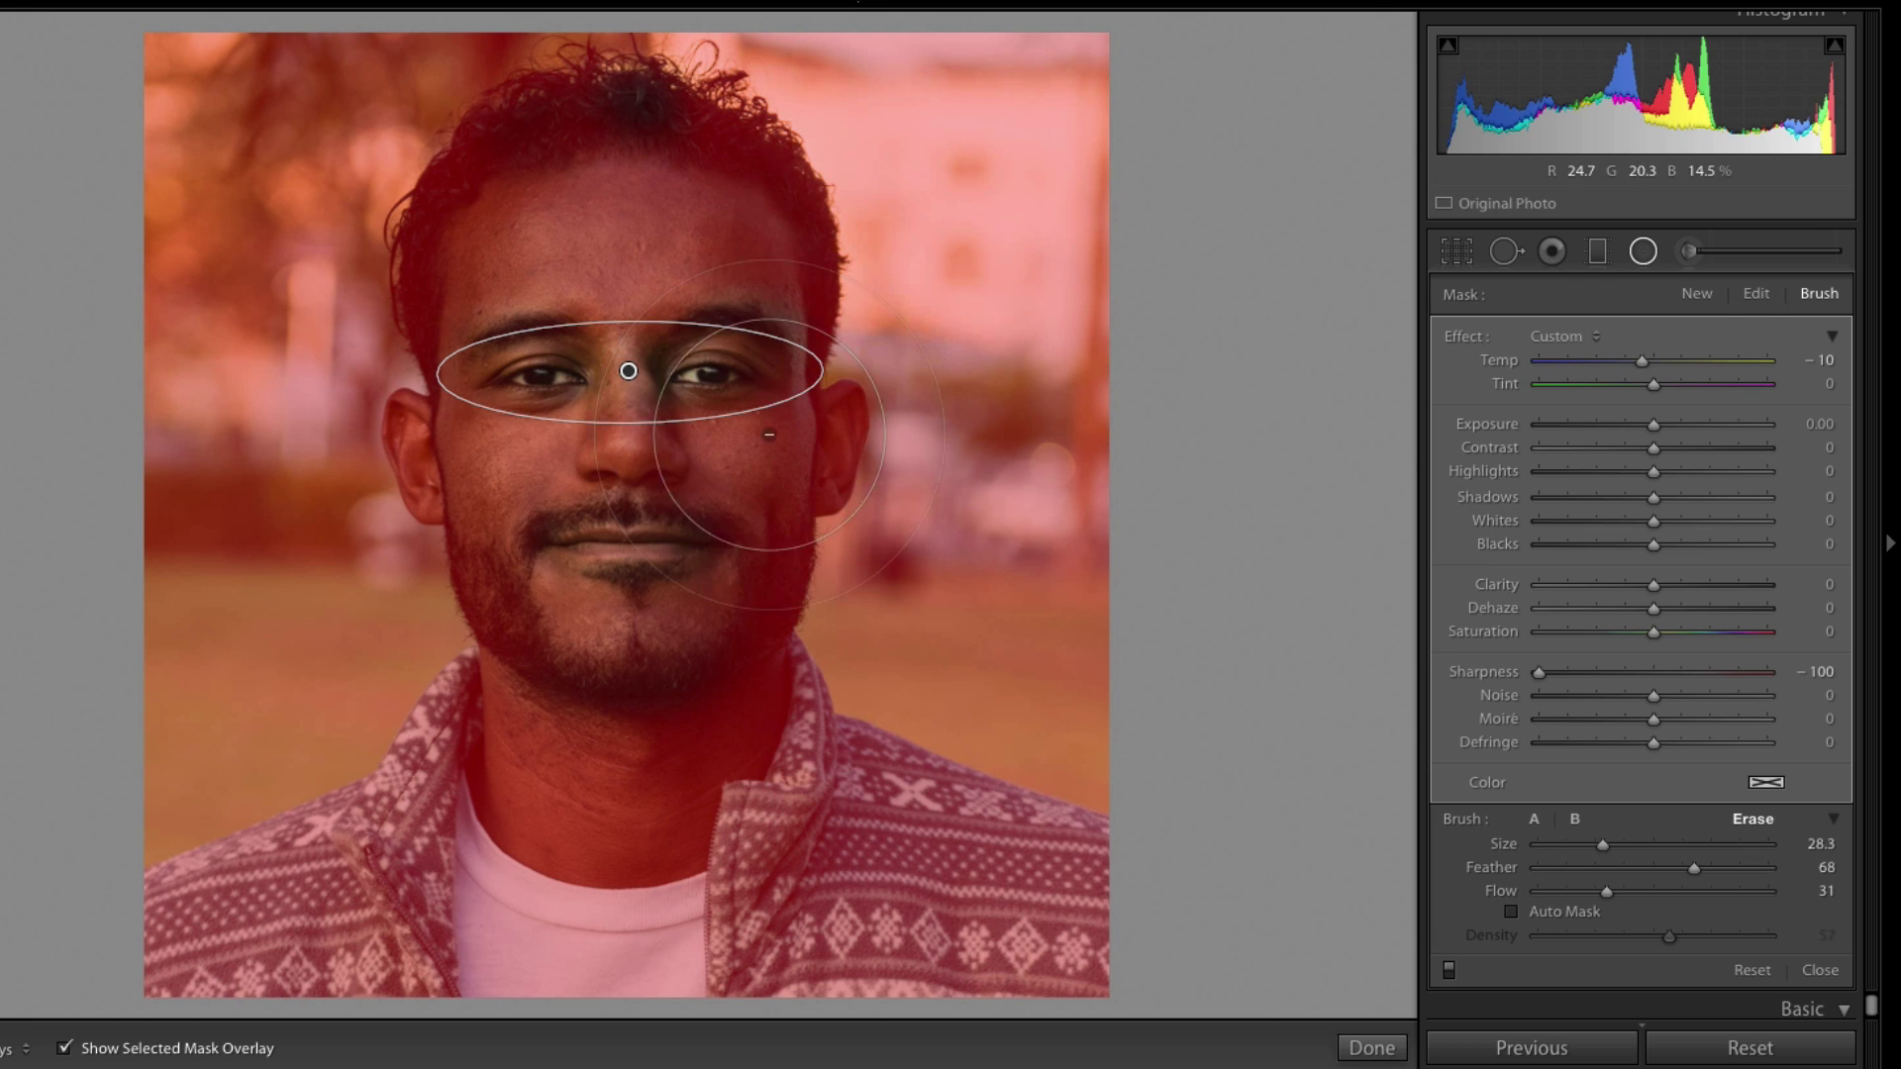
{"action": "mouse_move", "coordinate": [661, 617]}
{"action": "left_mouse_down"}
{"action": "mouse_move", "coordinate": [728, 465]}
{"action": "mouse_move", "coordinate": [699, 591]}
{"action": "mouse_move", "coordinate": [567, 606]}
{"action": "mouse_move", "coordinate": [496, 432]}
{"action": "mouse_move", "coordinate": [561, 235]}
{"action": "mouse_move", "coordinate": [624, 195]}
{"action": "mouse_move", "coordinate": [825, 422]}
{"action": "left_mouse_up"}
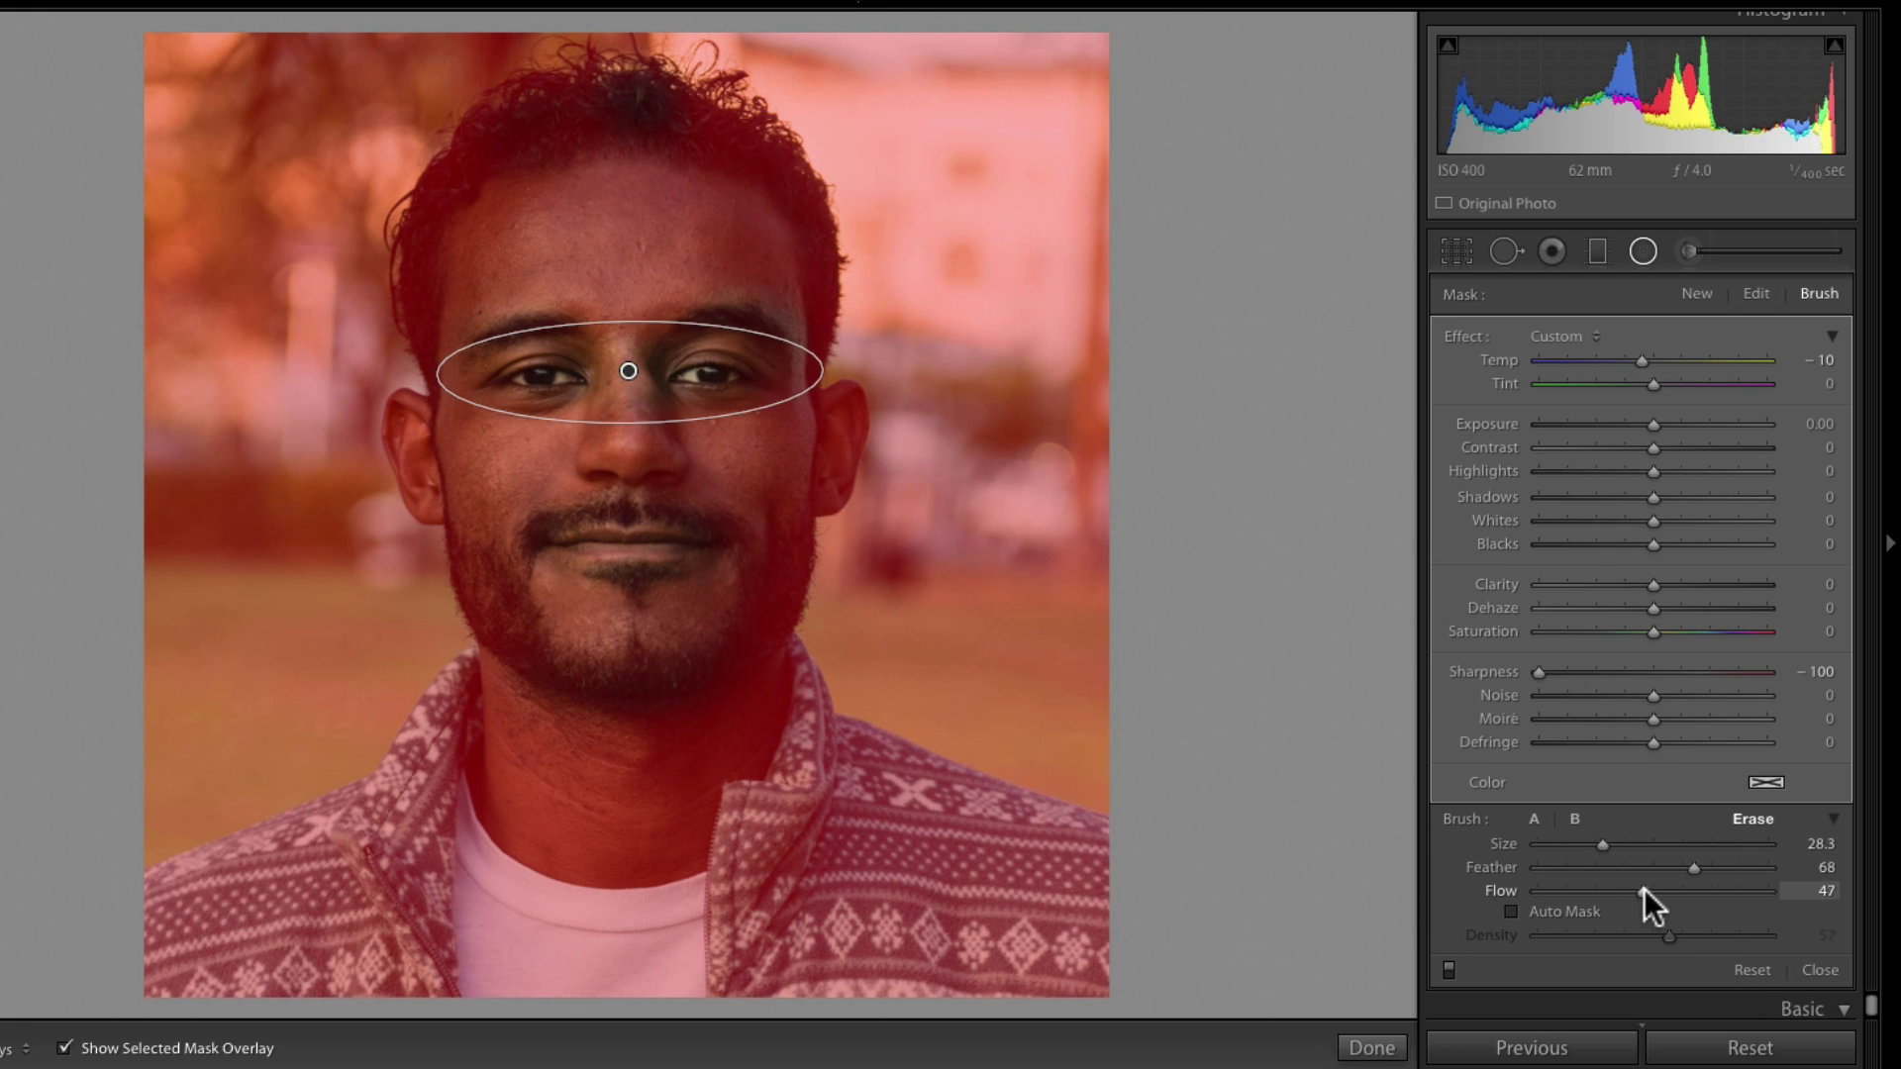
{"action": "left_click_drag", "start_coordinate": [1644, 888], "coordinate": [1648, 888]}
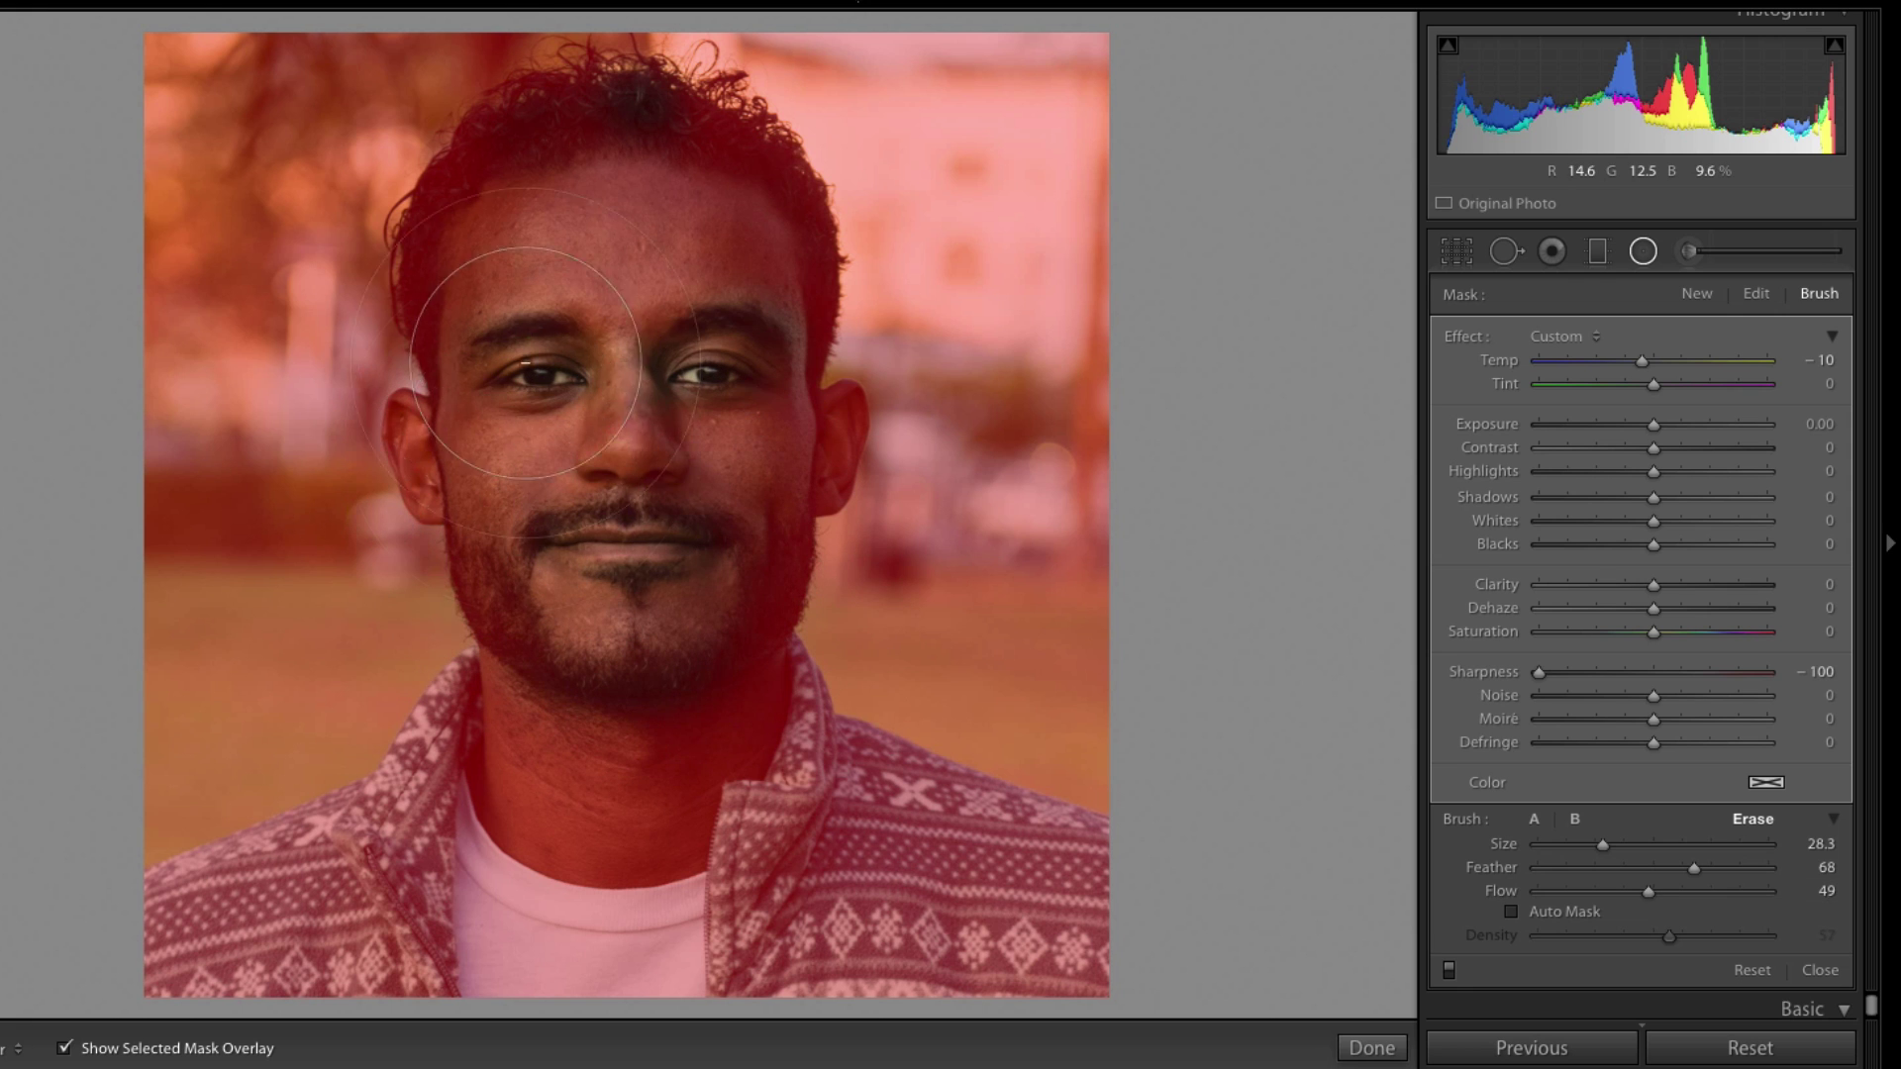
{"action": "mouse_move", "coordinate": [525, 364]}
{"action": "left_mouse_down"}
{"action": "mouse_move", "coordinate": [733, 198]}
{"action": "mouse_move", "coordinate": [762, 539]}
{"action": "mouse_move", "coordinate": [683, 663]}
{"action": "mouse_move", "coordinate": [442, 406]}
{"action": "mouse_move", "coordinate": [594, 198]}
{"action": "mouse_move", "coordinate": [762, 426]}
{"action": "mouse_move", "coordinate": [694, 634]}
{"action": "left_mouse_up"}
- Hide the overlay, finish the radial filter edits, and compare before and after
{"action": "left_click", "coordinate": [65, 1048]}
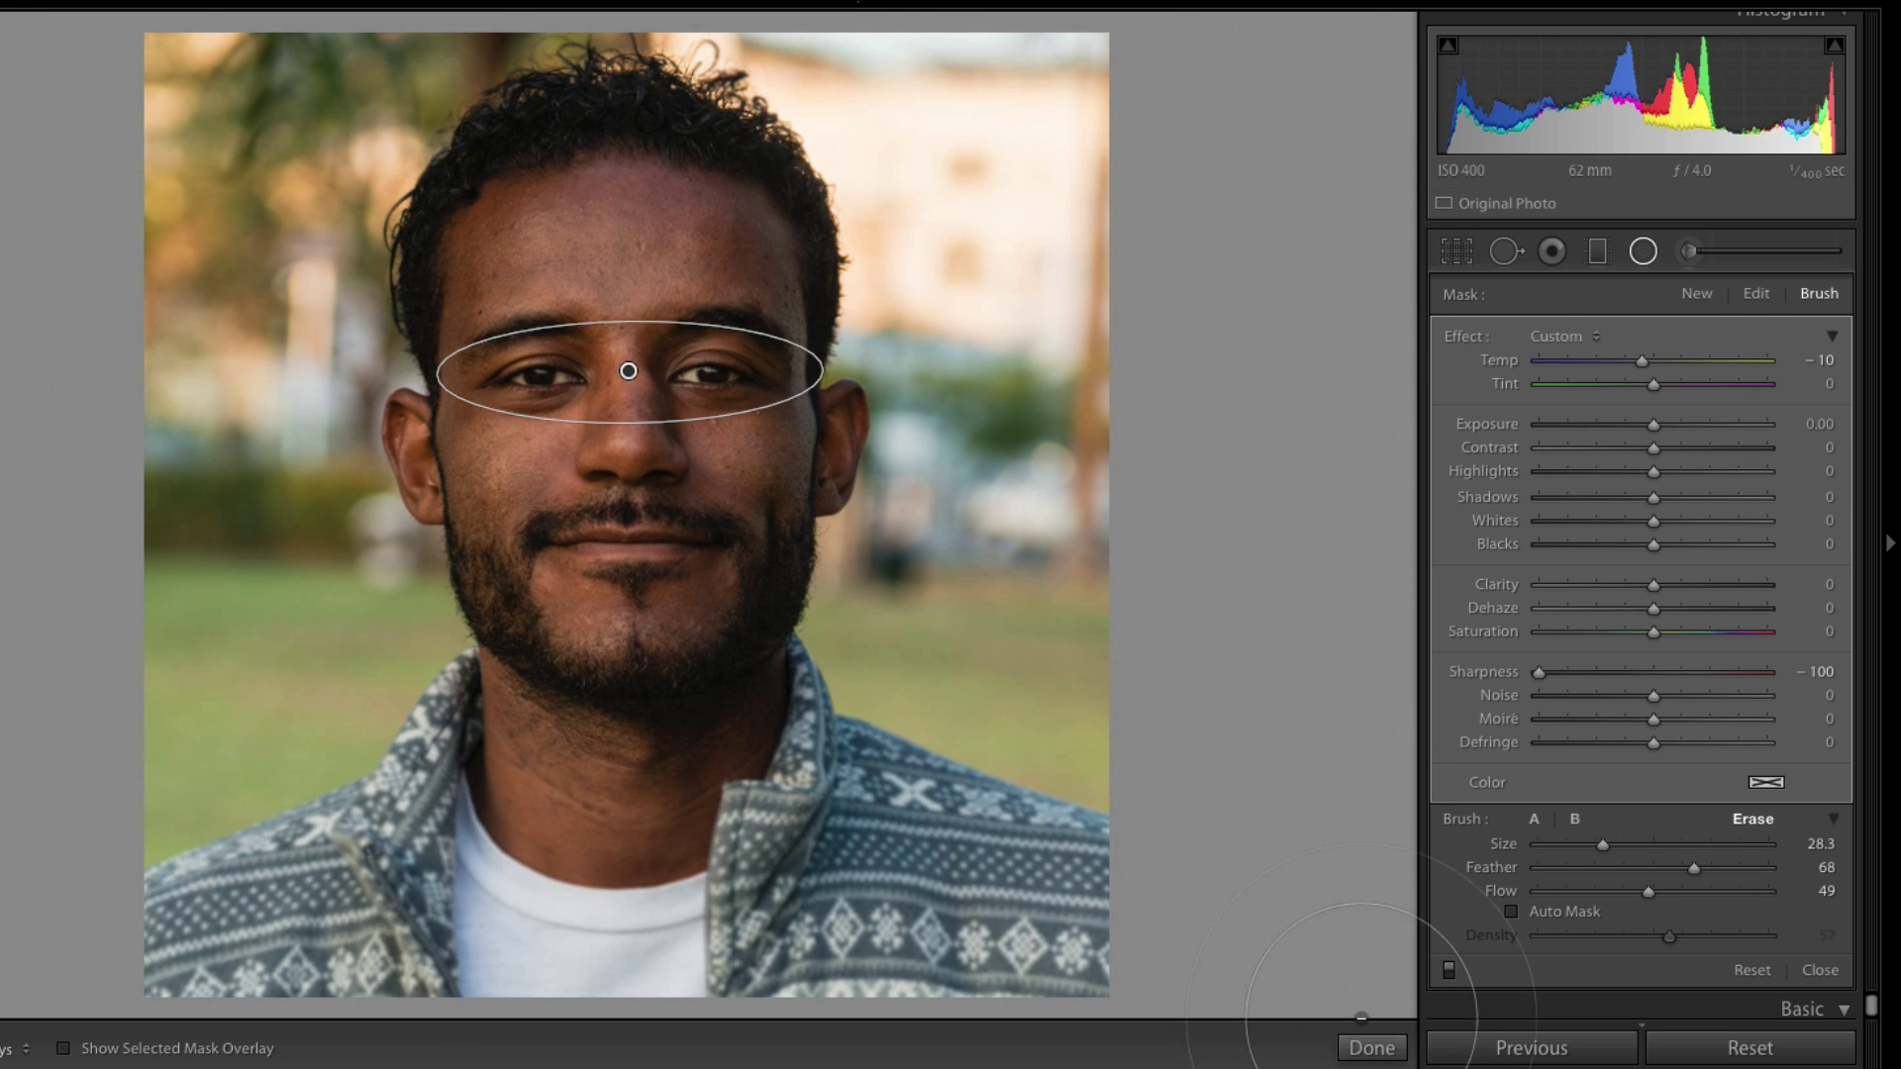
{"action": "left_click", "coordinate": [1373, 1049]}
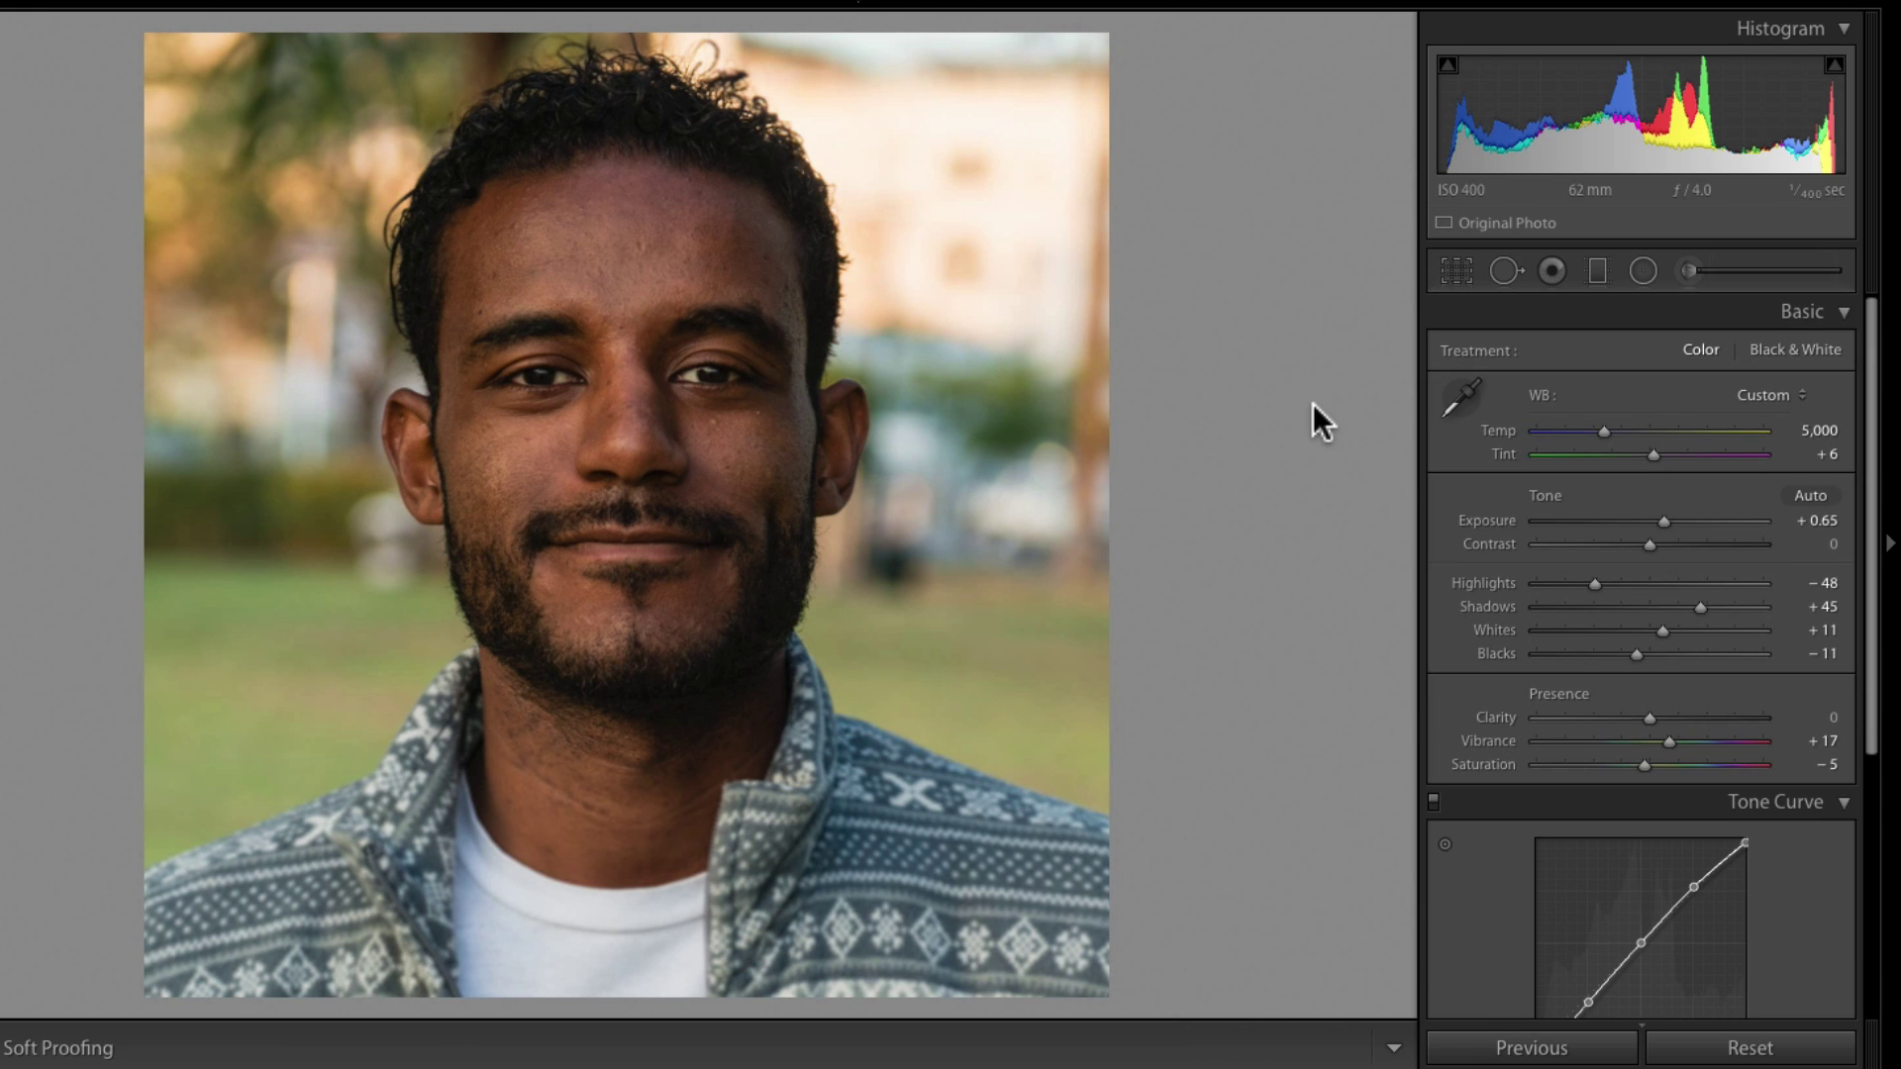
{"action": "key", "text": "backslash"}
{"action": "key", "text": "backslash"}
{"action": "key", "text": "backslash"}
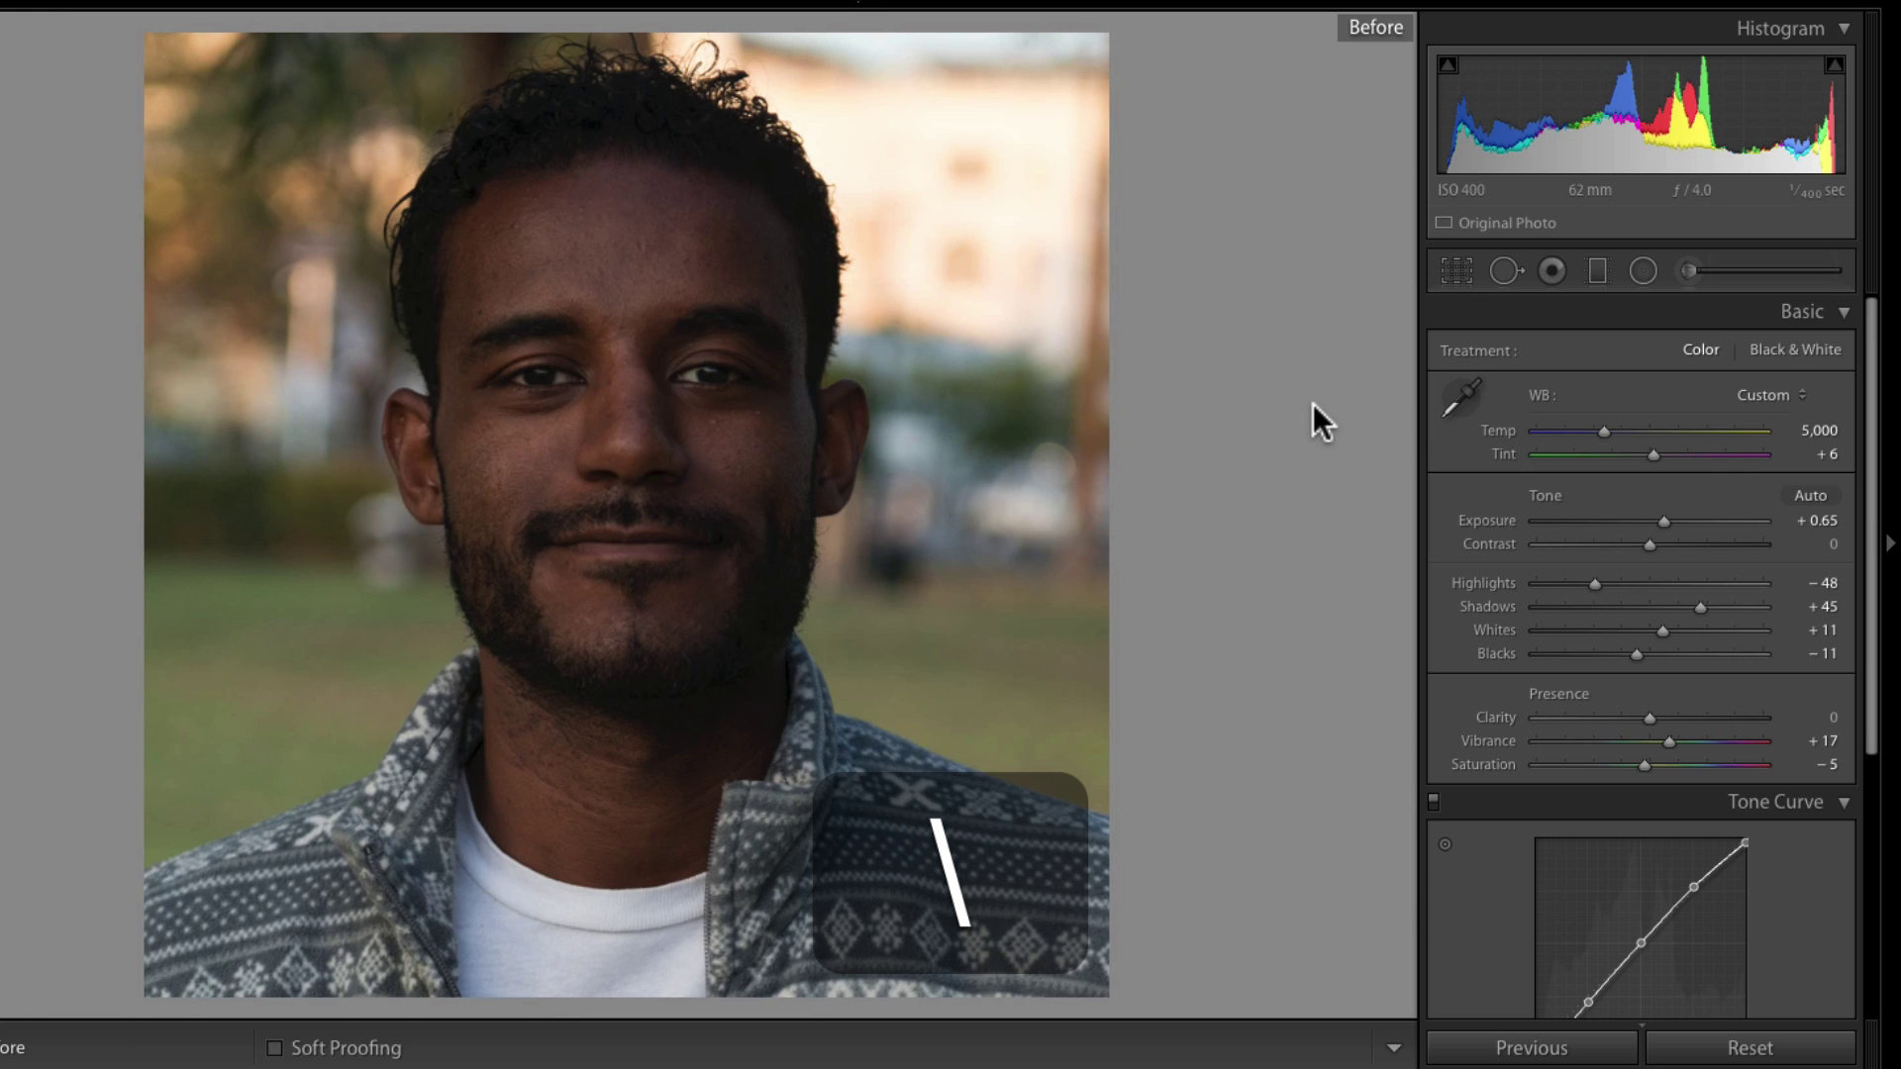
{"action": "key", "text": "backslash"}
{"action": "key", "text": "backslash"}
{"action": "key", "text": "backslash"}
{"action": "key", "text": "backslash"}
{"action": "key", "text": "backslash"}
{"action": "key", "text": "backslash"}
{"action": "key", "text": "backslash"}
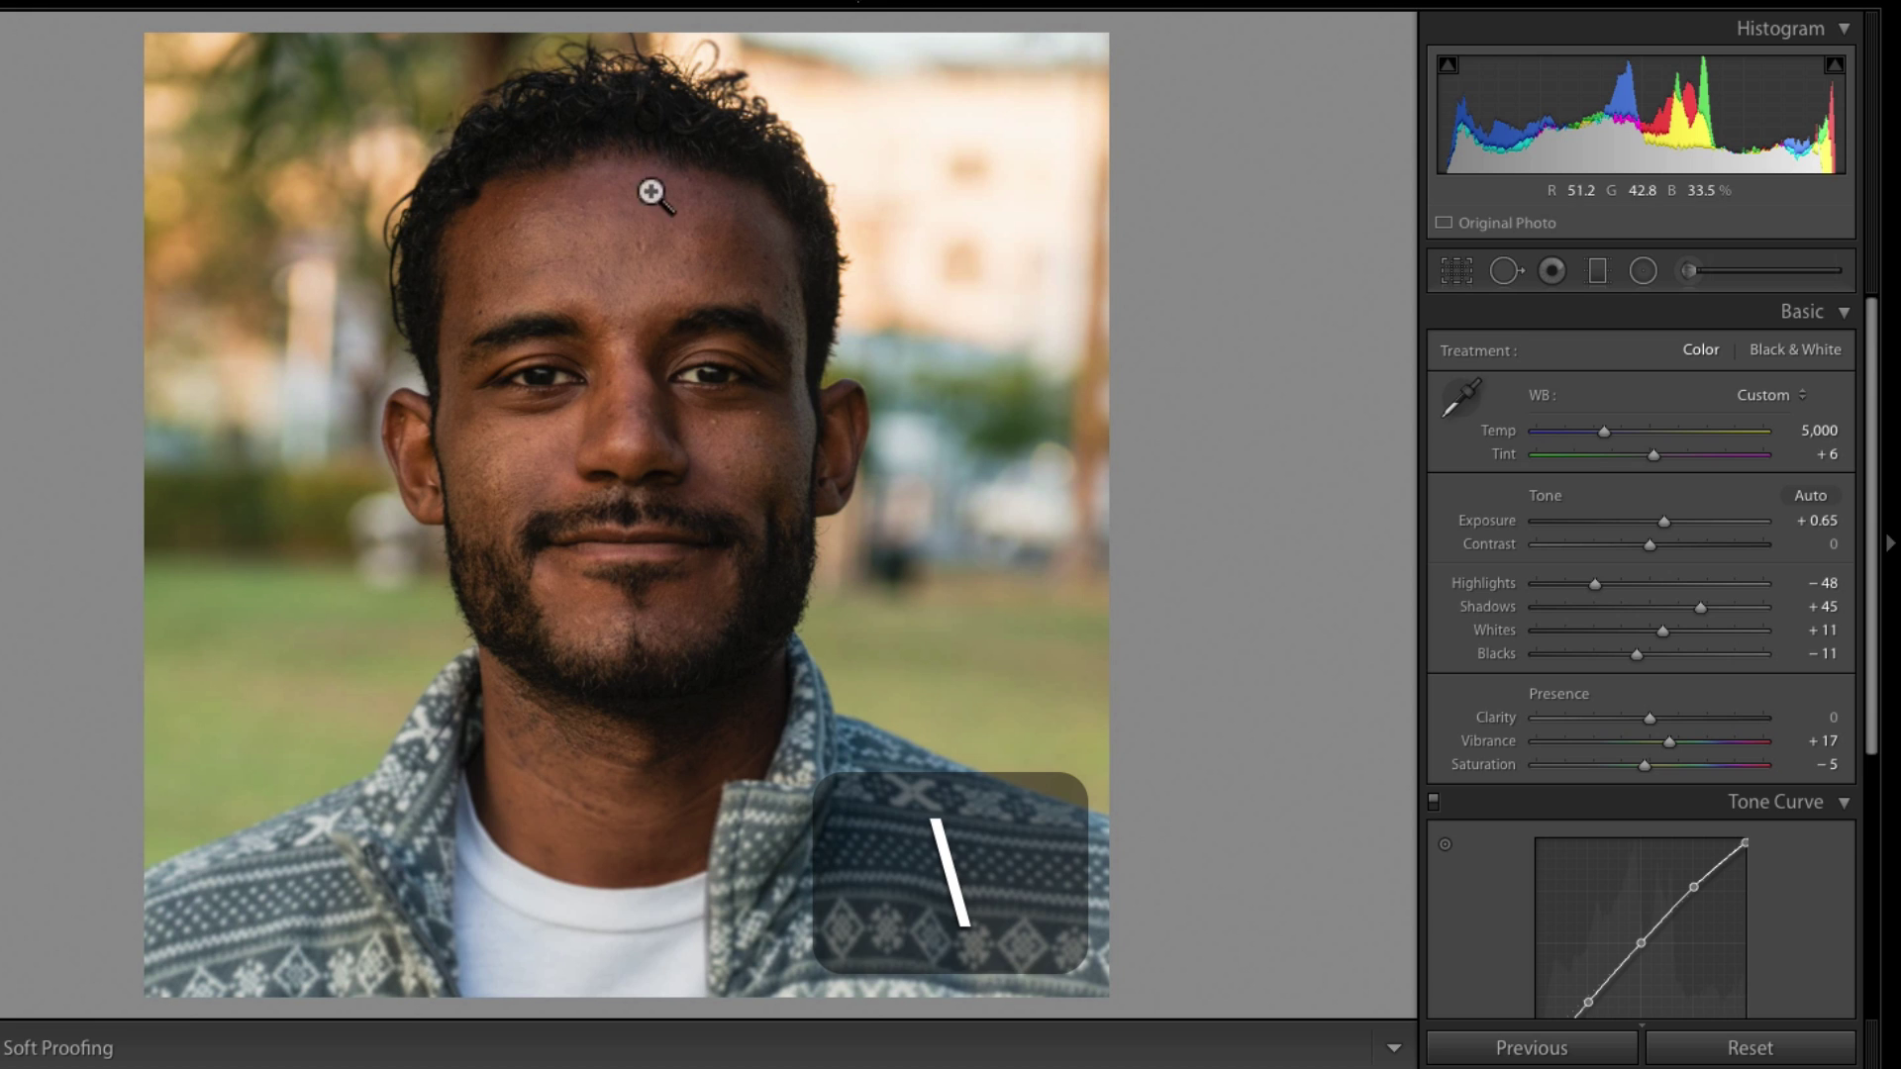
{"action": "key", "text": "backslash"}
{"action": "key", "text": "backslash"}
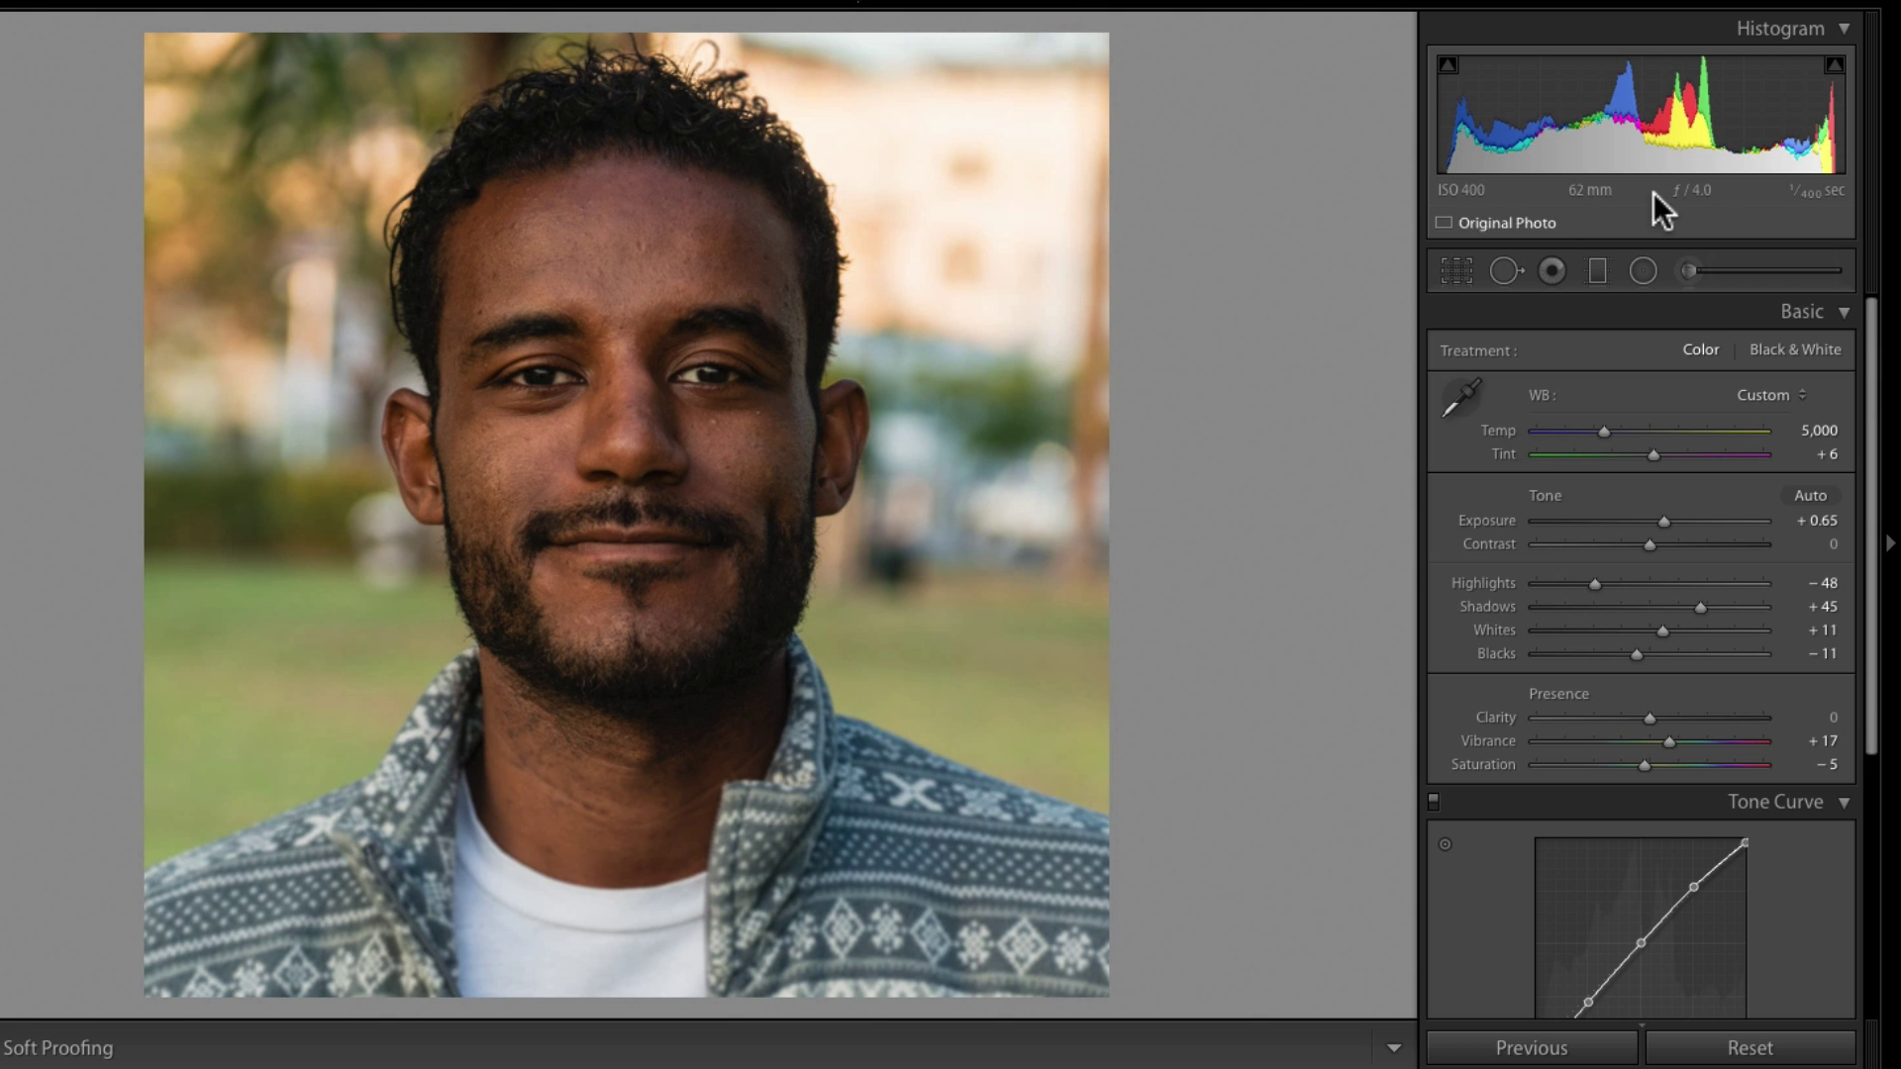
- Start a new brush adjustment and zoom in on the eyes
{"action": "left_click", "coordinate": [1687, 270]}
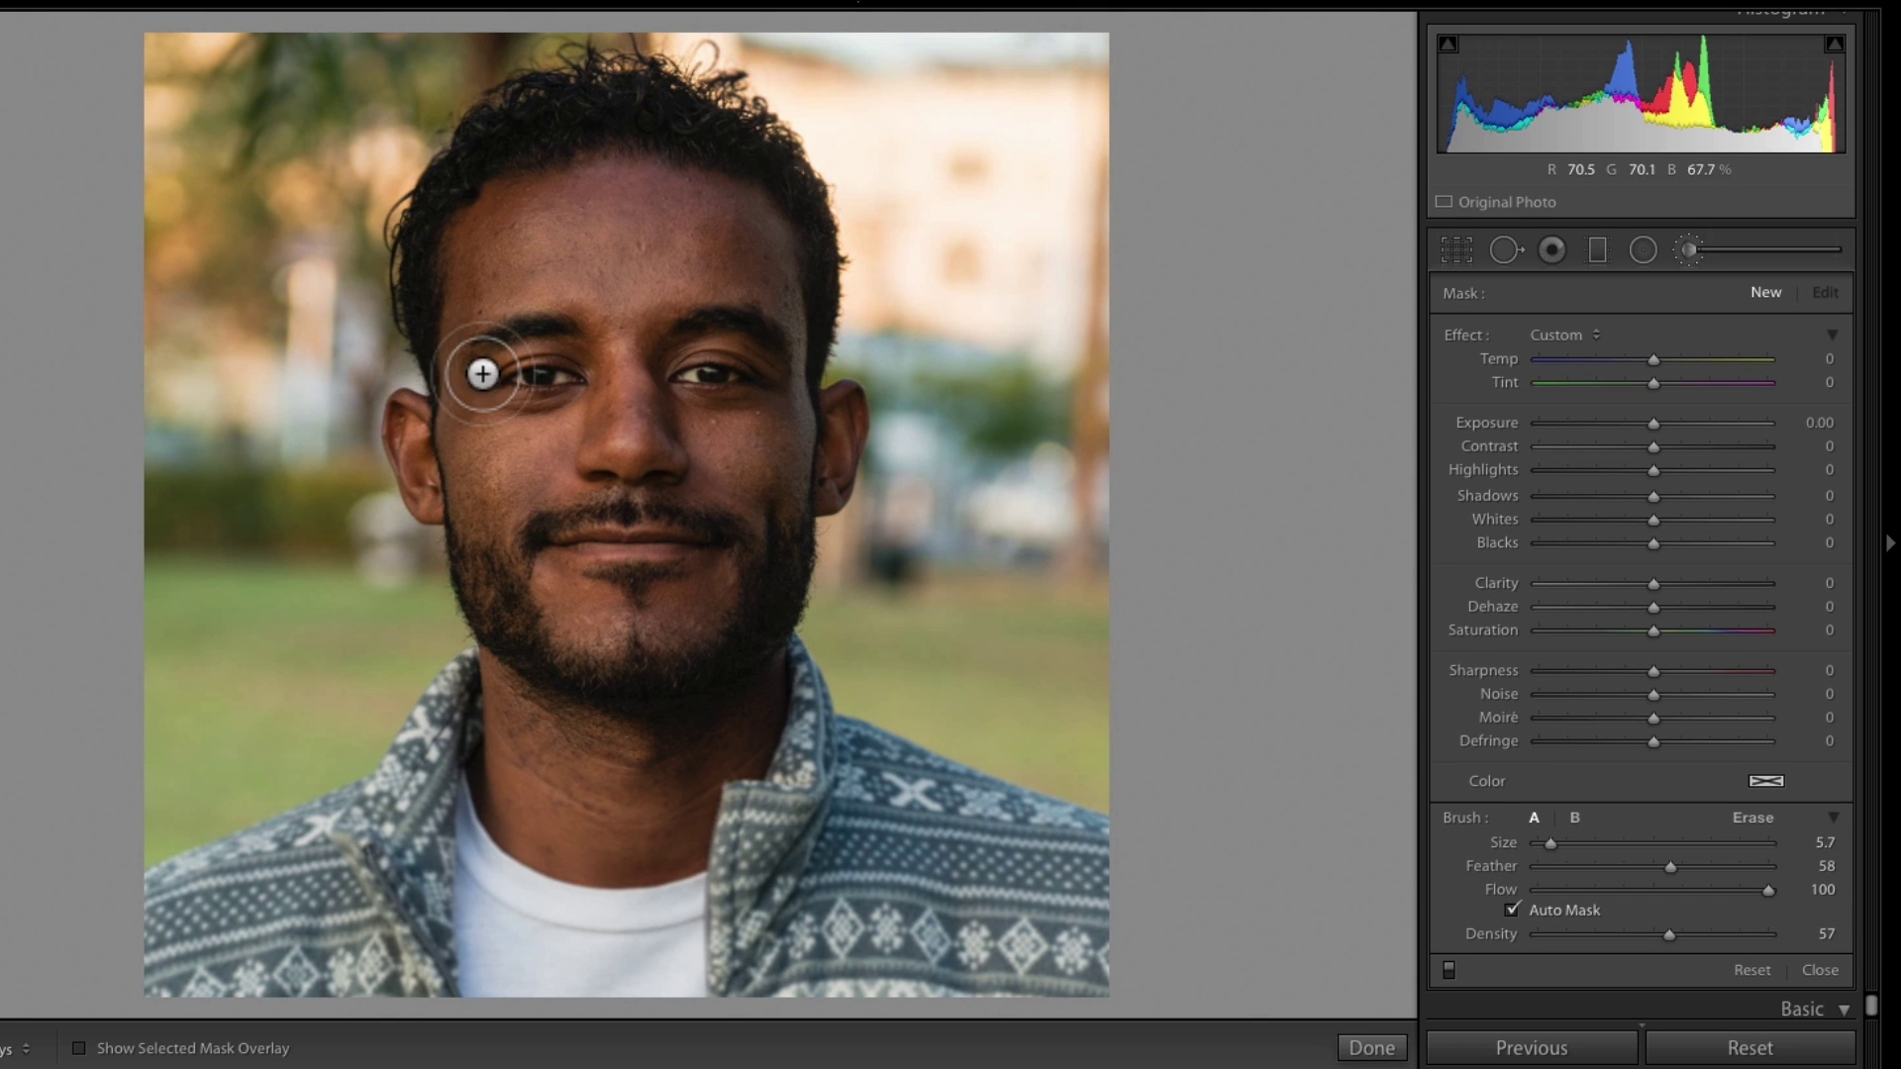
{"action": "key", "text": "z"}
{"action": "key", "text": "space"}
{"action": "mouse_move", "coordinate": [1073, 313]}
{"action": "left_mouse_down"}
{"action": "mouse_move", "coordinate": [790, 679]}
{"action": "mouse_move", "coordinate": [565, 756]}
{"action": "left_mouse_up"}
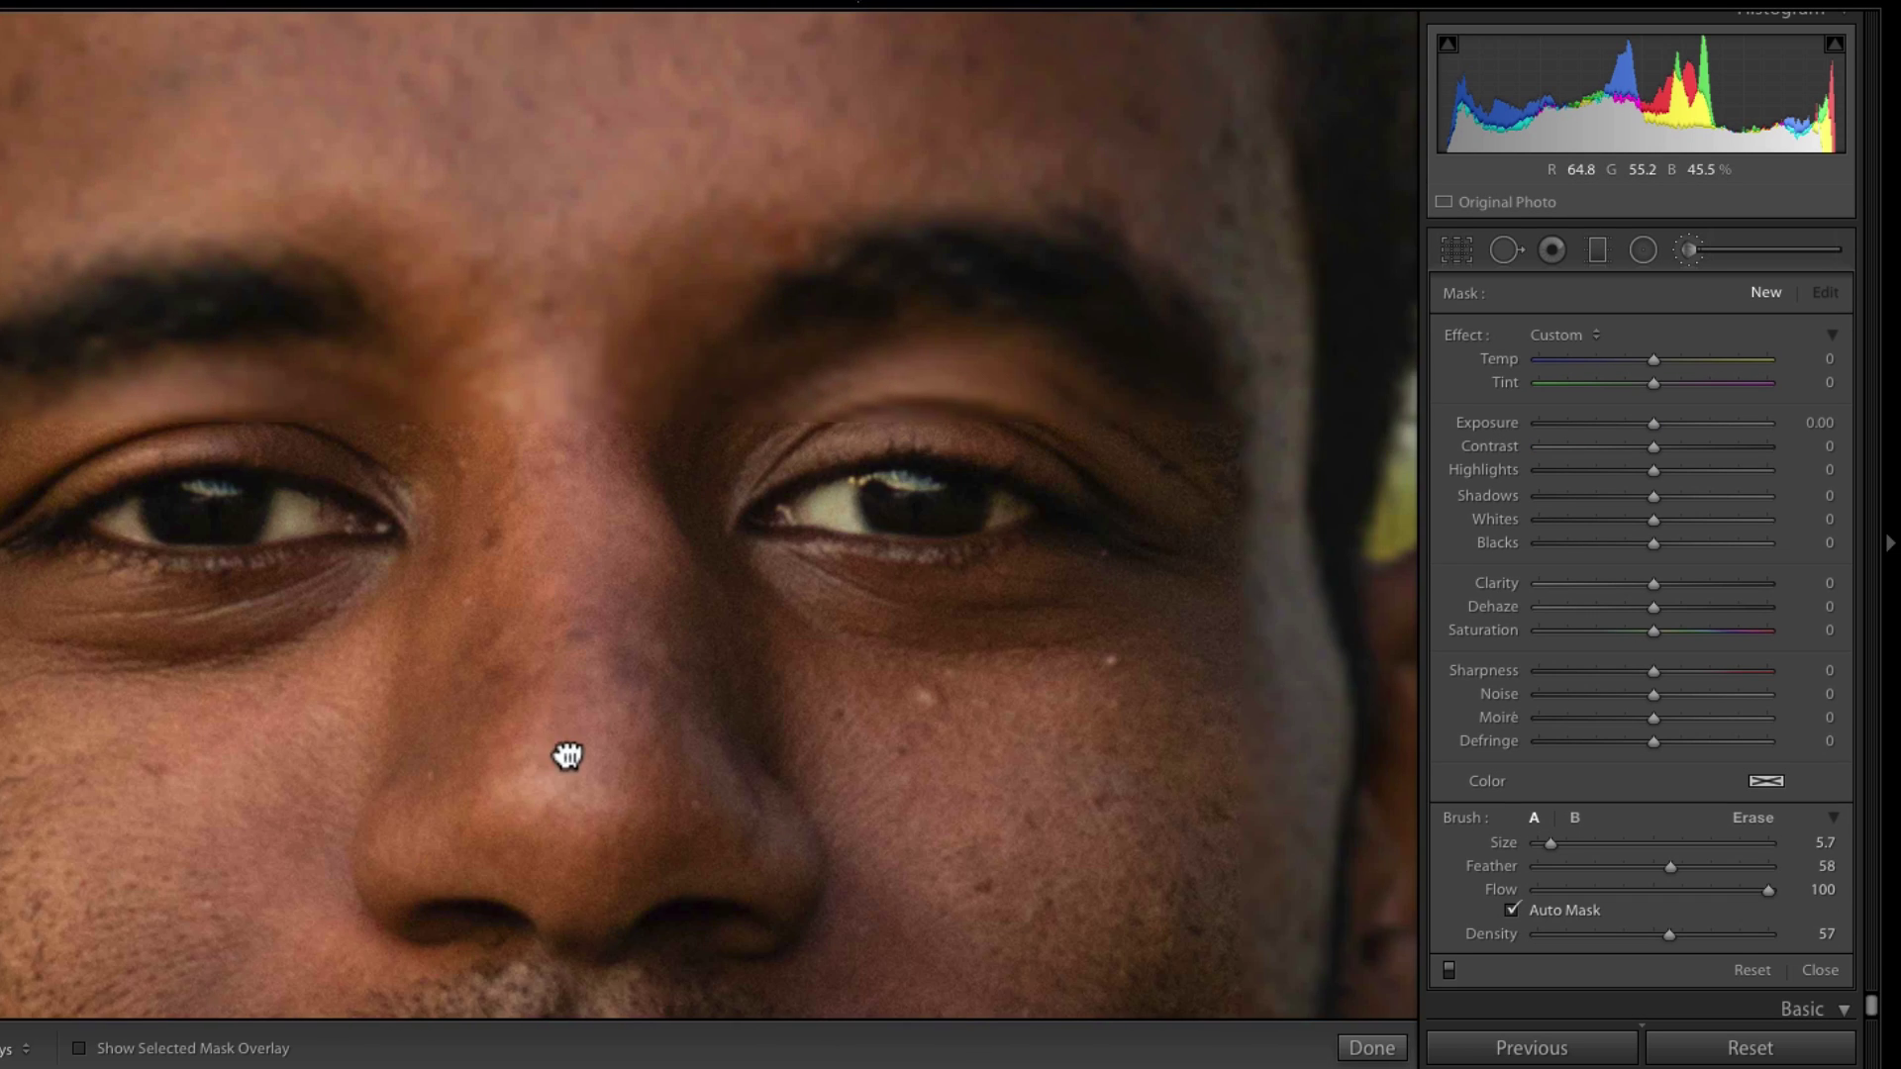
{"action": "key", "text": "z"}
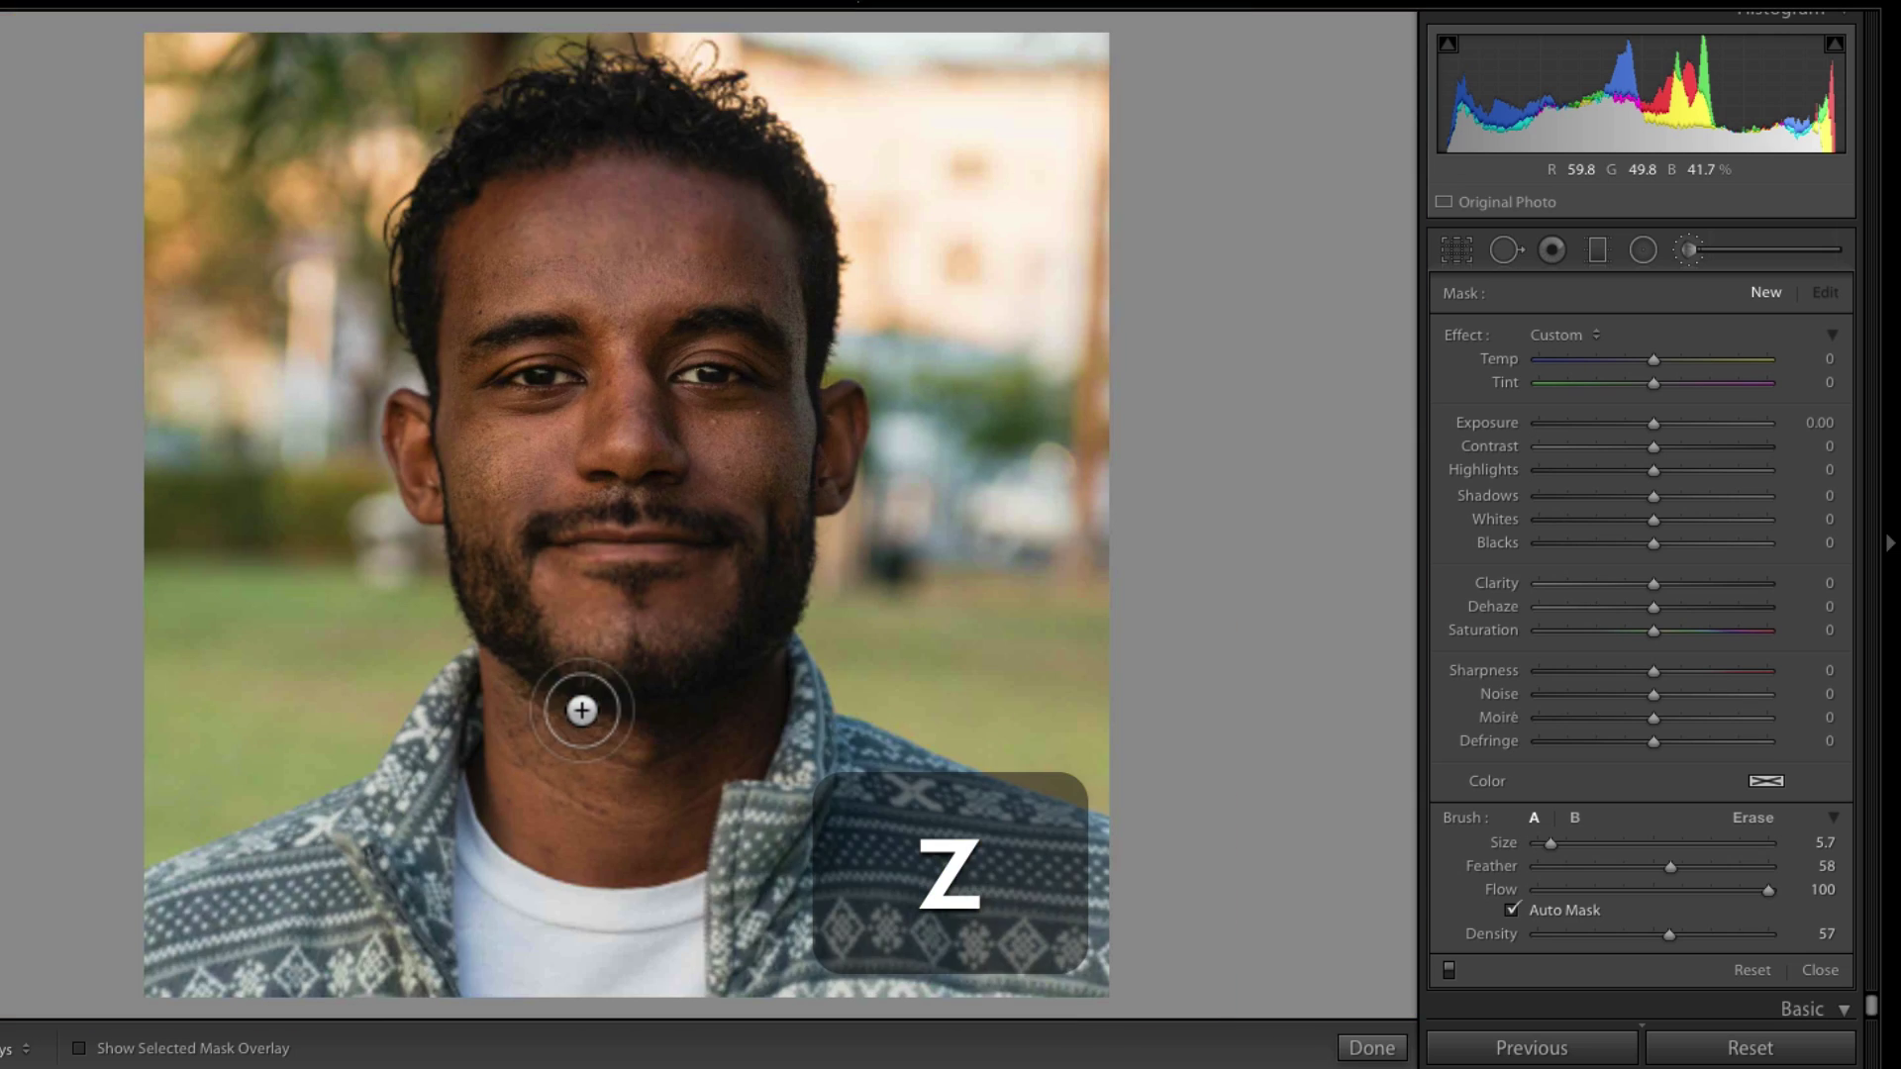
{"action": "key", "text": "z"}
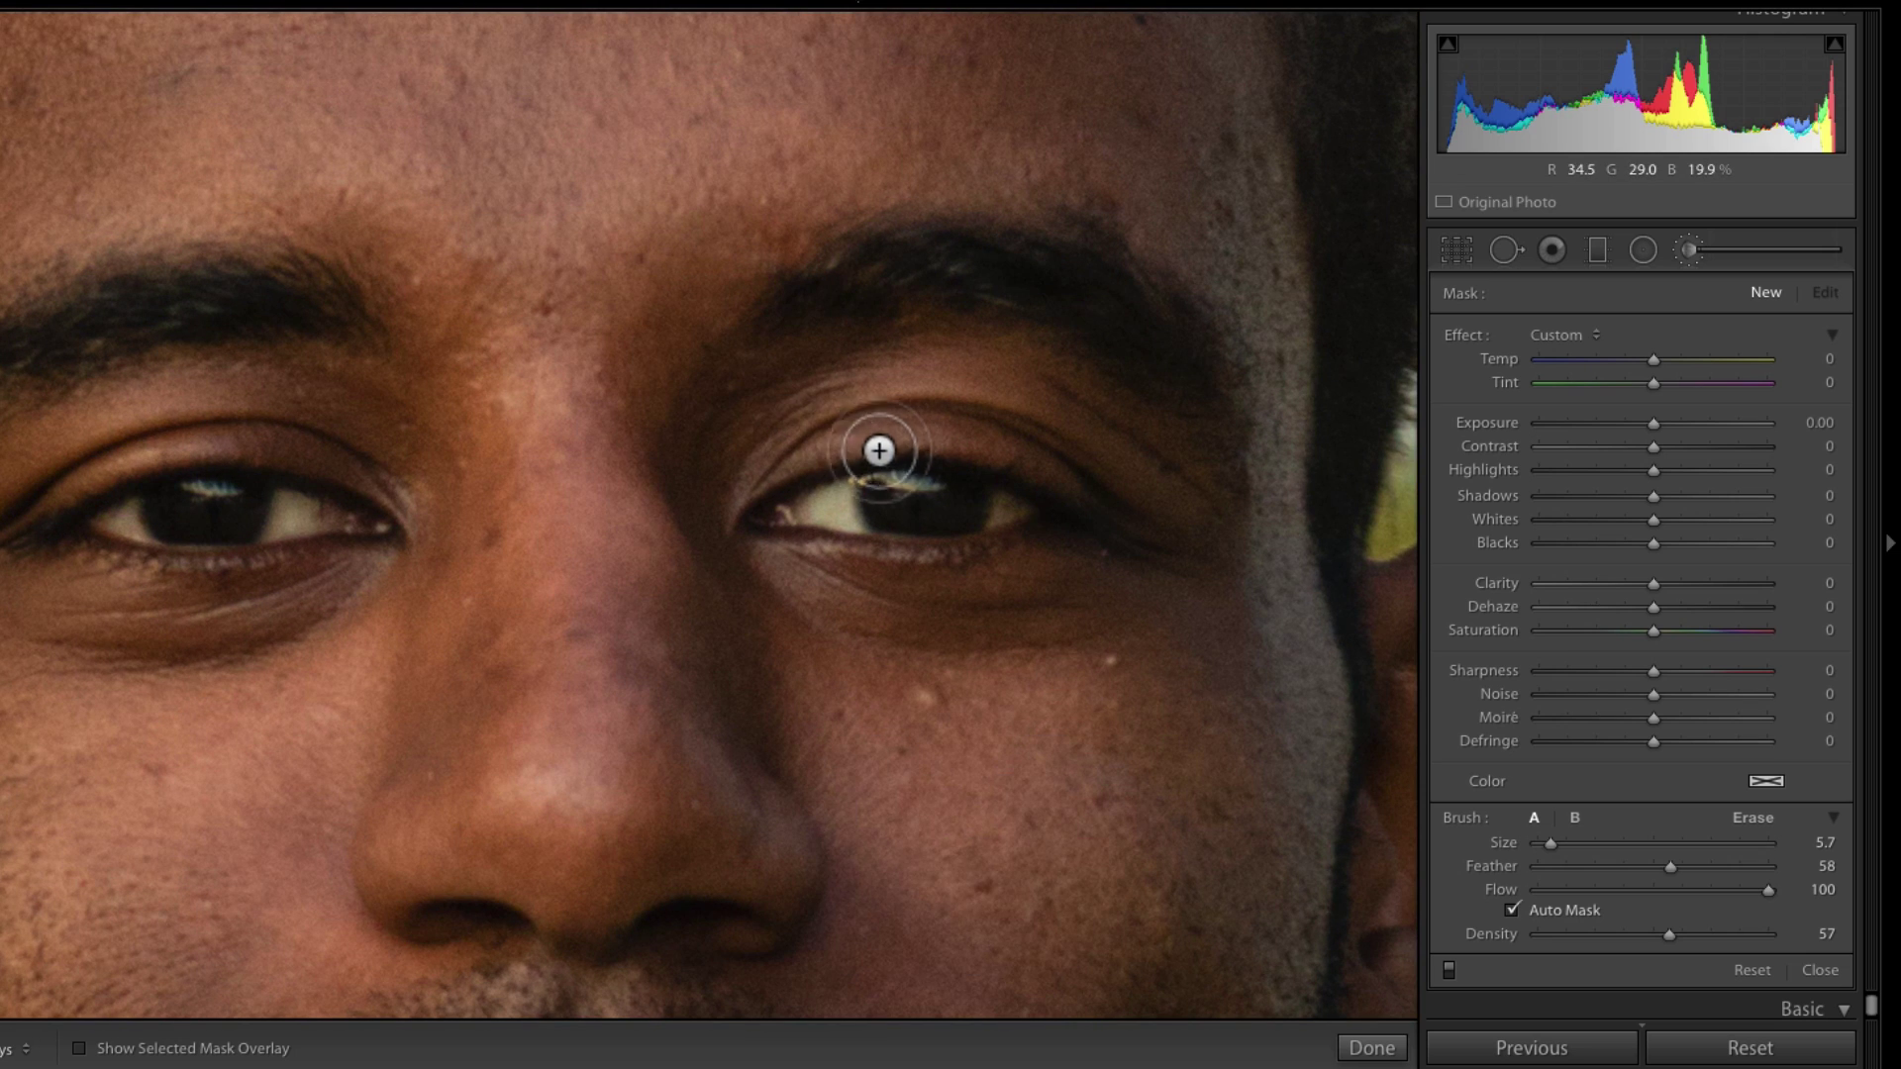
{"action": "key", "text": "space"}
{"action": "left_click_drag", "start_coordinate": [543, 437], "coordinate": [600, 449]}
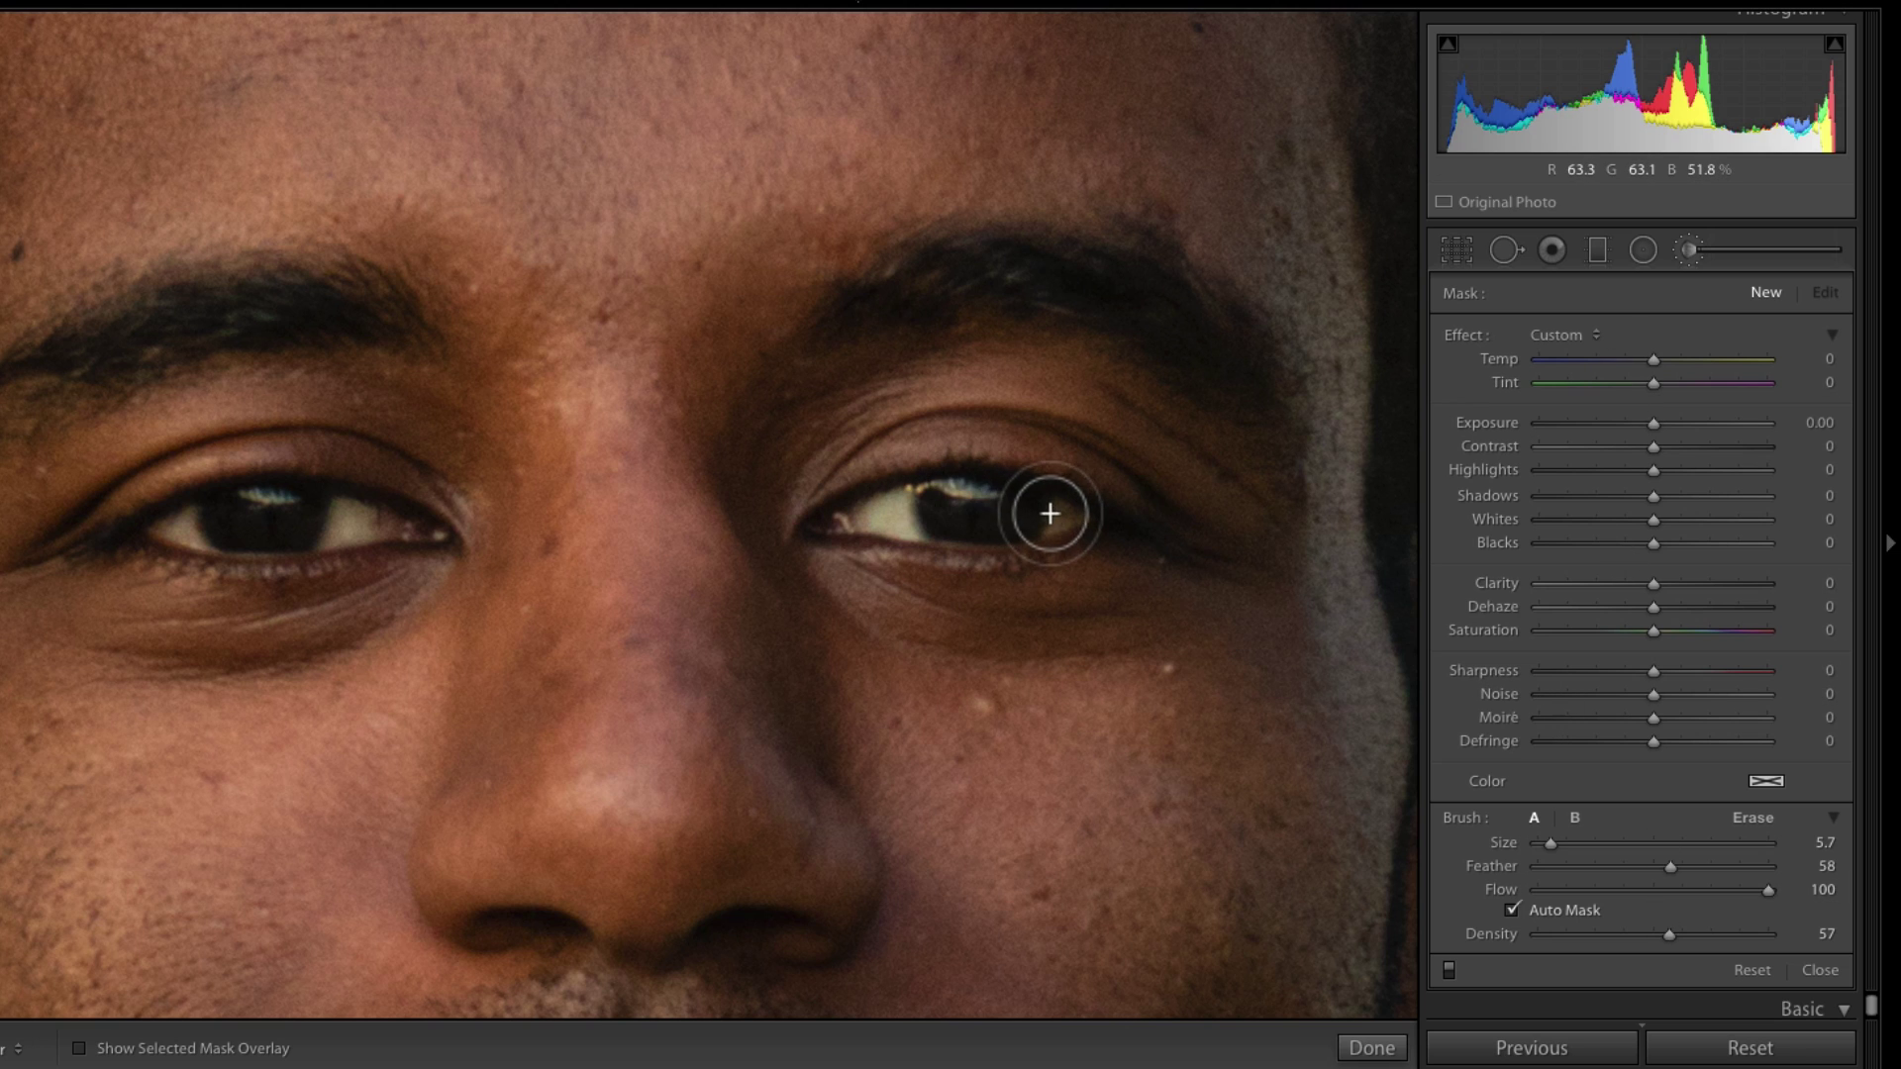
- Paint the brush mask over both eyes, checking coverage with the red overlay
{"action": "mouse_move", "coordinate": [876, 515]}
{"action": "left_mouse_down"}
{"action": "mouse_move", "coordinate": [842, 516]}
{"action": "mouse_move", "coordinate": [1060, 514]}
{"action": "left_mouse_up"}
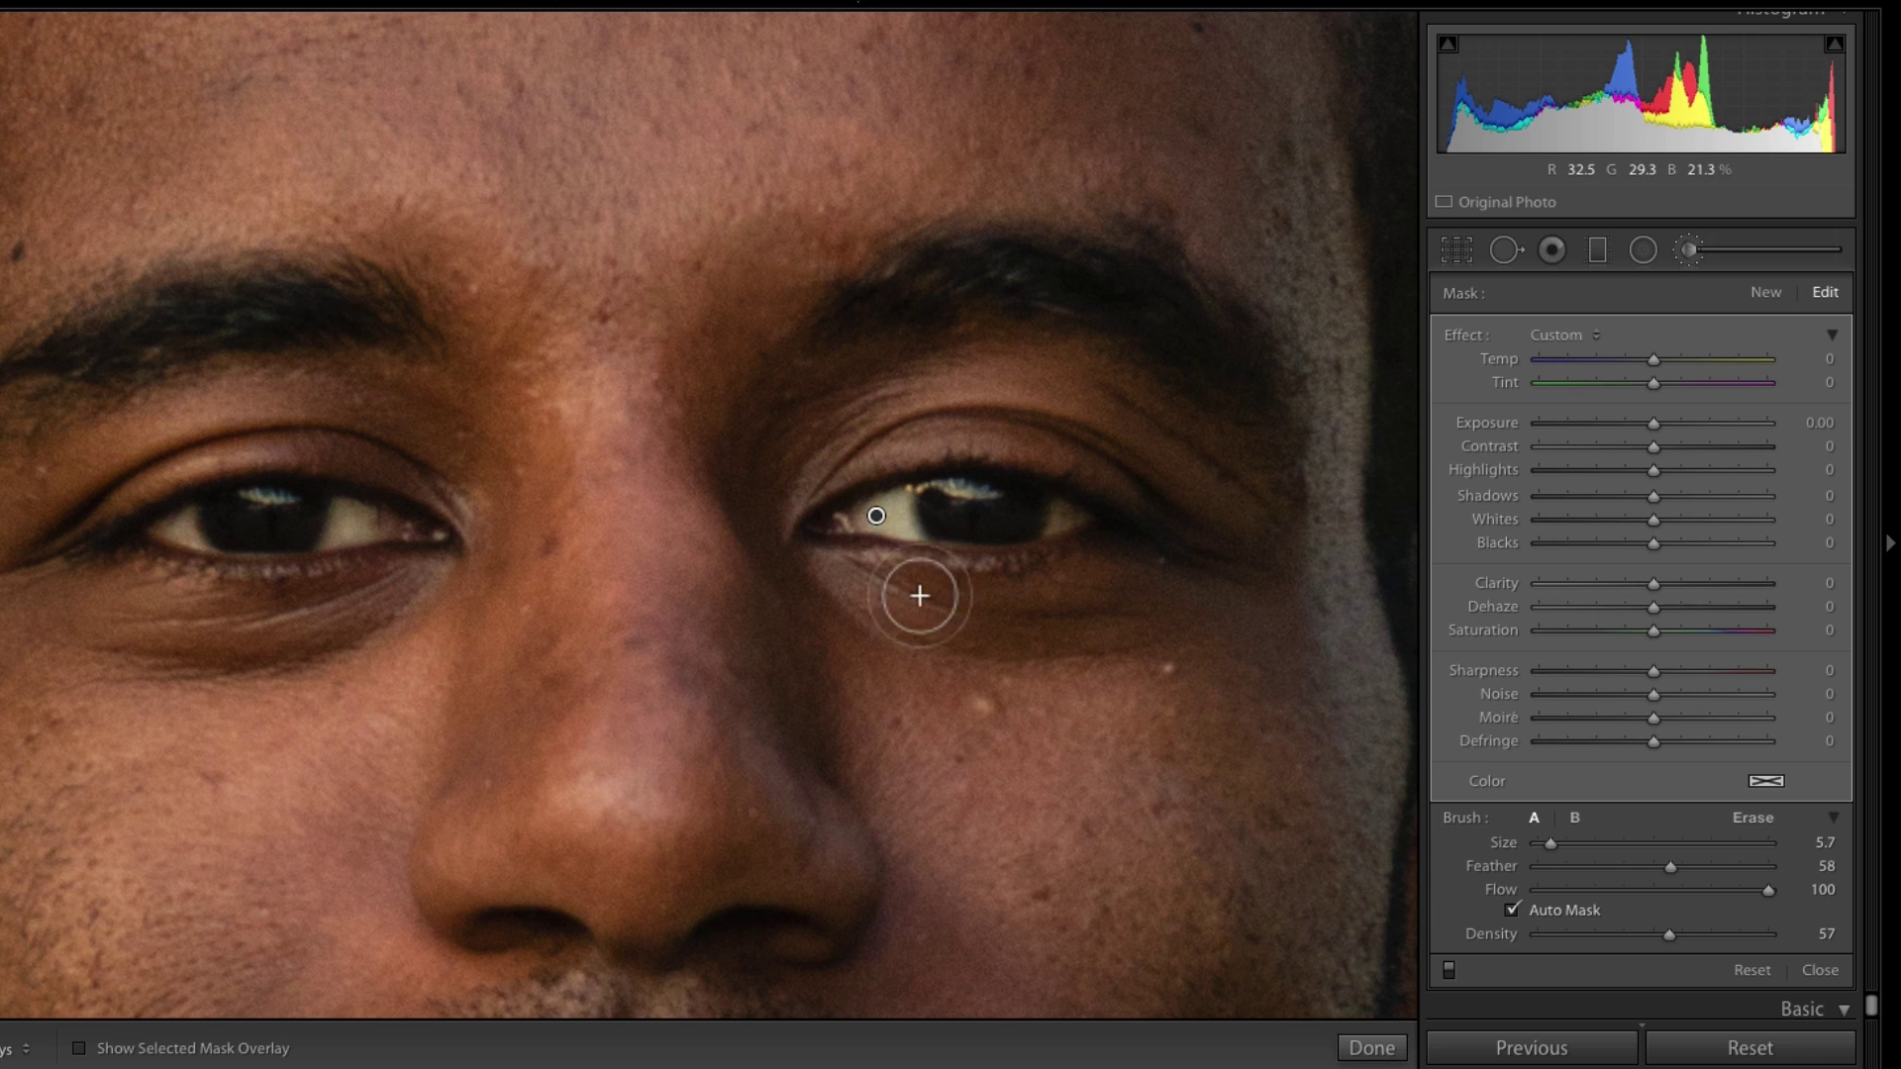
{"action": "key", "text": "o"}
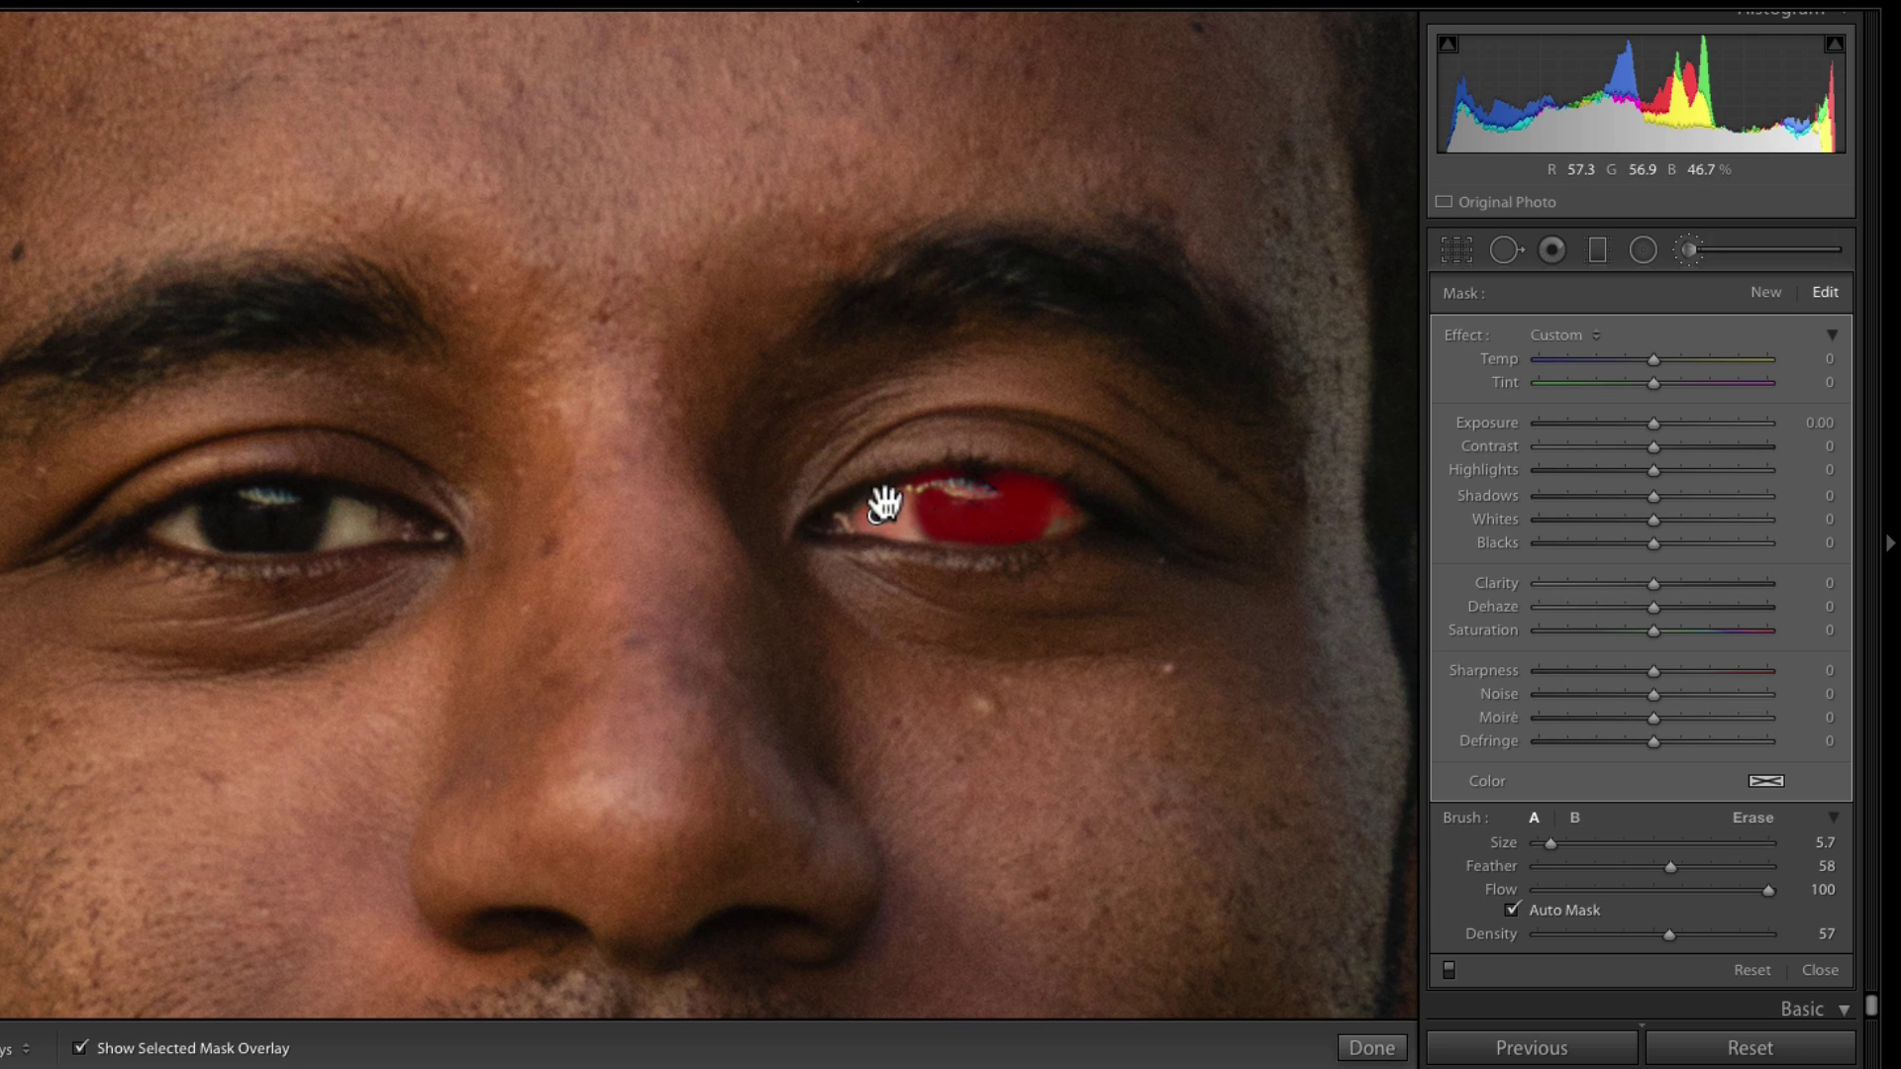
{"action": "mouse_move", "coordinate": [342, 495]}
{"action": "left_mouse_down"}
{"action": "mouse_move", "coordinate": [365, 514]}
{"action": "mouse_move", "coordinate": [195, 514]}
{"action": "mouse_move", "coordinate": [177, 532]}
{"action": "mouse_move", "coordinate": [388, 530]}
{"action": "left_mouse_up"}
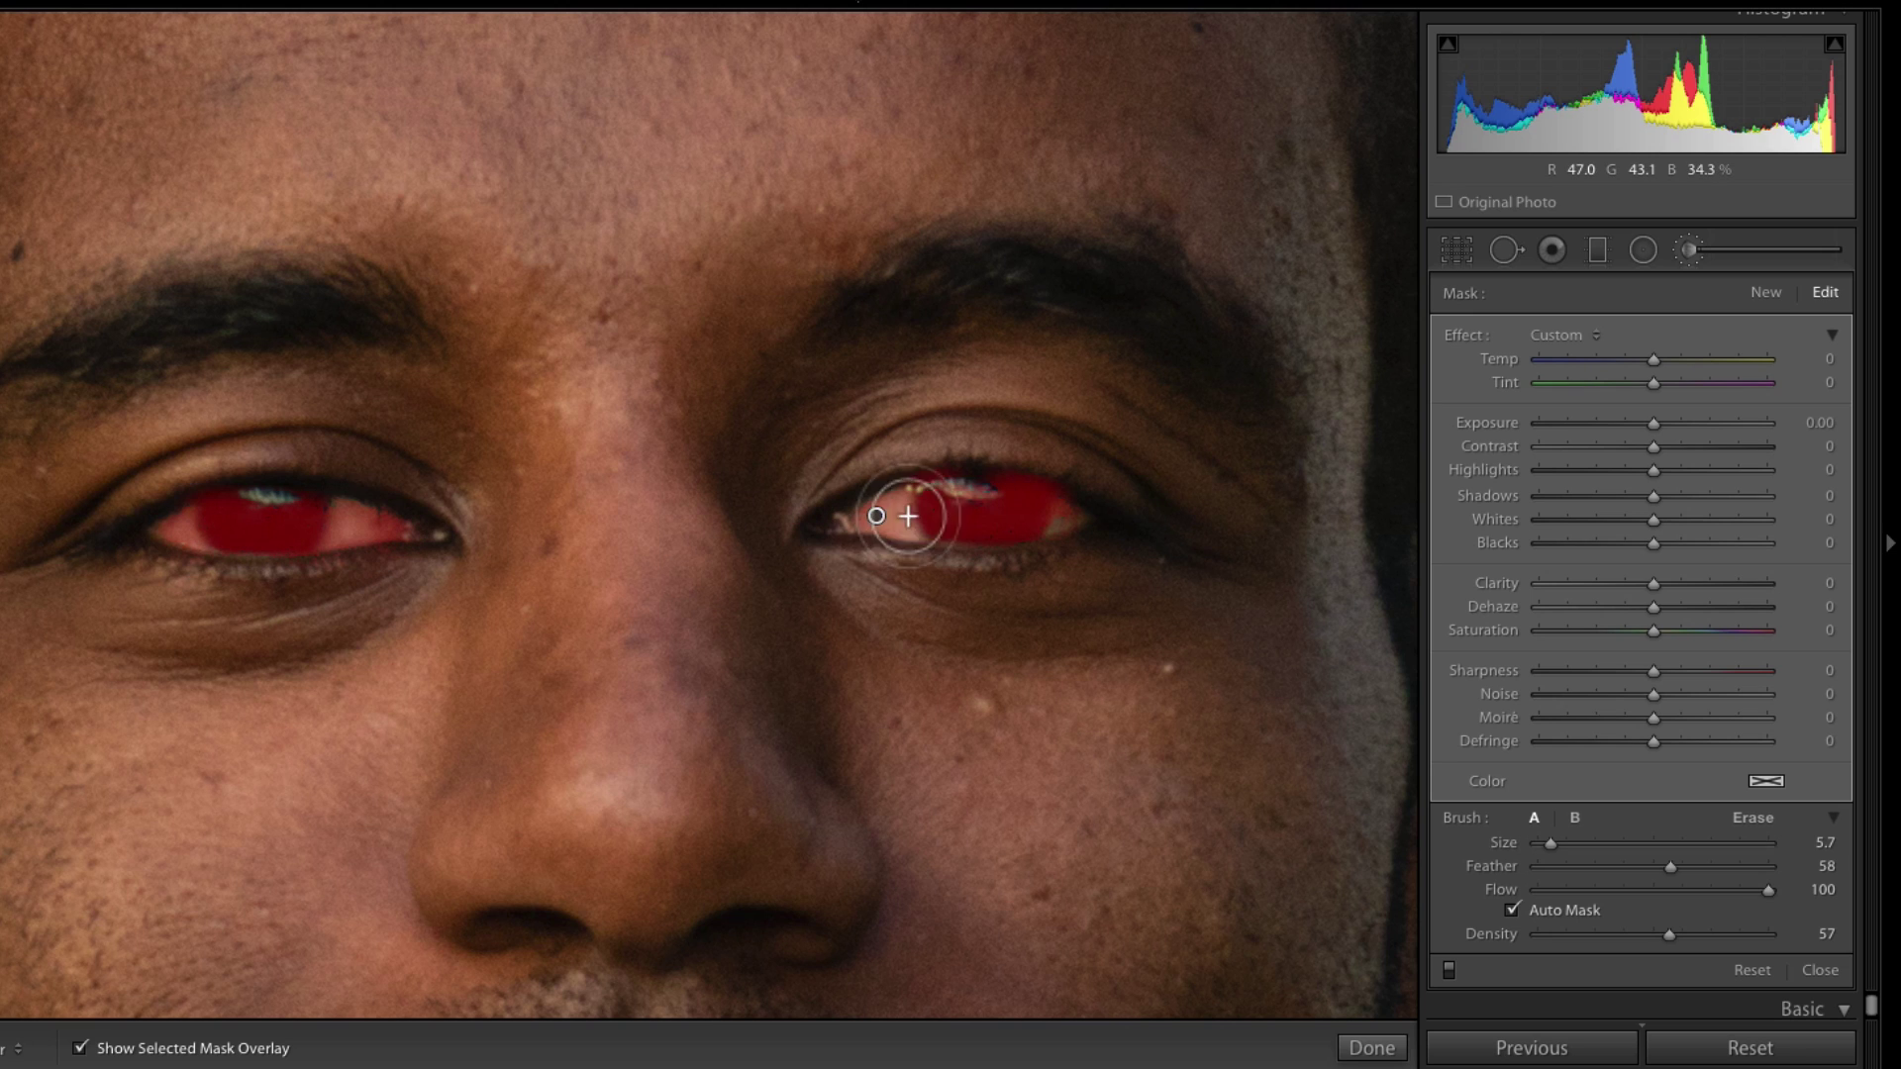
{"action": "left_click_drag", "start_coordinate": [1047, 521], "coordinate": [1067, 516]}
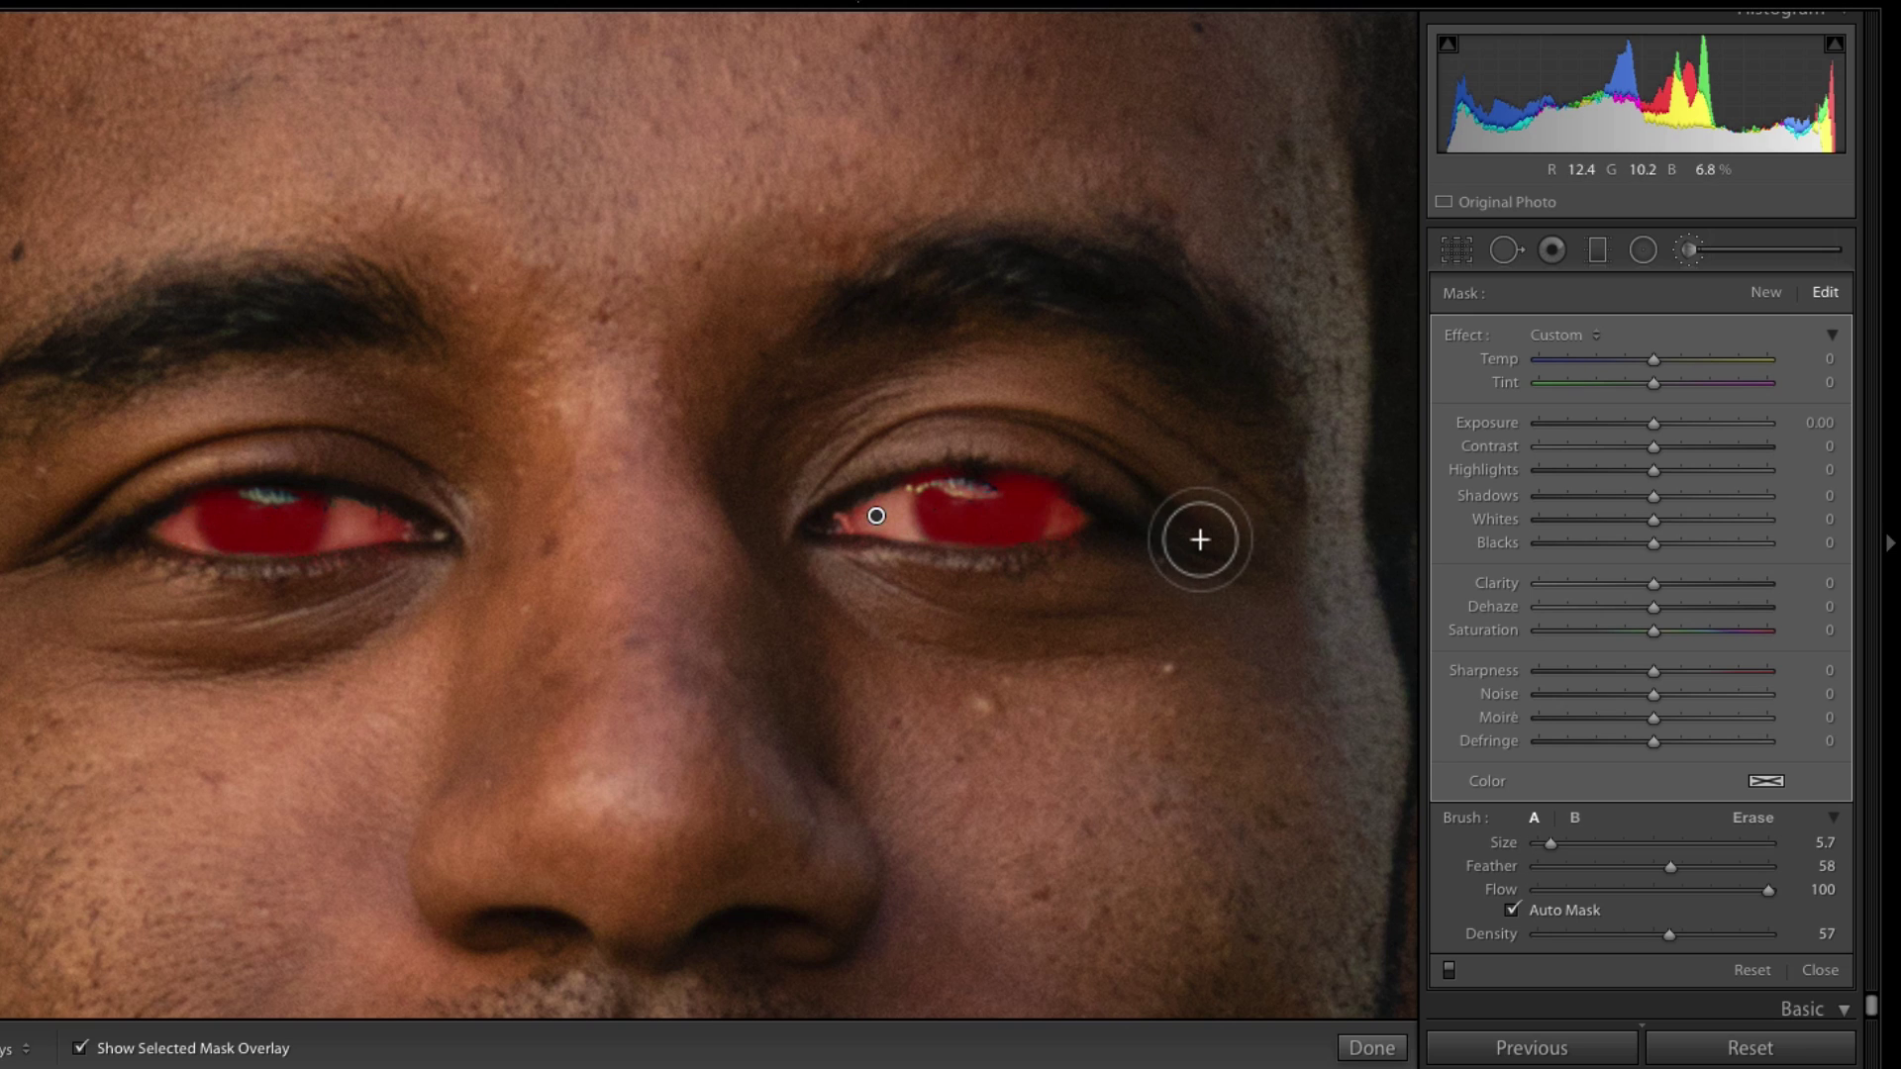
- Give the eye brush Clarity 28, Sharpness 59 and Highlights 34
{"action": "key", "text": "o"}
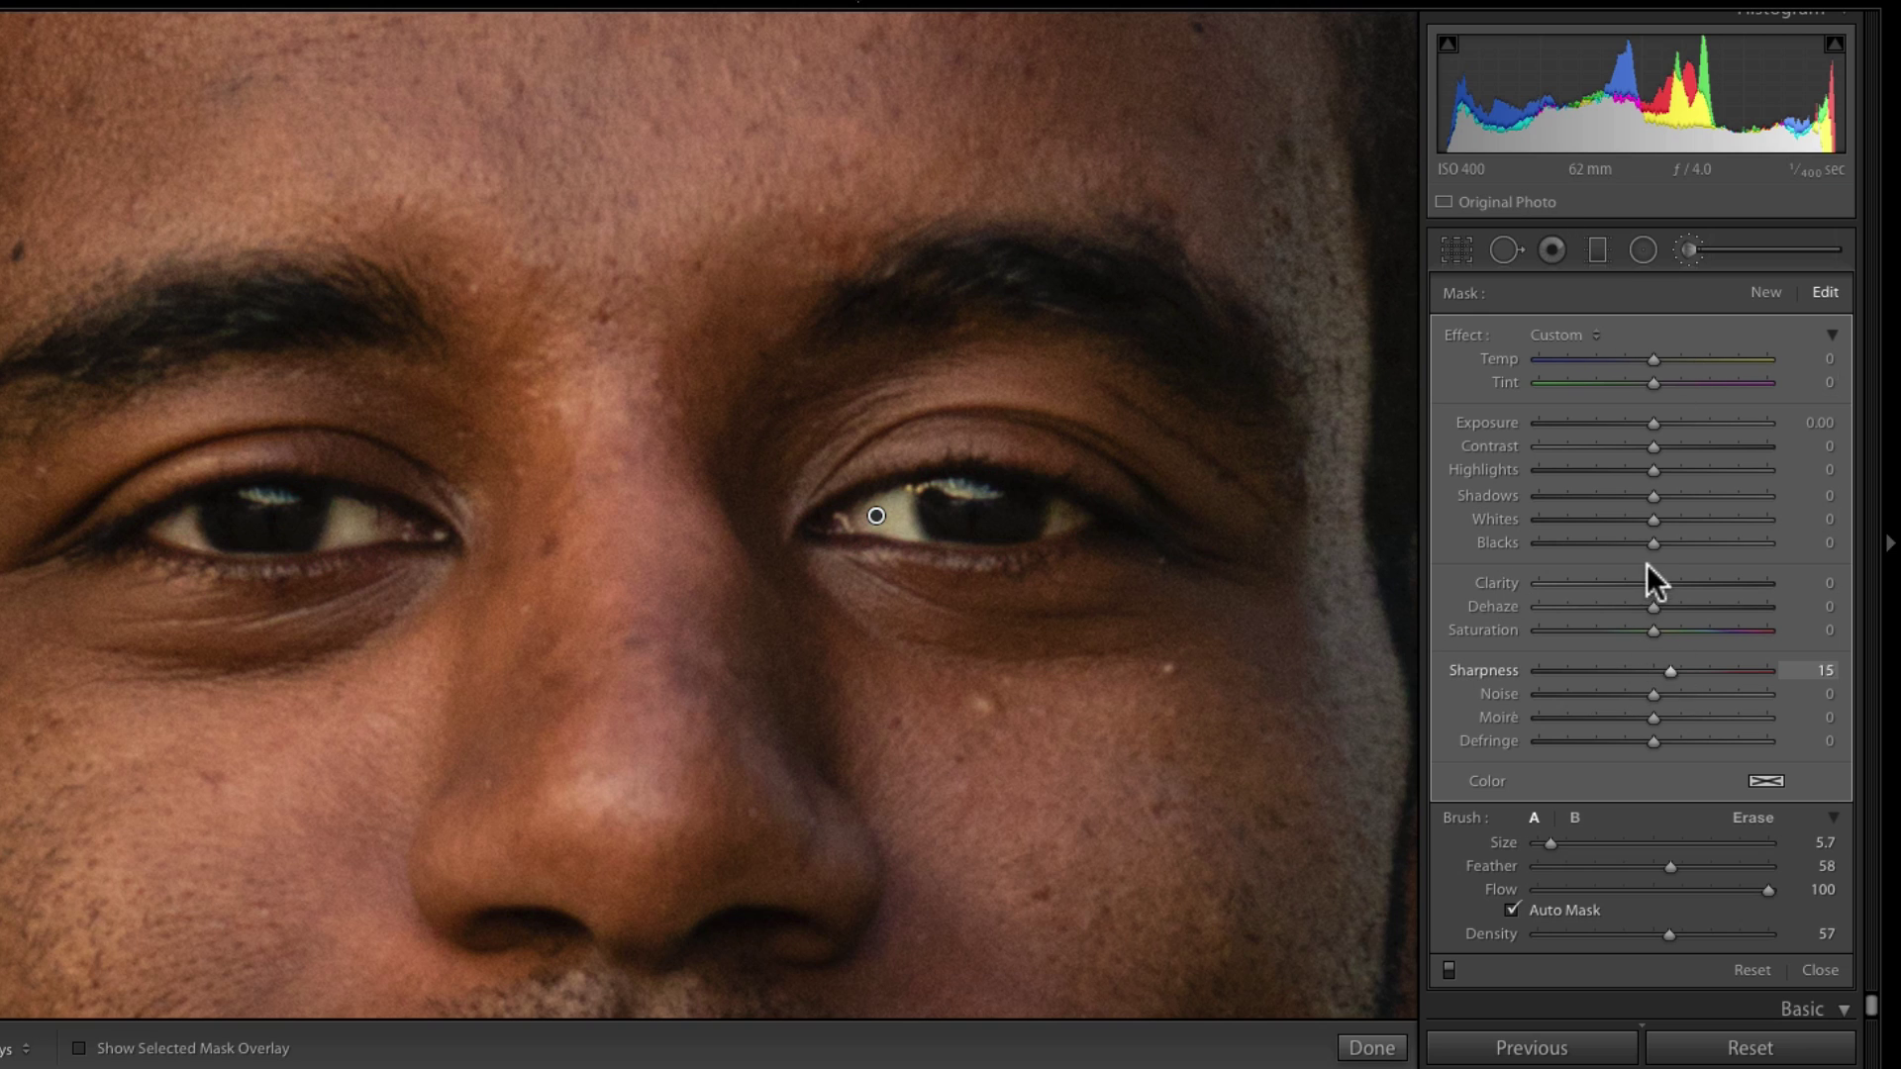
{"action": "left_click_drag", "start_coordinate": [1653, 583], "coordinate": [1683, 584]}
{"action": "left_click_drag", "start_coordinate": [1672, 671], "coordinate": [1721, 665]}
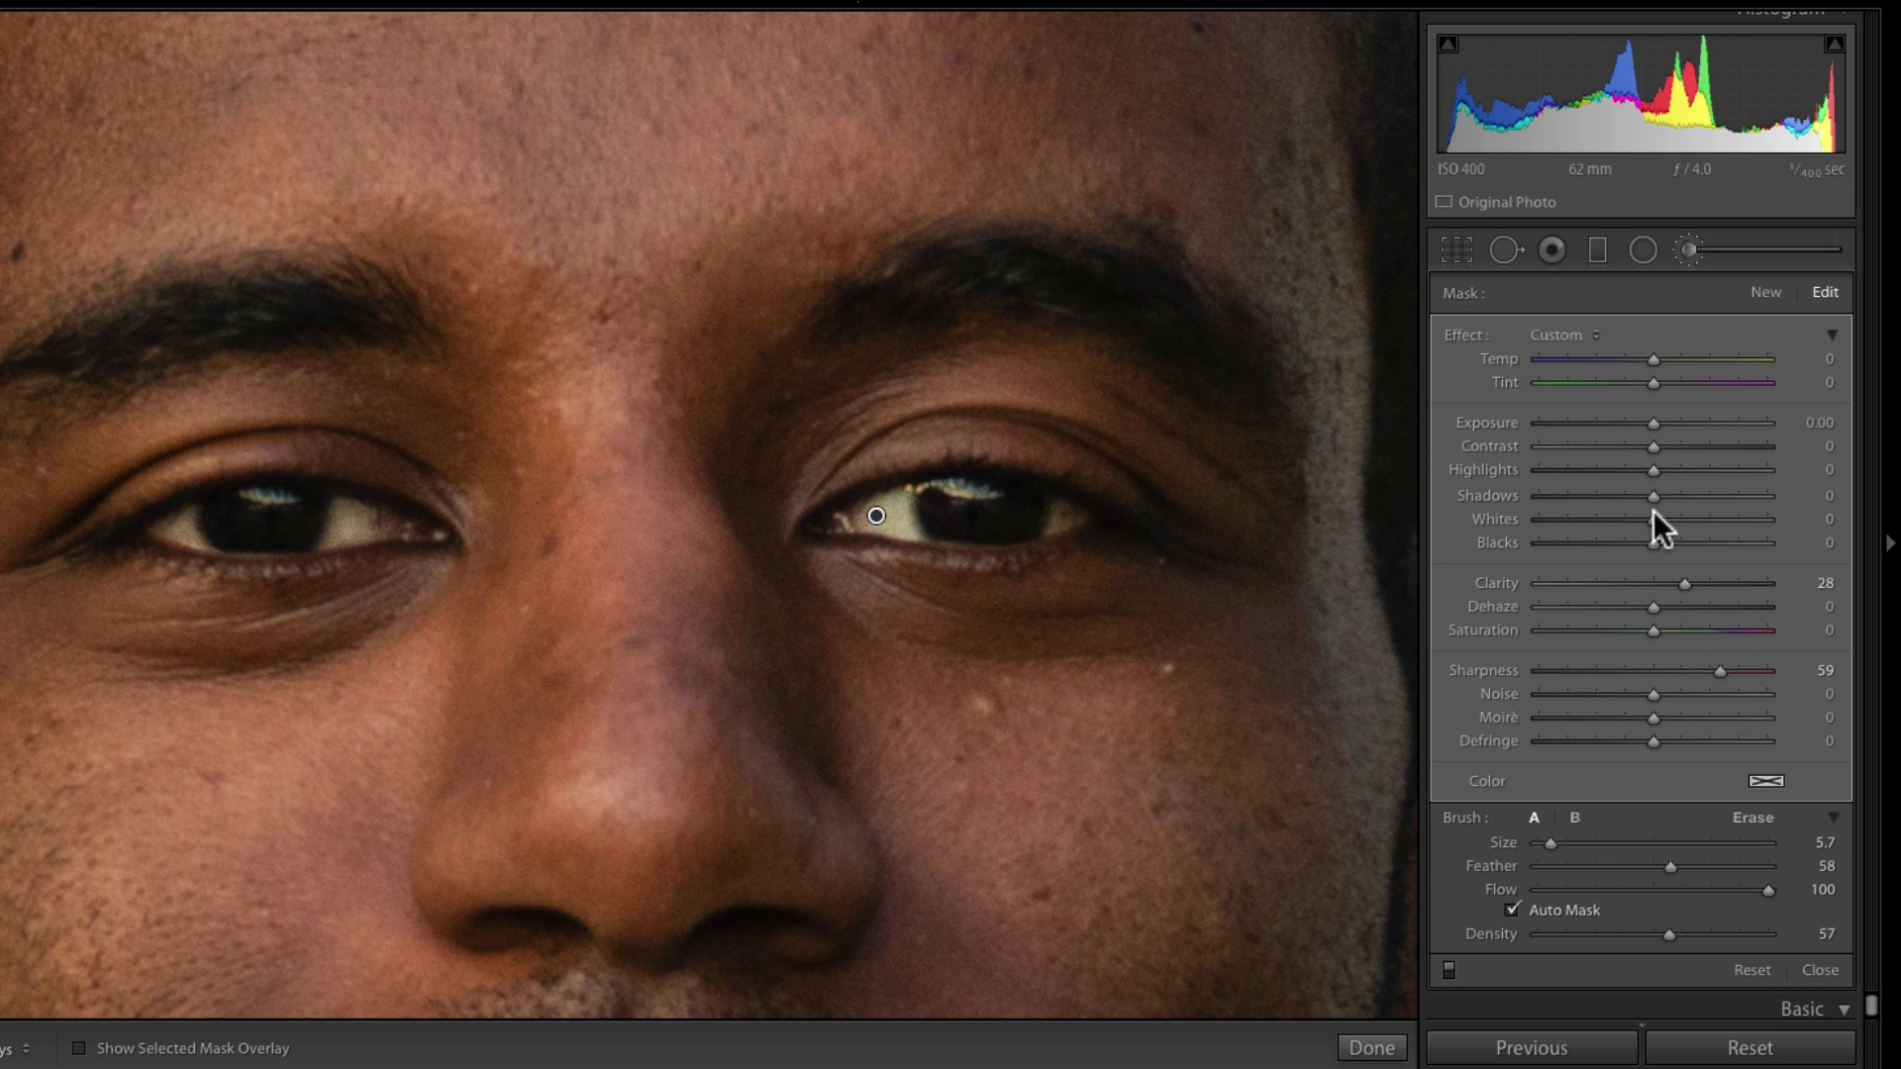
{"action": "mouse_move", "coordinate": [1654, 448]}
{"action": "left_mouse_down"}
{"action": "mouse_move", "coordinate": [1691, 448]}
{"action": "mouse_move", "coordinate": [1667, 428]}
{"action": "left_mouse_up"}
{"action": "double_click", "coordinate": [1674, 450]}
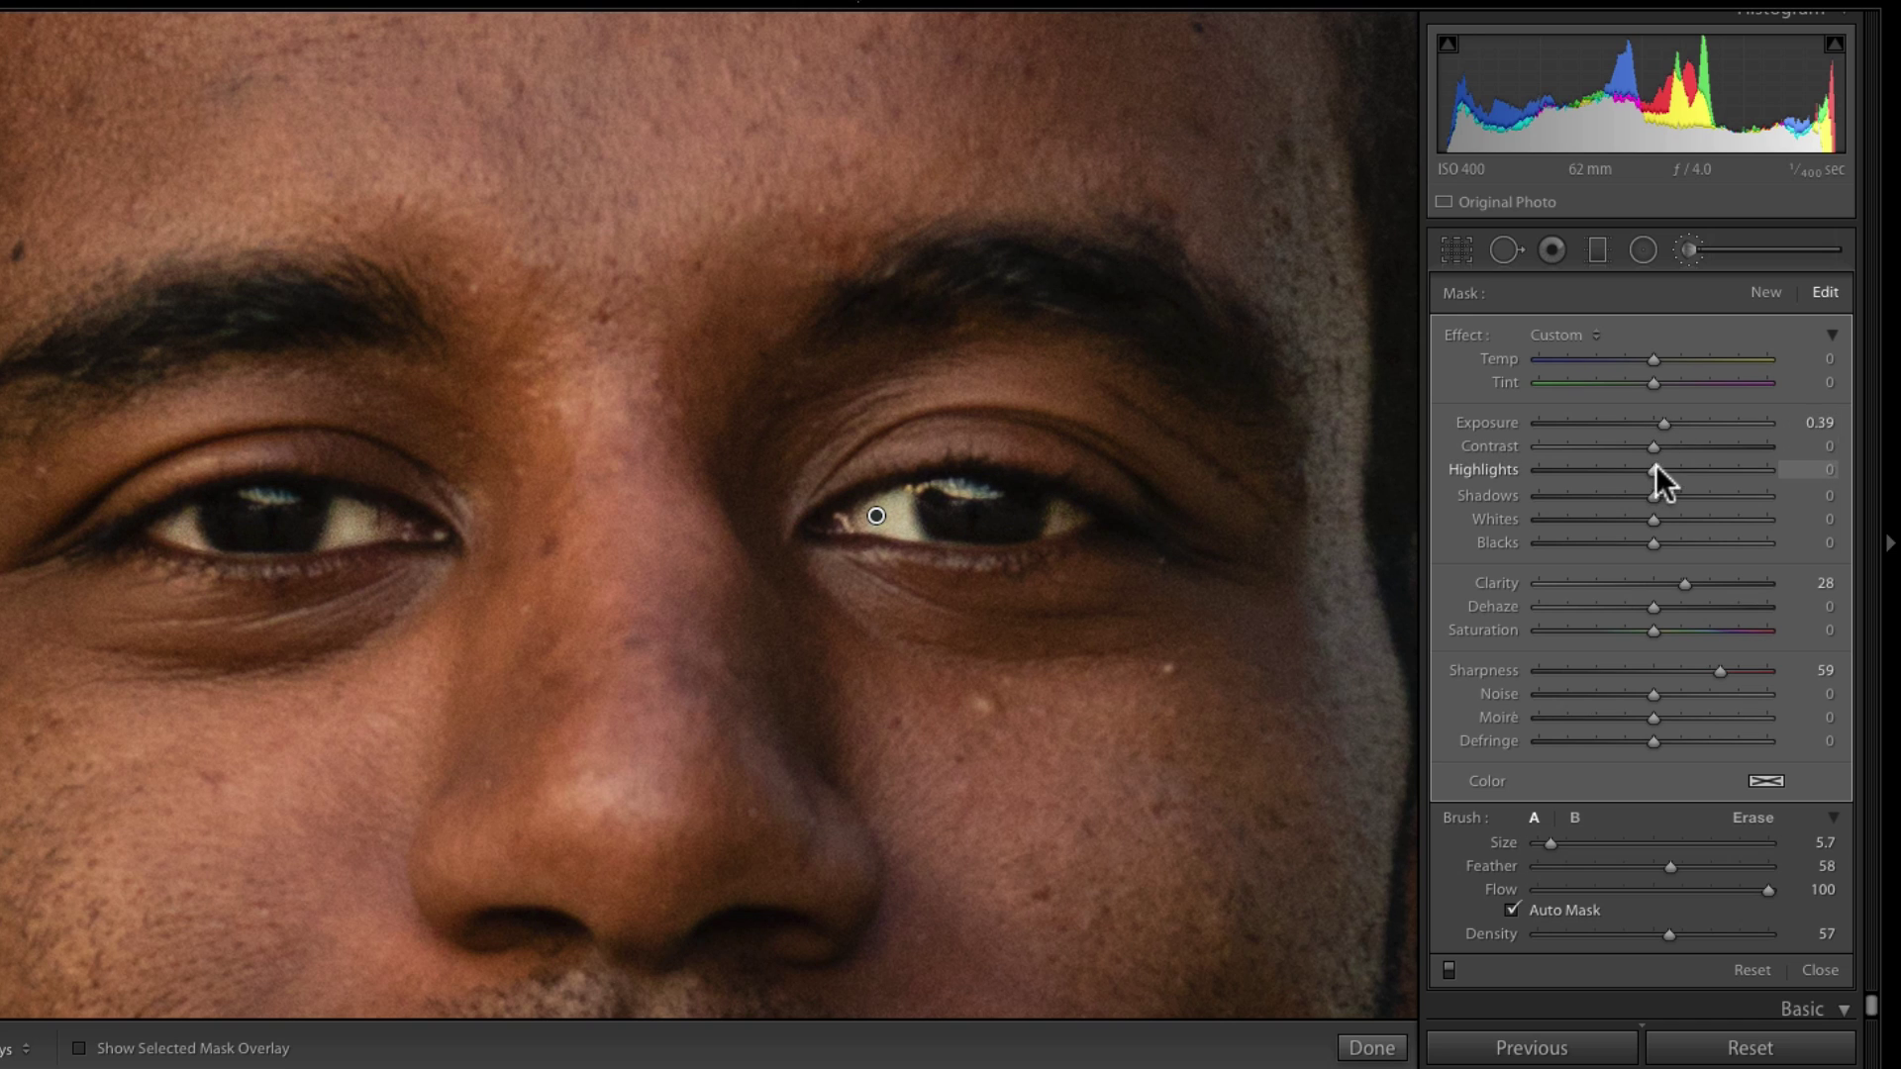
{"action": "left_click_drag", "start_coordinate": [1689, 467], "coordinate": [1693, 471]}
- Compare against the original, change Highlights to 46, and reset Exposure to 0.00
{"action": "key", "text": "z"}
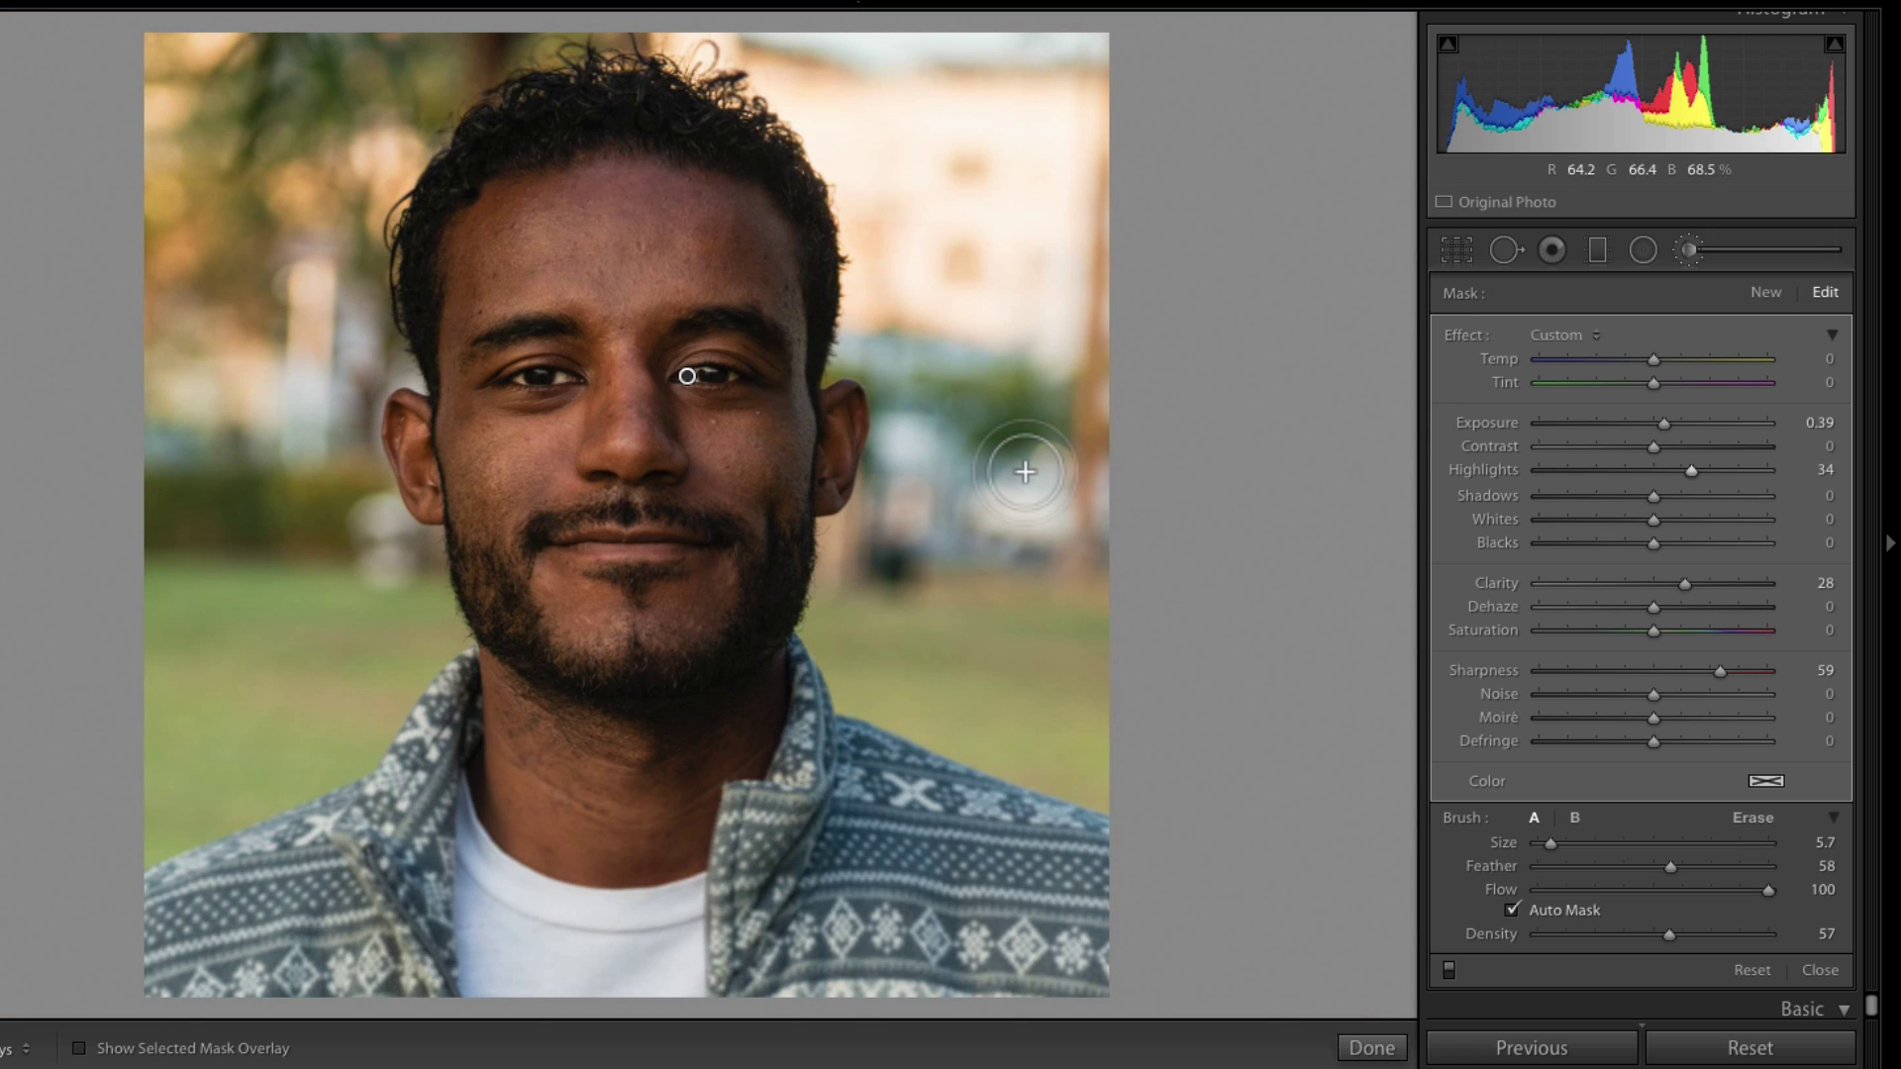
{"action": "key", "text": "backslash"}
{"action": "key", "text": "backslash"}
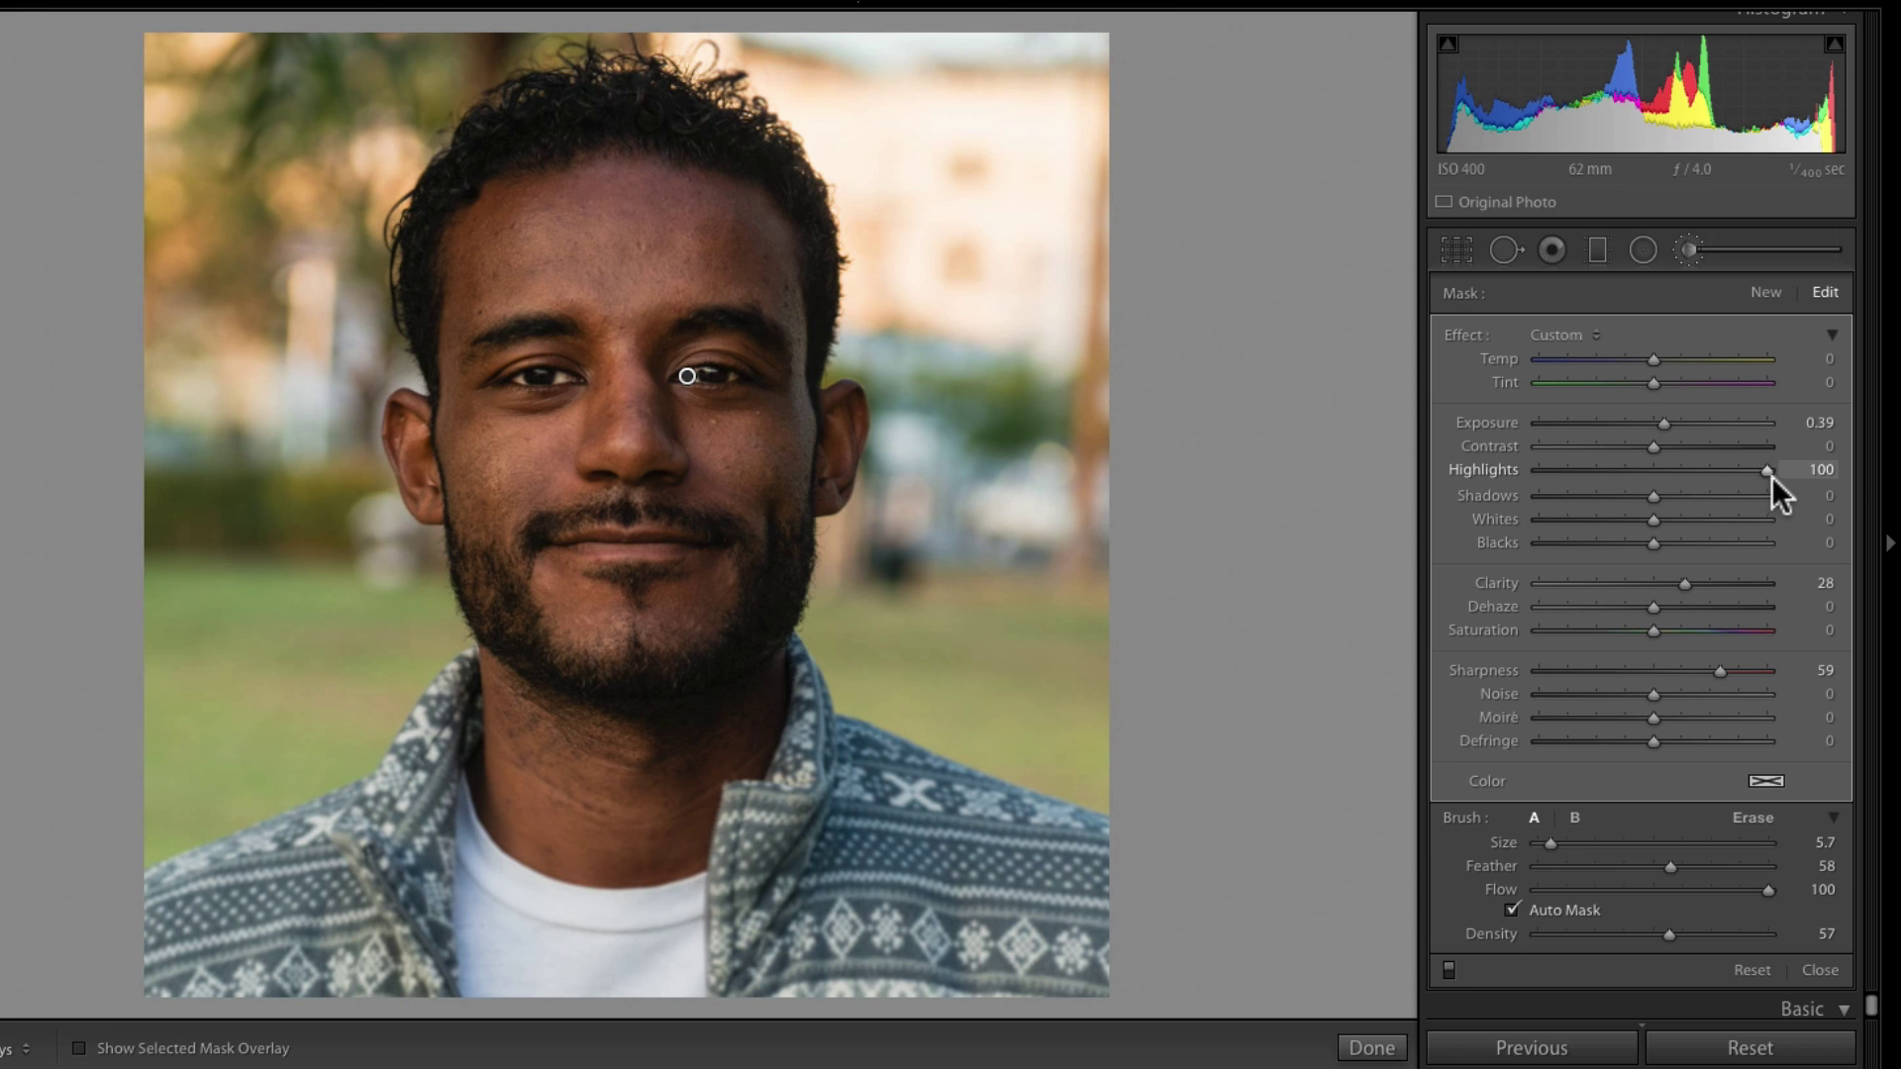
{"action": "left_click", "coordinate": [1706, 476]}
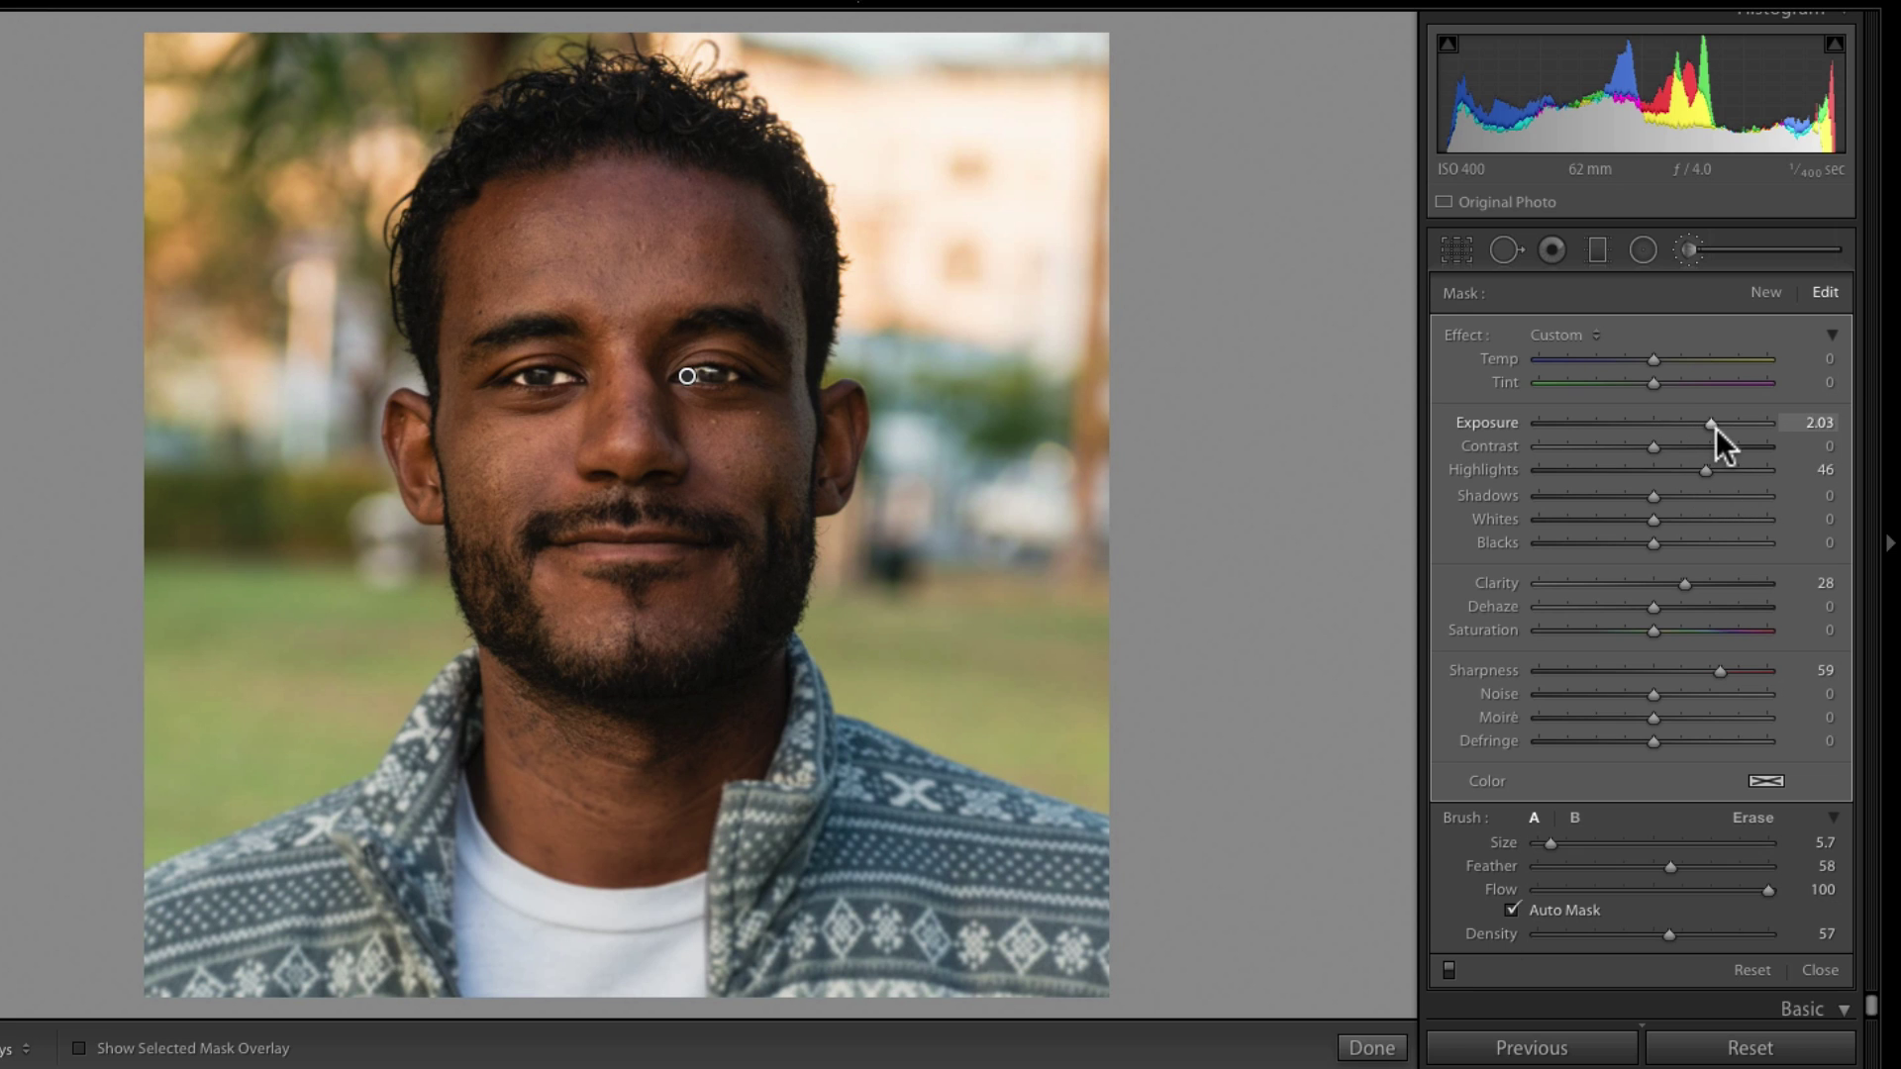
{"action": "left_click_drag", "start_coordinate": [1714, 428], "coordinate": [1708, 425]}
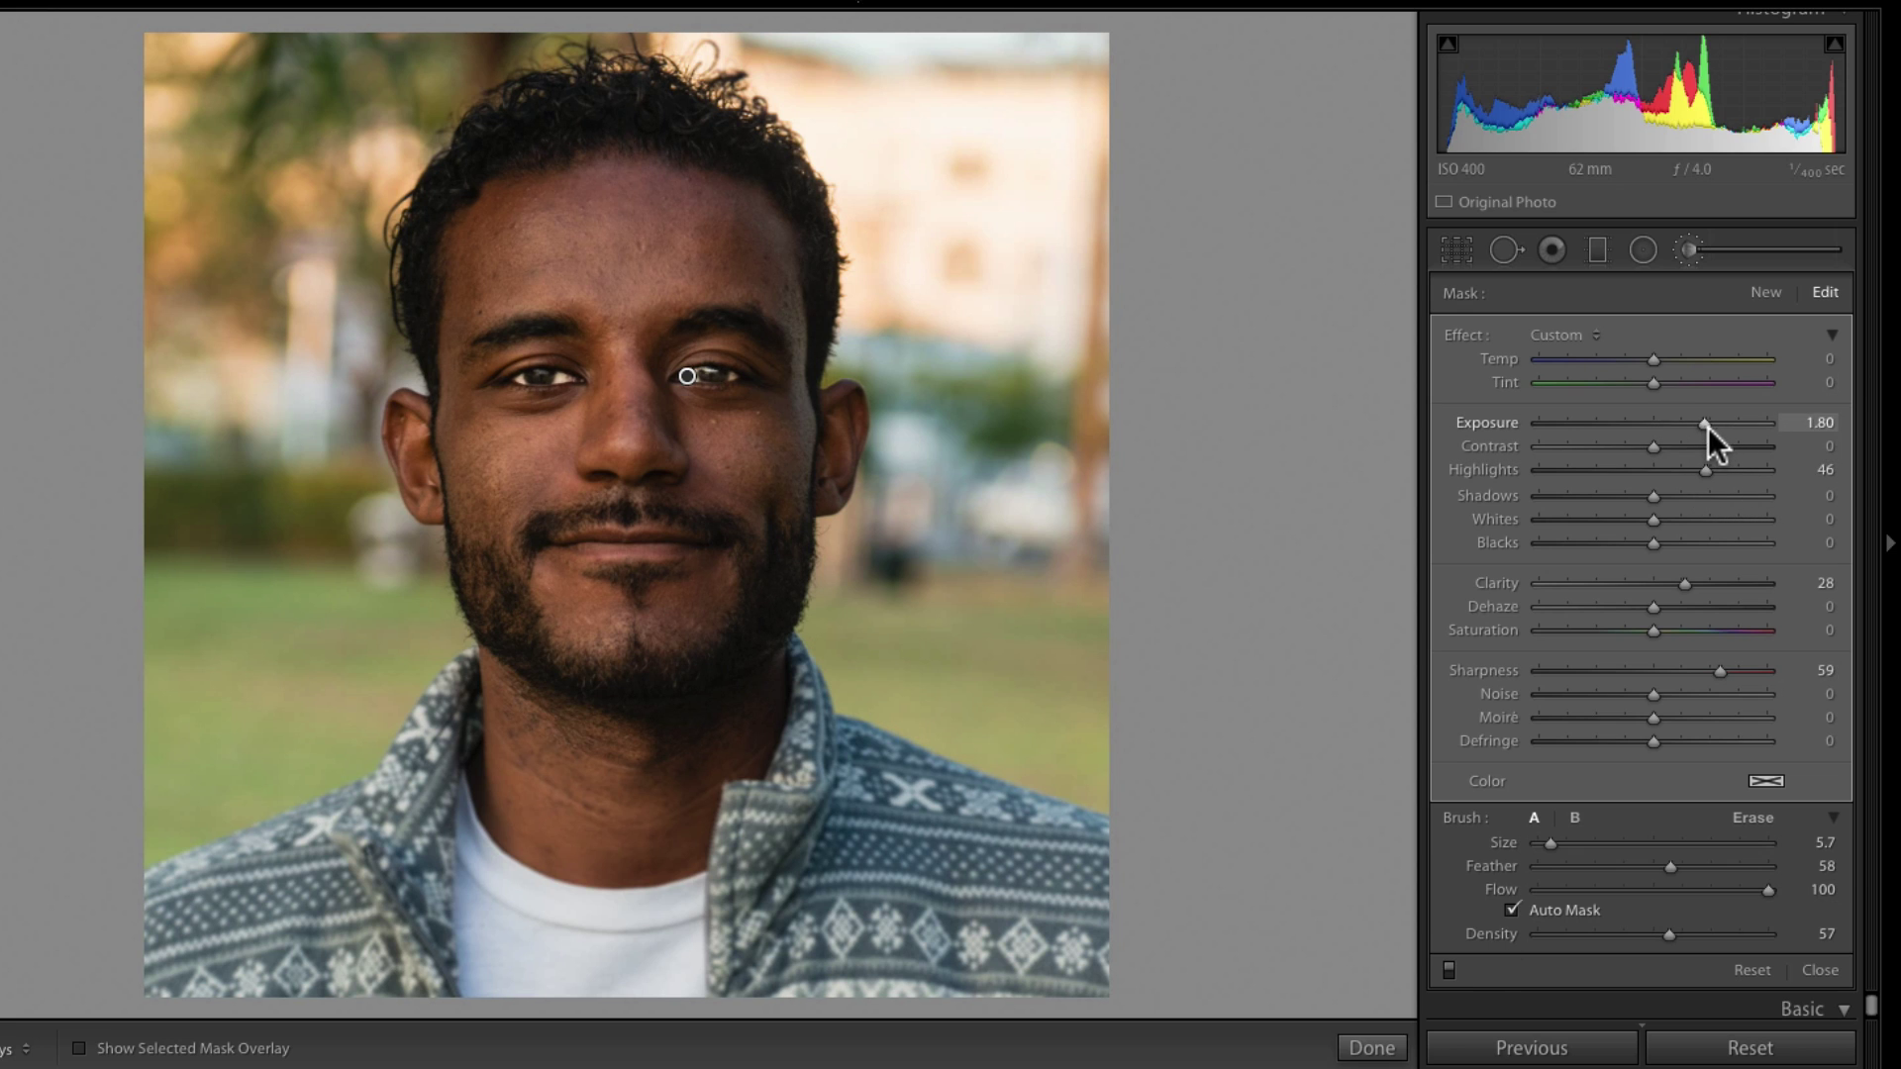
{"action": "left_click", "coordinate": [1451, 968]}
{"action": "left_click", "coordinate": [1451, 967]}
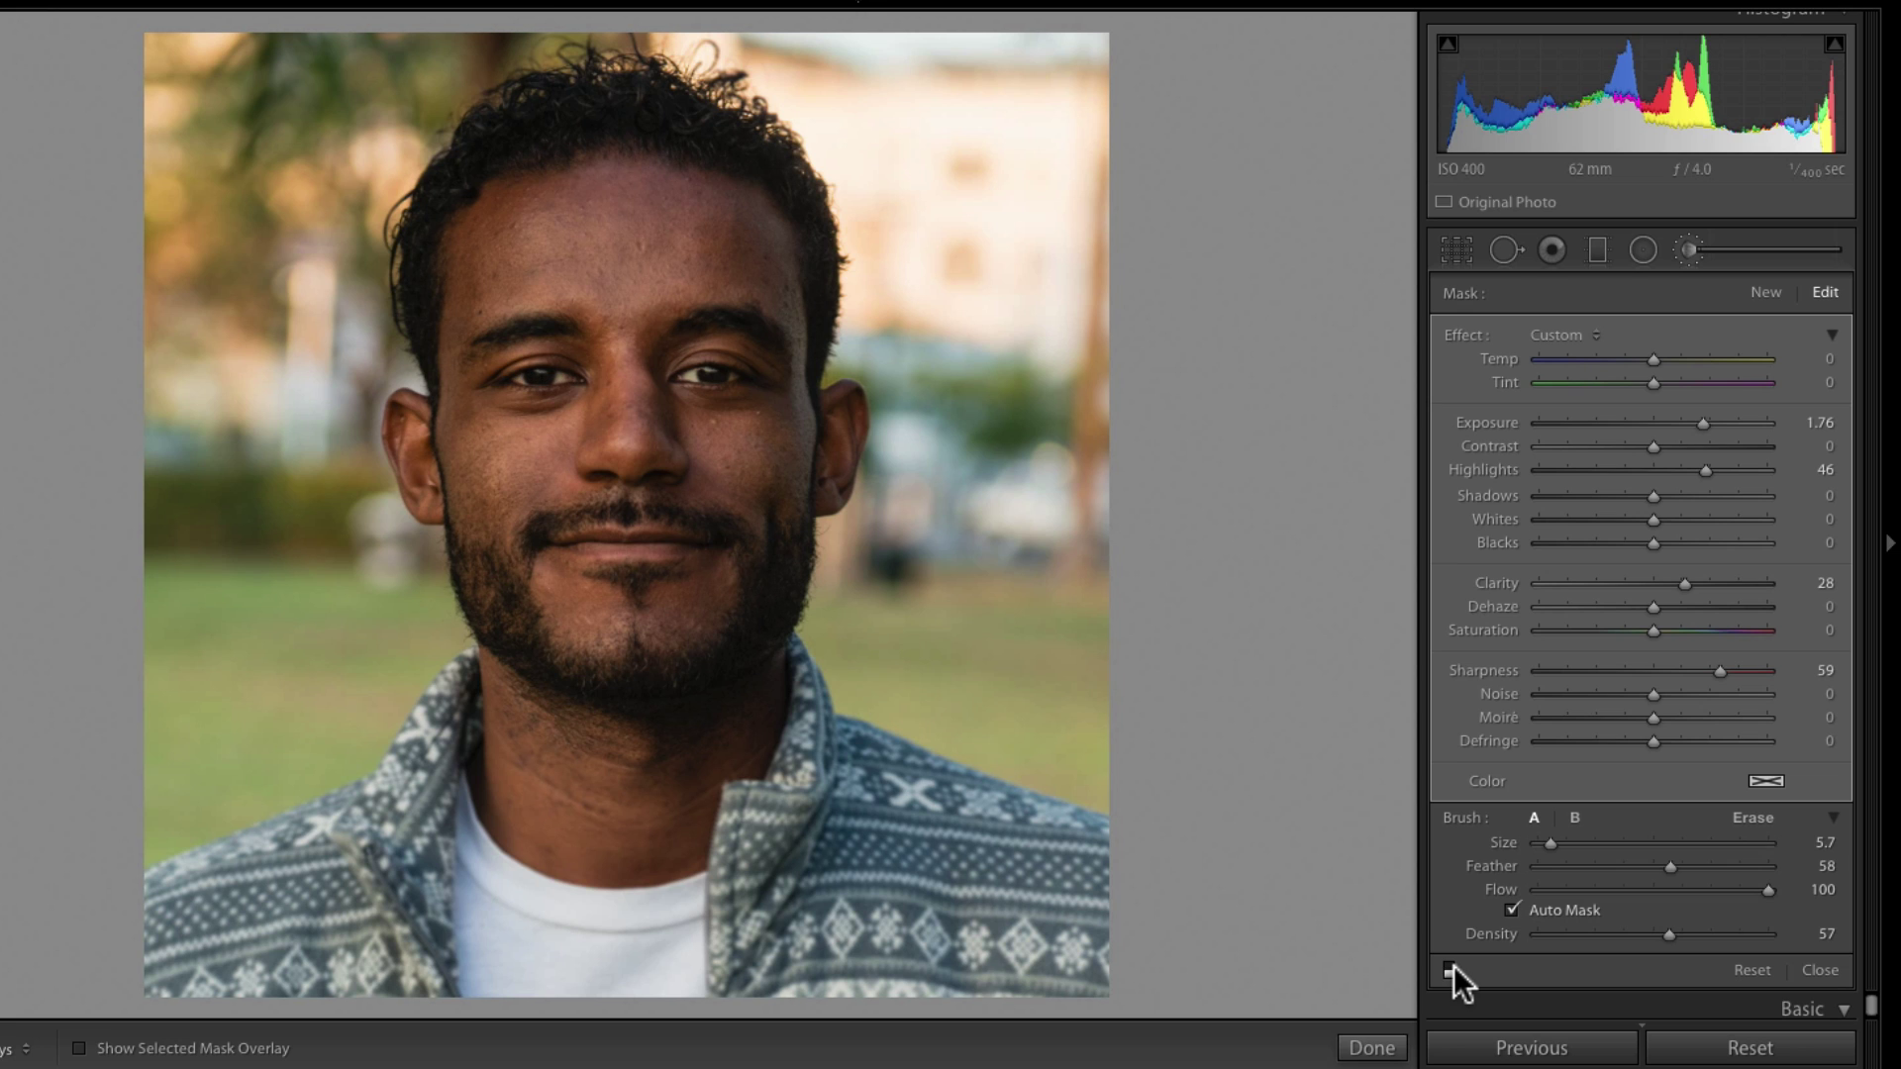
{"action": "left_click", "coordinate": [1451, 968]}
{"action": "left_click", "coordinate": [1452, 967]}
{"action": "left_click_drag", "start_coordinate": [1699, 424], "coordinate": [1703, 421]}
{"action": "double_click", "coordinate": [1588, 436]}
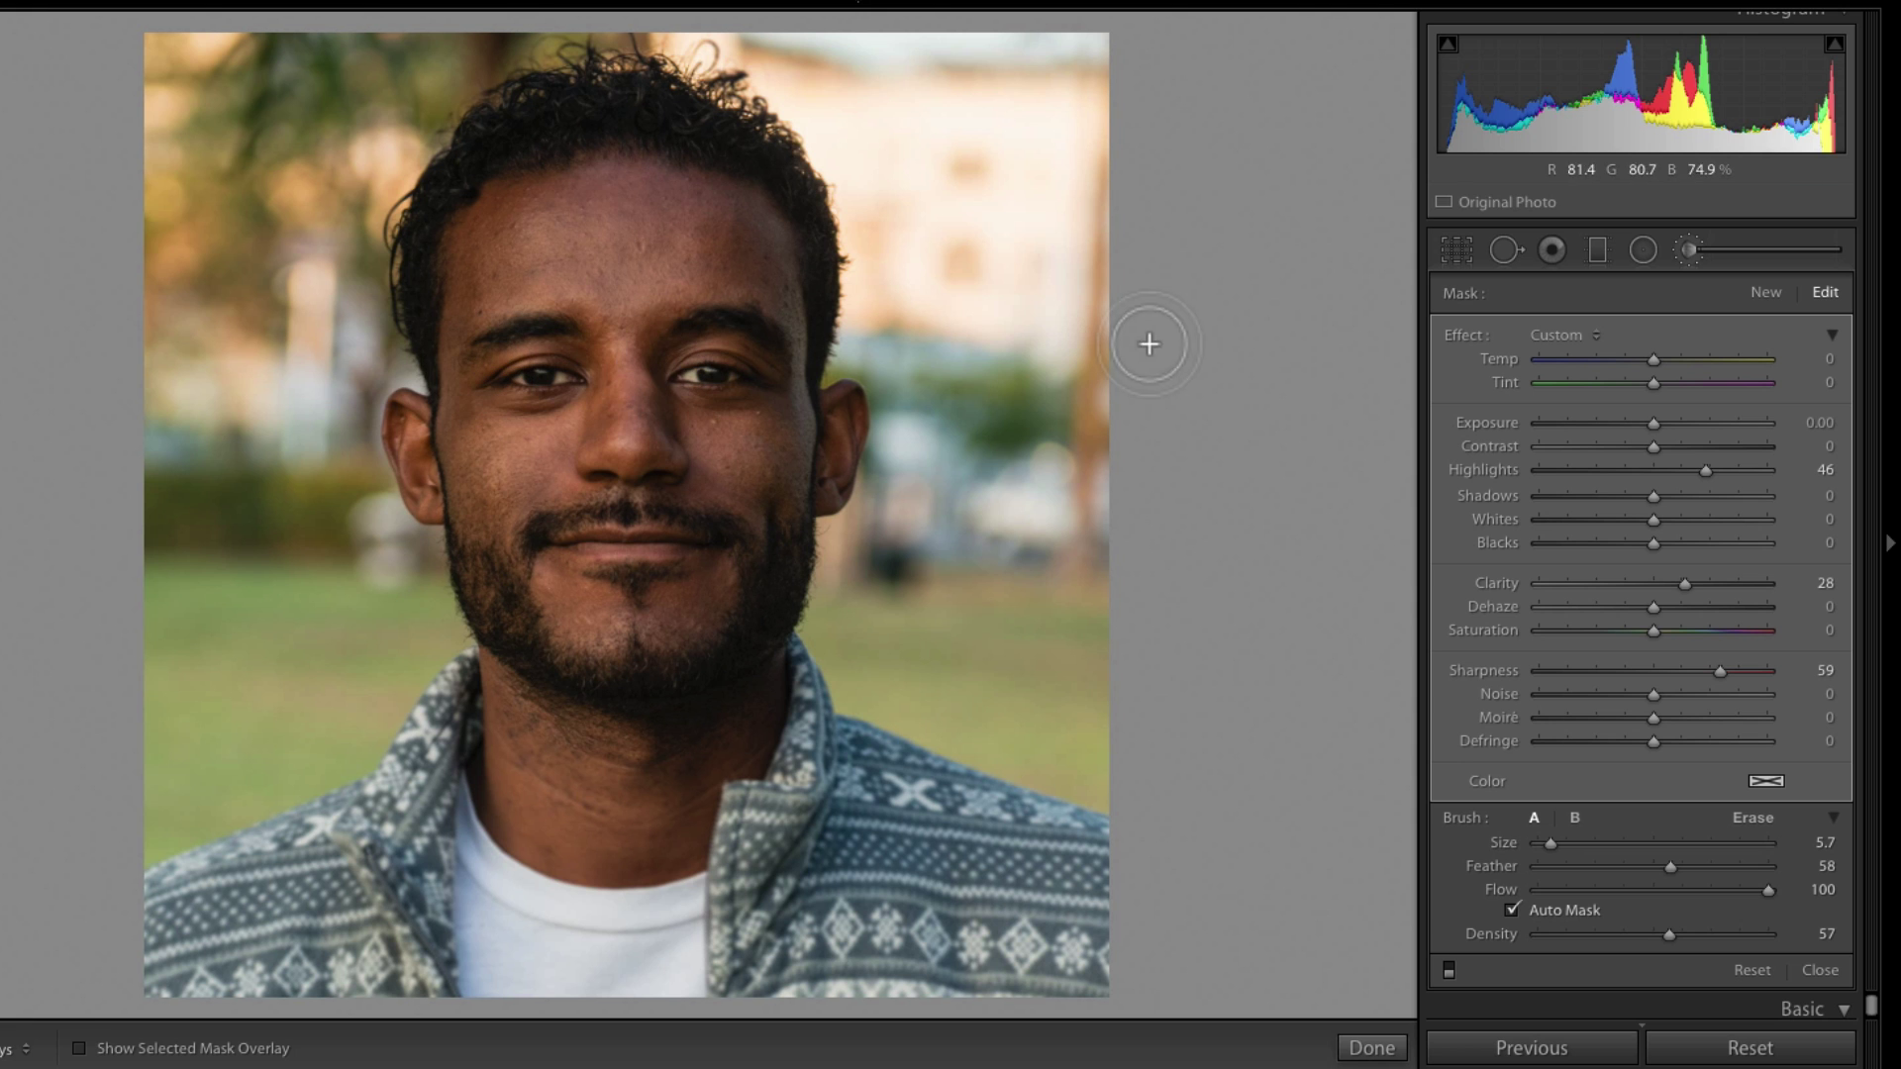
- Return eye Highlights to 34 and paint the eye effect over the right eye
{"action": "left_click_drag", "start_coordinate": [1701, 467], "coordinate": [1686, 468]}
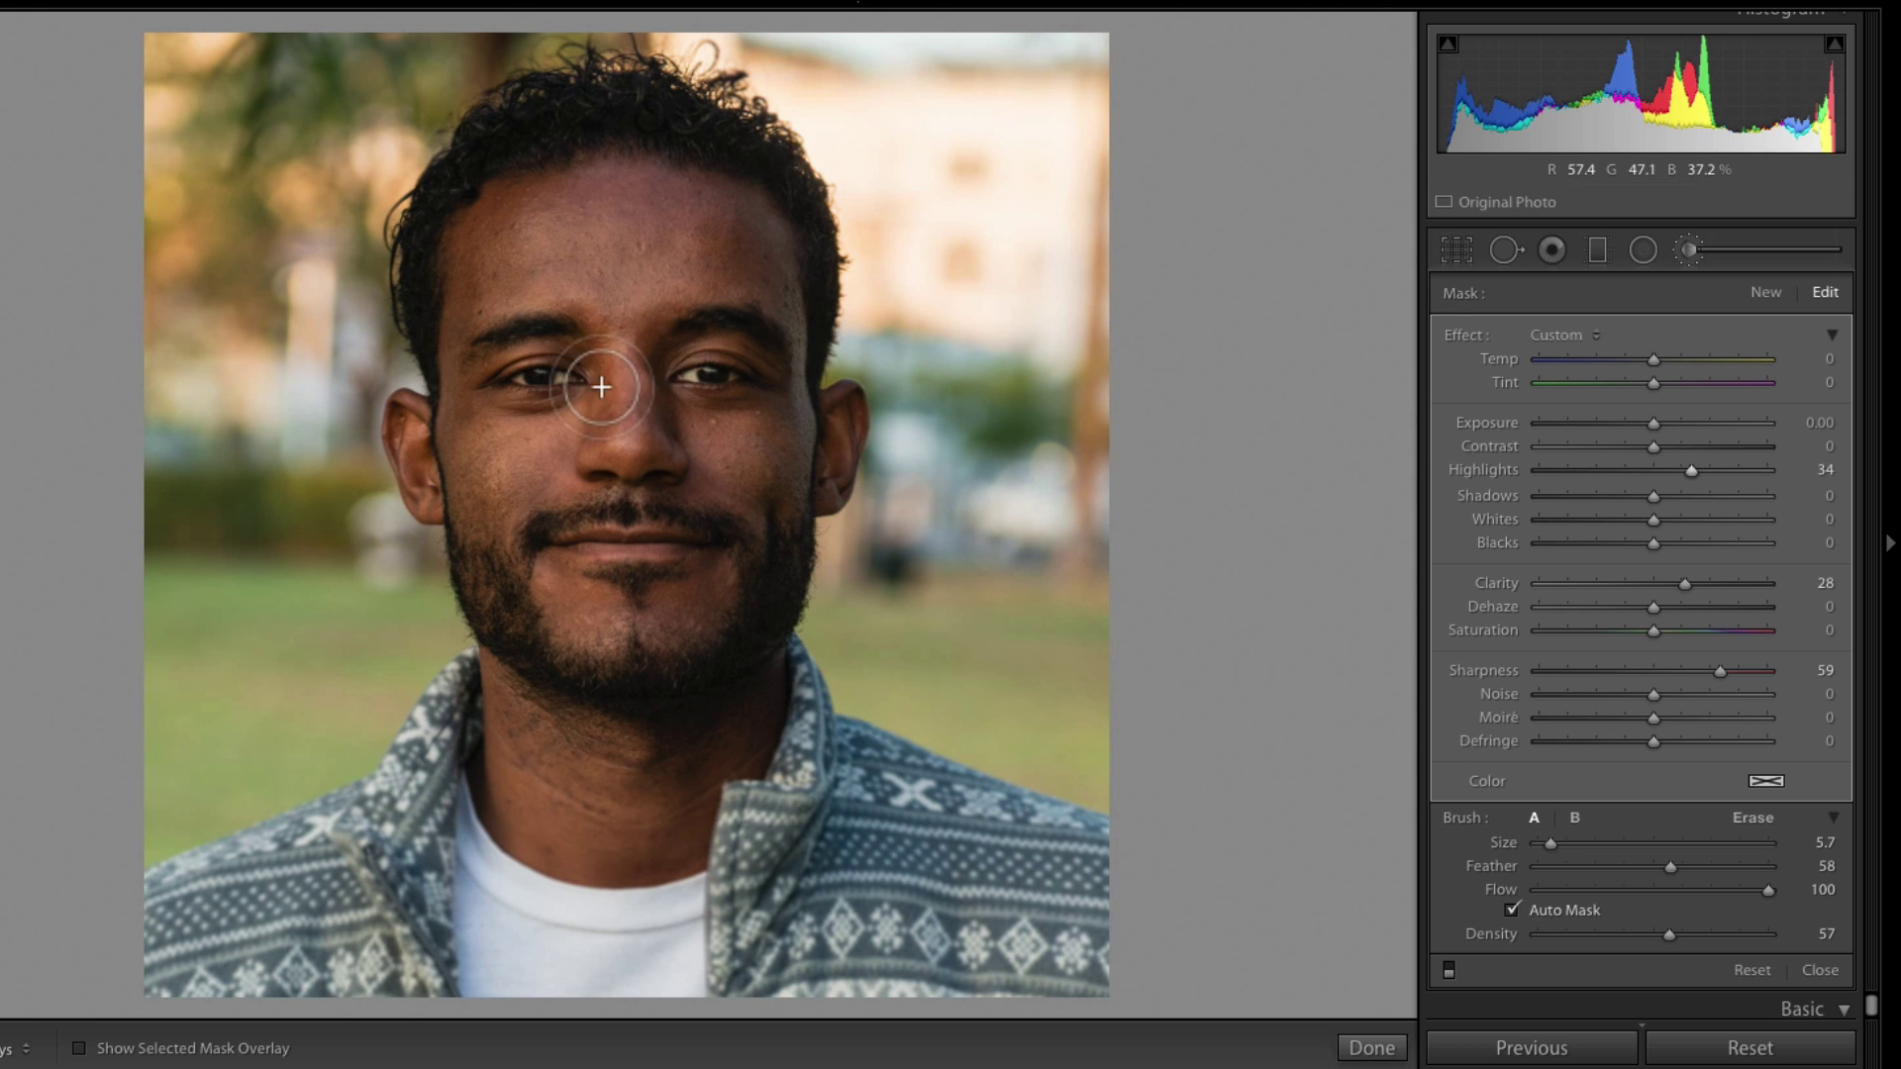
{"action": "key", "text": "z"}
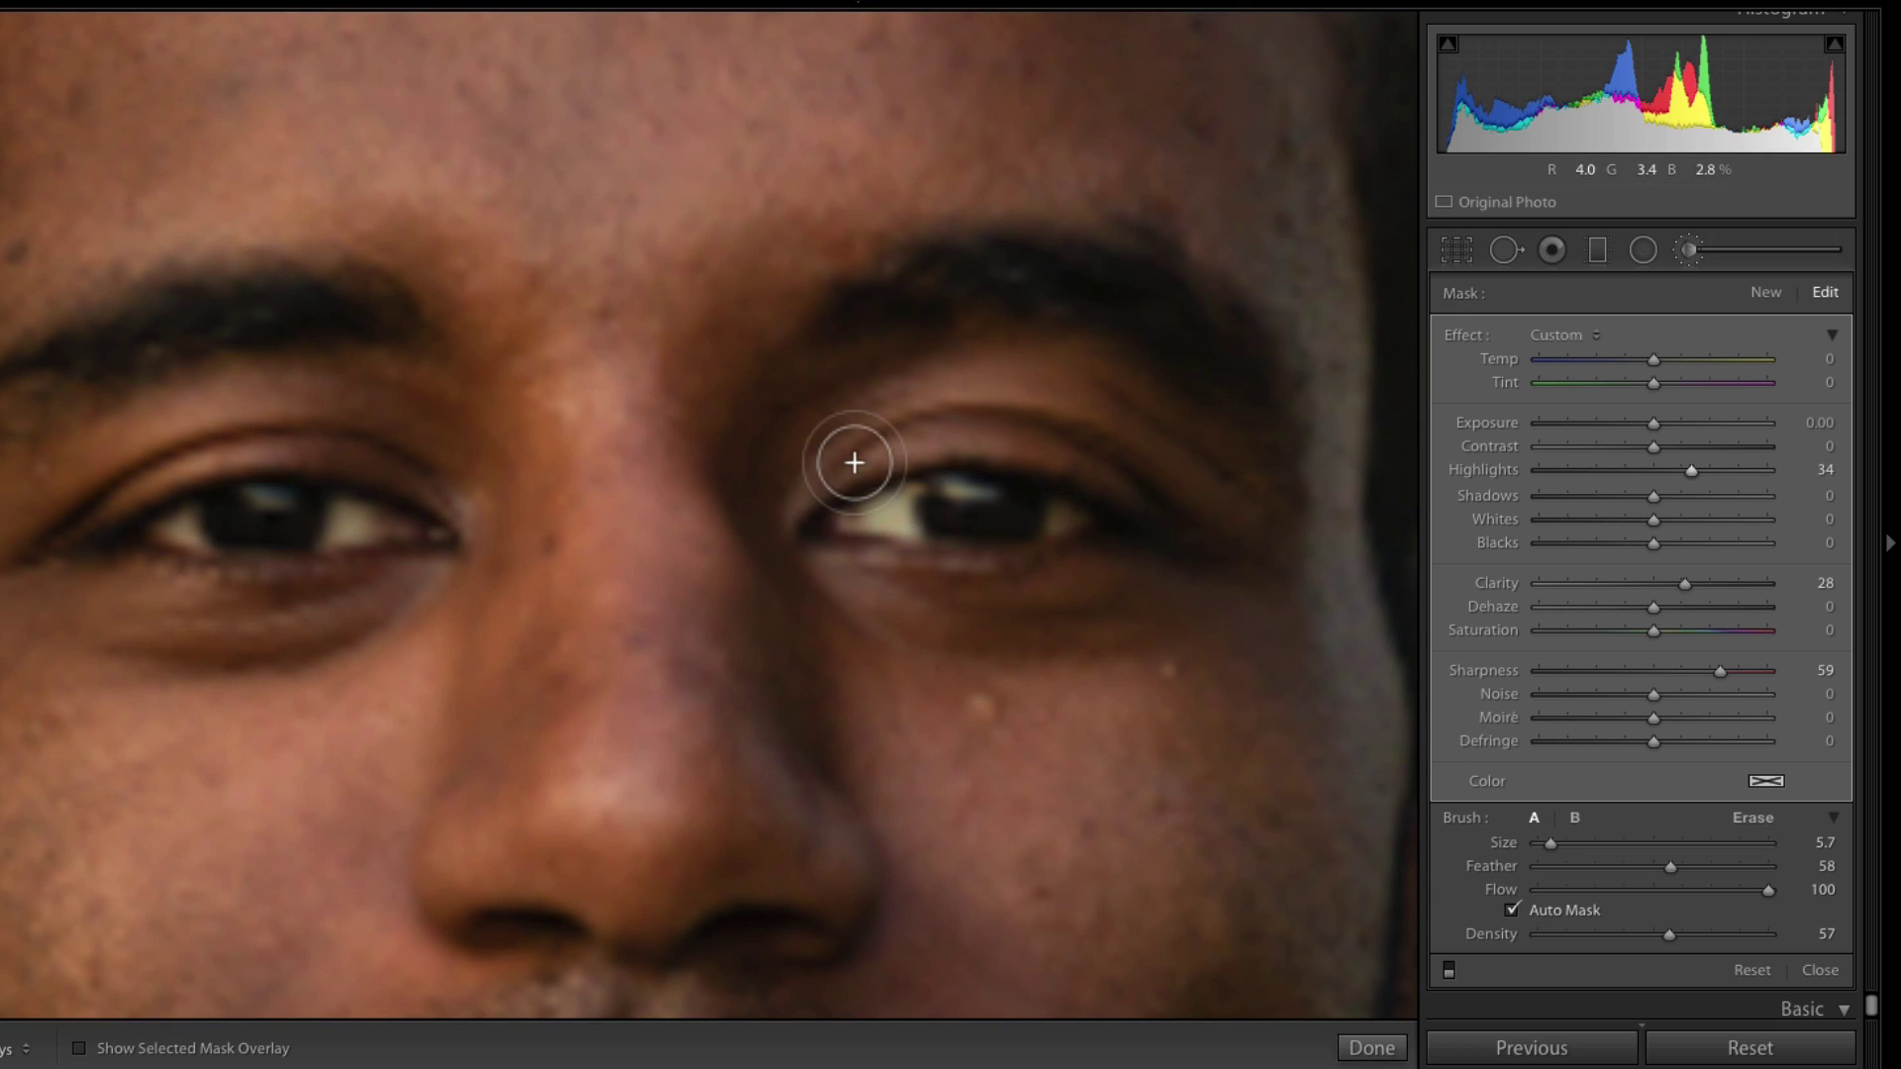
{"action": "mouse_move", "coordinate": [854, 462]}
{"action": "left_mouse_down"}
{"action": "mouse_move", "coordinate": [1162, 415]}
{"action": "mouse_move", "coordinate": [1127, 354]}
{"action": "mouse_move", "coordinate": [1186, 446]}
{"action": "mouse_move", "coordinate": [1277, 406]}
{"action": "mouse_move", "coordinate": [848, 433]}
{"action": "left_mouse_up"}
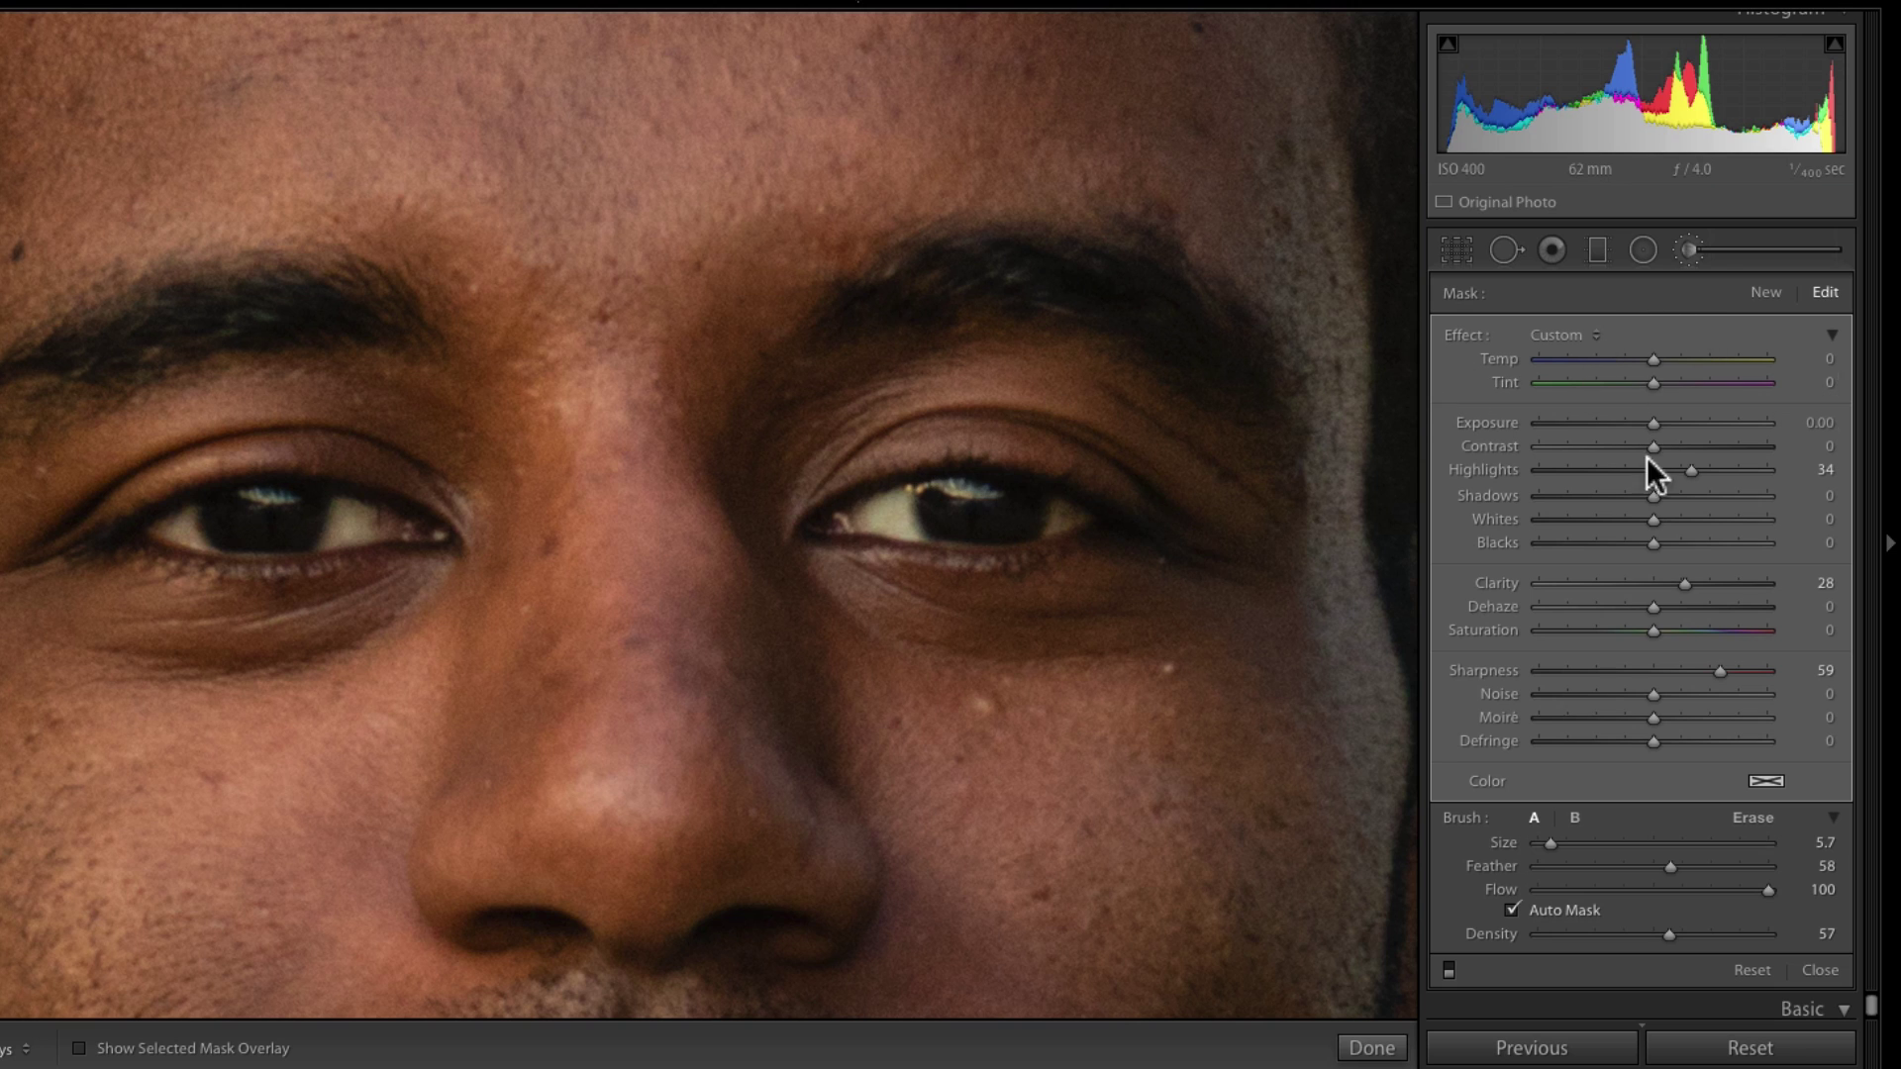
{"action": "left_click", "coordinate": [1571, 333]}
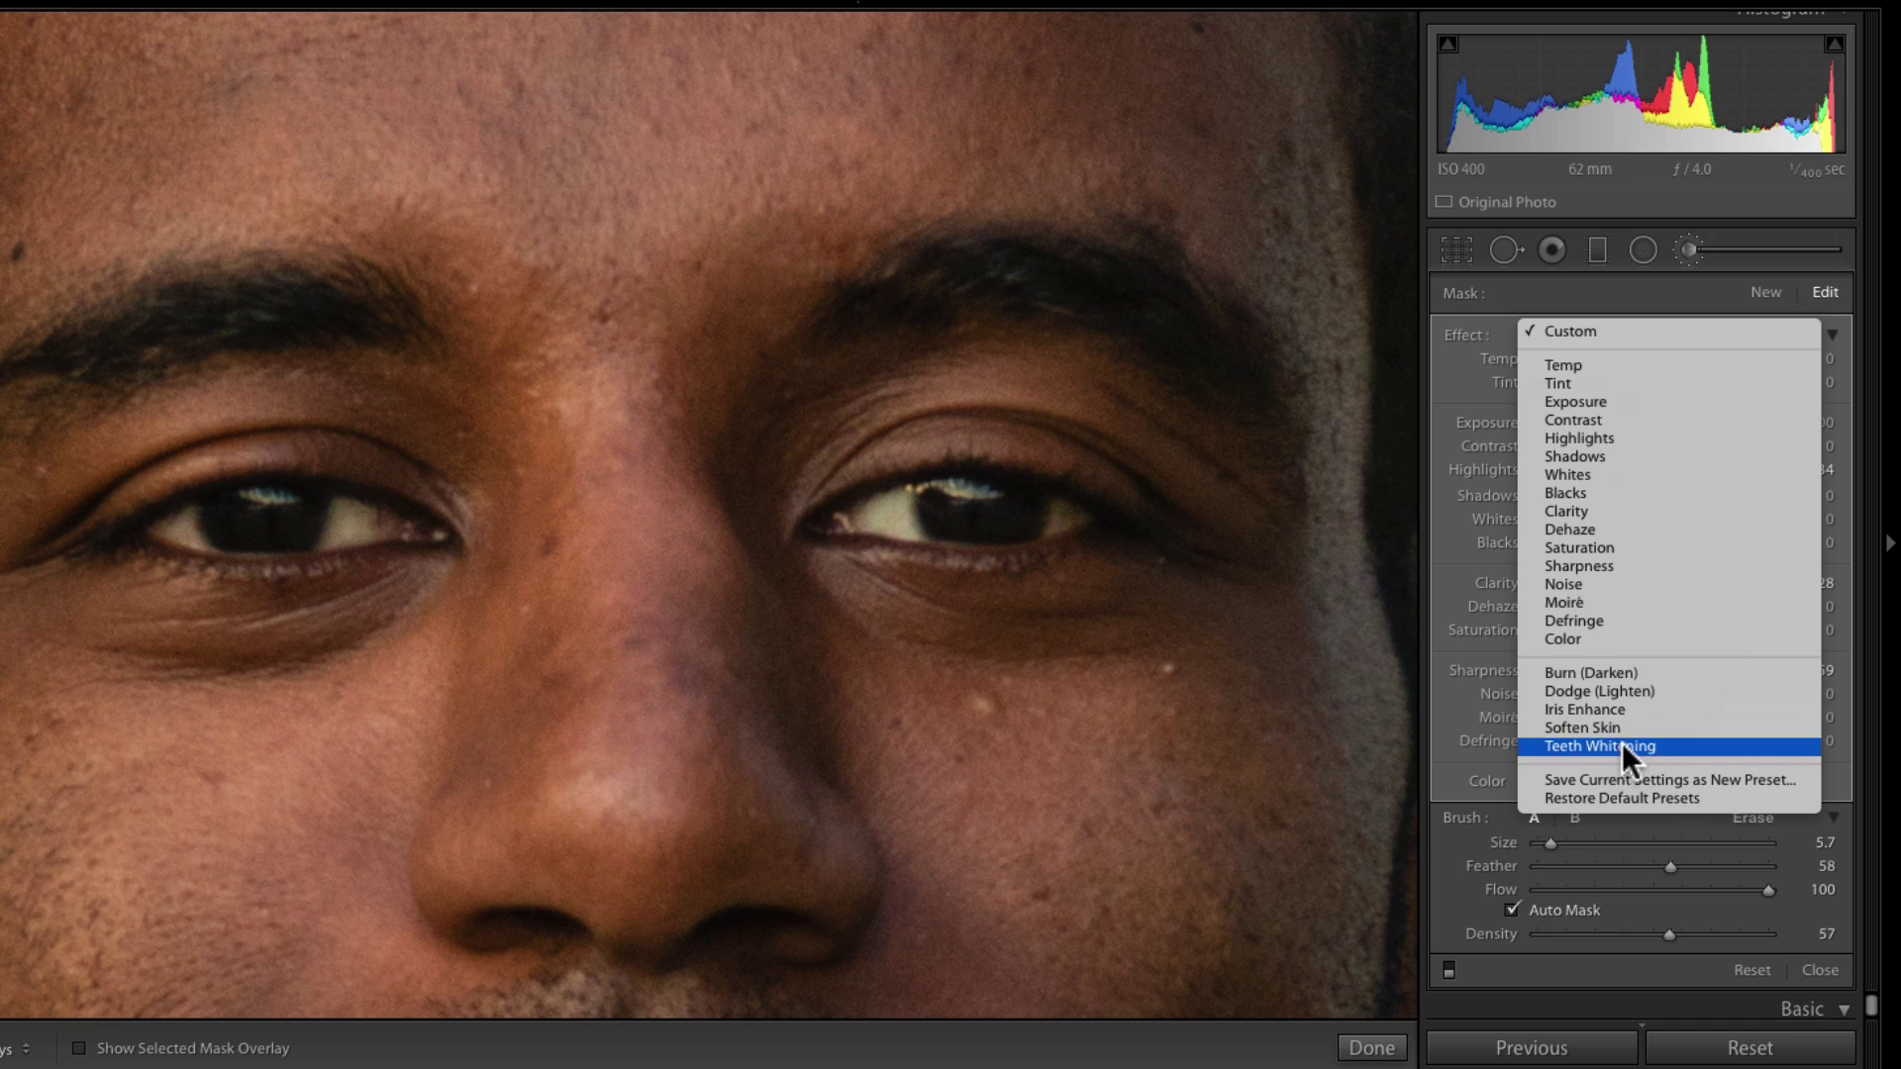
{"action": "key", "text": "space"}
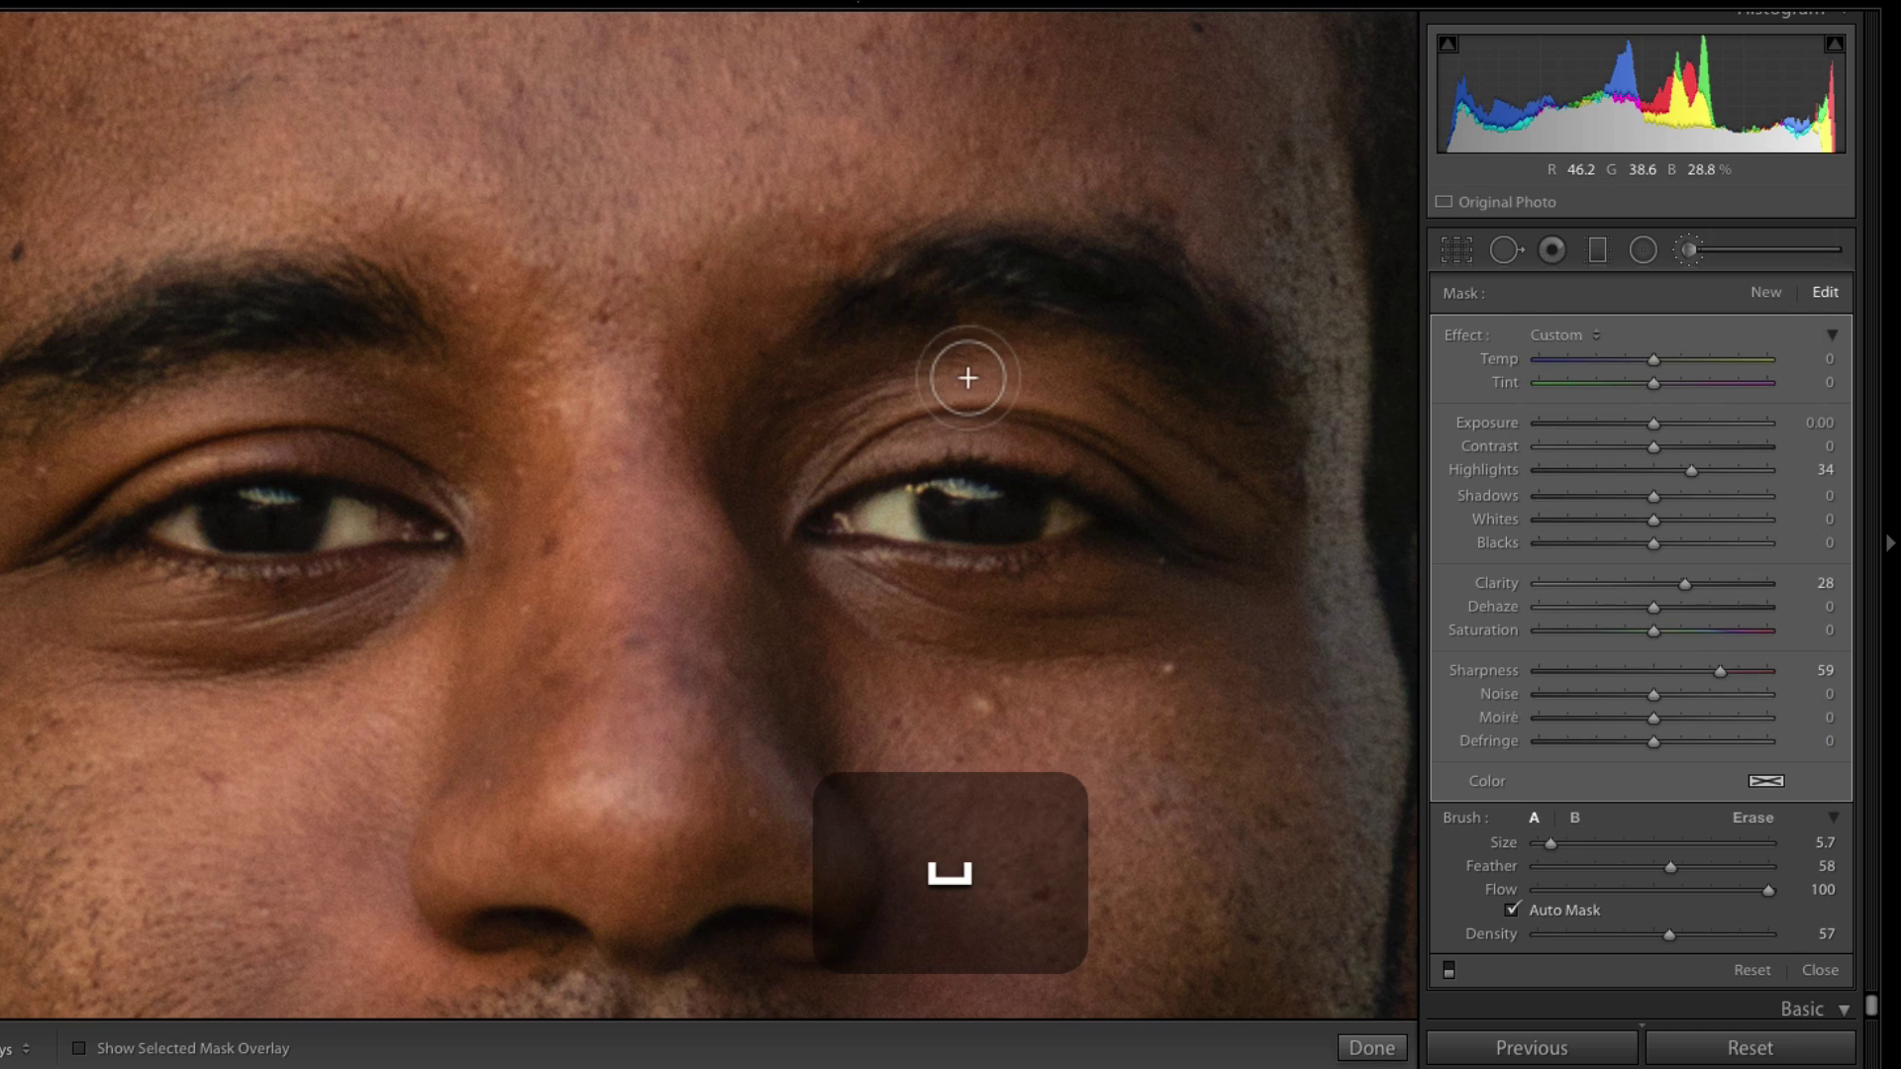
{"action": "key", "text": "z"}
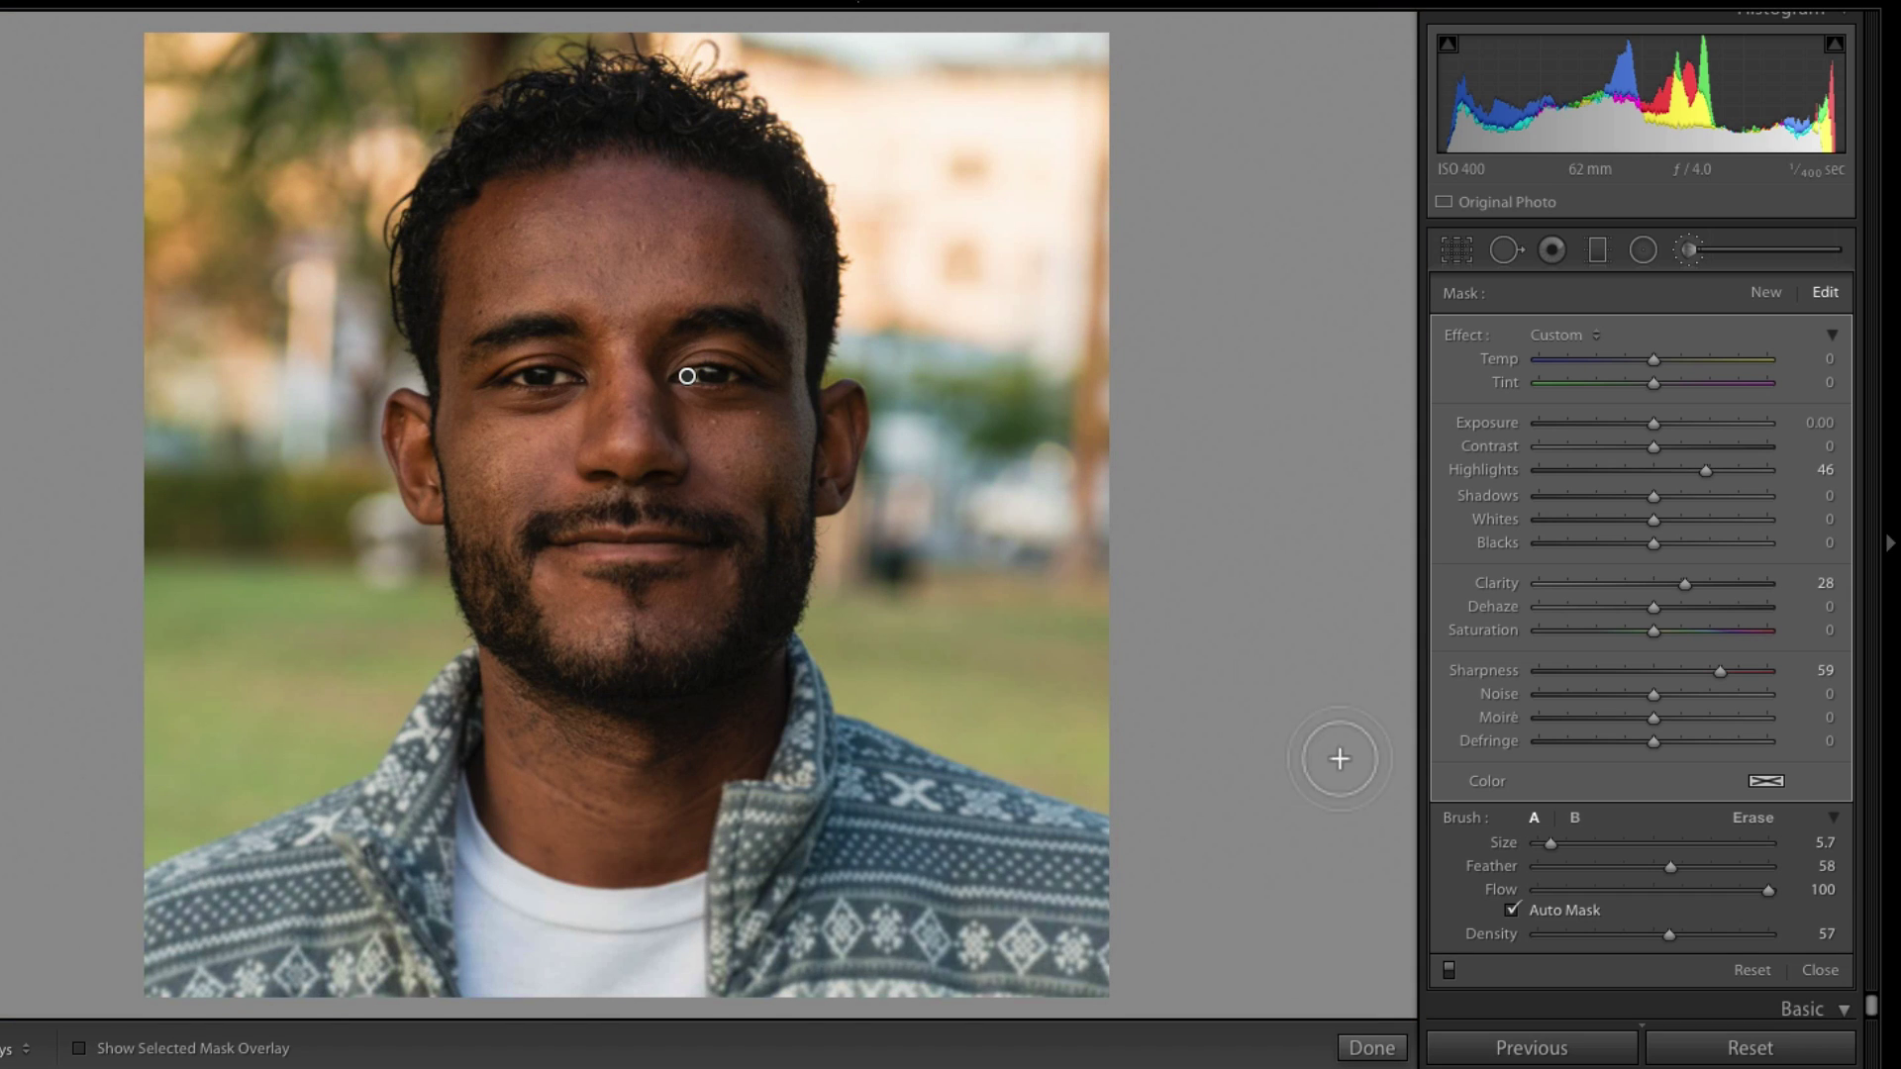
{"action": "key", "text": "z"}
{"action": "key", "text": "z"}
- Start a fresh brush with the Soften Skin preset (Clarity −100, Sharpness 25) at Size 6.9
{"action": "left_click", "coordinate": [1687, 246]}
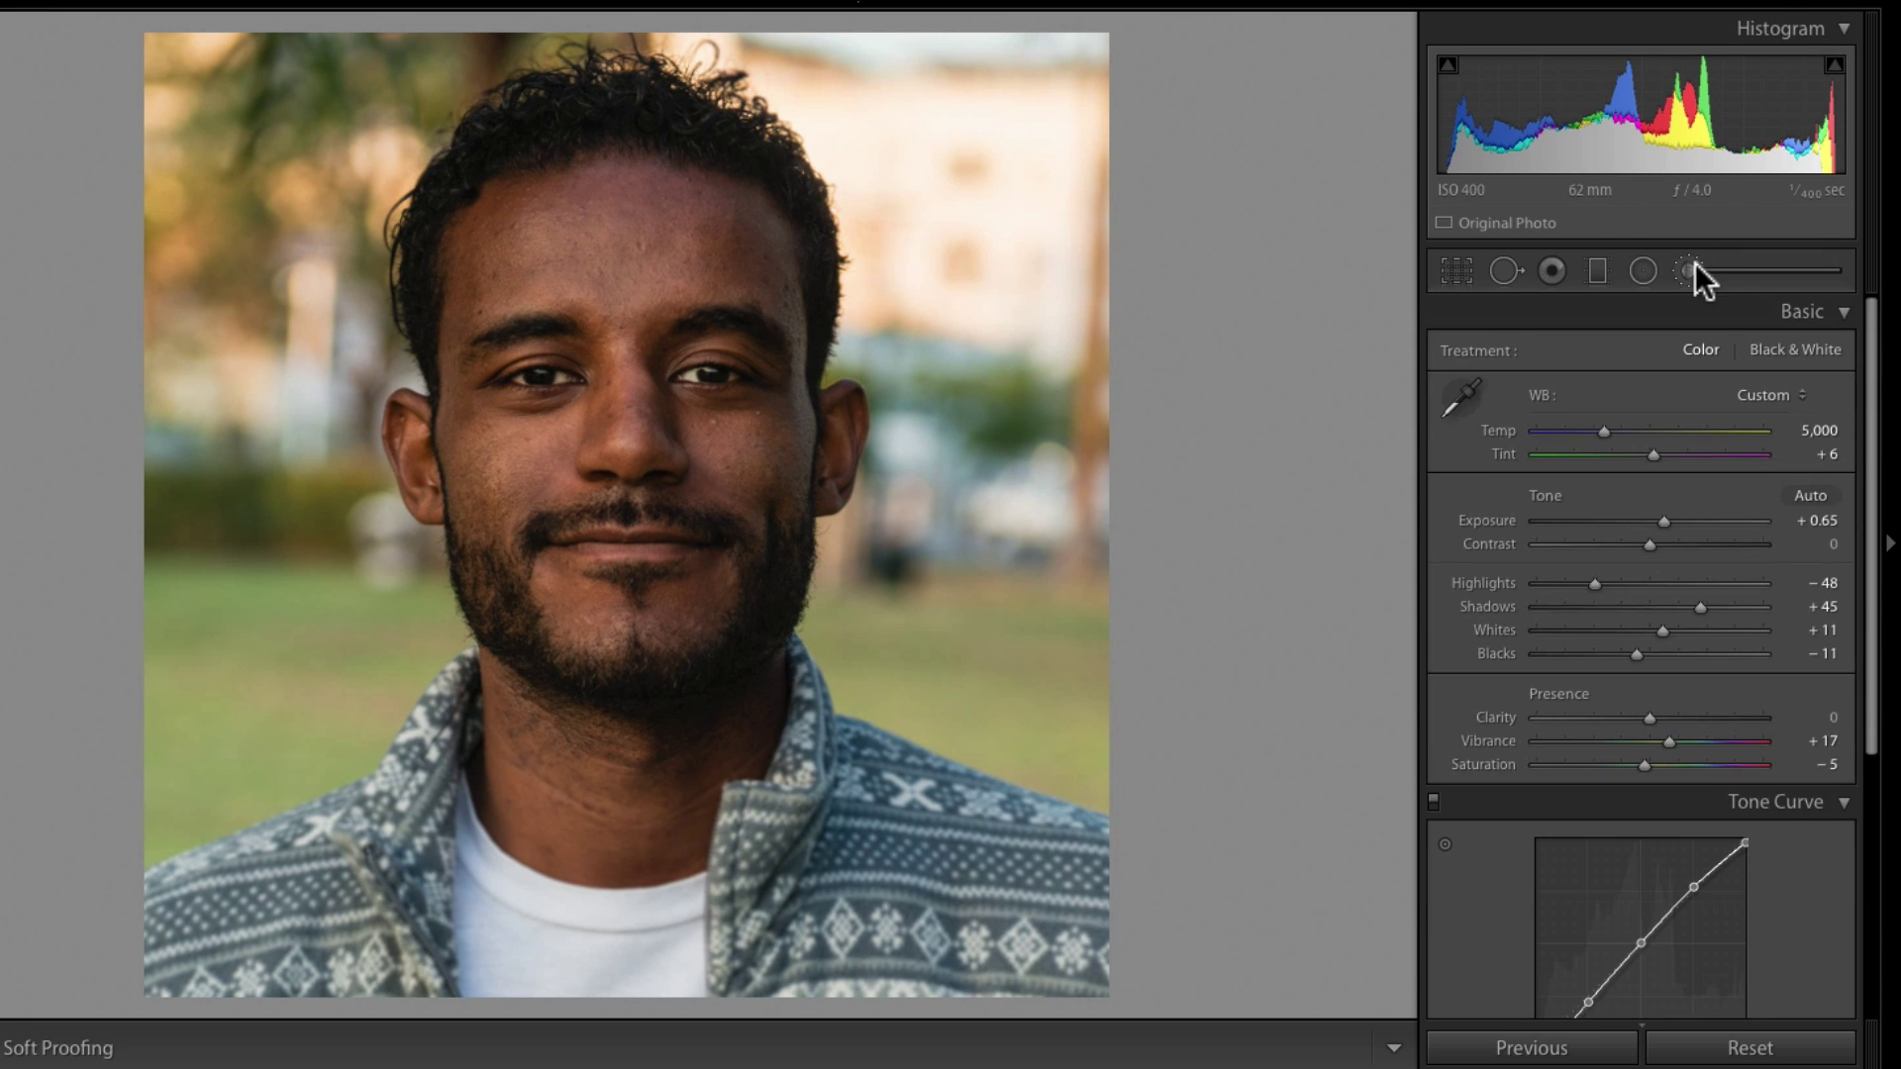
{"action": "left_click", "coordinate": [1693, 257]}
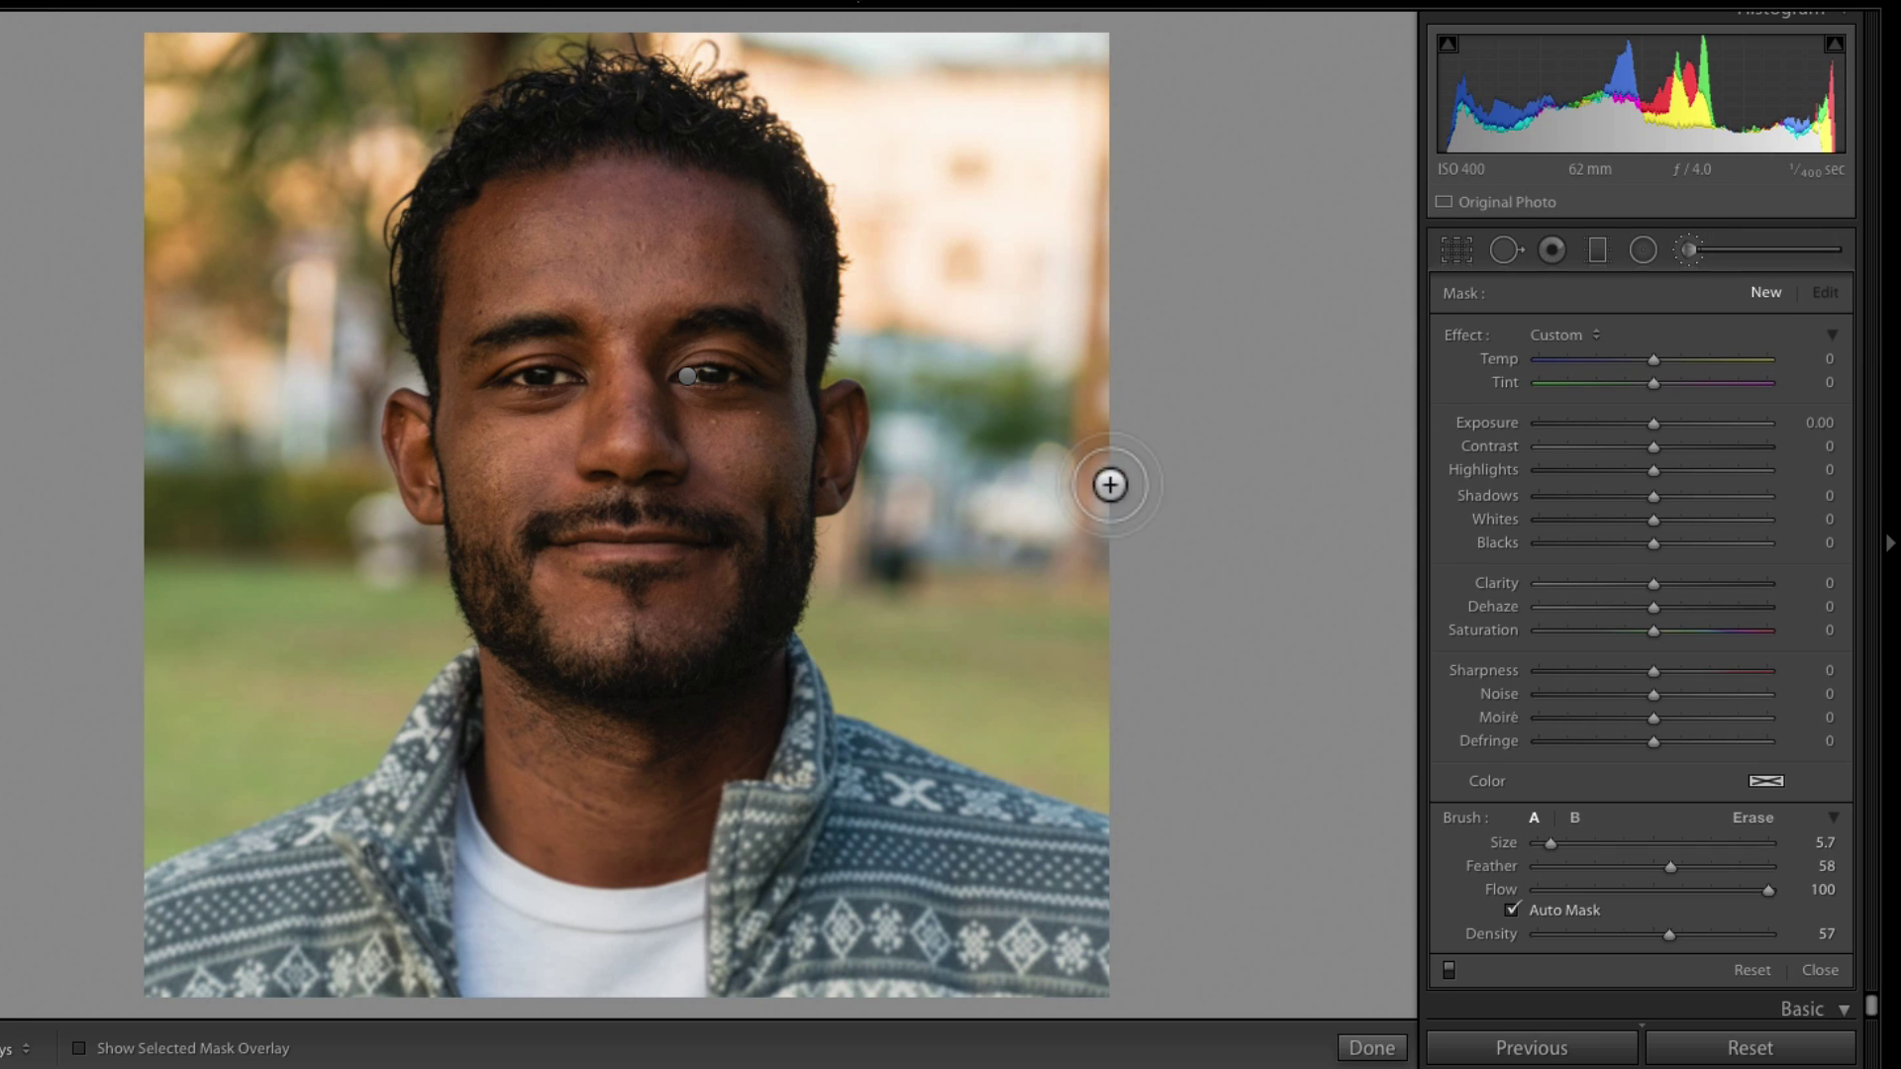
{"action": "left_click", "coordinate": [1550, 333]}
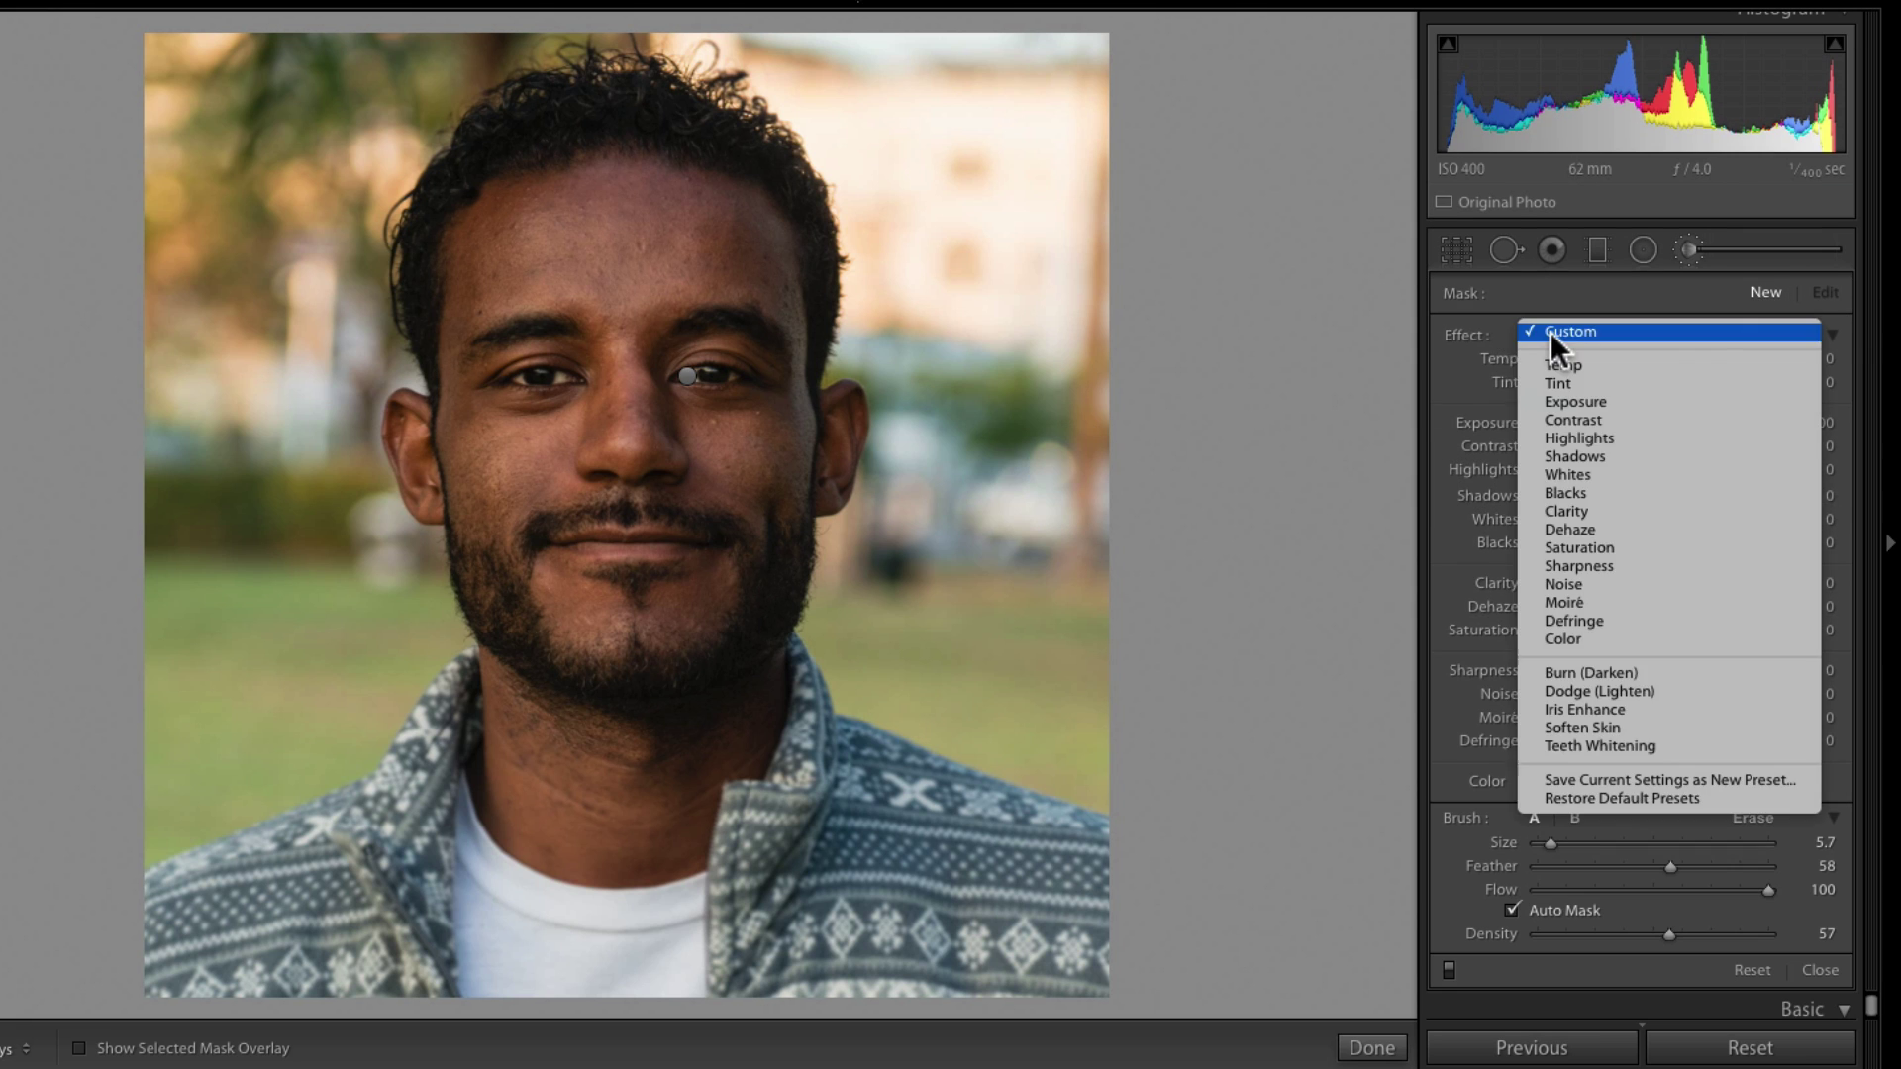
{"action": "left_click", "coordinate": [1676, 727]}
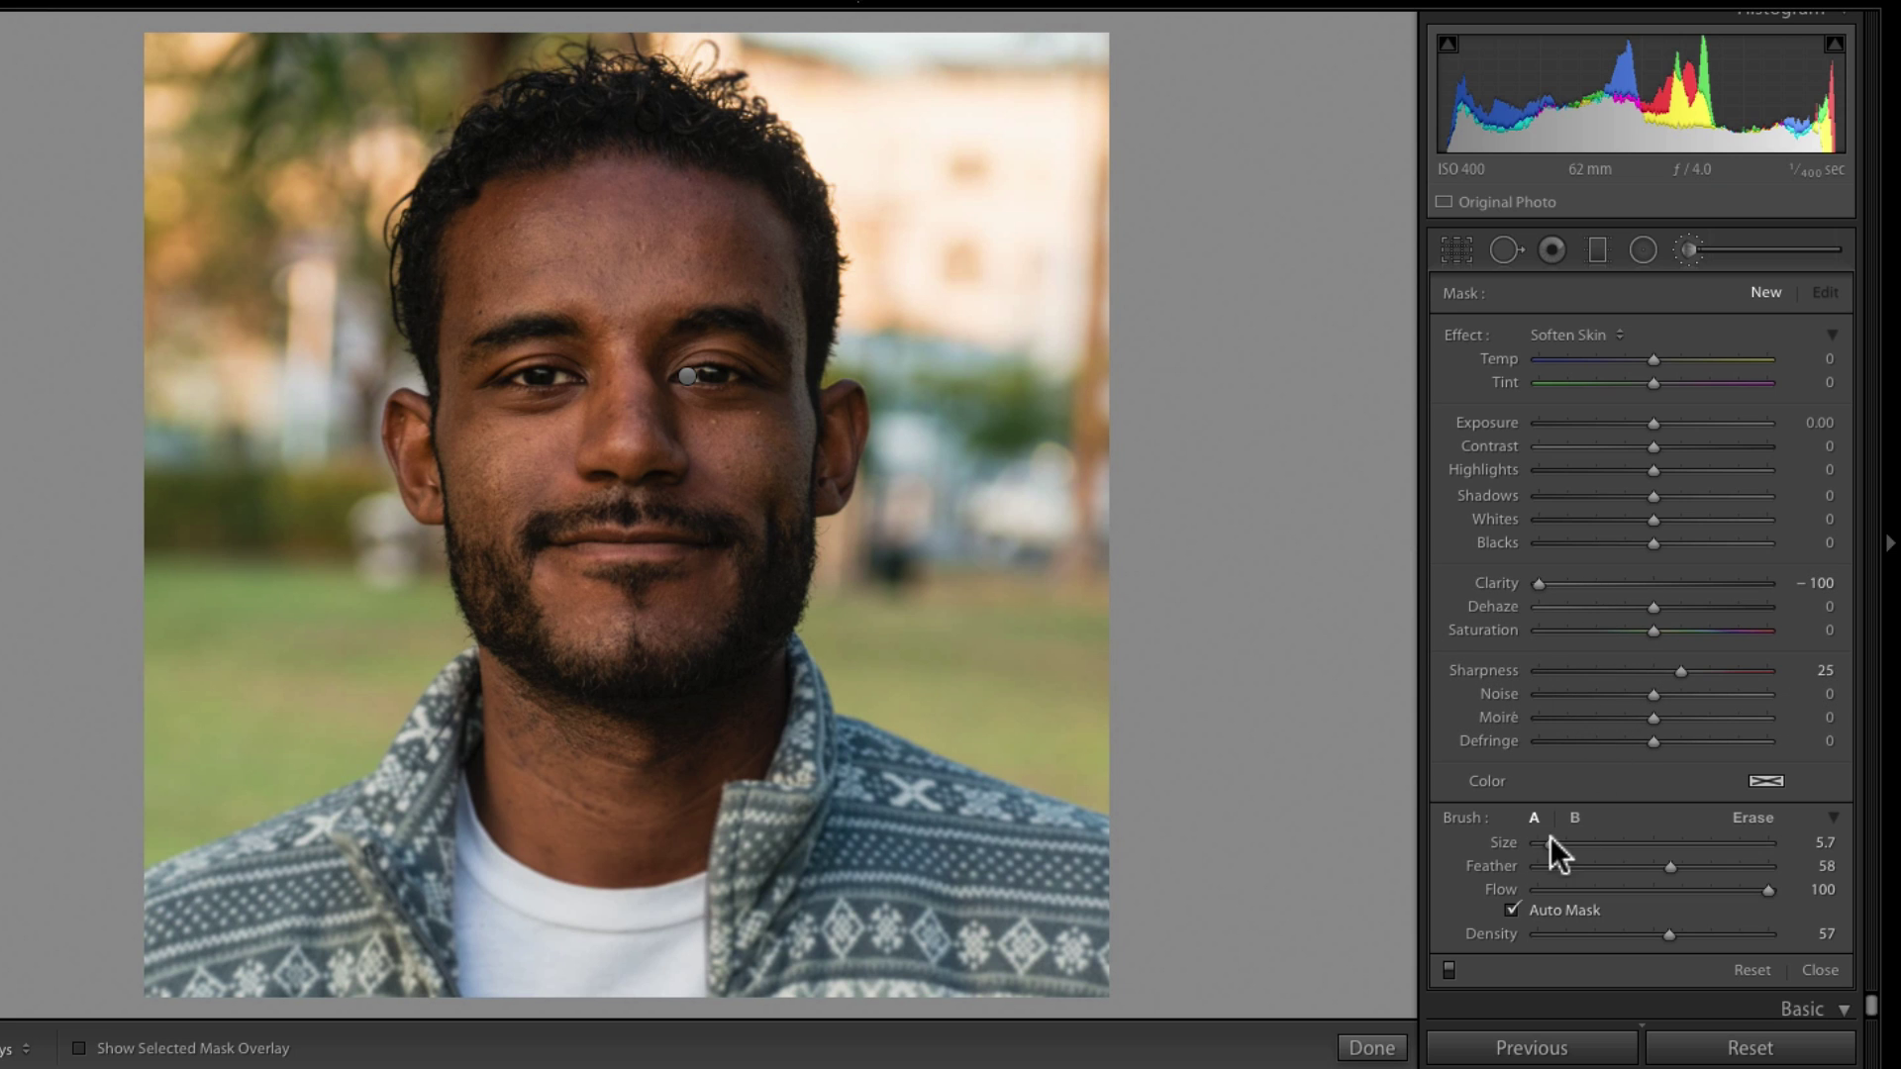
{"action": "mouse_move", "coordinate": [1553, 842]}
{"action": "left_mouse_down"}
{"action": "mouse_move", "coordinate": [1576, 845]}
{"action": "mouse_move", "coordinate": [1557, 842]}
{"action": "left_mouse_up"}
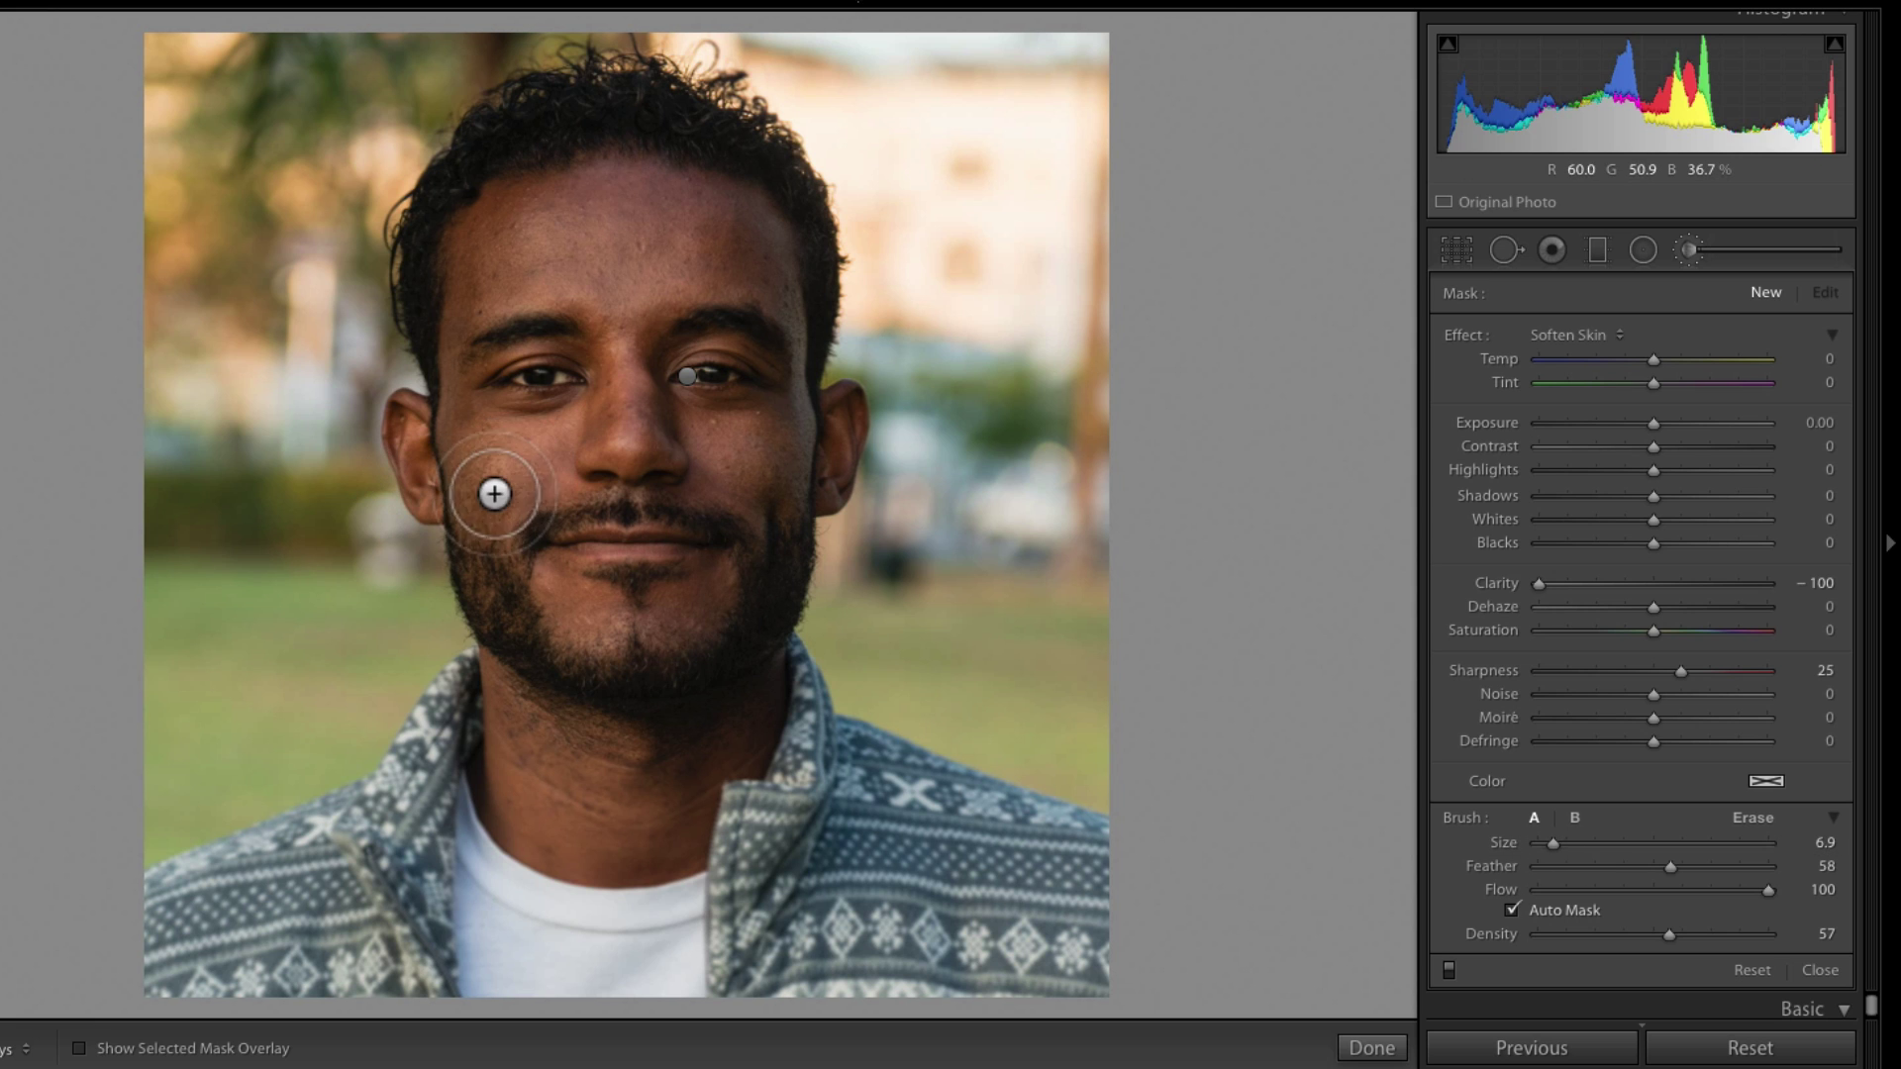
- Paint Soften Skin over cheek, temple, forehead and neck, then ease Clarity to −60
{"action": "mouse_move", "coordinate": [494, 493]}
{"action": "left_mouse_down"}
{"action": "mouse_move", "coordinate": [556, 440]}
{"action": "mouse_move", "coordinate": [462, 448]}
{"action": "mouse_move", "coordinate": [441, 320]}
{"action": "mouse_move", "coordinate": [488, 218]}
{"action": "mouse_move", "coordinate": [493, 309]}
{"action": "mouse_move", "coordinate": [517, 194]}
{"action": "mouse_move", "coordinate": [564, 294]}
{"action": "mouse_move", "coordinate": [560, 186]}
{"action": "mouse_move", "coordinate": [617, 339]}
{"action": "mouse_move", "coordinate": [602, 182]}
{"action": "mouse_move", "coordinate": [623, 299]}
{"action": "mouse_move", "coordinate": [644, 179]}
{"action": "mouse_move", "coordinate": [689, 295]}
{"action": "mouse_move", "coordinate": [701, 207]}
{"action": "mouse_move", "coordinate": [732, 290]}
{"action": "mouse_move", "coordinate": [740, 208]}
{"action": "mouse_move", "coordinate": [798, 338]}
{"action": "mouse_move", "coordinate": [810, 468]}
{"action": "mouse_move", "coordinate": [728, 422]}
{"action": "mouse_move", "coordinate": [674, 420]}
{"action": "mouse_move", "coordinate": [693, 456]}
{"action": "mouse_move", "coordinate": [793, 468]}
{"action": "mouse_move", "coordinate": [736, 477]}
{"action": "mouse_move", "coordinate": [670, 453]}
{"action": "mouse_move", "coordinate": [601, 287]}
{"action": "mouse_move", "coordinate": [626, 433]}
{"action": "mouse_move", "coordinate": [534, 473]}
{"action": "mouse_move", "coordinate": [763, 500]}
{"action": "mouse_move", "coordinate": [729, 449]}
{"action": "mouse_move", "coordinate": [556, 432]}
{"action": "mouse_move", "coordinate": [469, 502]}
{"action": "mouse_move", "coordinate": [454, 433]}
{"action": "mouse_move", "coordinate": [437, 459]}
{"action": "mouse_move", "coordinate": [430, 440]}
{"action": "mouse_move", "coordinate": [531, 505]}
{"action": "mouse_move", "coordinate": [599, 637]}
{"action": "mouse_move", "coordinate": [713, 593]}
{"action": "mouse_move", "coordinate": [683, 619]}
{"action": "mouse_move", "coordinate": [606, 621]}
{"action": "mouse_move", "coordinate": [719, 588]}
{"action": "mouse_move", "coordinate": [700, 624]}
{"action": "mouse_move", "coordinate": [565, 612]}
{"action": "mouse_move", "coordinate": [532, 489]}
{"action": "mouse_move", "coordinate": [724, 471]}
{"action": "mouse_move", "coordinate": [637, 392]}
{"action": "mouse_move", "coordinate": [607, 264]}
{"action": "mouse_move", "coordinate": [810, 307]}
{"action": "mouse_move", "coordinate": [806, 429]}
{"action": "mouse_move", "coordinate": [832, 425]}
{"action": "mouse_move", "coordinate": [772, 297]}
{"action": "mouse_move", "coordinate": [483, 295]}
{"action": "mouse_move", "coordinate": [466, 331]}
{"action": "left_mouse_up"}
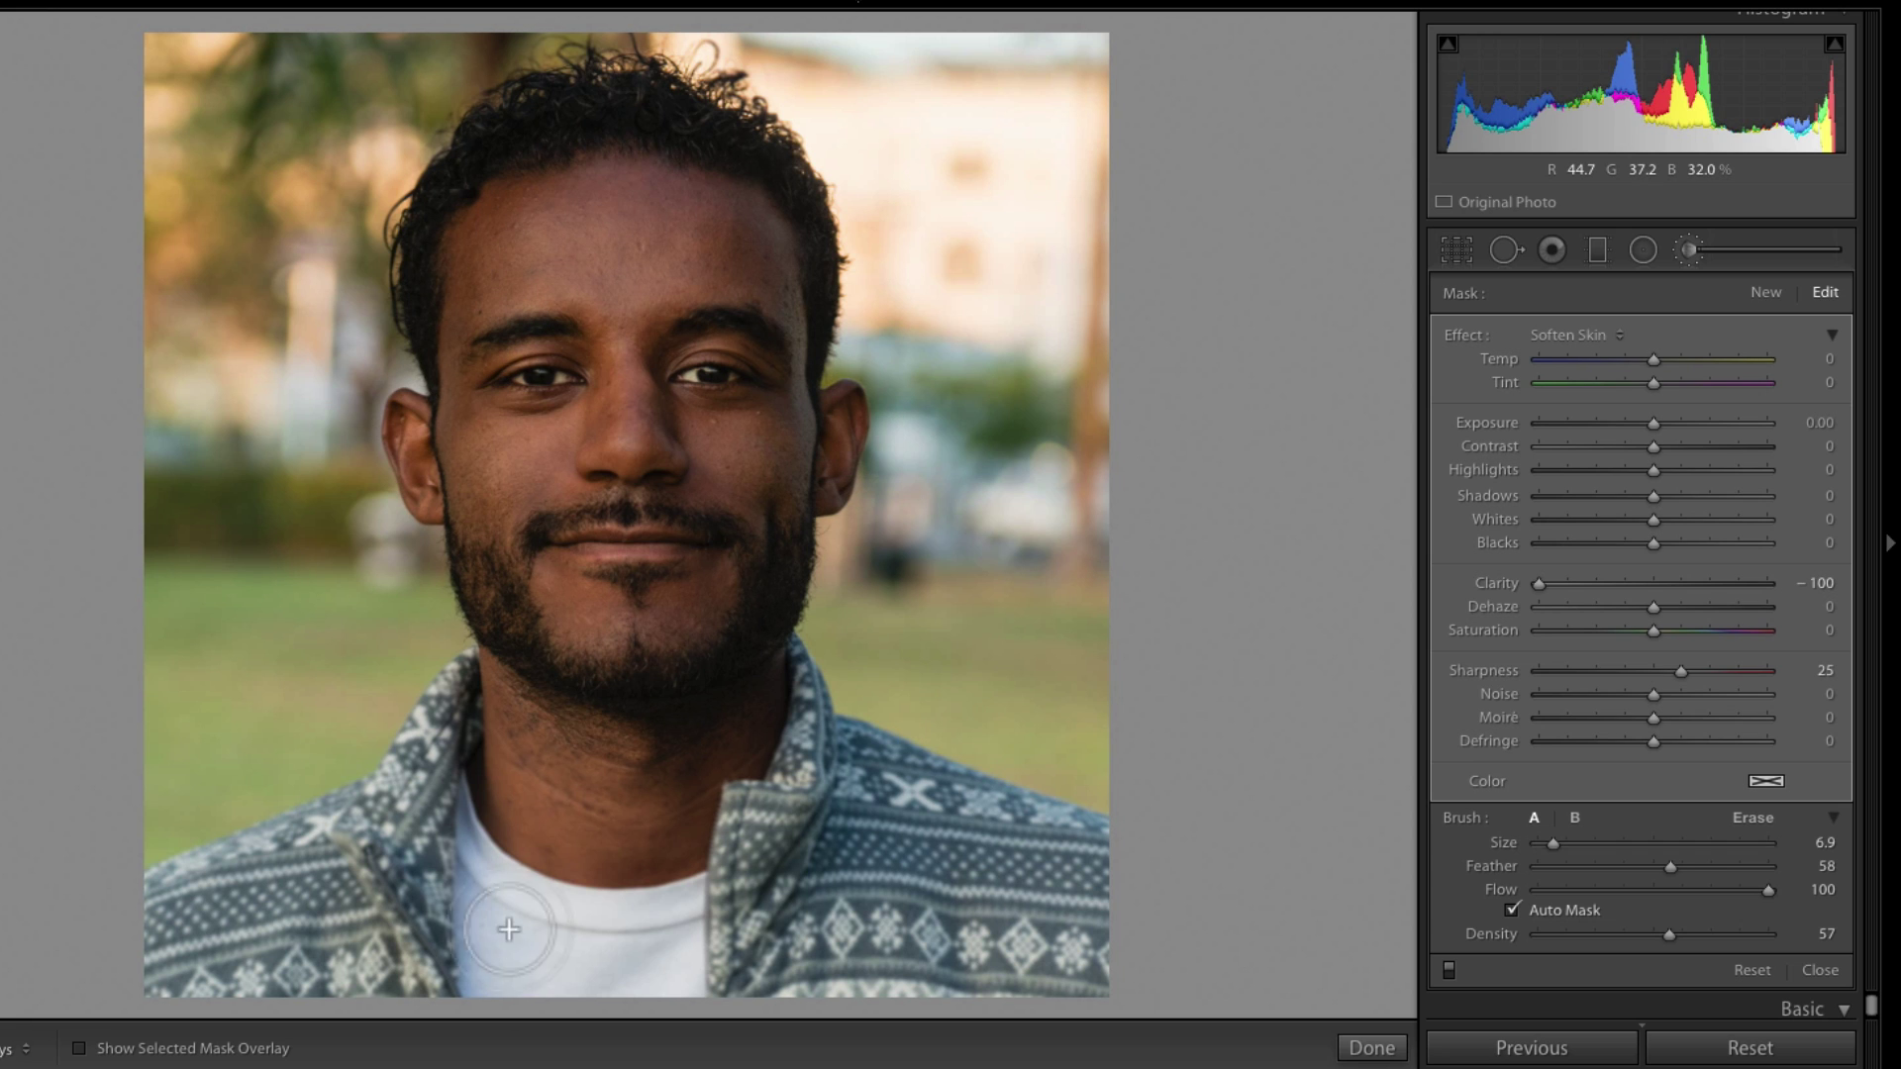
{"action": "mouse_move", "coordinate": [547, 814]}
{"action": "left_mouse_down"}
{"action": "mouse_move", "coordinate": [604, 742]}
{"action": "mouse_move", "coordinate": [702, 799]}
{"action": "mouse_move", "coordinate": [736, 739]}
{"action": "mouse_move", "coordinate": [636, 813]}
{"action": "mouse_move", "coordinate": [610, 790]}
{"action": "mouse_move", "coordinate": [672, 784]}
{"action": "mouse_move", "coordinate": [828, 595]}
{"action": "mouse_move", "coordinate": [753, 639]}
{"action": "mouse_move", "coordinate": [507, 686]}
{"action": "mouse_move", "coordinate": [539, 824]}
{"action": "mouse_move", "coordinate": [523, 836]}
{"action": "mouse_move", "coordinate": [674, 852]}
{"action": "mouse_move", "coordinate": [699, 822]}
{"action": "mouse_move", "coordinate": [698, 744]}
{"action": "mouse_move", "coordinate": [614, 735]}
{"action": "left_mouse_up"}
{"action": "key", "text": "o"}
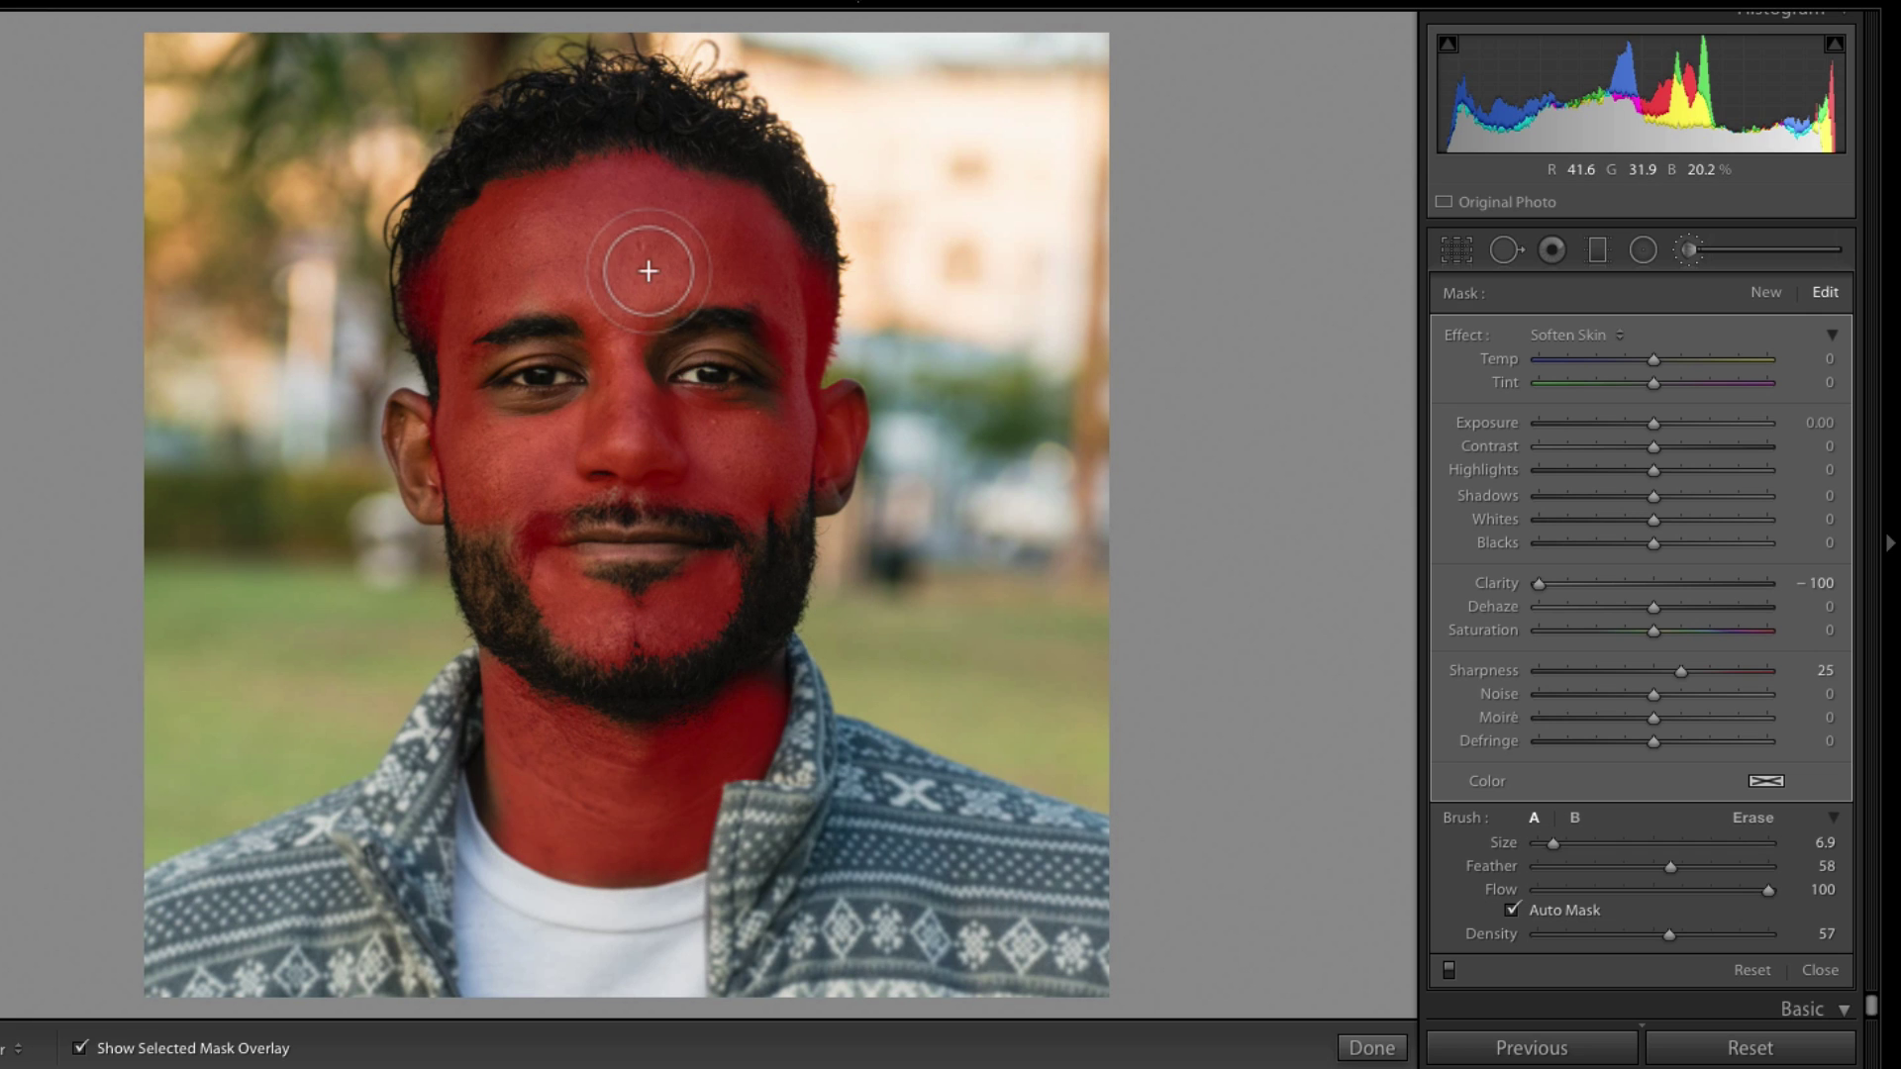
{"action": "key", "text": "o"}
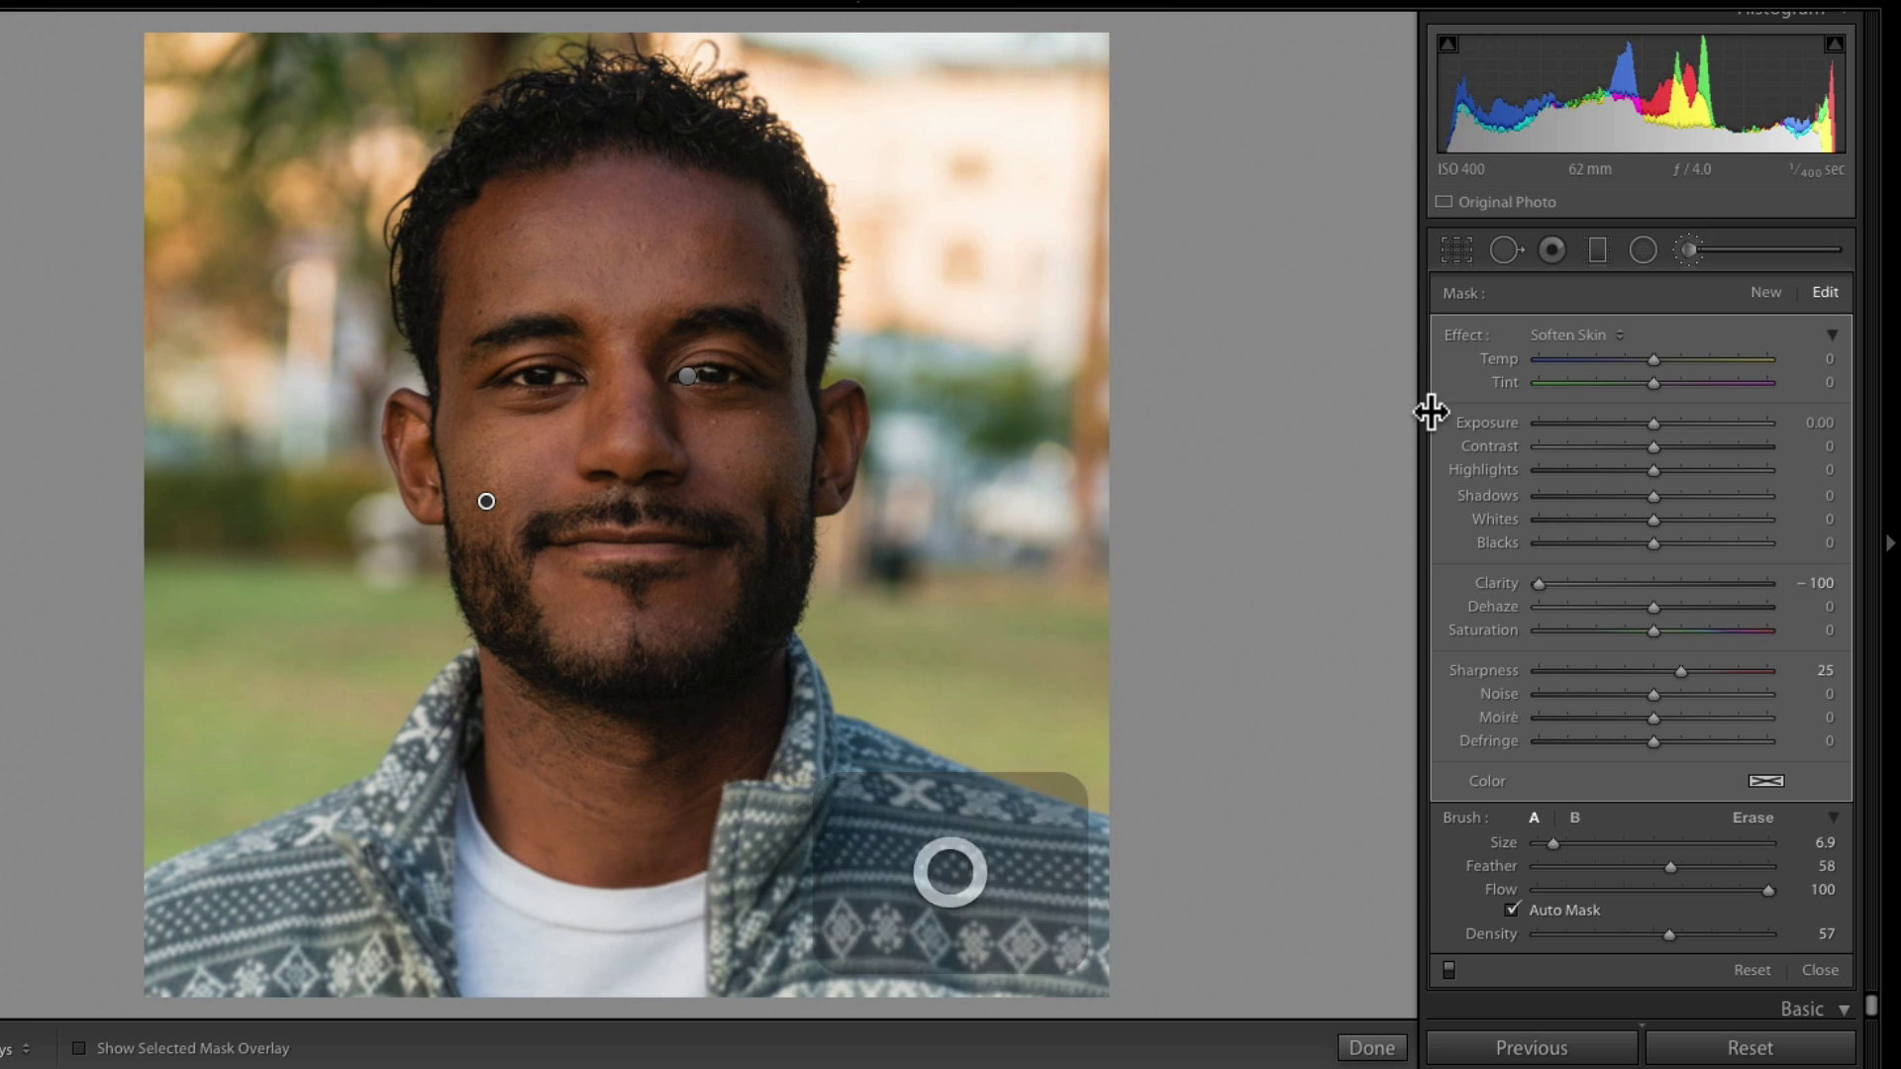
{"action": "left_click_drag", "start_coordinate": [1543, 585], "coordinate": [1586, 586]}
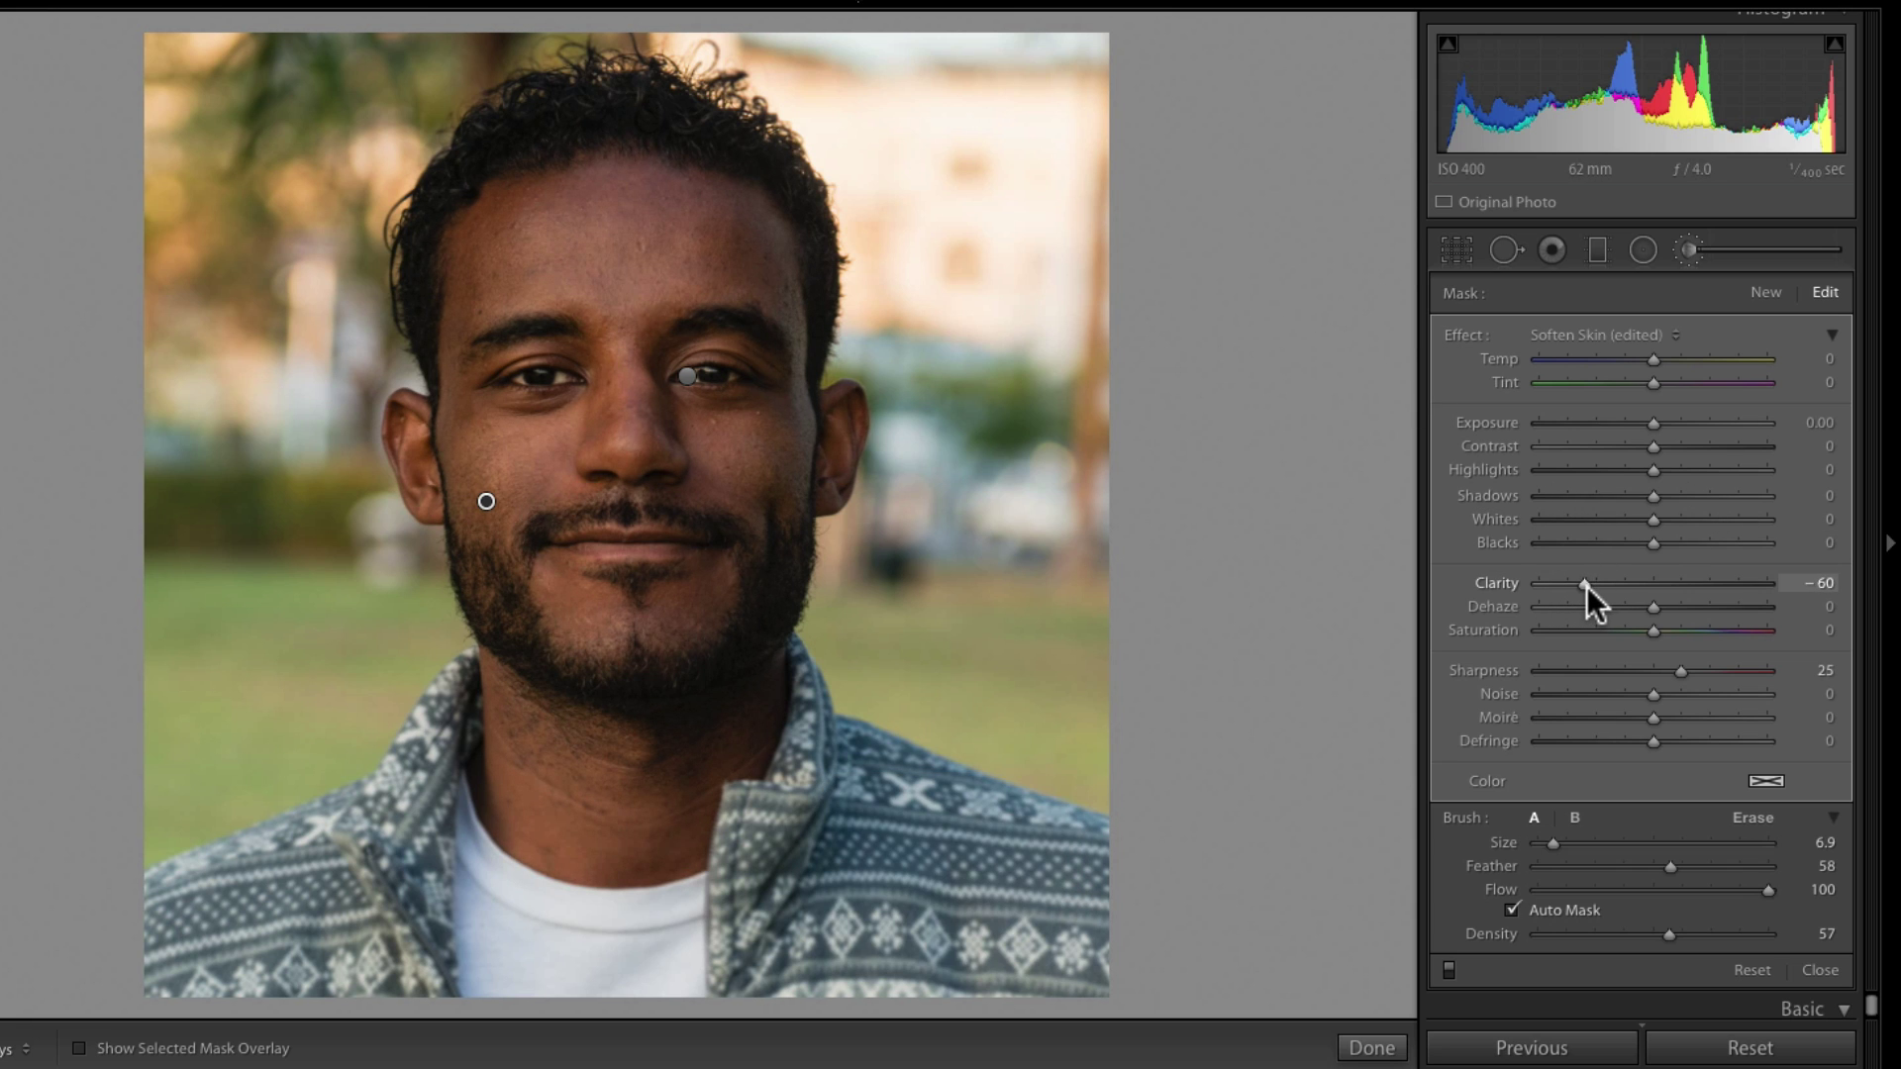
{"action": "left_click", "coordinate": [1450, 967]}
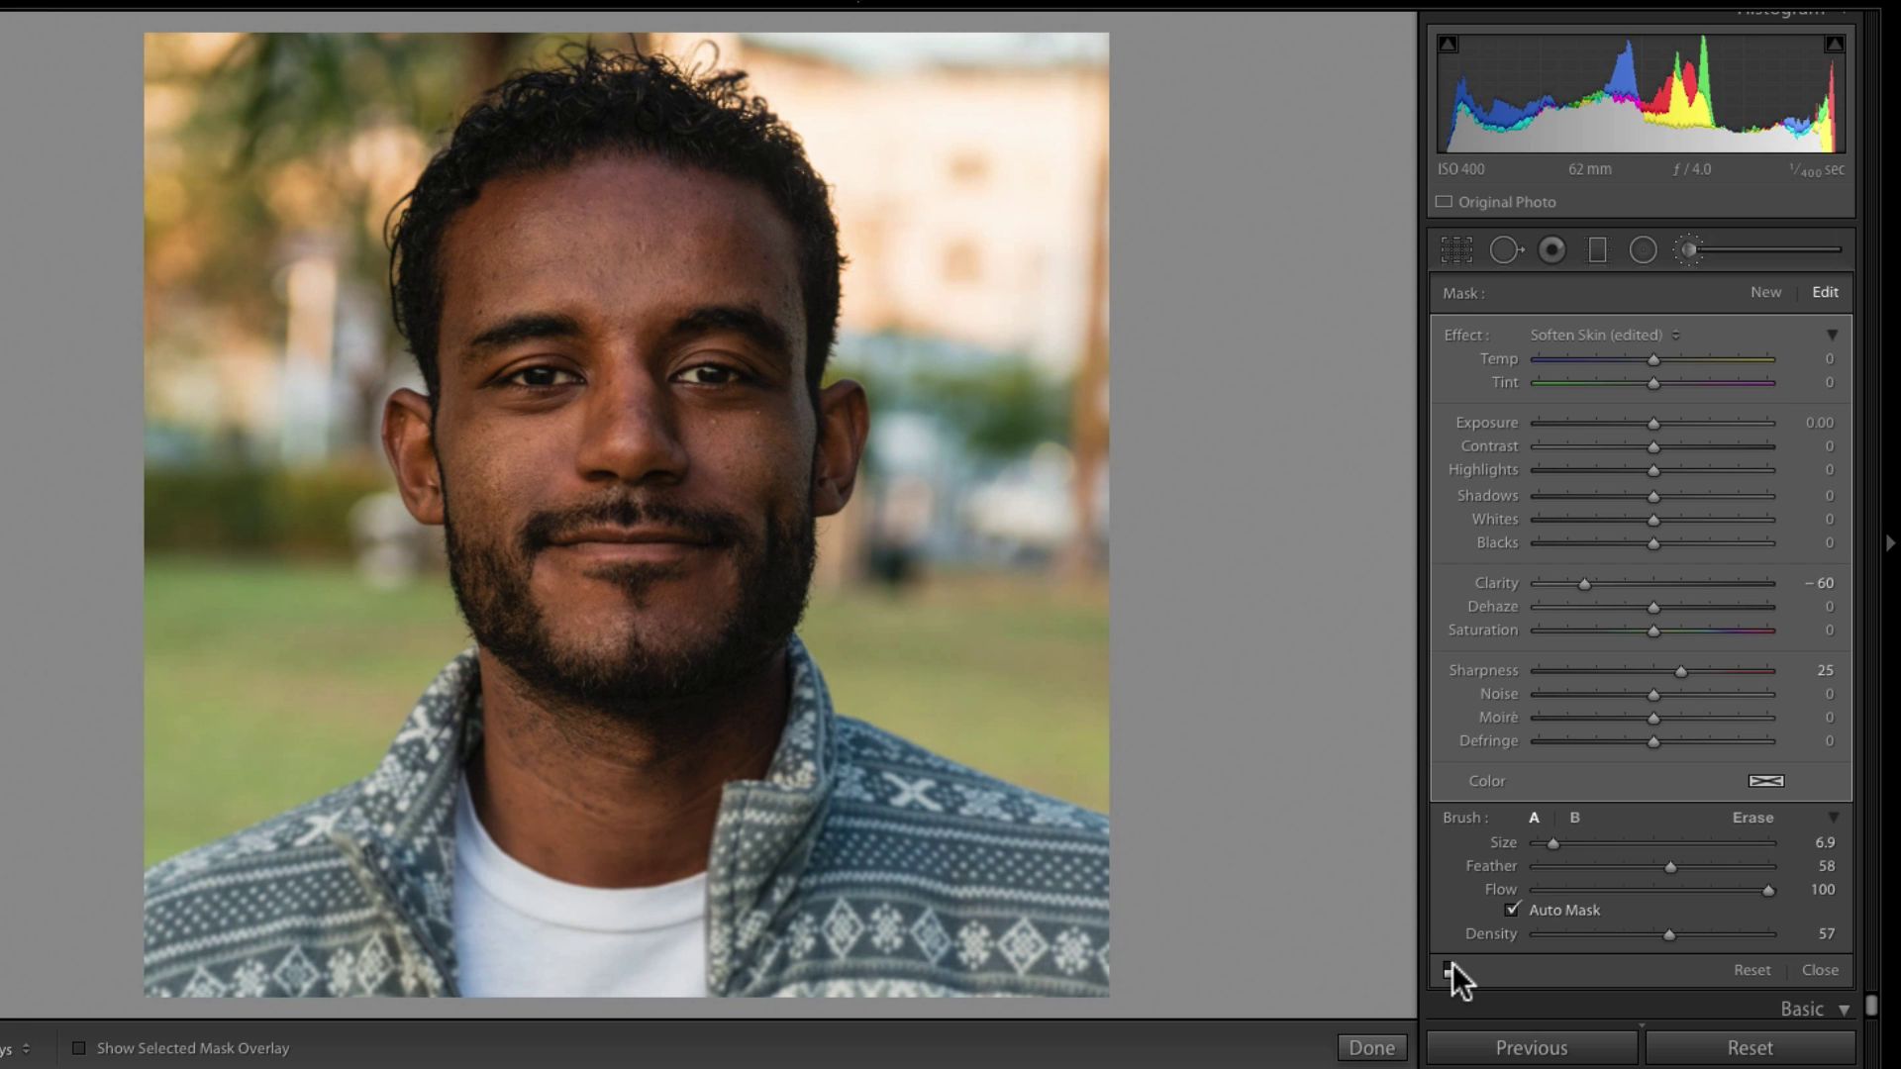
- Draw an inverted radial filter around the head, warming the background with Temp 5, Exposure 0.30, Highlights 18
{"action": "key", "text": "shift+m"}
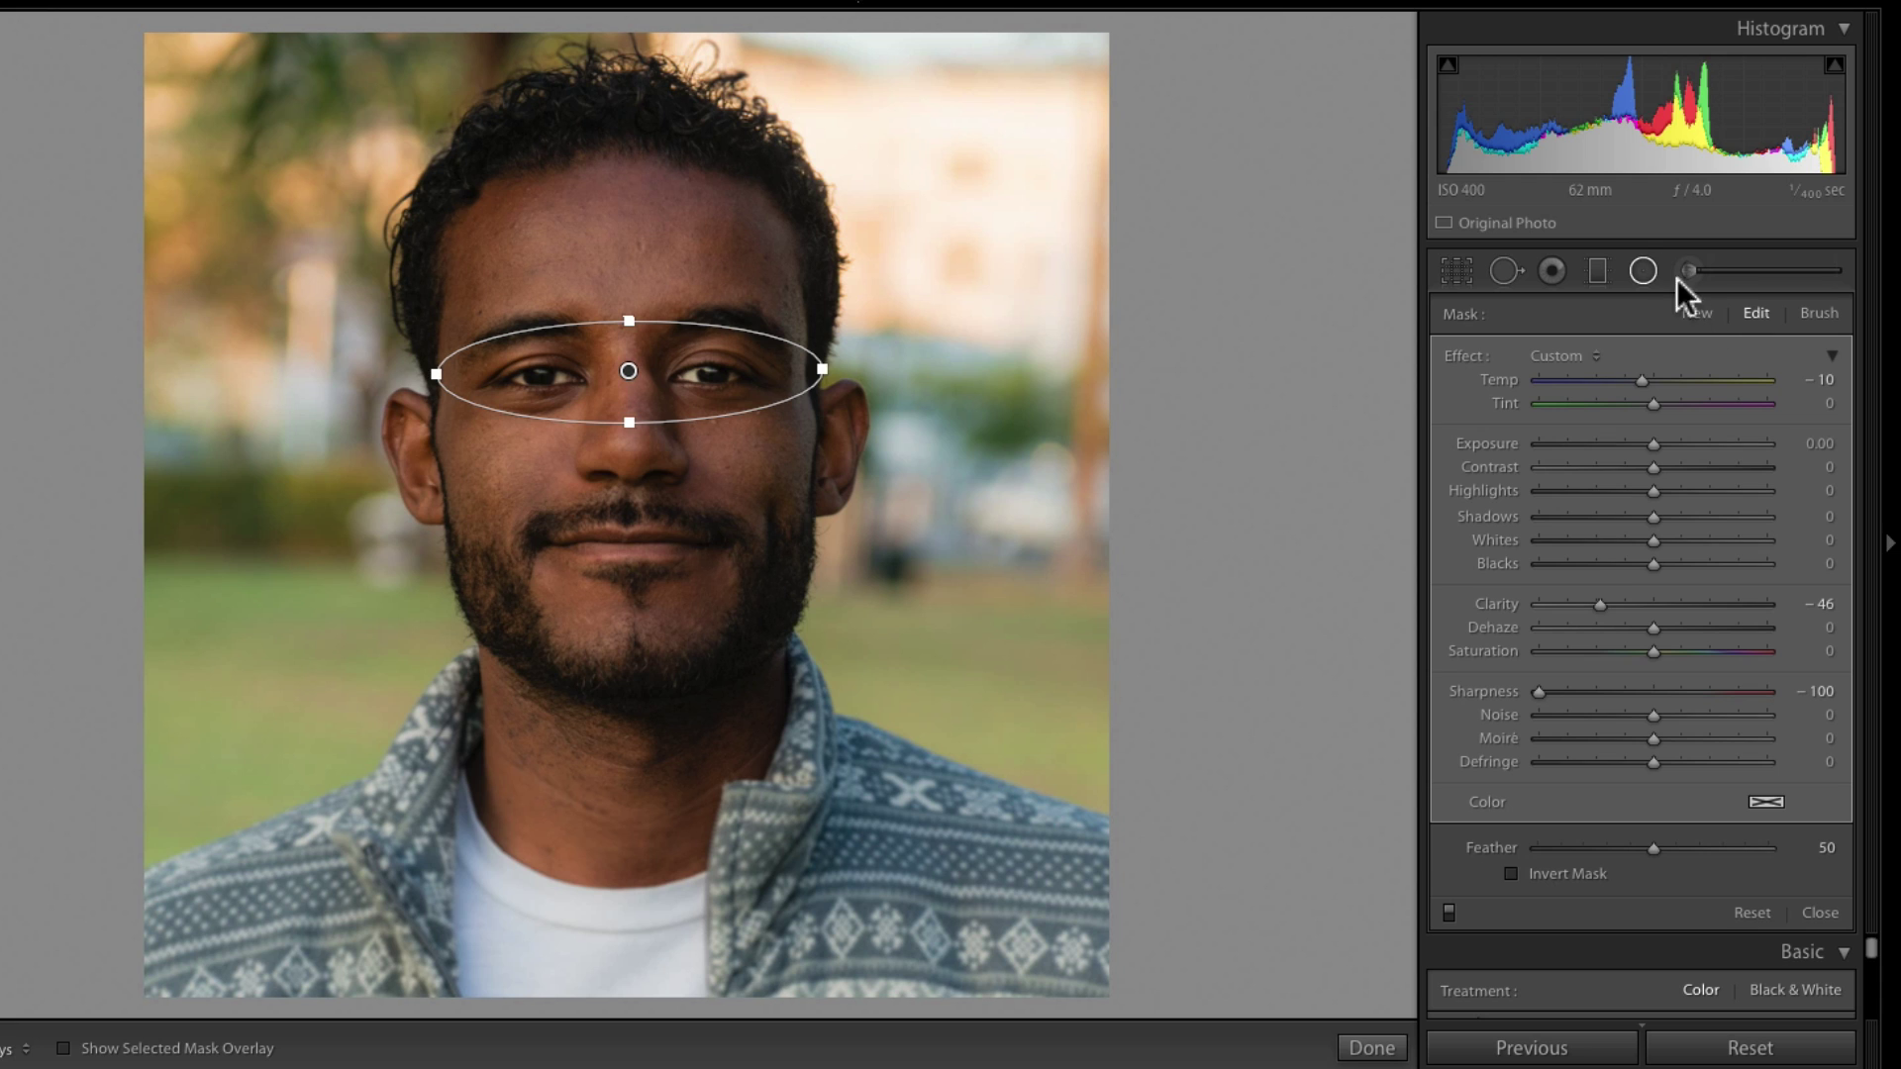
{"action": "left_click", "coordinate": [1695, 312]}
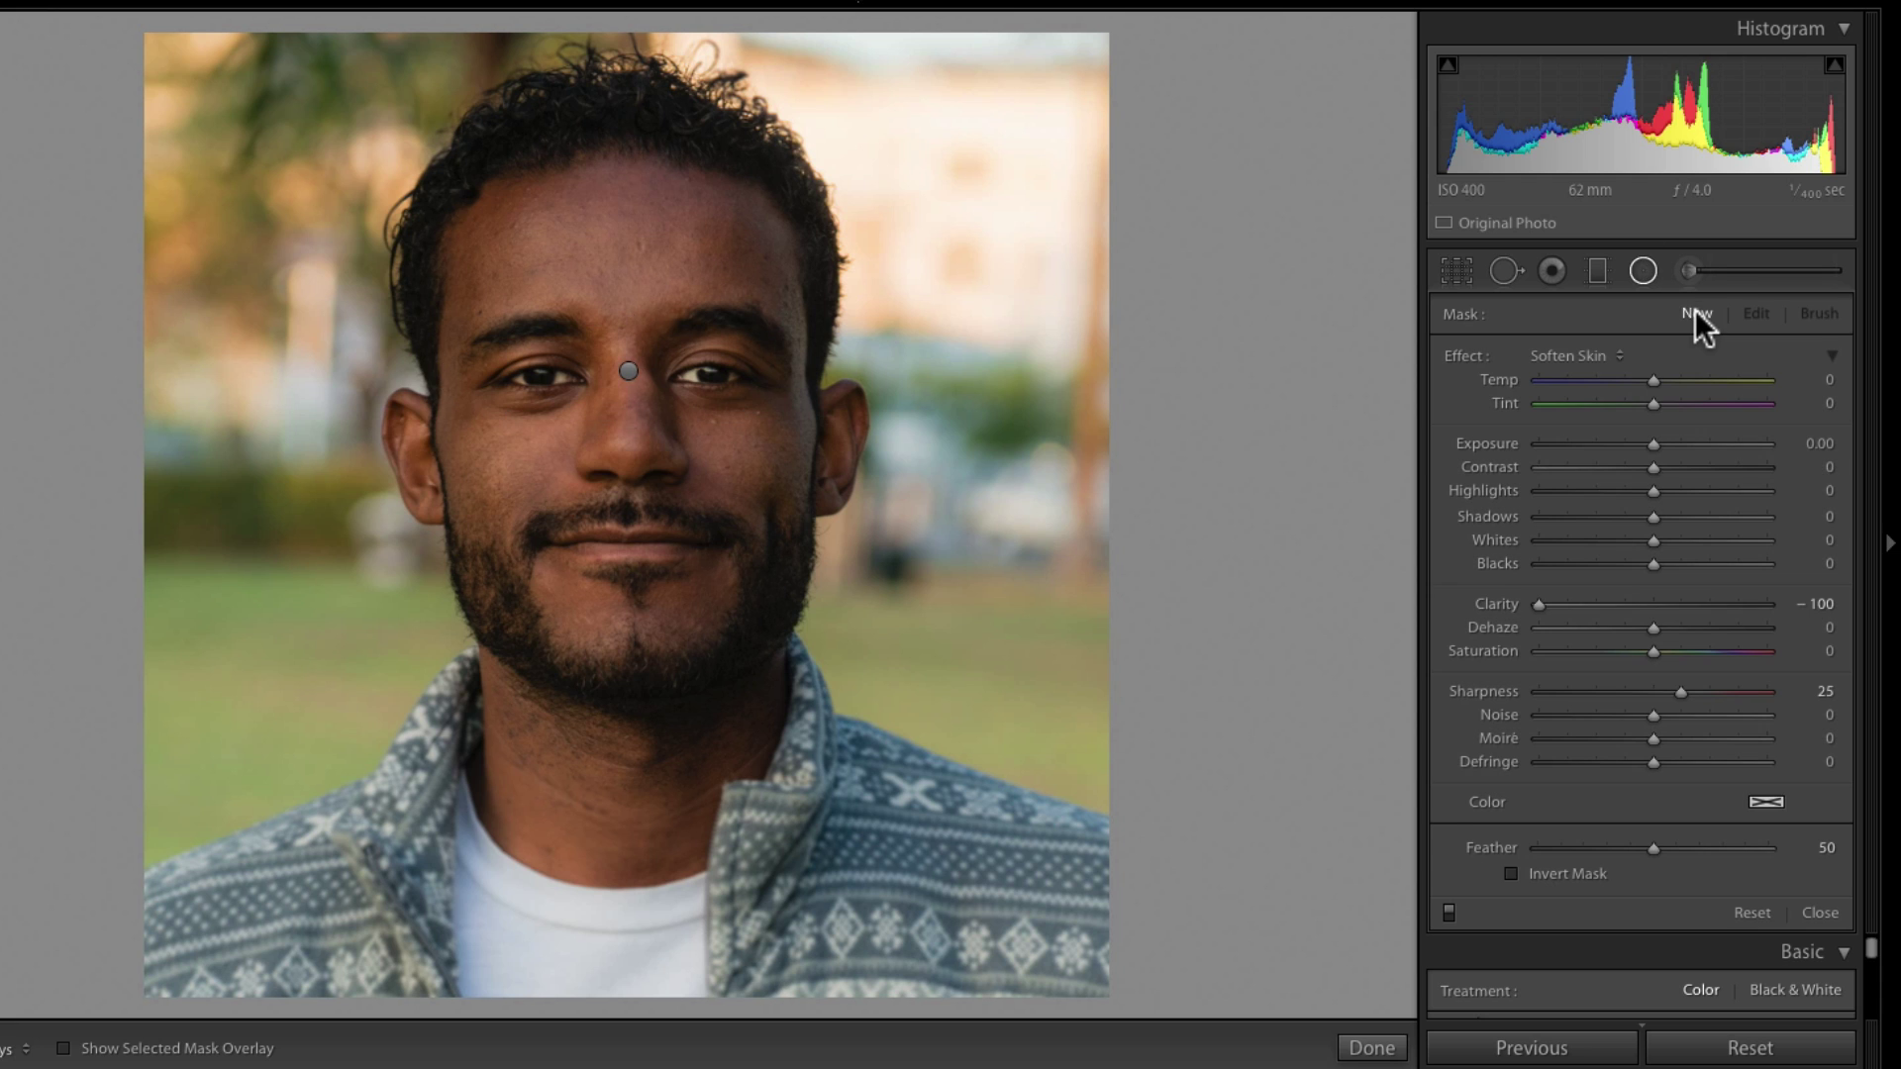
{"action": "double_click", "coordinate": [1505, 601]}
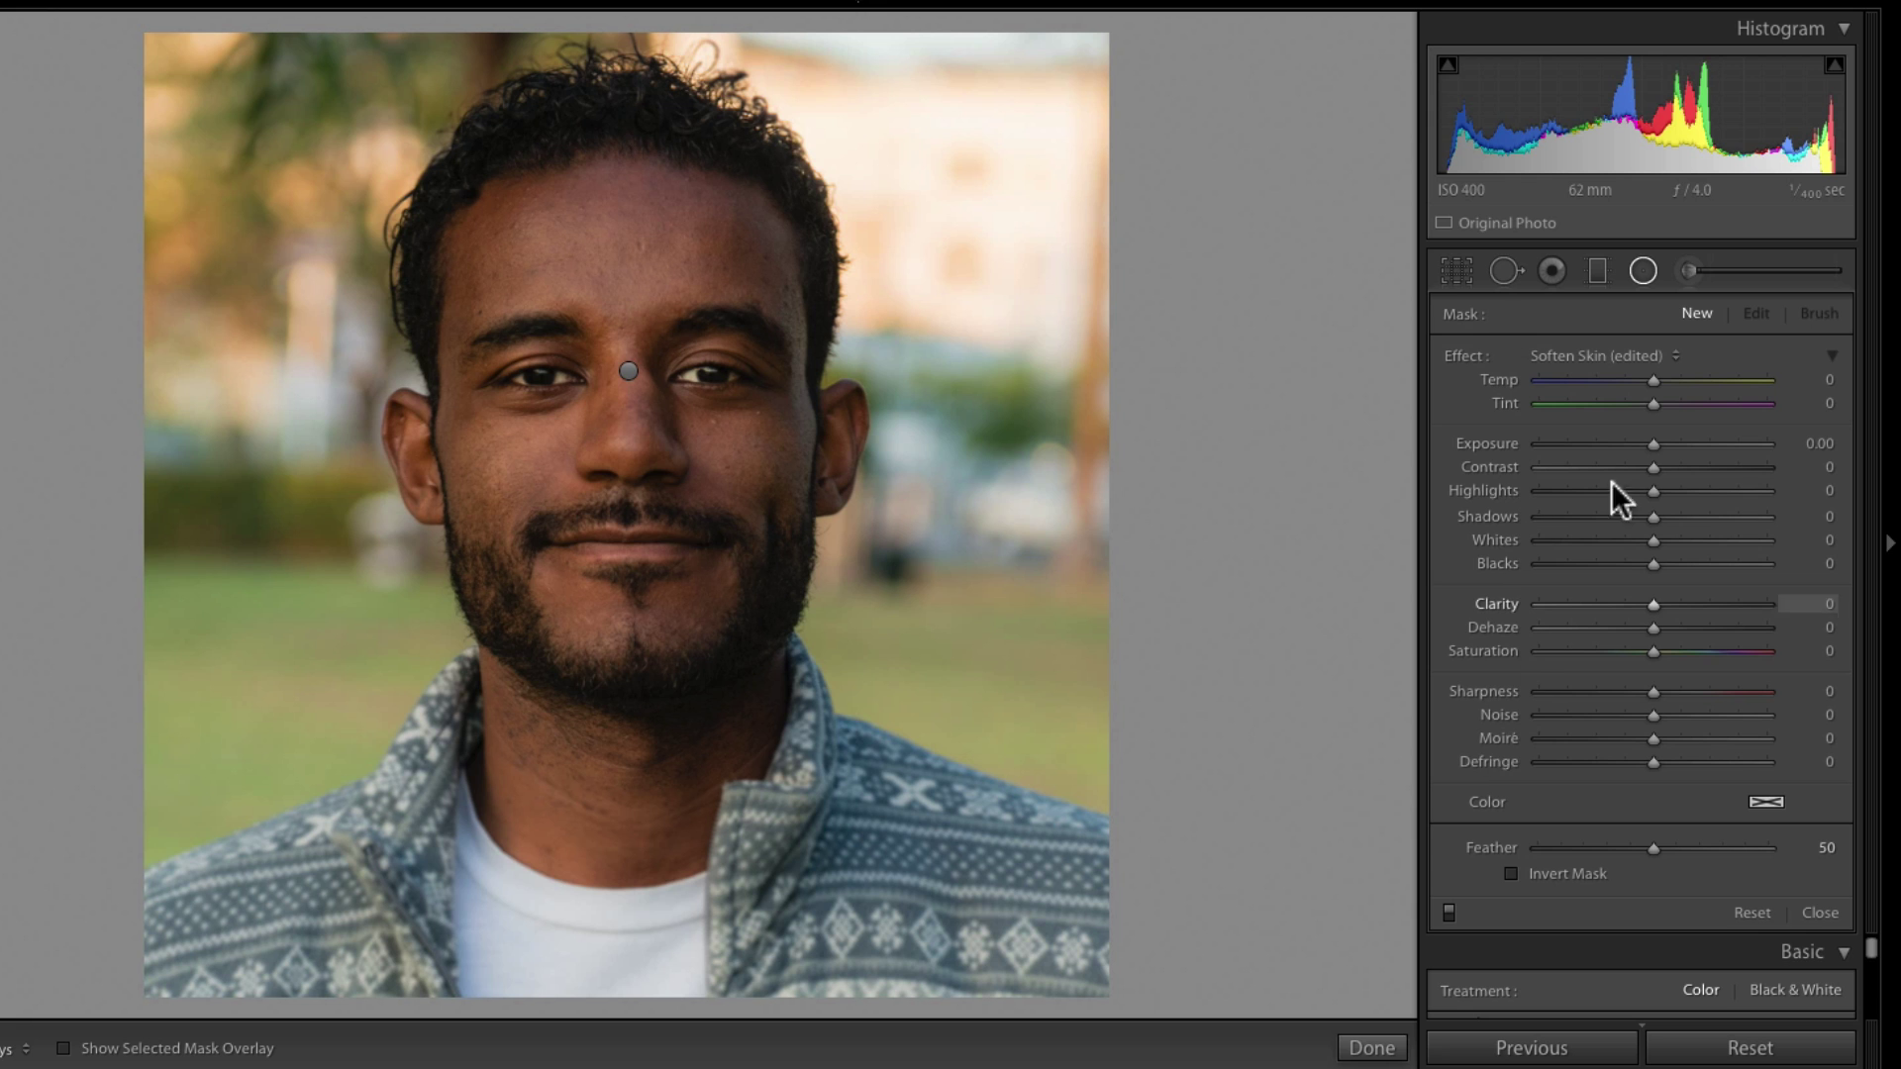
{"action": "left_click", "coordinate": [629, 396]}
{"action": "left_click_drag", "start_coordinate": [672, 454], "coordinate": [884, 750]}
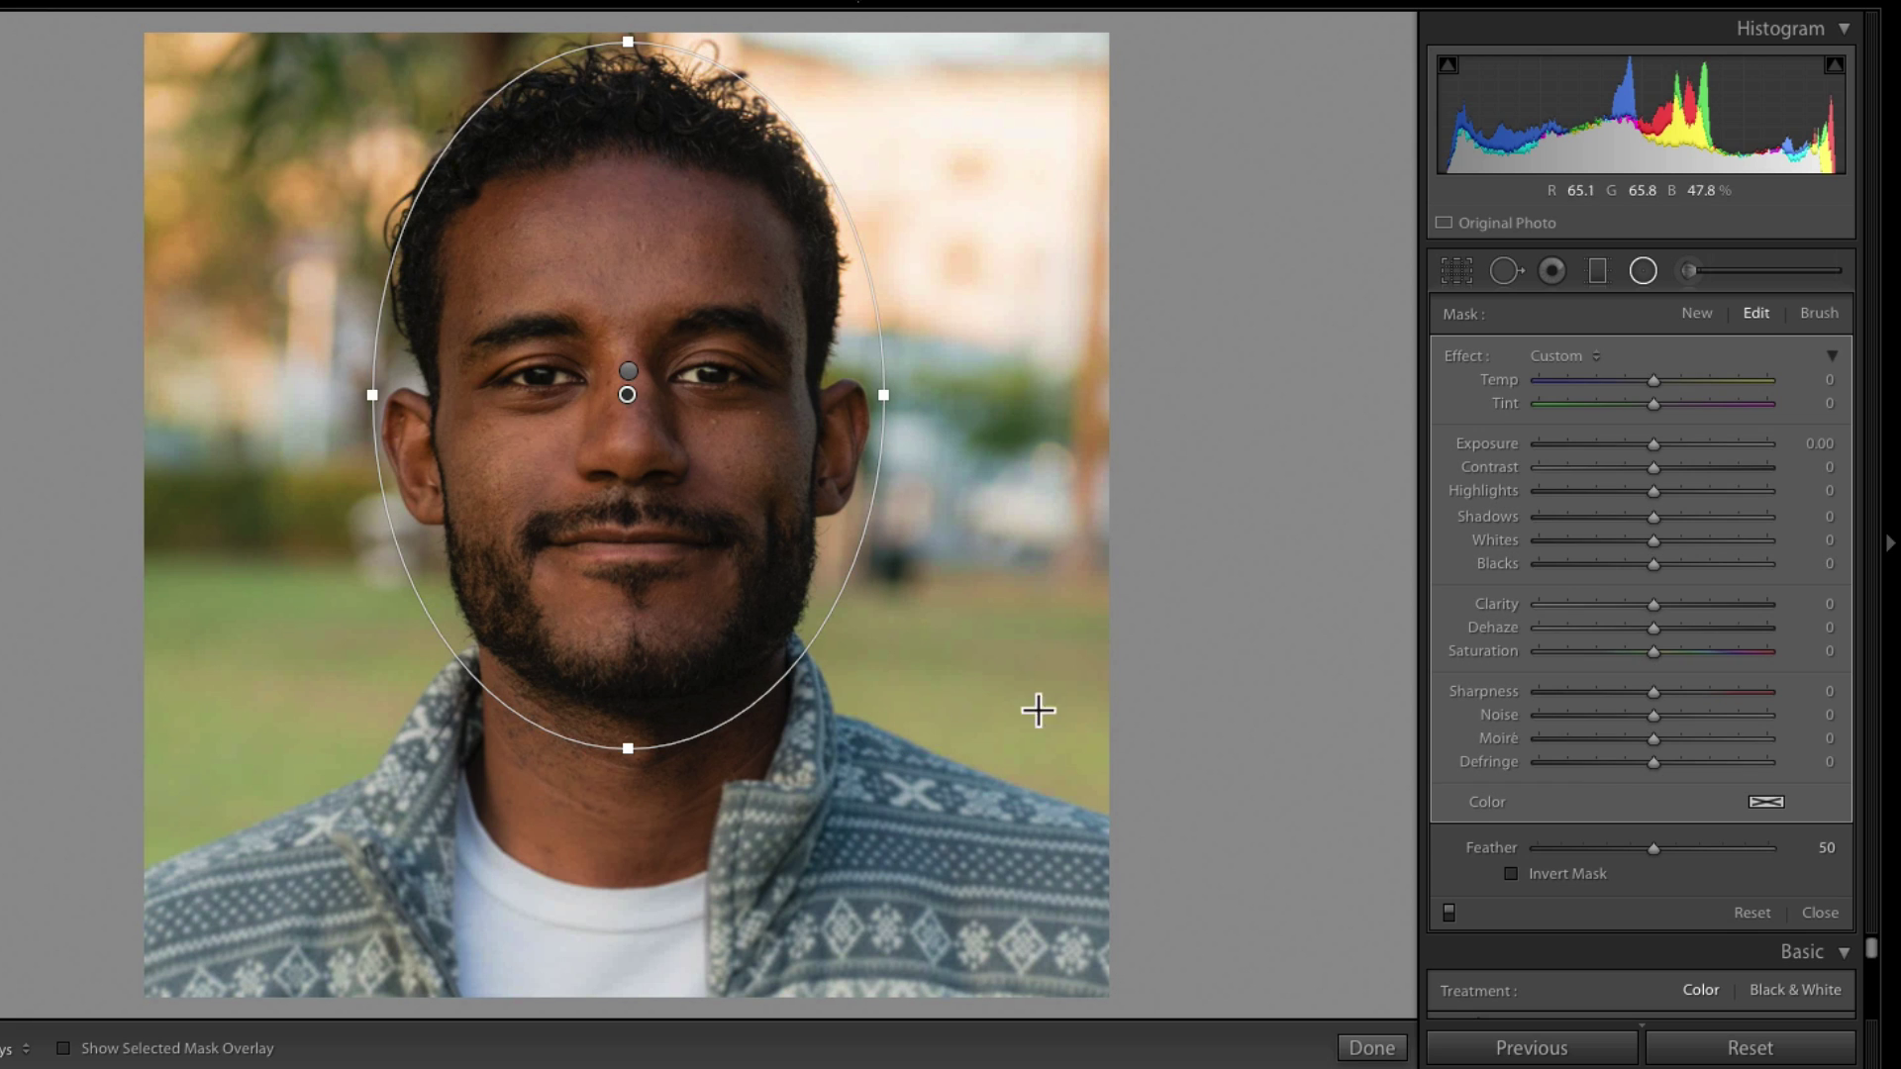
{"action": "left_click", "coordinate": [1511, 875]}
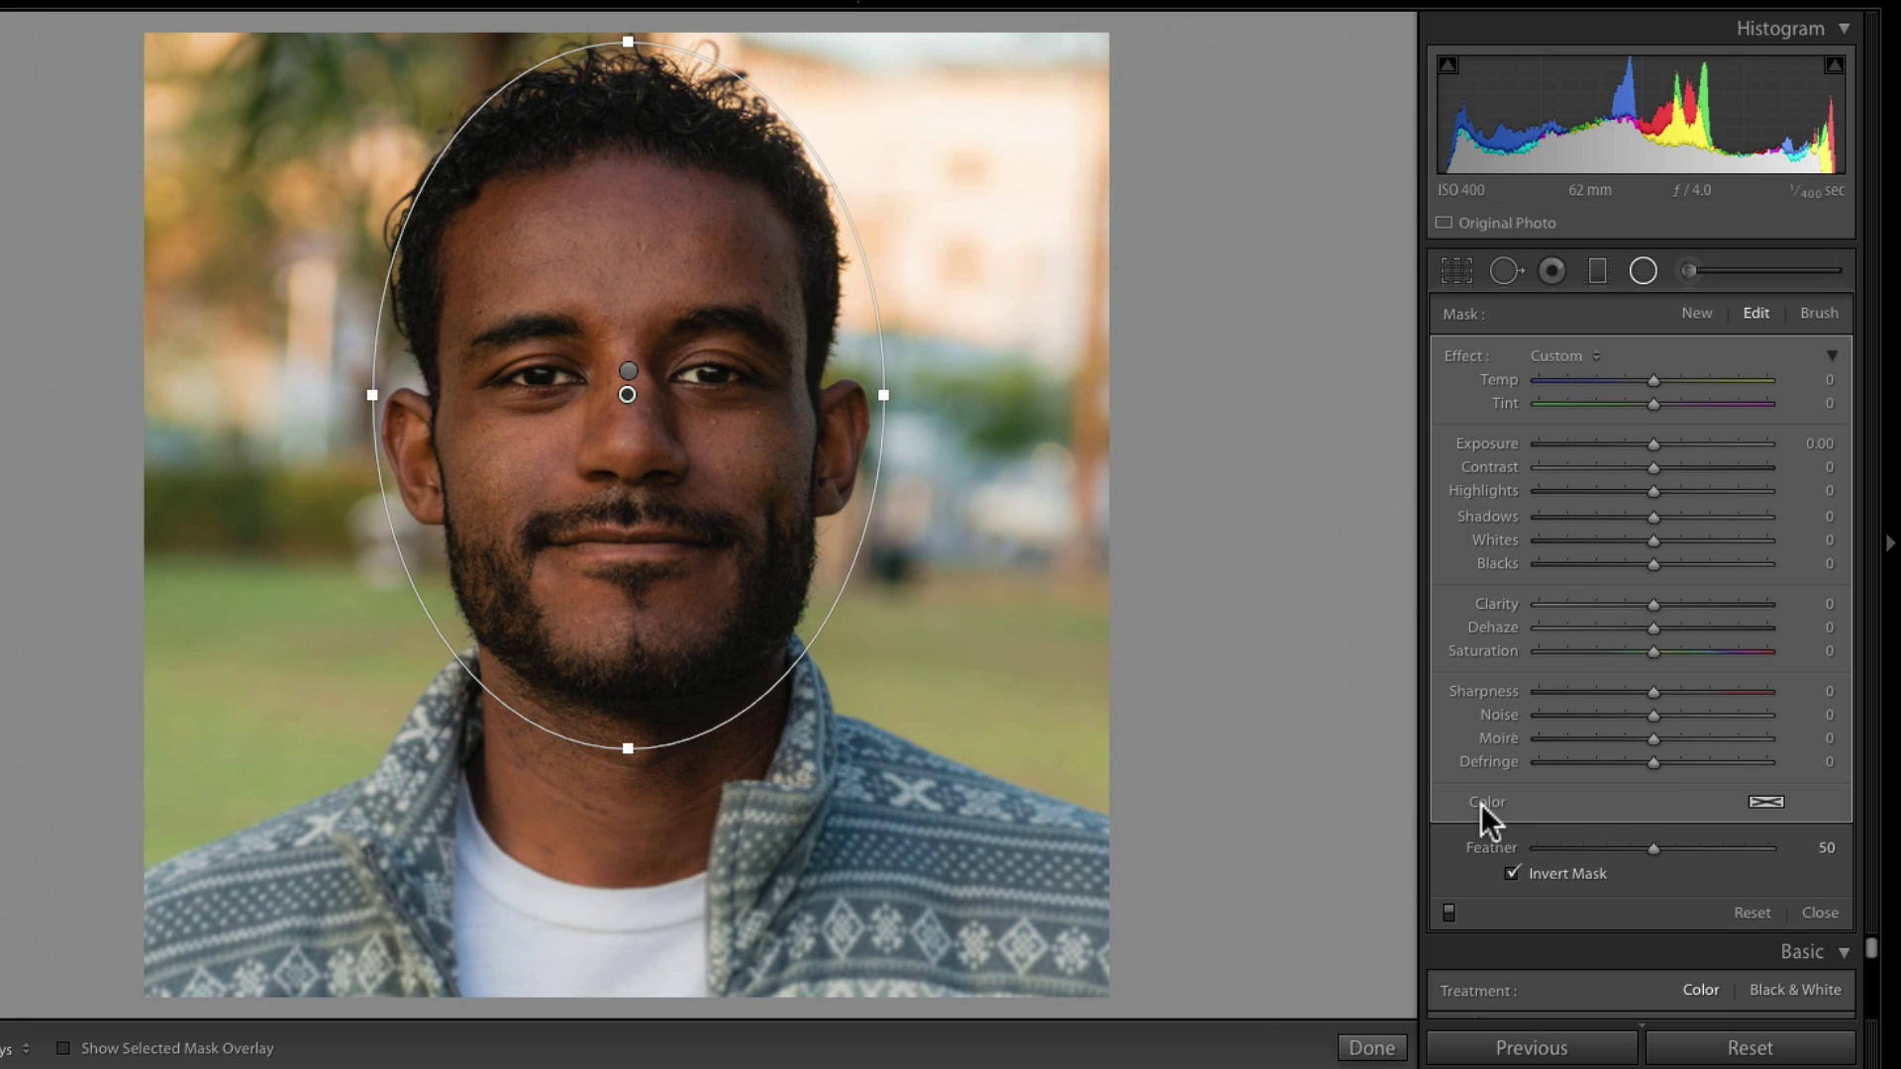
{"action": "key", "text": "o"}
{"action": "key", "text": "o"}
{"action": "mouse_move", "coordinate": [1660, 491]}
{"action": "left_mouse_down"}
{"action": "mouse_move", "coordinate": [1707, 499]}
{"action": "mouse_move", "coordinate": [1668, 493]}
{"action": "mouse_move", "coordinate": [1701, 495]}
{"action": "mouse_move", "coordinate": [1683, 506]}
{"action": "left_mouse_up"}
{"action": "left_click_drag", "start_coordinate": [1656, 442], "coordinate": [1661, 383]}
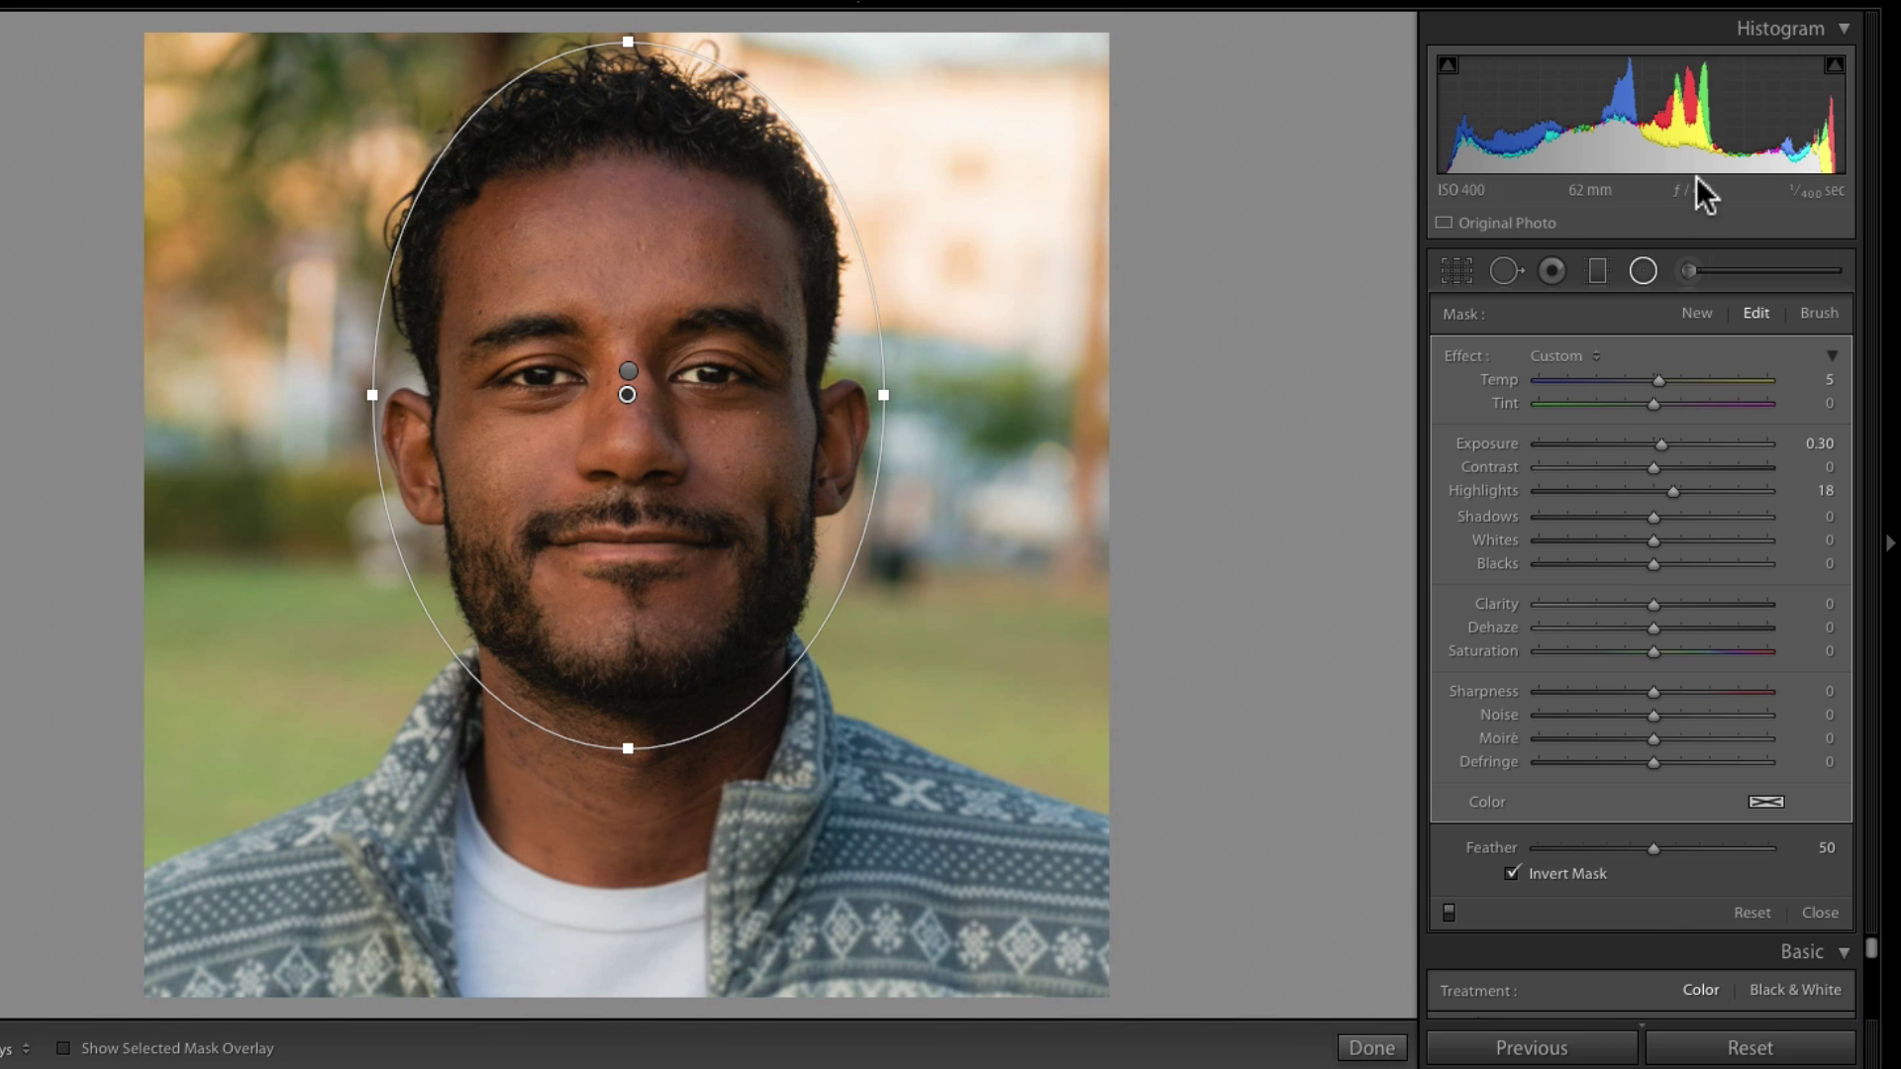
- Draw a Temp 34 graduated filter across the face, steepen its angle and move it to the chin
{"action": "left_click", "coordinate": [1597, 270]}
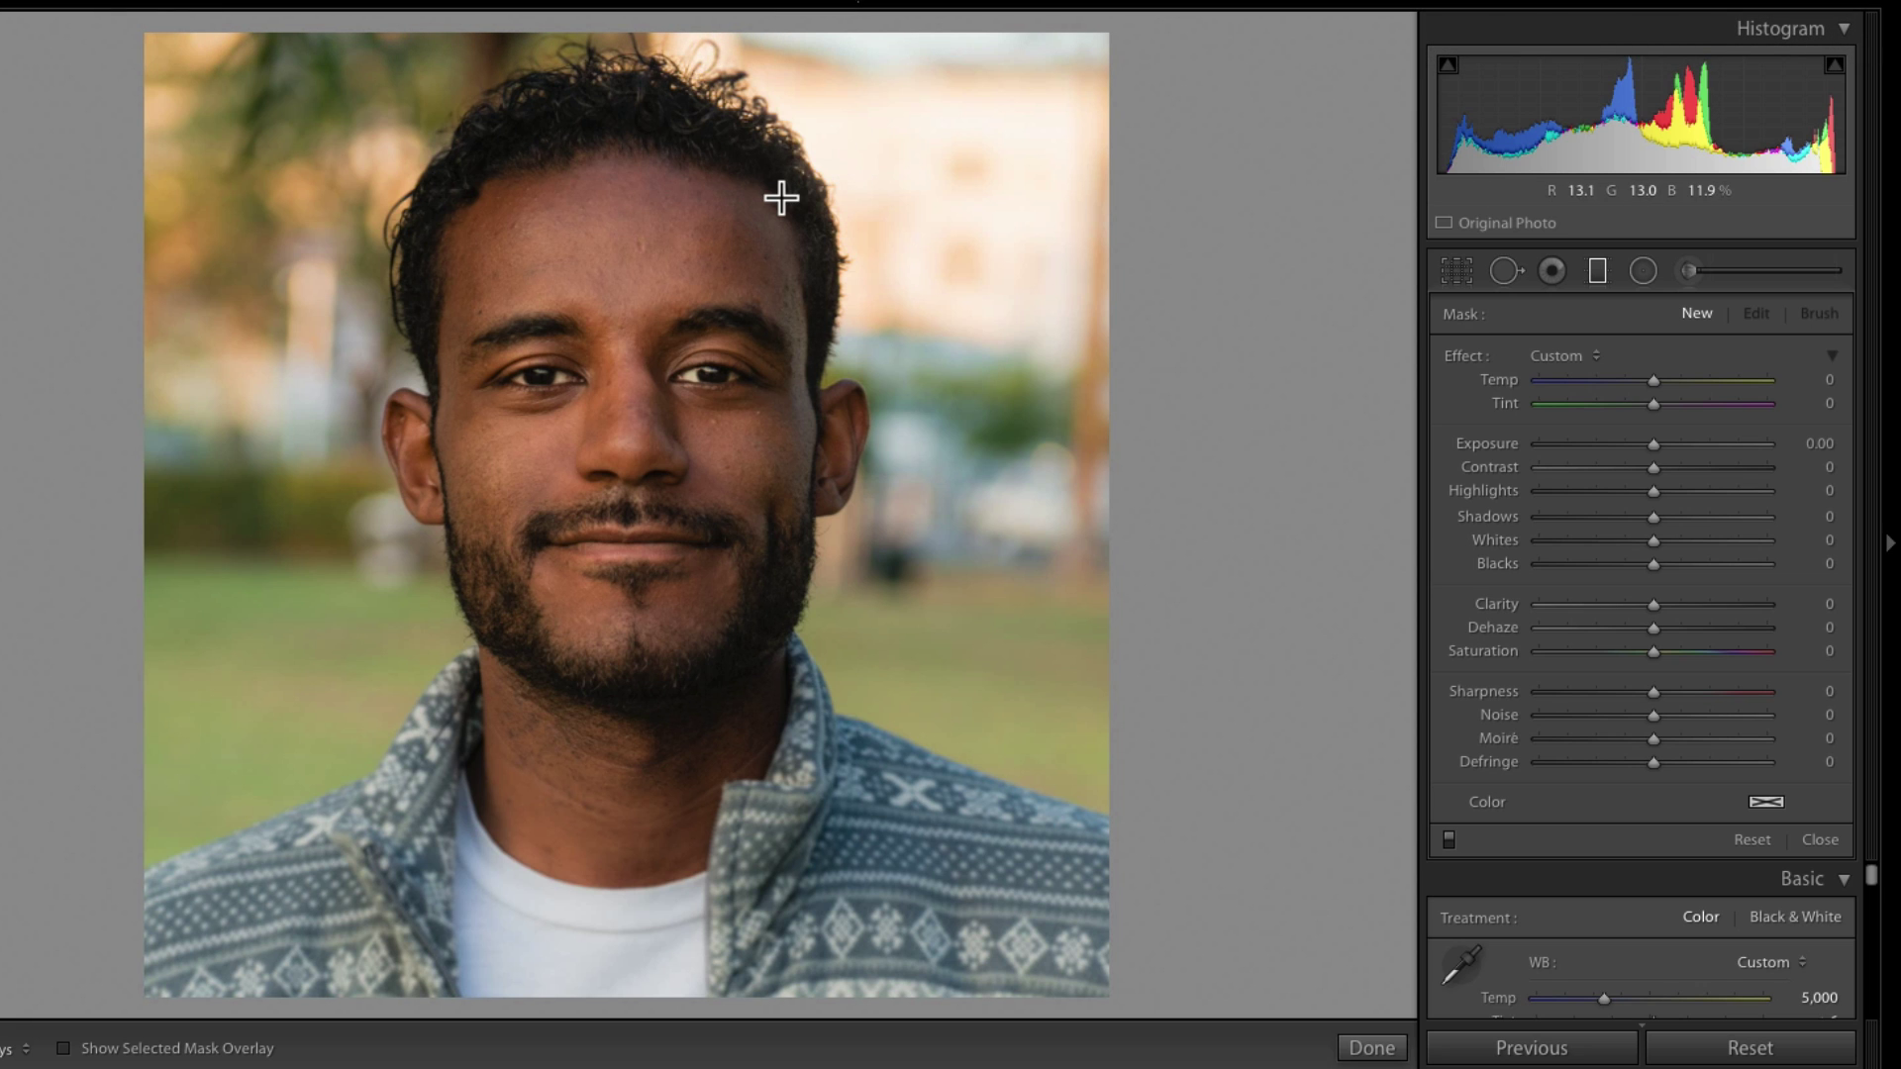
{"action": "left_click_drag", "start_coordinate": [781, 198], "coordinate": [680, 819]}
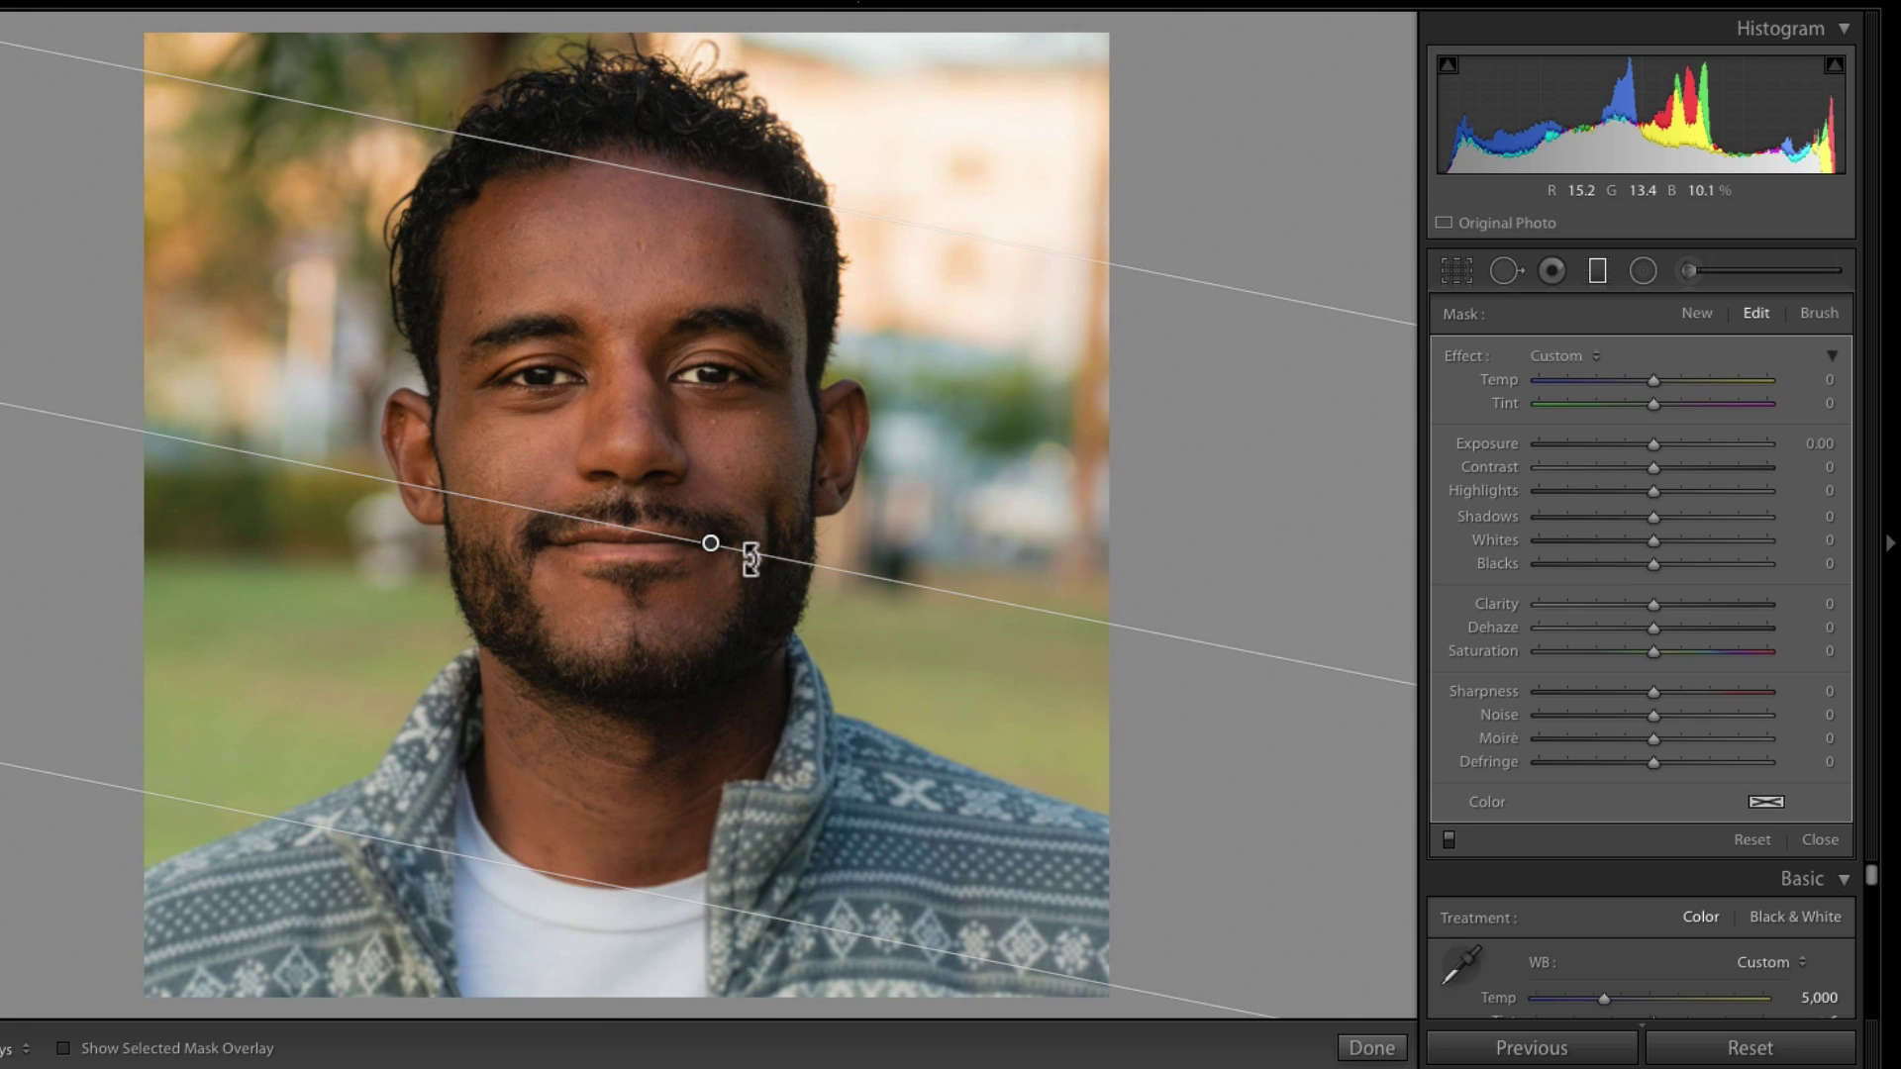
{"action": "left_click_drag", "start_coordinate": [713, 543], "coordinate": [664, 674]}
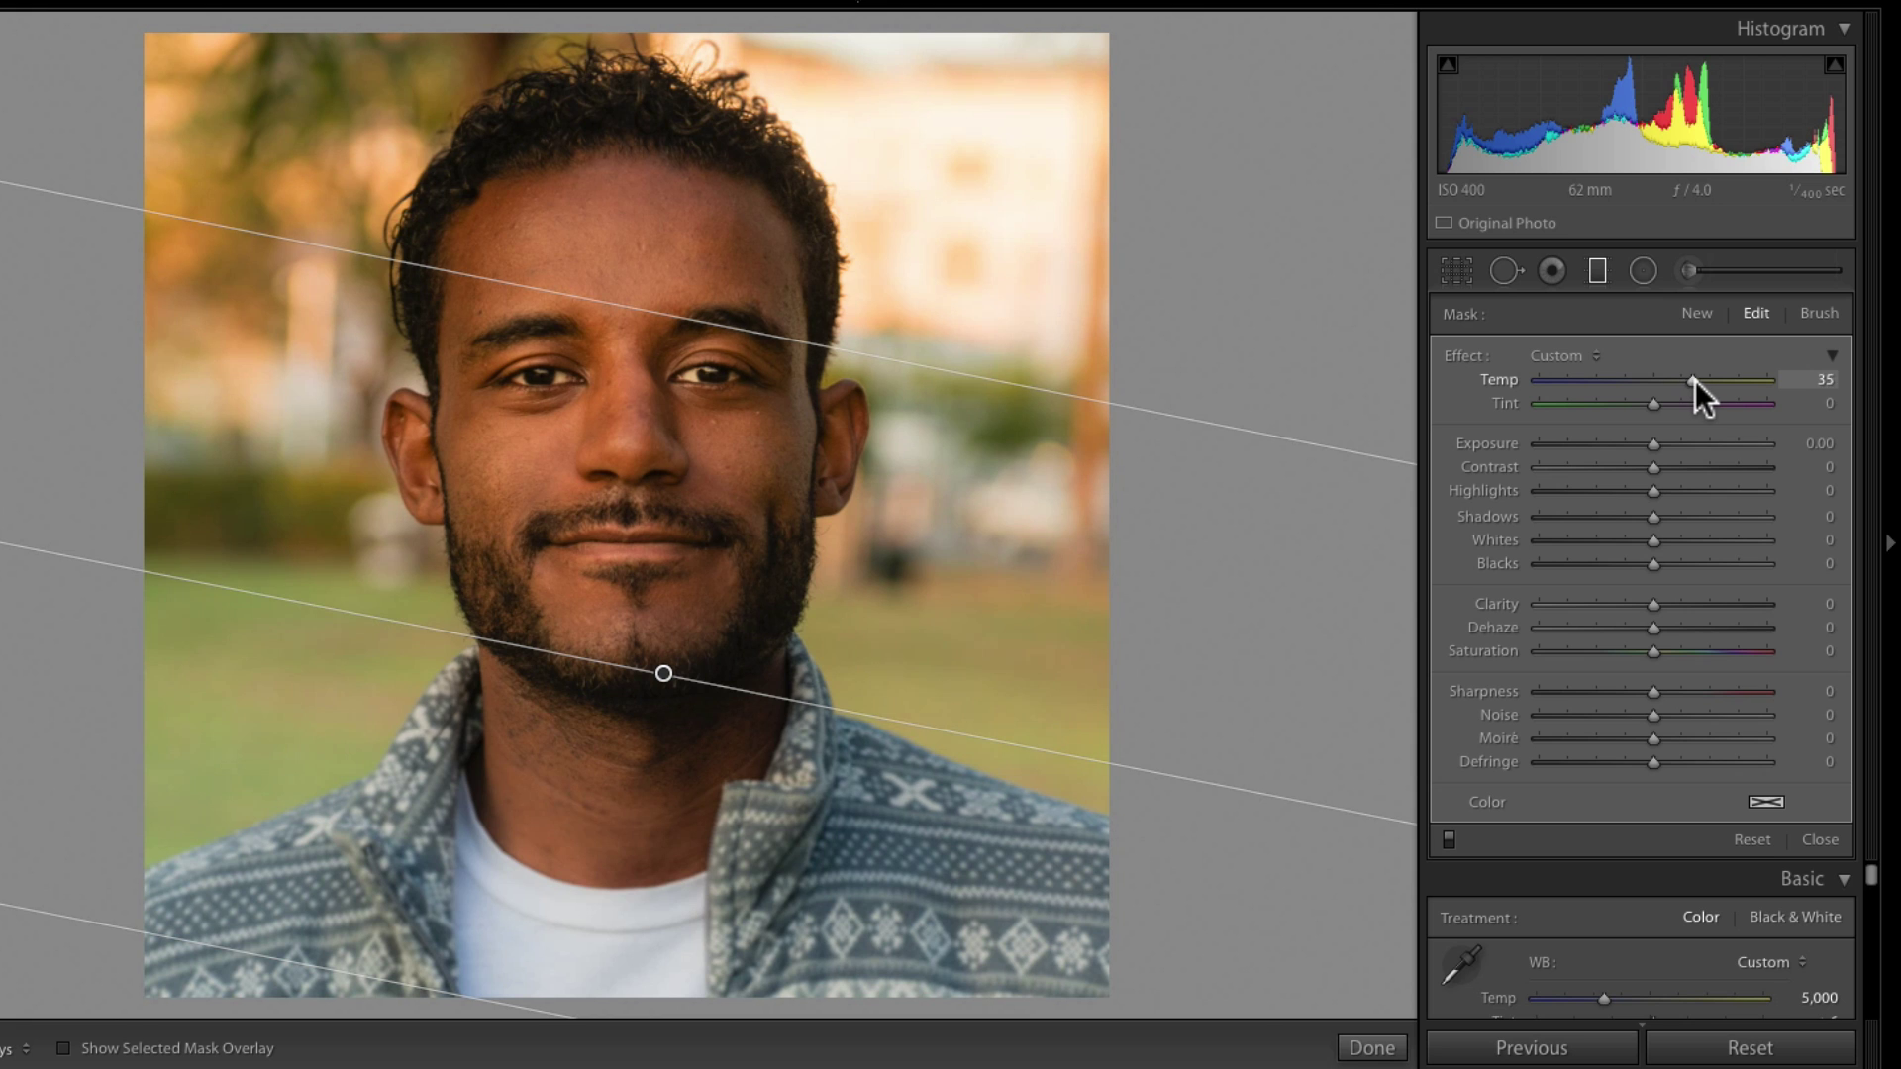
{"action": "left_click_drag", "start_coordinate": [1695, 380], "coordinate": [1691, 380]}
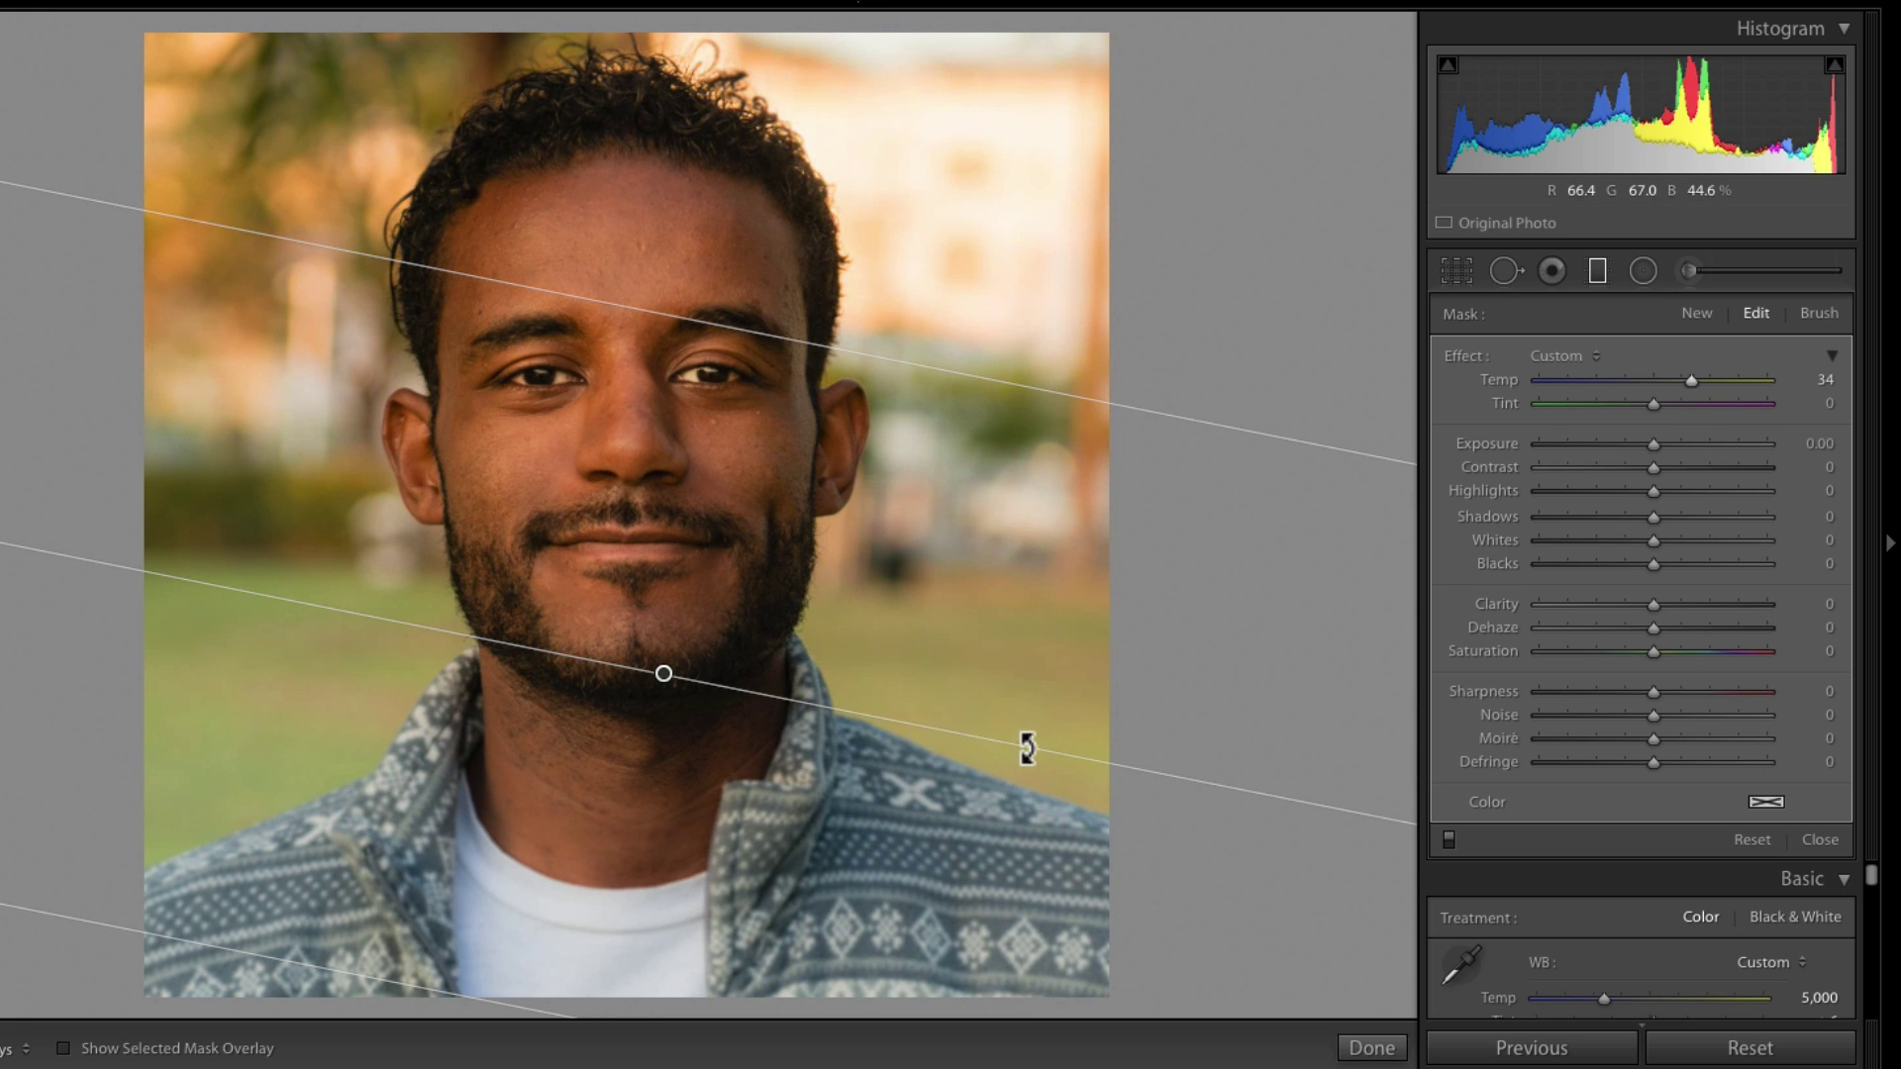
{"action": "left_click_drag", "start_coordinate": [1023, 746], "coordinate": [1030, 792]}
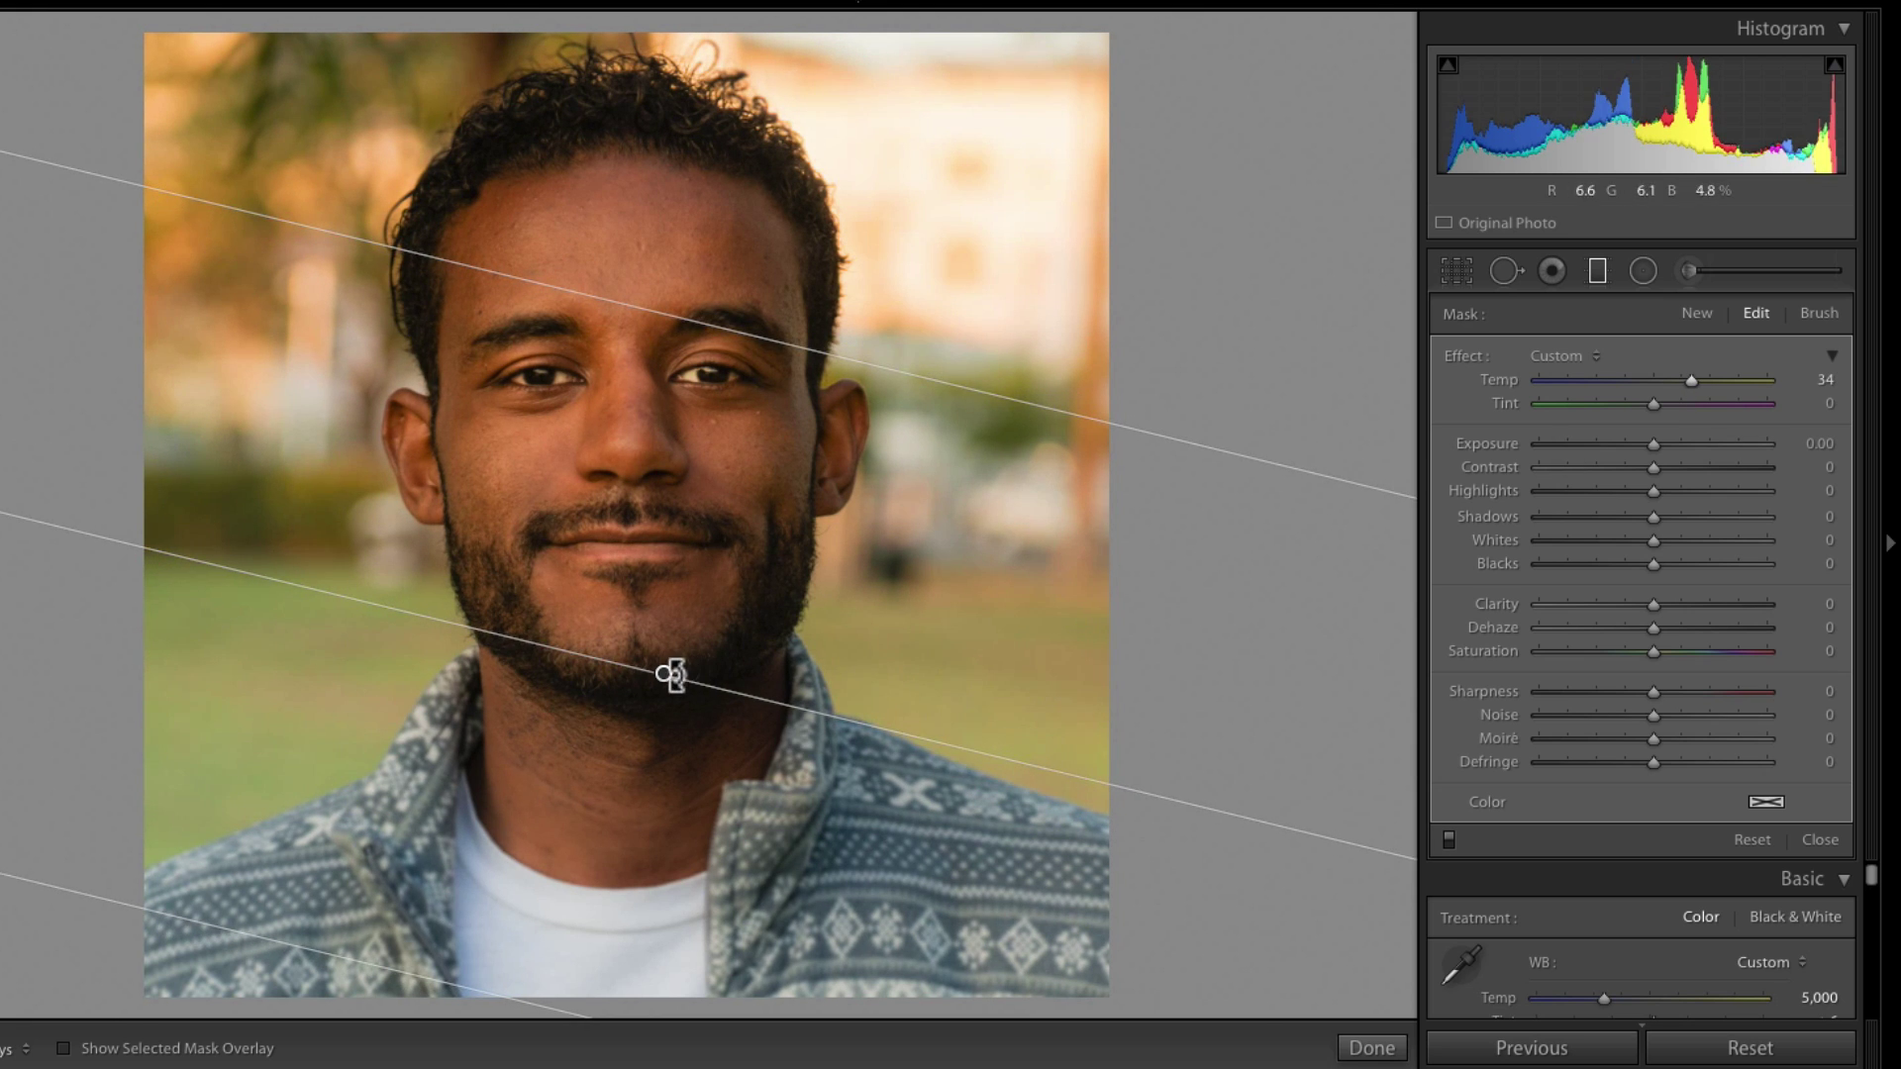
{"action": "left_click_drag", "start_coordinate": [664, 674], "coordinate": [662, 697]}
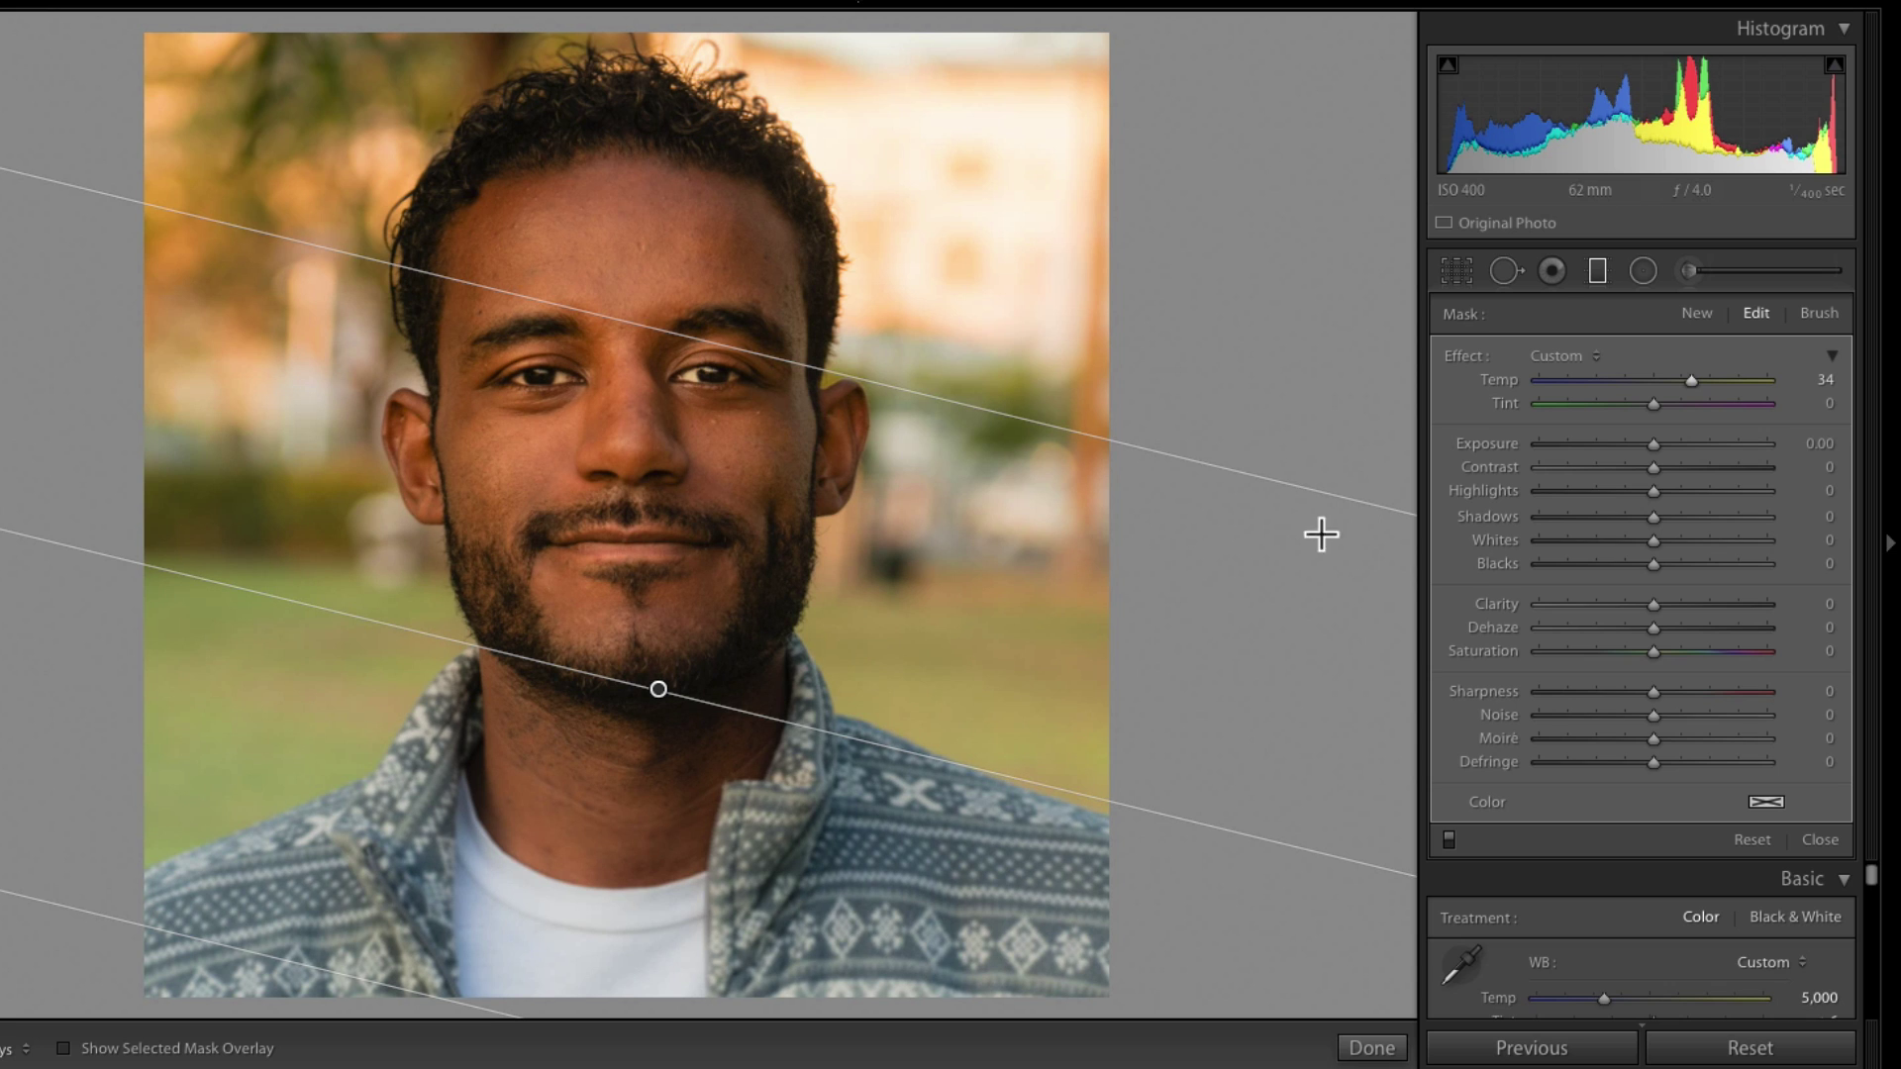
- Erase the graduated filter from the face, eye, hair and beard using Flow 100, Size 9.1
{"action": "left_click", "coordinate": [1802, 312]}
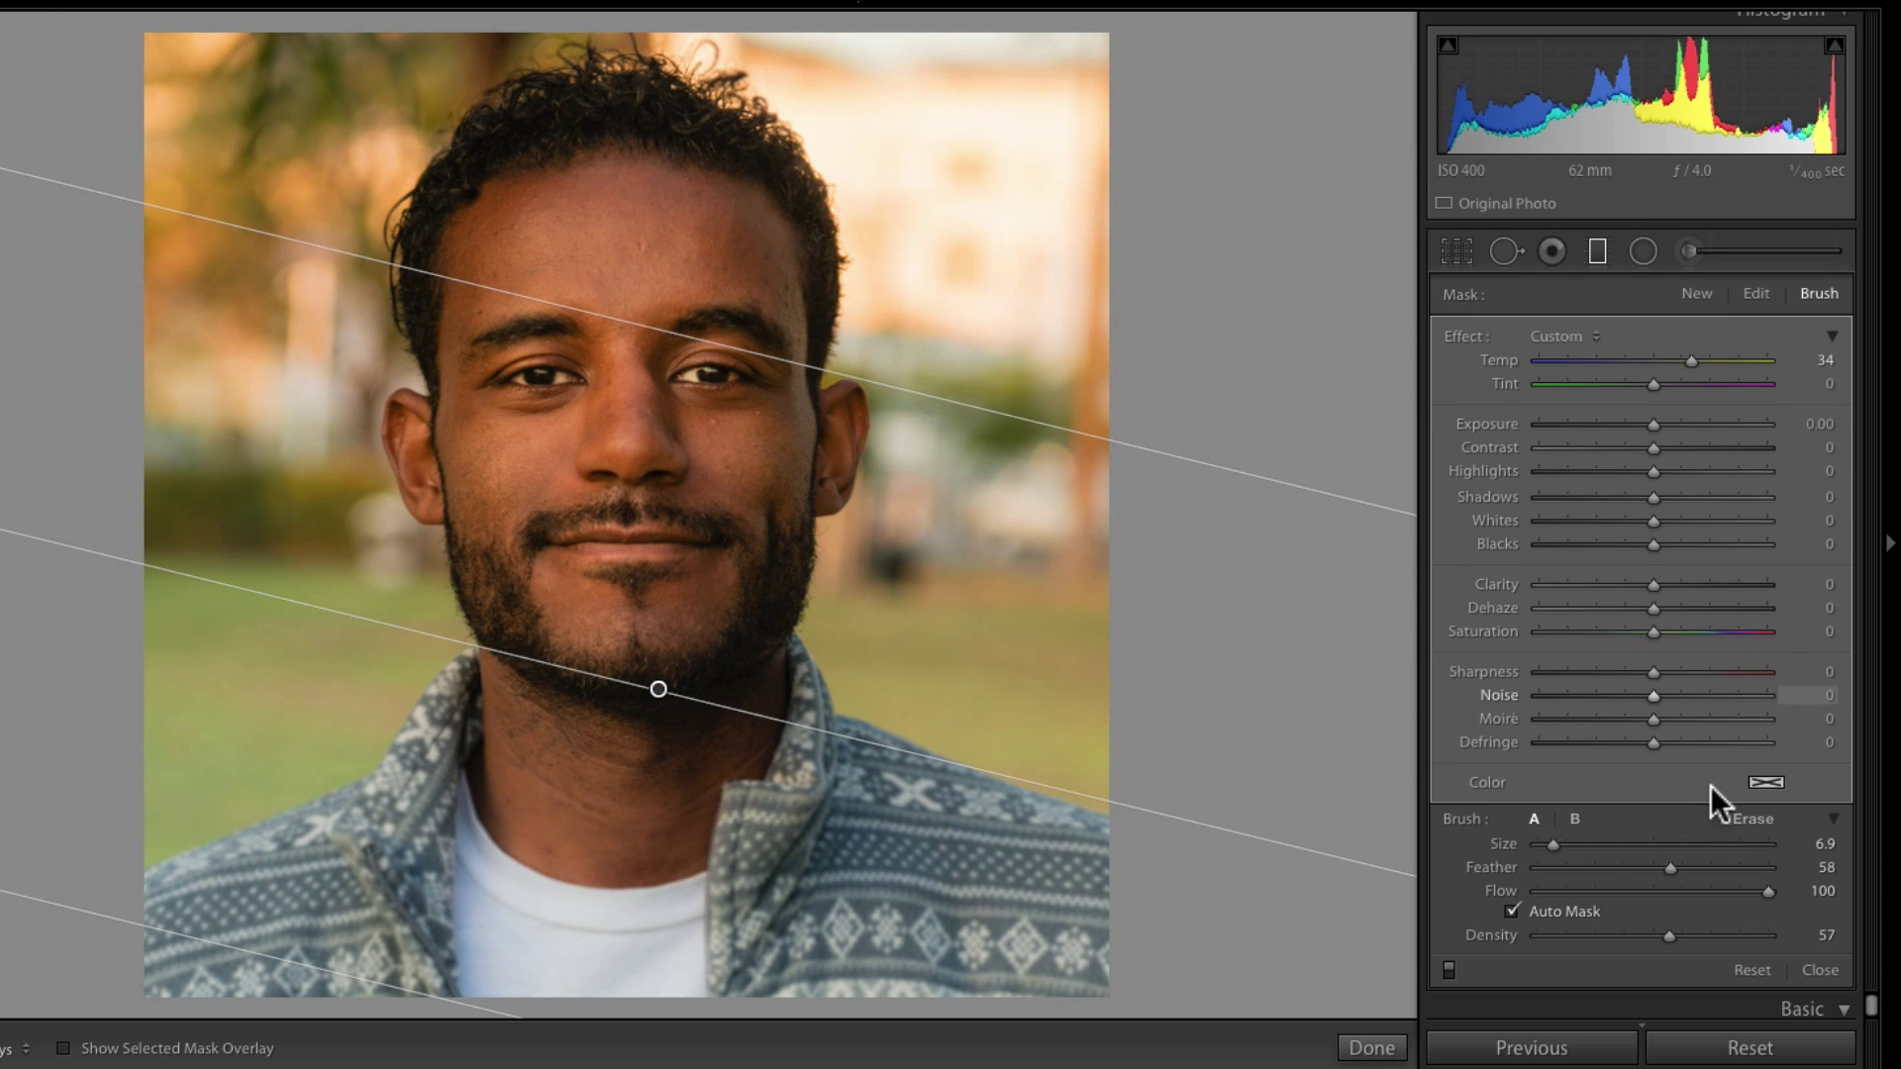
{"action": "left_click", "coordinate": [1752, 819]}
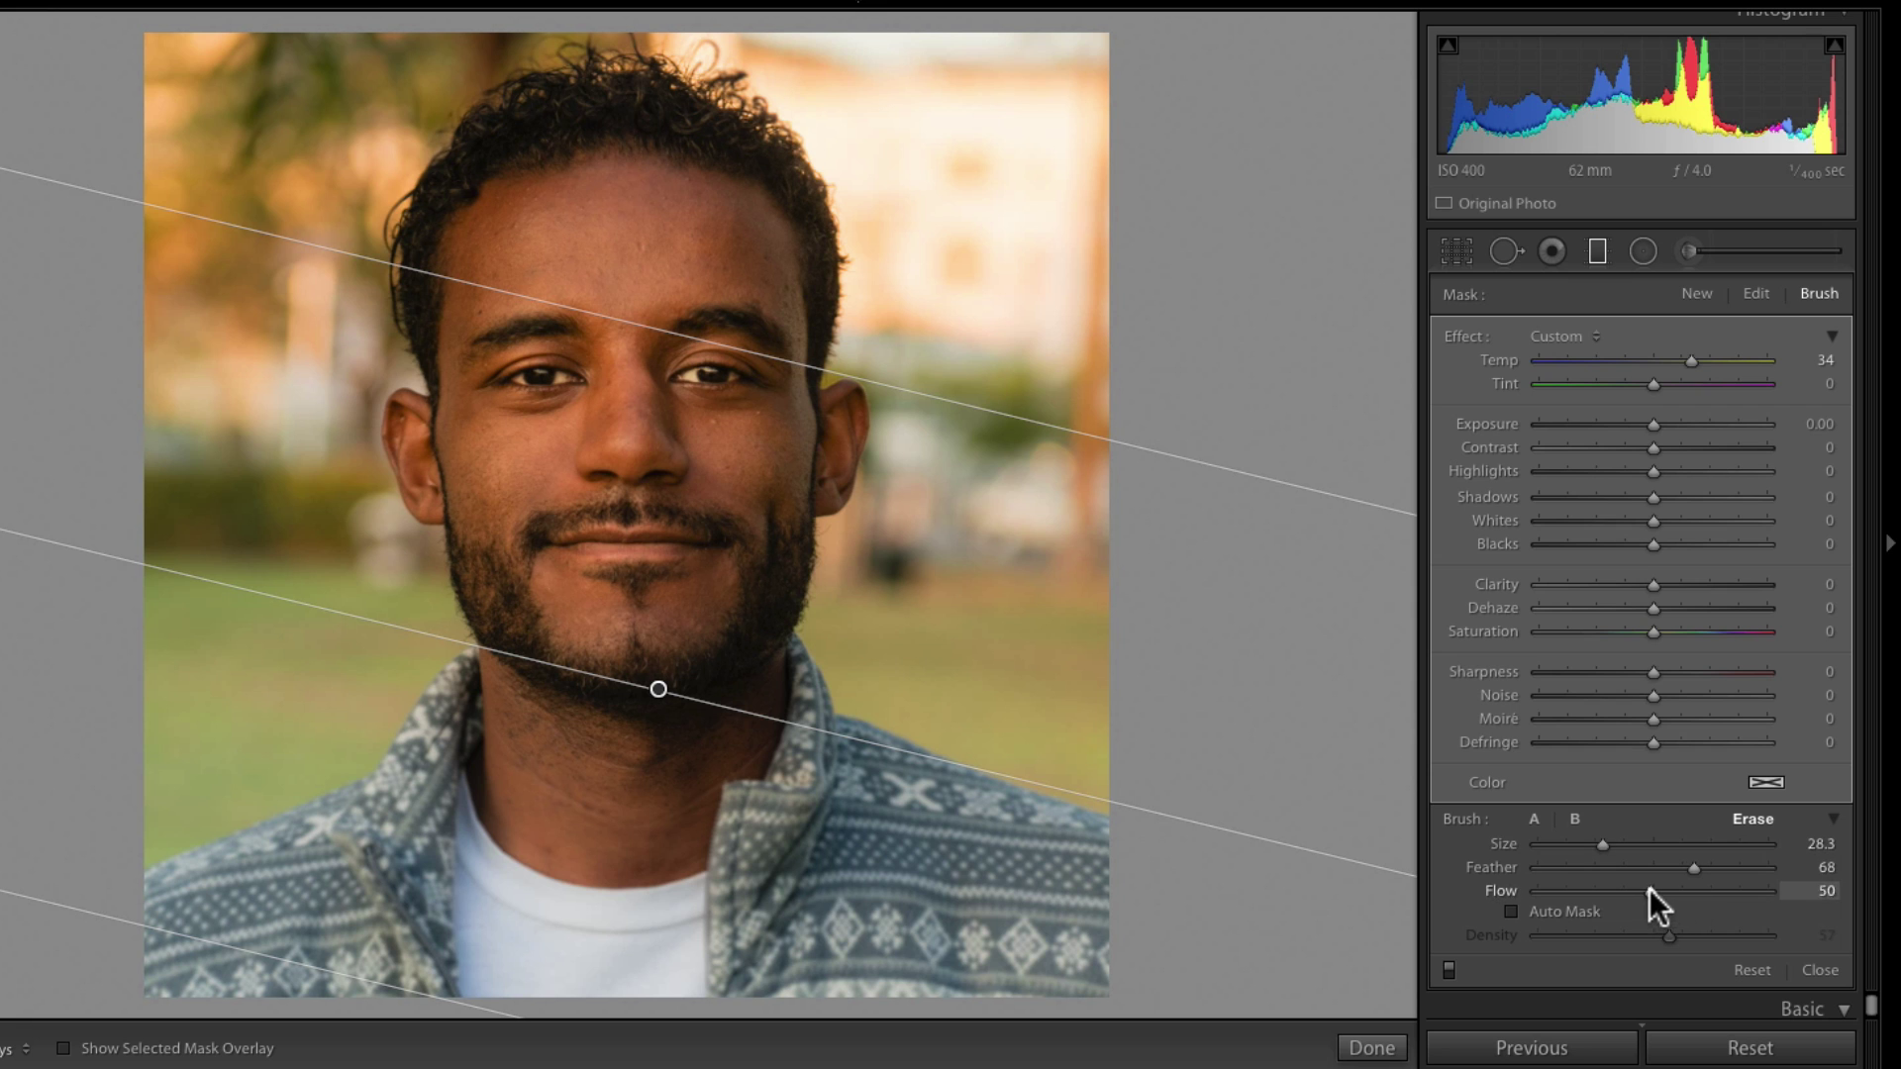
{"action": "left_click_drag", "start_coordinate": [1649, 891], "coordinate": [1854, 904]}
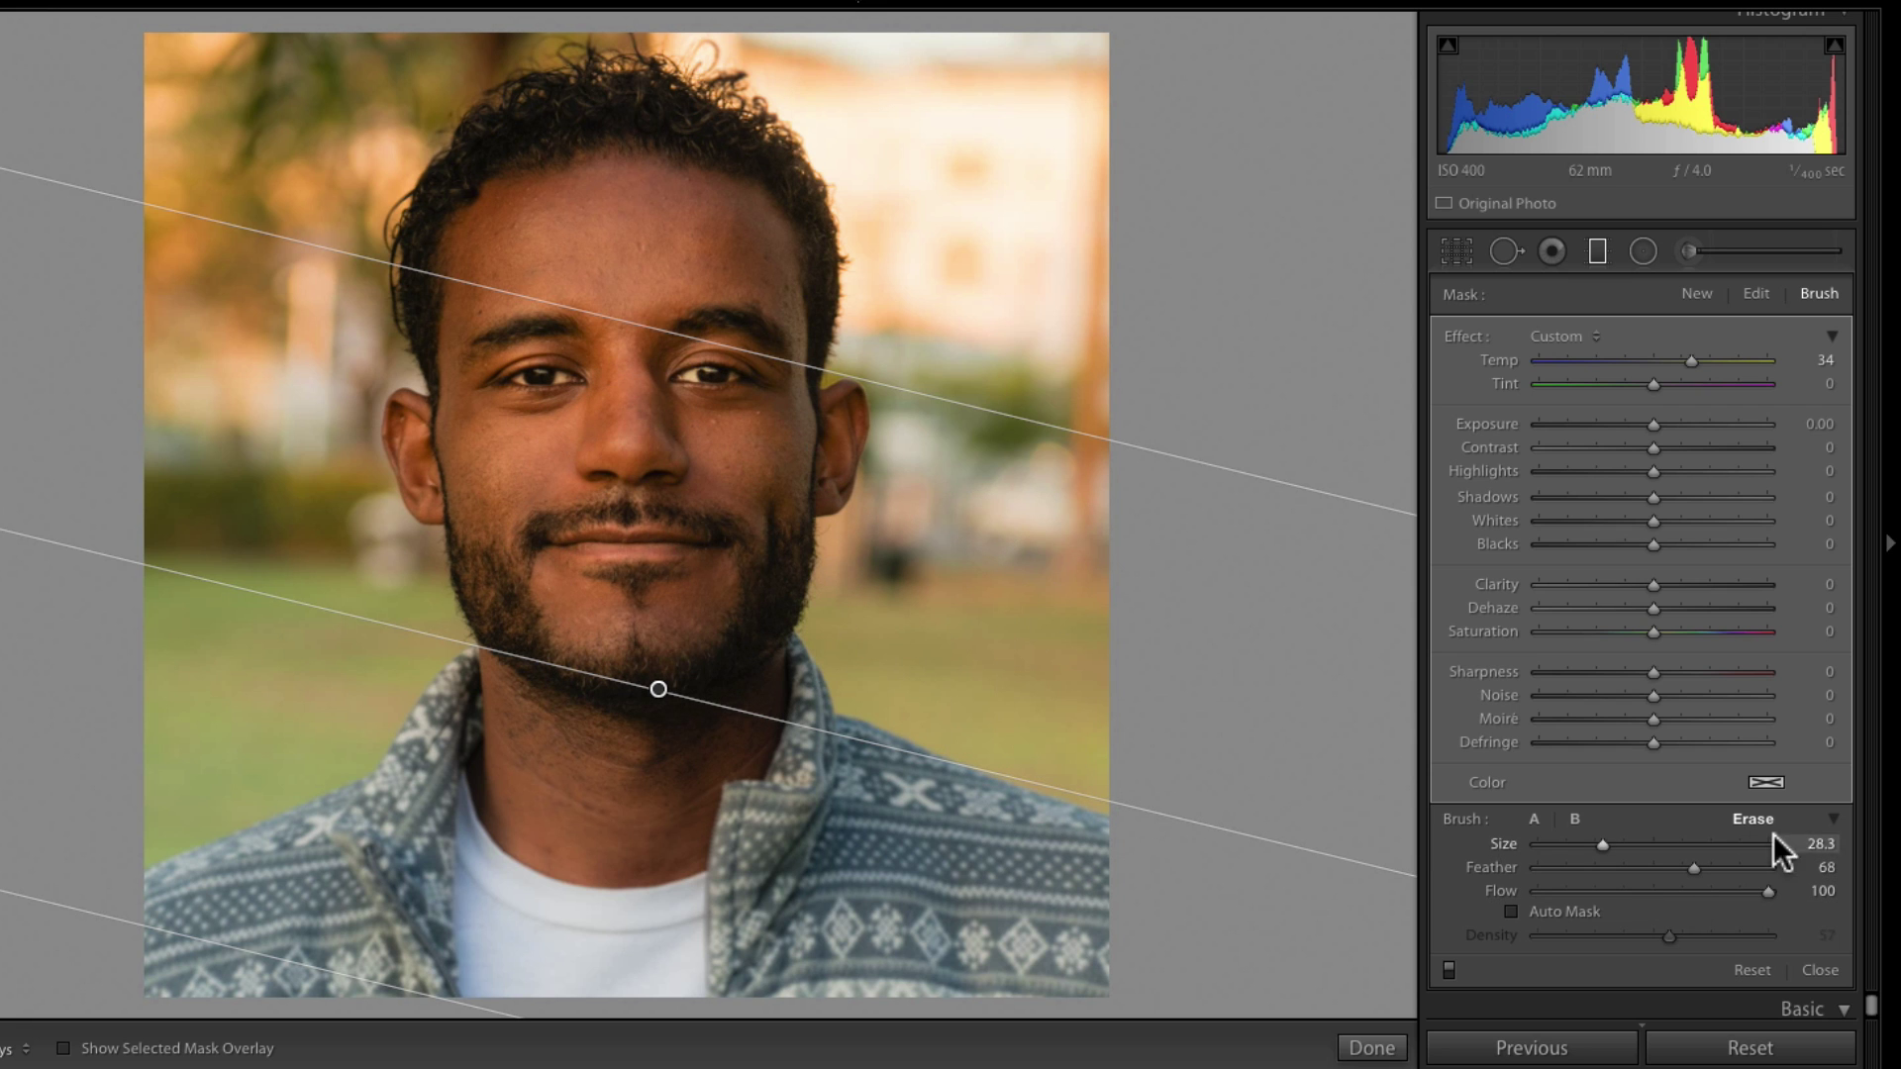
{"action": "left_click_drag", "start_coordinate": [1604, 844], "coordinate": [1582, 844]}
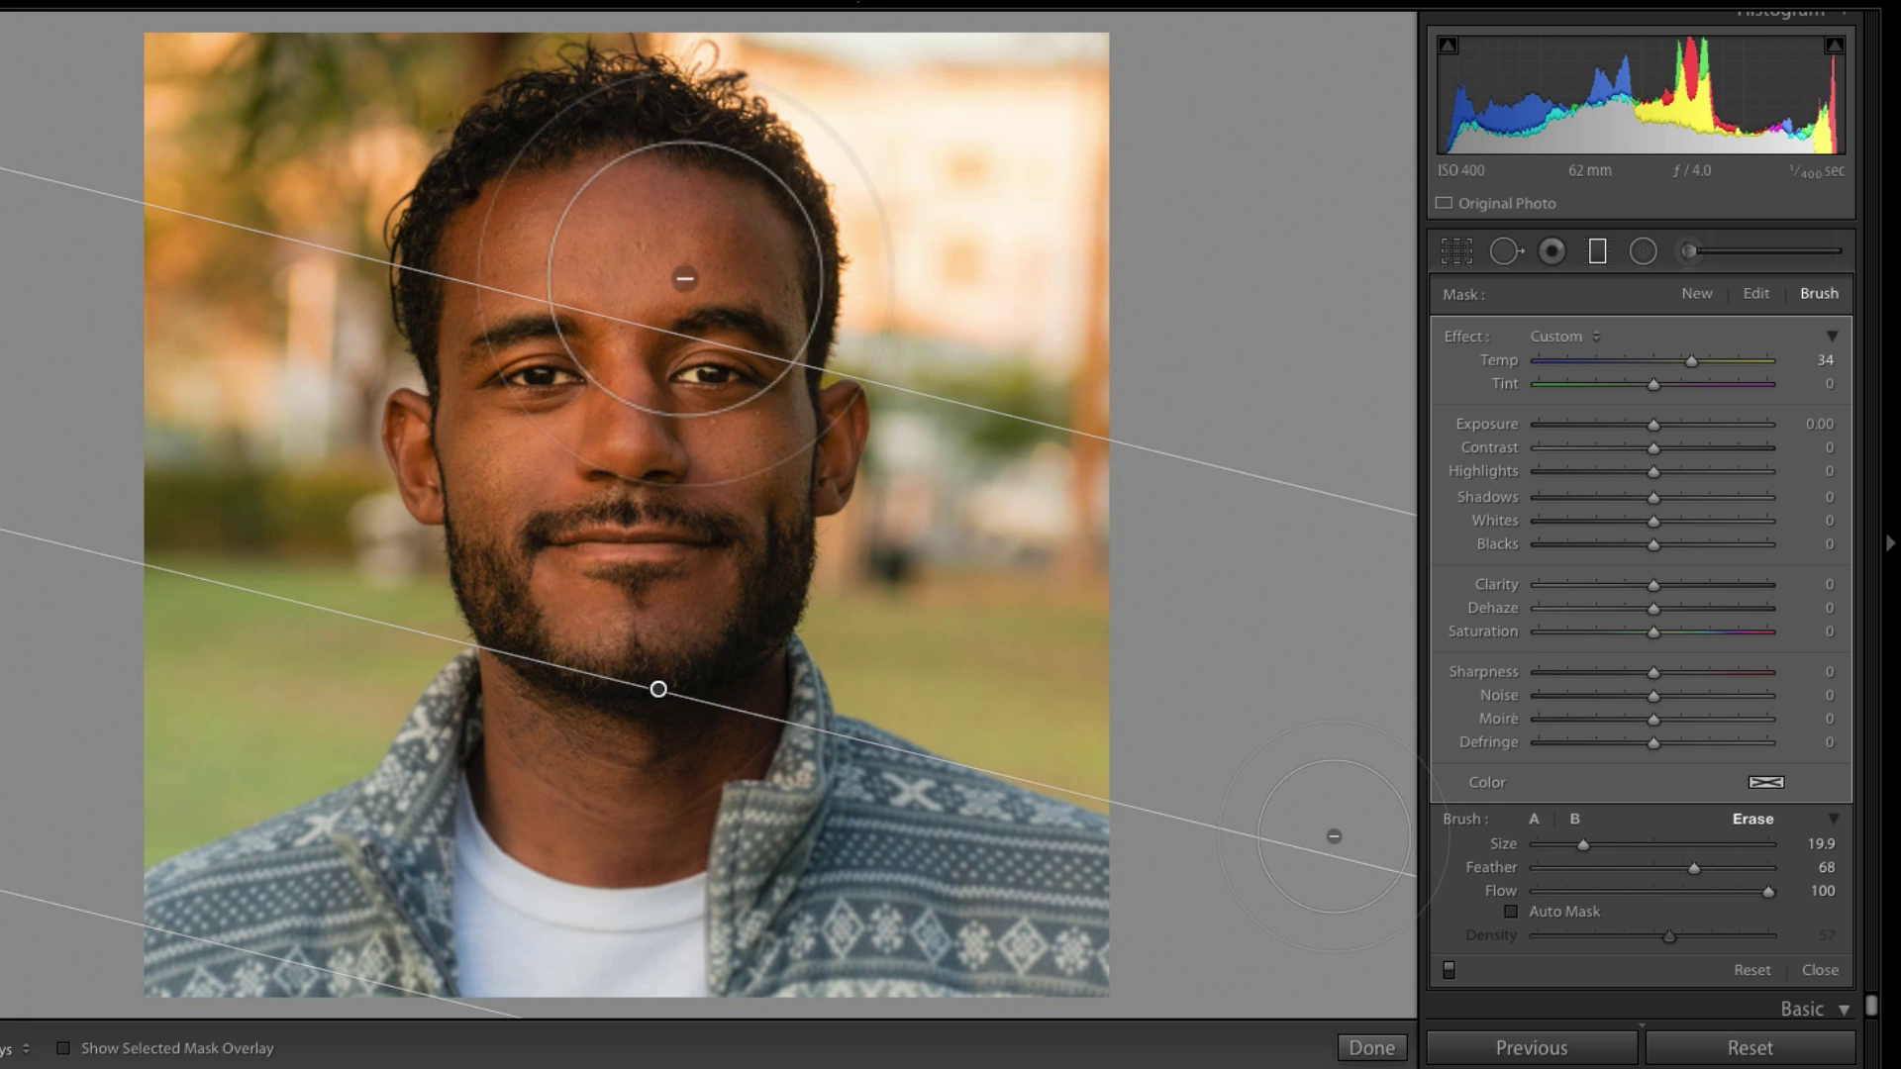
{"action": "mouse_move", "coordinate": [582, 158]}
{"action": "left_mouse_down"}
{"action": "mouse_move", "coordinate": [623, 514]}
{"action": "mouse_move", "coordinate": [640, 382]}
{"action": "mouse_move", "coordinate": [755, 280]}
{"action": "mouse_move", "coordinate": [699, 560]}
{"action": "mouse_move", "coordinate": [496, 437]}
{"action": "mouse_move", "coordinate": [501, 204]}
{"action": "mouse_move", "coordinate": [594, 698]}
{"action": "mouse_move", "coordinate": [561, 922]}
{"action": "mouse_move", "coordinate": [624, 934]}
{"action": "mouse_move", "coordinate": [718, 772]}
{"action": "mouse_move", "coordinate": [692, 191]}
{"action": "mouse_move", "coordinate": [612, 159]}
{"action": "mouse_move", "coordinate": [518, 288]}
{"action": "mouse_move", "coordinate": [679, 288]}
{"action": "mouse_move", "coordinate": [730, 373]}
{"action": "mouse_move", "coordinate": [966, 532]}
{"action": "left_mouse_up"}
{"action": "left_click_drag", "start_coordinate": [1583, 844], "coordinate": [1560, 844]}
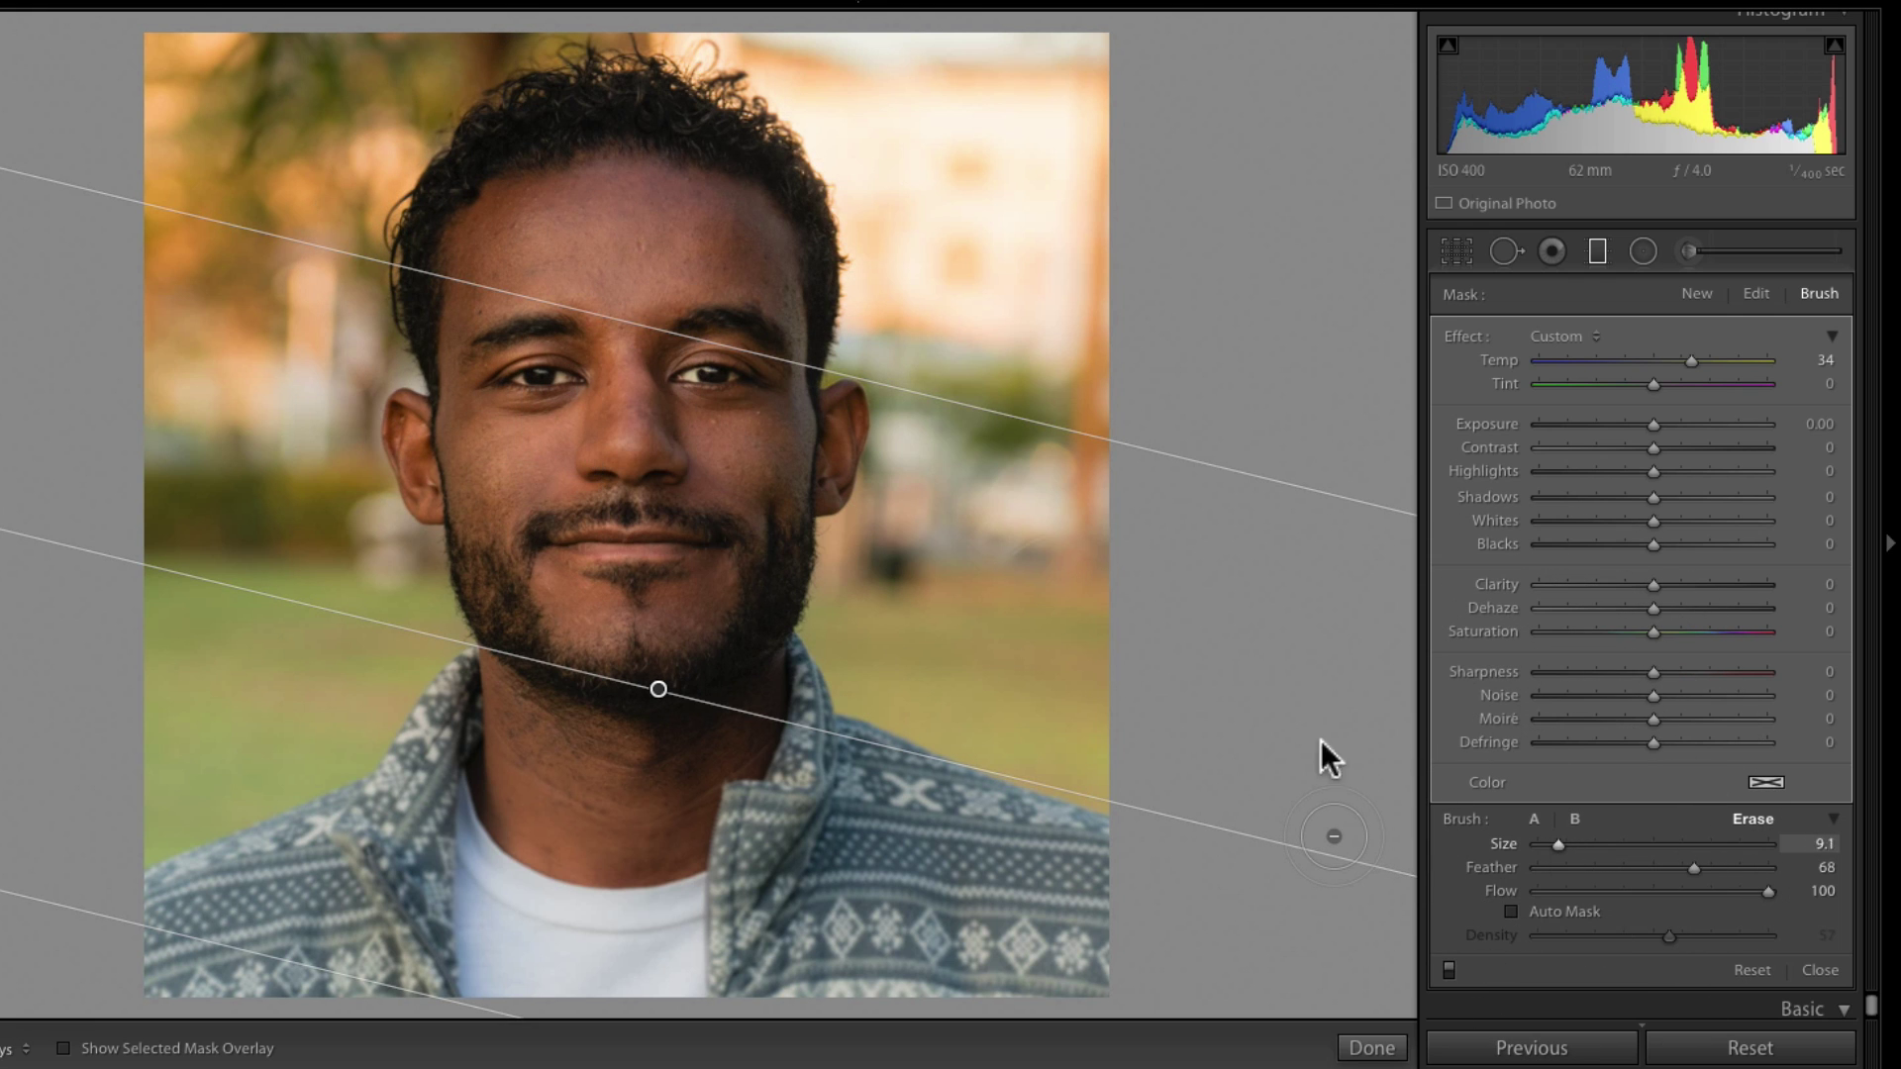
{"action": "mouse_move", "coordinate": [795, 522]}
{"action": "left_mouse_down"}
{"action": "mouse_move", "coordinate": [811, 435]}
{"action": "mouse_move", "coordinate": [536, 493]}
{"action": "mouse_move", "coordinate": [549, 479]}
{"action": "mouse_move", "coordinate": [447, 466]}
{"action": "mouse_move", "coordinate": [431, 437]}
{"action": "mouse_move", "coordinate": [459, 491]}
{"action": "mouse_move", "coordinate": [420, 428]}
{"action": "mouse_move", "coordinate": [440, 488]}
{"action": "mouse_move", "coordinate": [464, 469]}
{"action": "mouse_move", "coordinate": [456, 263]}
{"action": "mouse_move", "coordinate": [444, 303]}
{"action": "mouse_move", "coordinate": [520, 145]}
{"action": "mouse_move", "coordinate": [565, 222]}
{"action": "mouse_move", "coordinate": [678, 231]}
{"action": "mouse_move", "coordinate": [624, 689]}
{"action": "mouse_move", "coordinate": [563, 782]}
{"action": "mouse_move", "coordinate": [526, 632]}
{"action": "mouse_move", "coordinate": [554, 677]}
{"action": "mouse_move", "coordinate": [497, 659]}
{"action": "mouse_move", "coordinate": [510, 739]}
{"action": "mouse_move", "coordinate": [607, 748]}
{"action": "mouse_move", "coordinate": [682, 539]}
{"action": "mouse_move", "coordinate": [738, 612]}
{"action": "mouse_move", "coordinate": [735, 747]}
{"action": "mouse_move", "coordinate": [720, 453]}
{"action": "mouse_move", "coordinate": [733, 481]}
{"action": "mouse_move", "coordinate": [763, 462]}
{"action": "mouse_move", "coordinate": [769, 514]}
{"action": "mouse_move", "coordinate": [767, 400]}
{"action": "mouse_move", "coordinate": [759, 465]}
{"action": "mouse_move", "coordinate": [798, 443]}
{"action": "mouse_move", "coordinate": [775, 484]}
{"action": "mouse_move", "coordinate": [643, 181]}
{"action": "mouse_move", "coordinate": [709, 187]}
{"action": "mouse_move", "coordinate": [658, 131]}
{"action": "mouse_move", "coordinate": [514, 154]}
{"action": "mouse_move", "coordinate": [469, 196]}
{"action": "mouse_move", "coordinate": [466, 352]}
{"action": "mouse_move", "coordinate": [581, 607]}
{"action": "mouse_move", "coordinate": [572, 369]}
{"action": "mouse_move", "coordinate": [534, 360]}
{"action": "mouse_move", "coordinate": [572, 701]}
{"action": "mouse_move", "coordinate": [743, 556]}
{"action": "mouse_move", "coordinate": [744, 218]}
{"action": "left_mouse_up"}
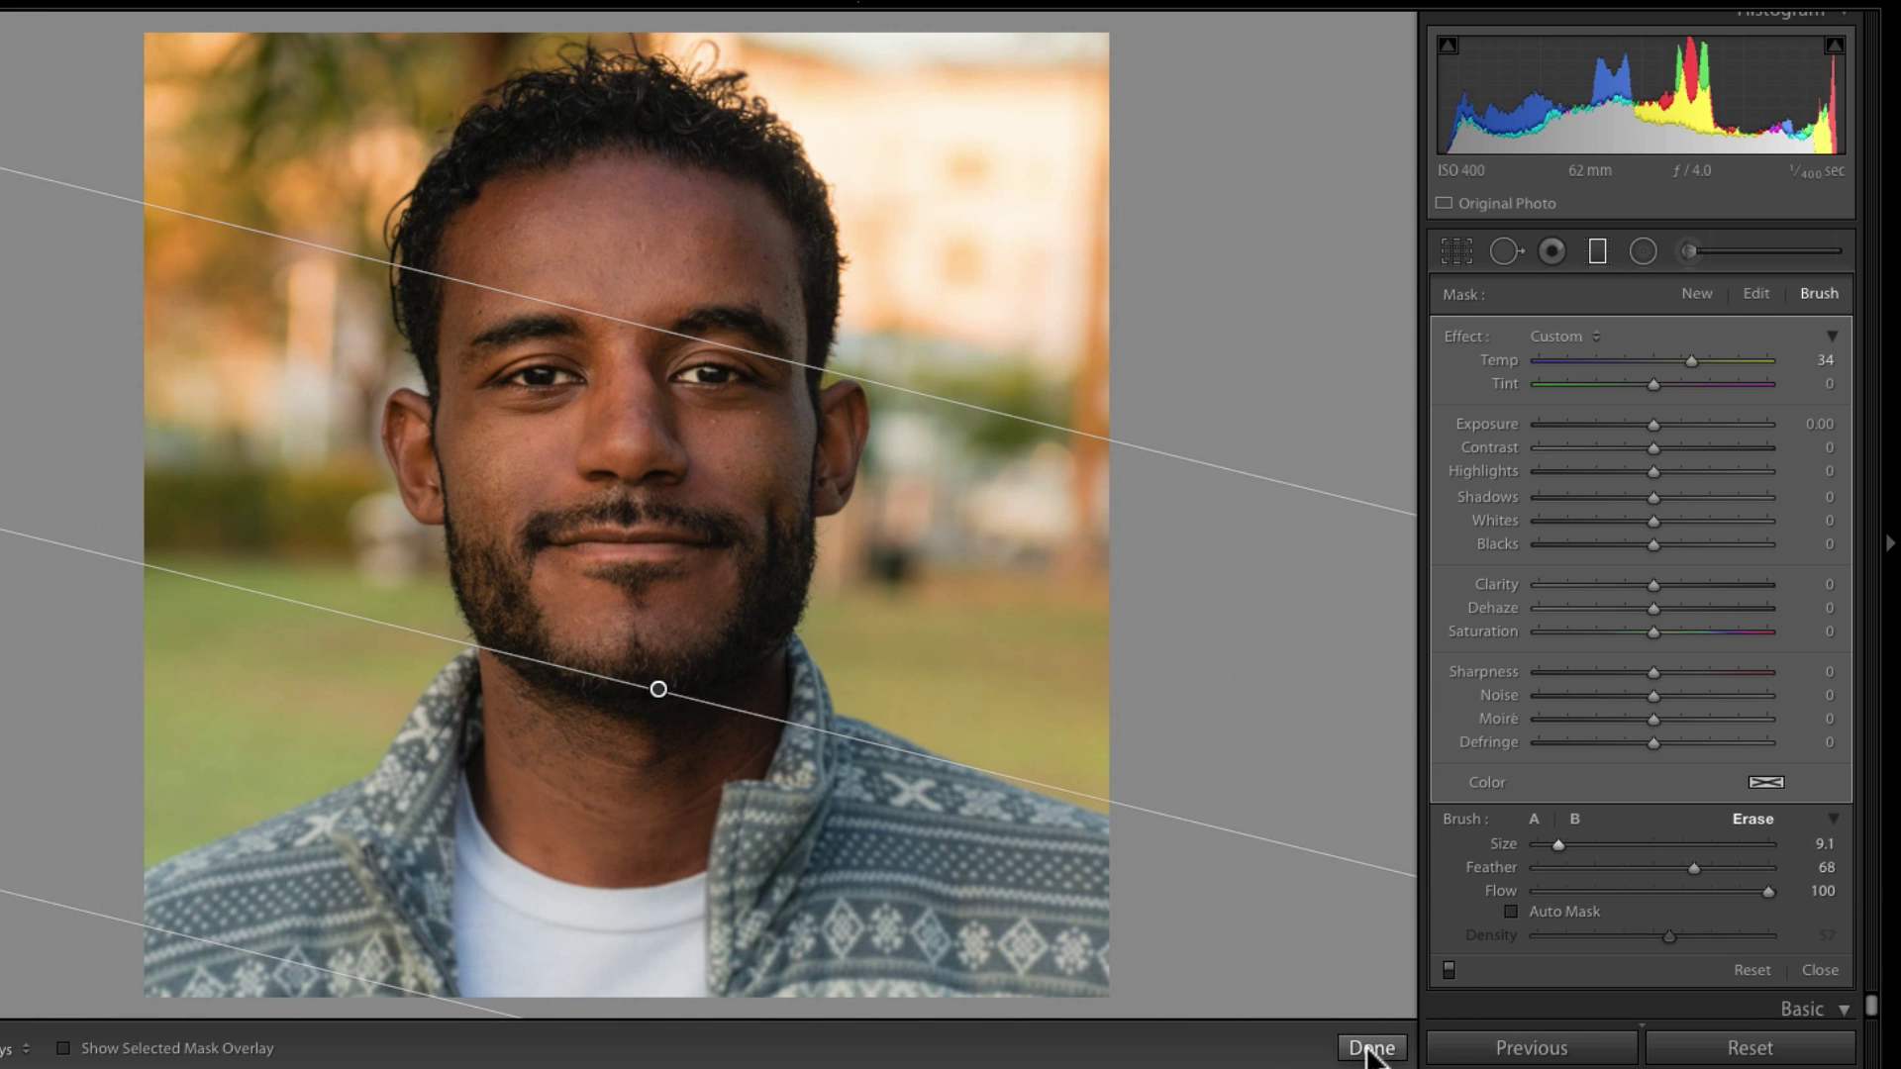
- Finish the graduated filter edit and zoom in close on the mouth
{"action": "left_click", "coordinate": [1372, 1049]}
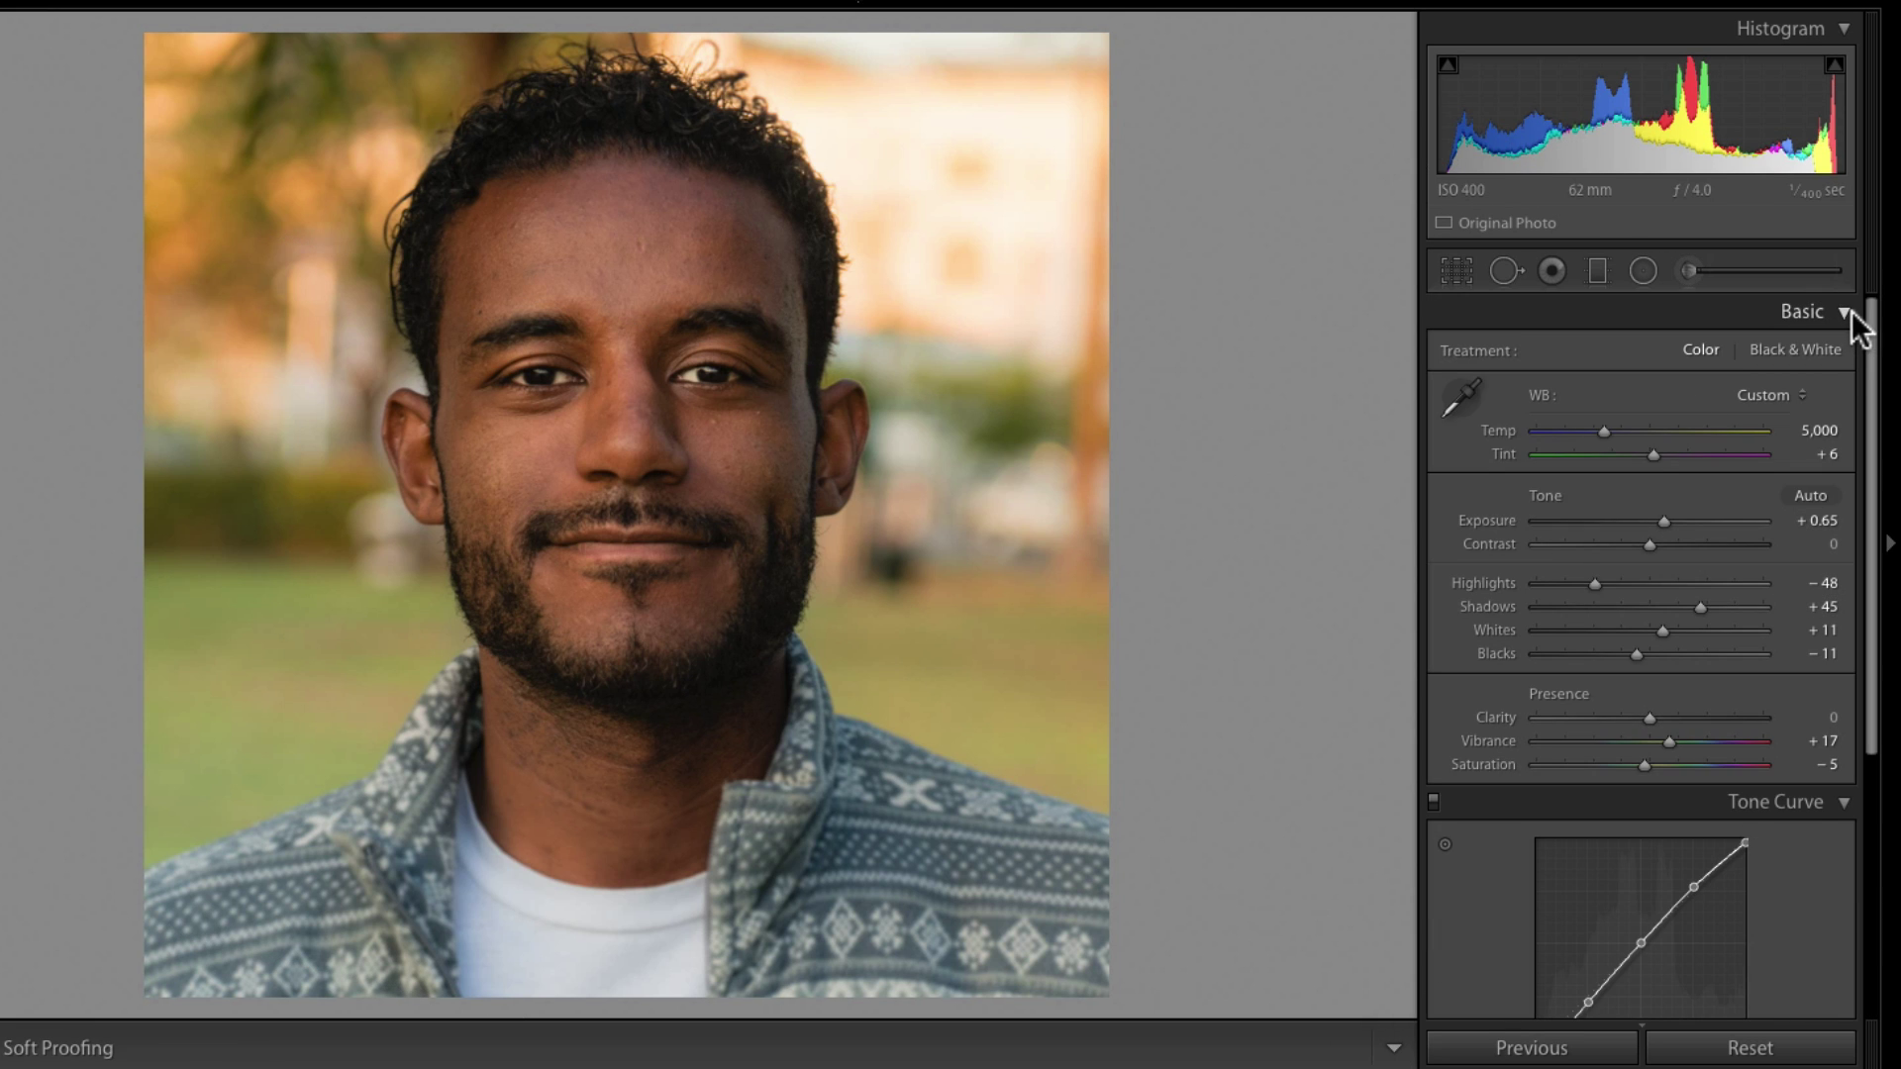
{"action": "left_click_drag", "start_coordinate": [1869, 323], "coordinate": [1860, 585]}
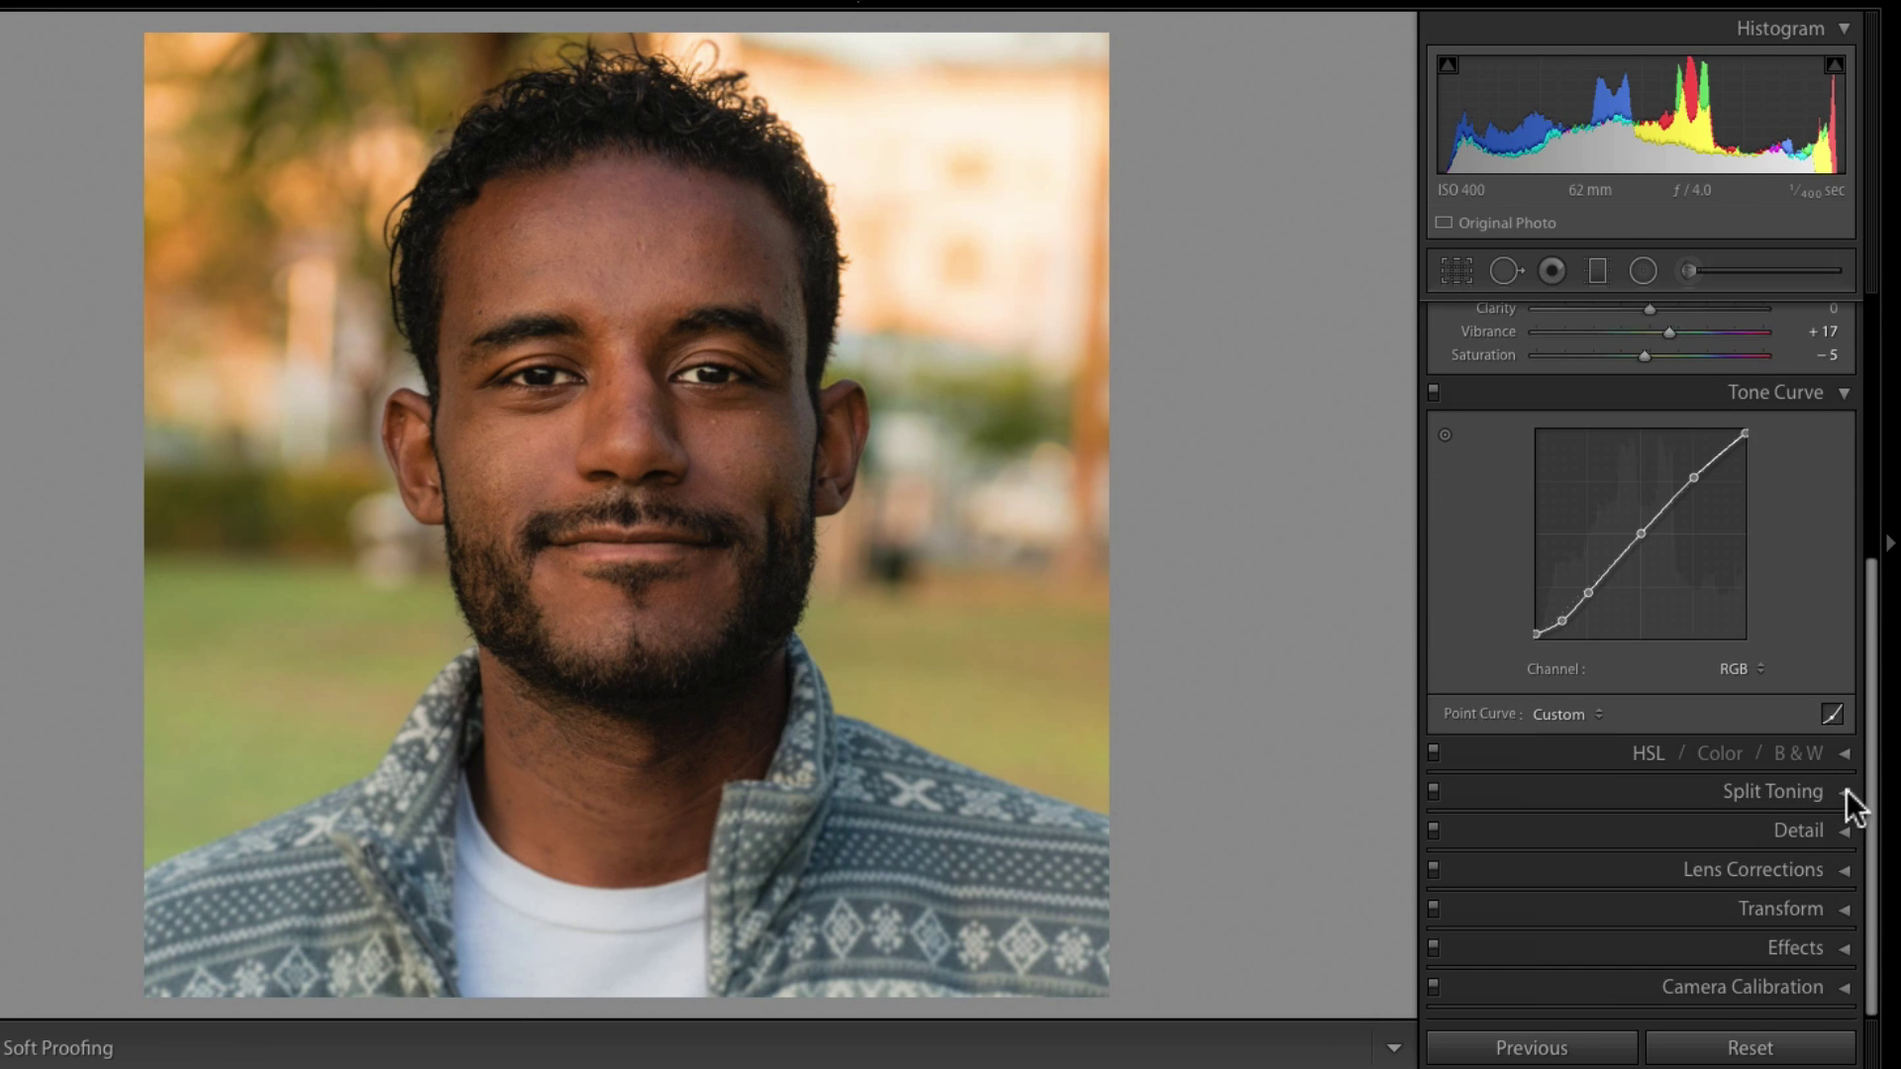
{"action": "left_click", "coordinate": [674, 475]}
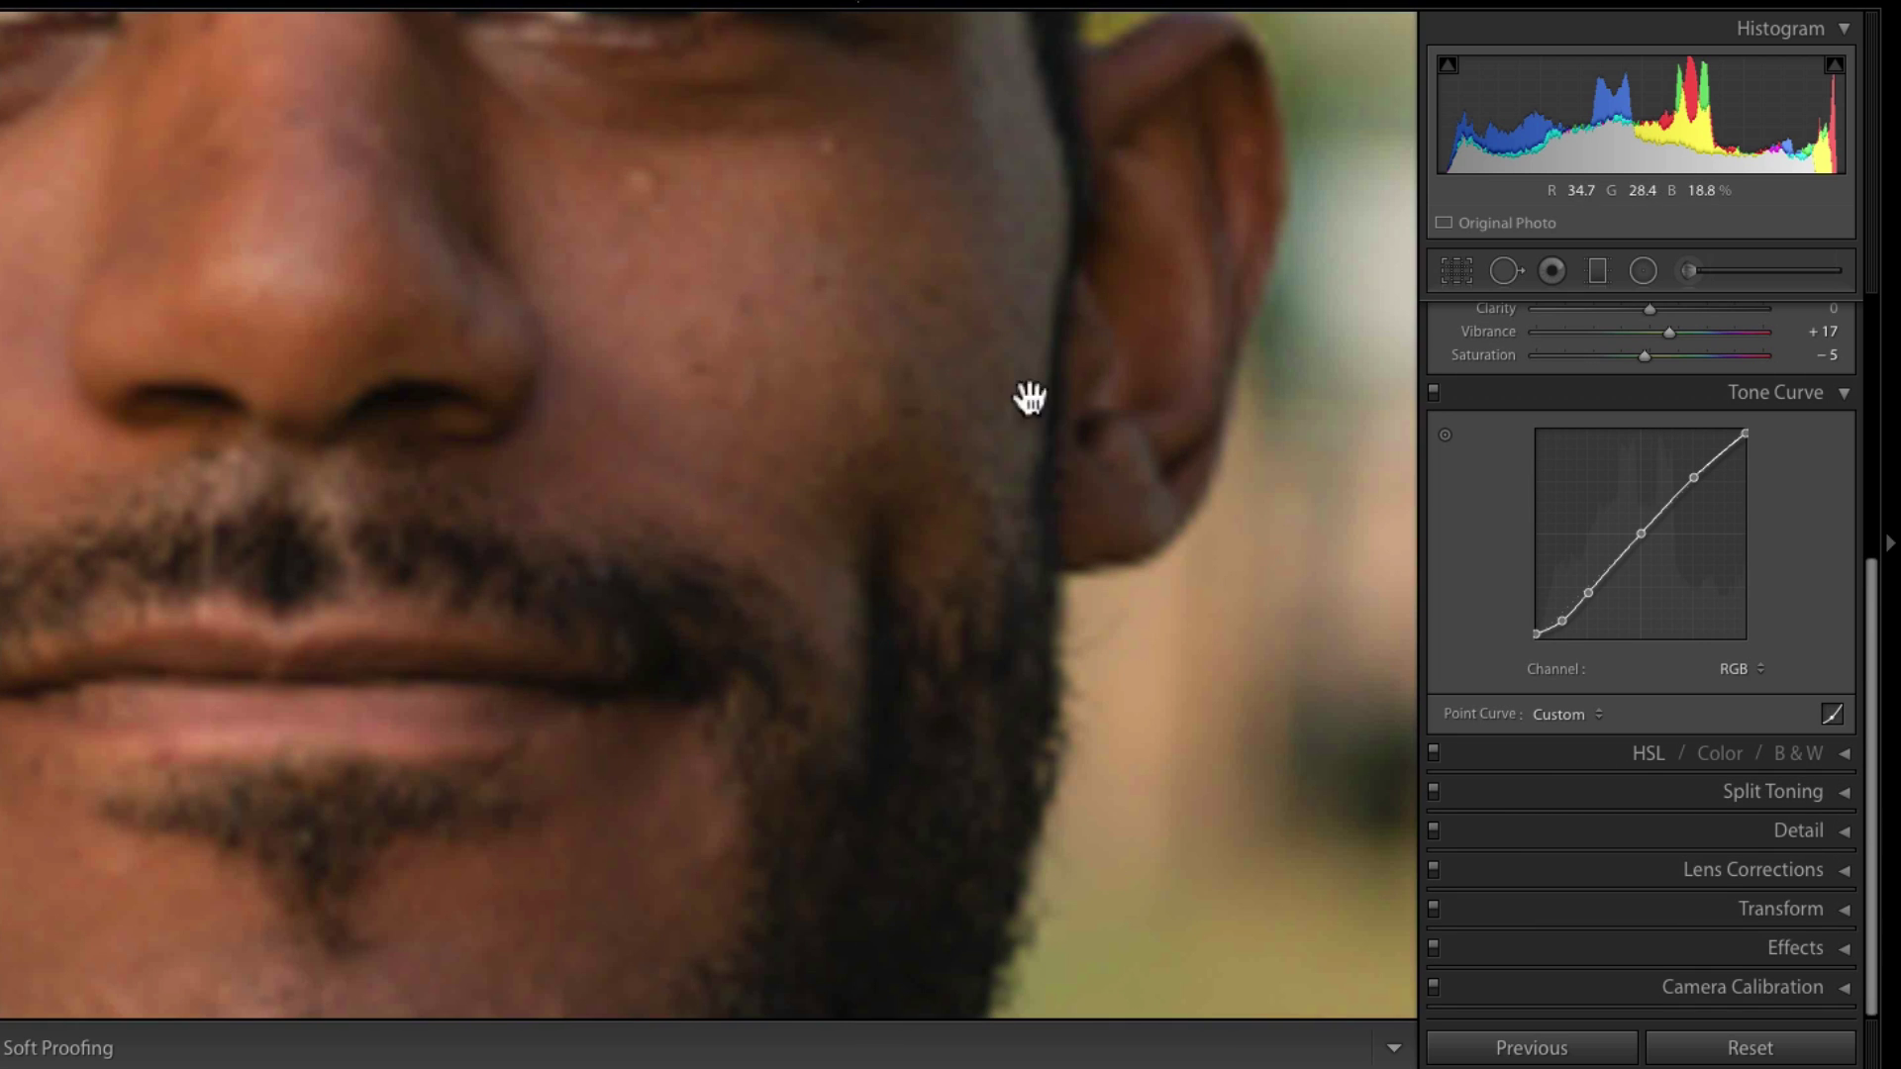
- Set Detail panel Luminance noise reduction to 26, then view the whole photo again
{"action": "left_click", "coordinate": [1848, 871]}
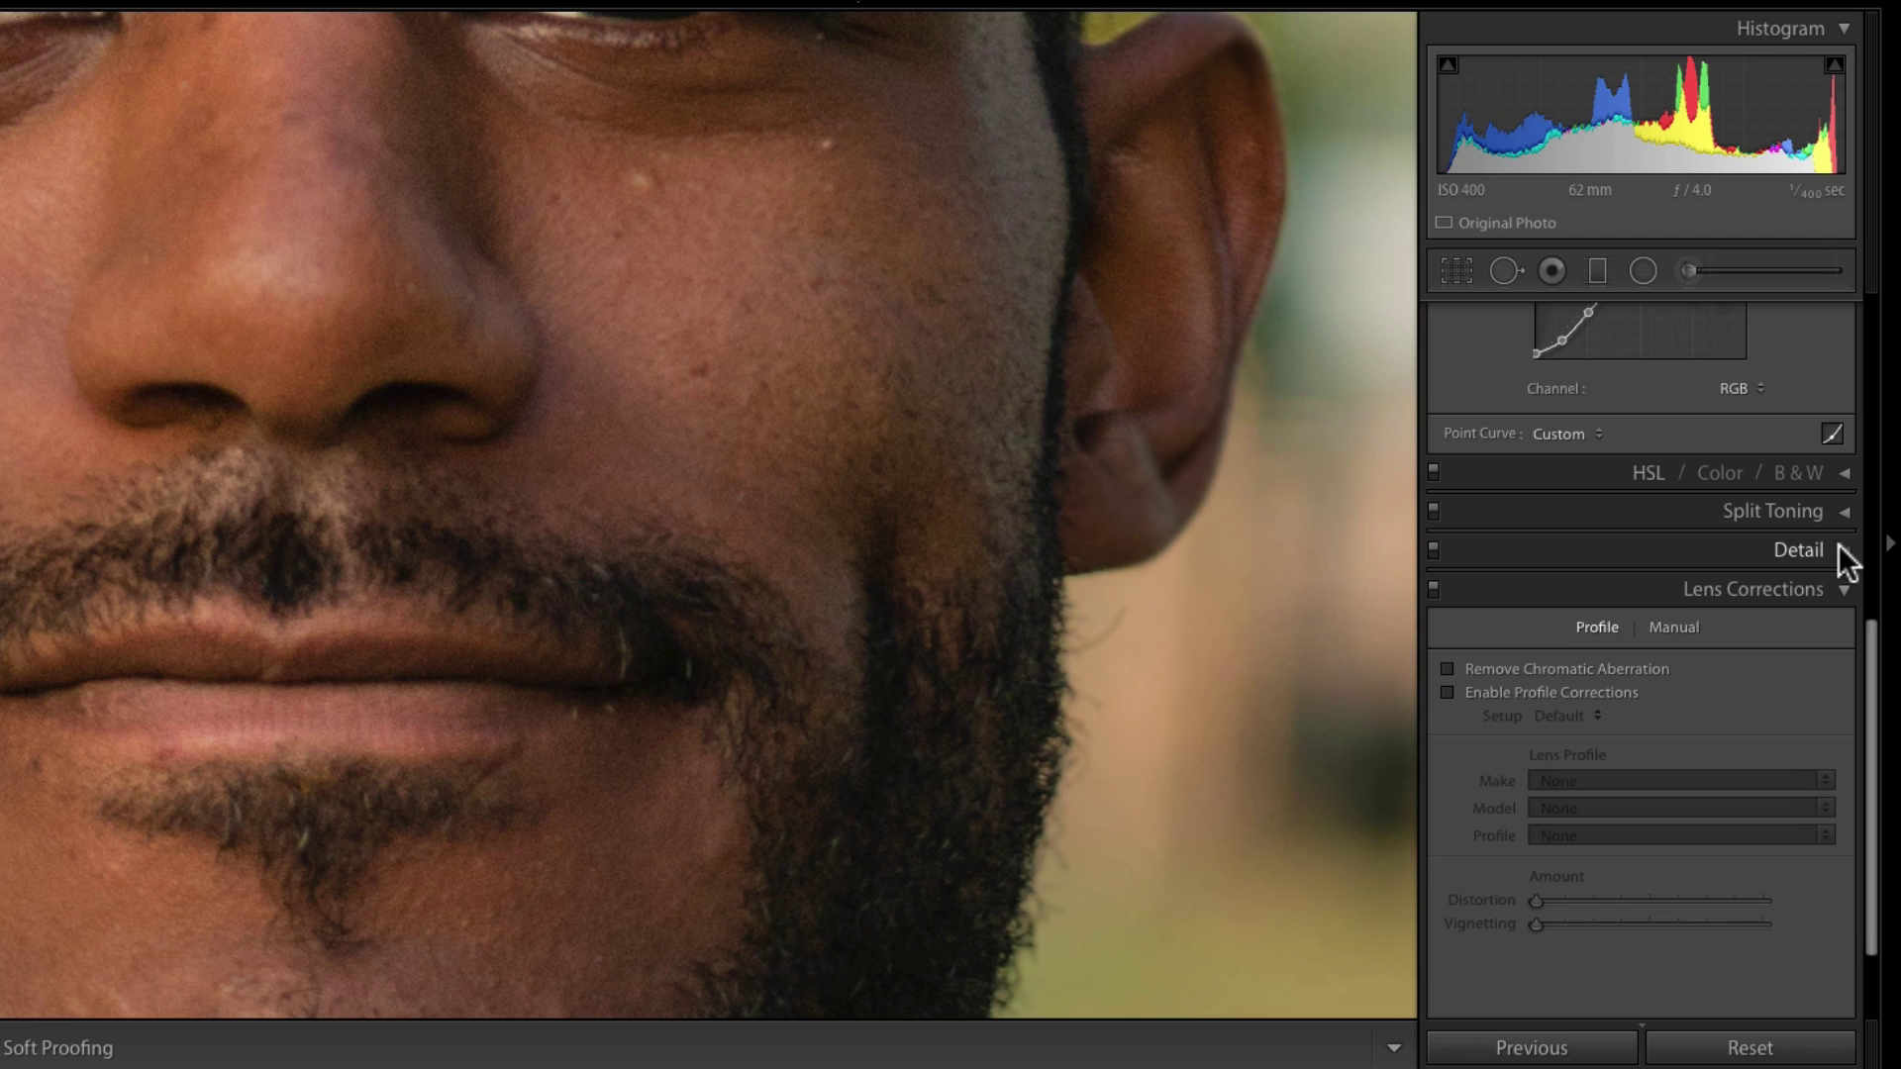
{"action": "left_click", "coordinate": [1838, 547]}
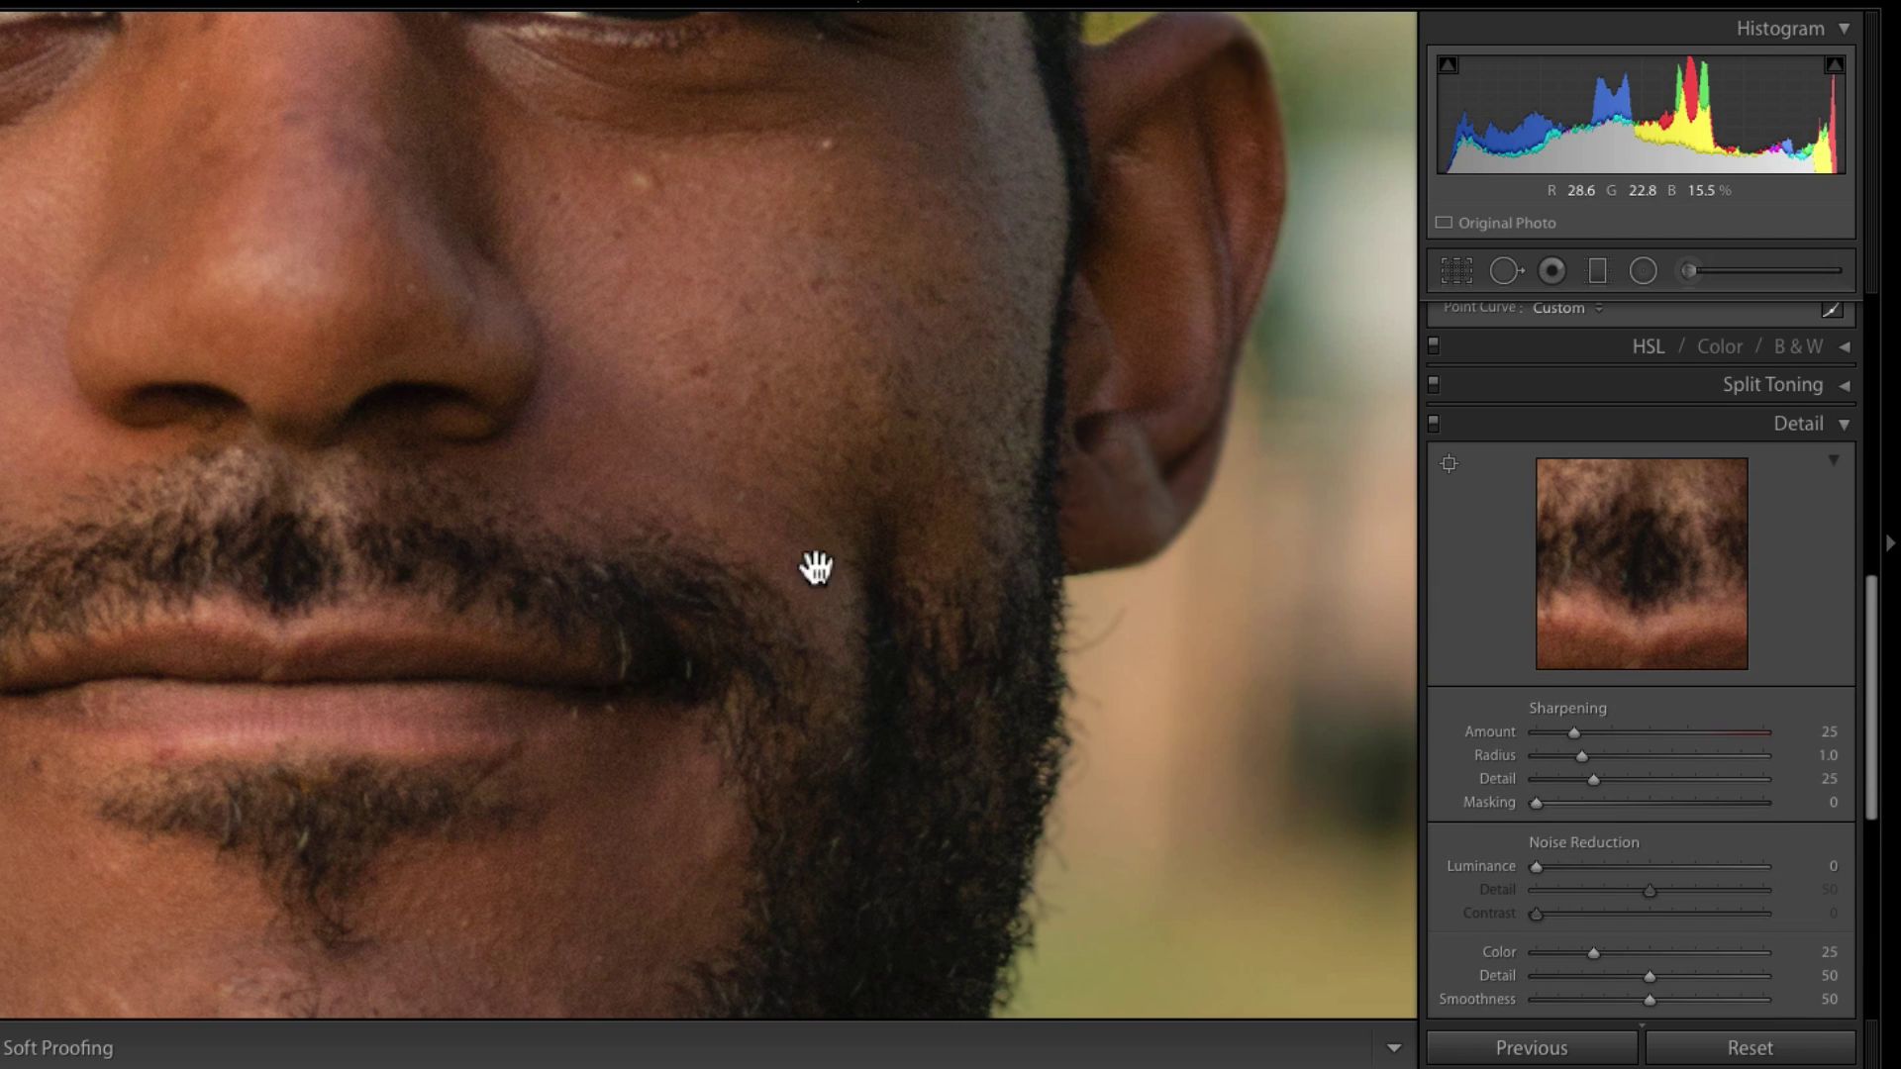
{"action": "left_click", "coordinate": [1561, 866]}
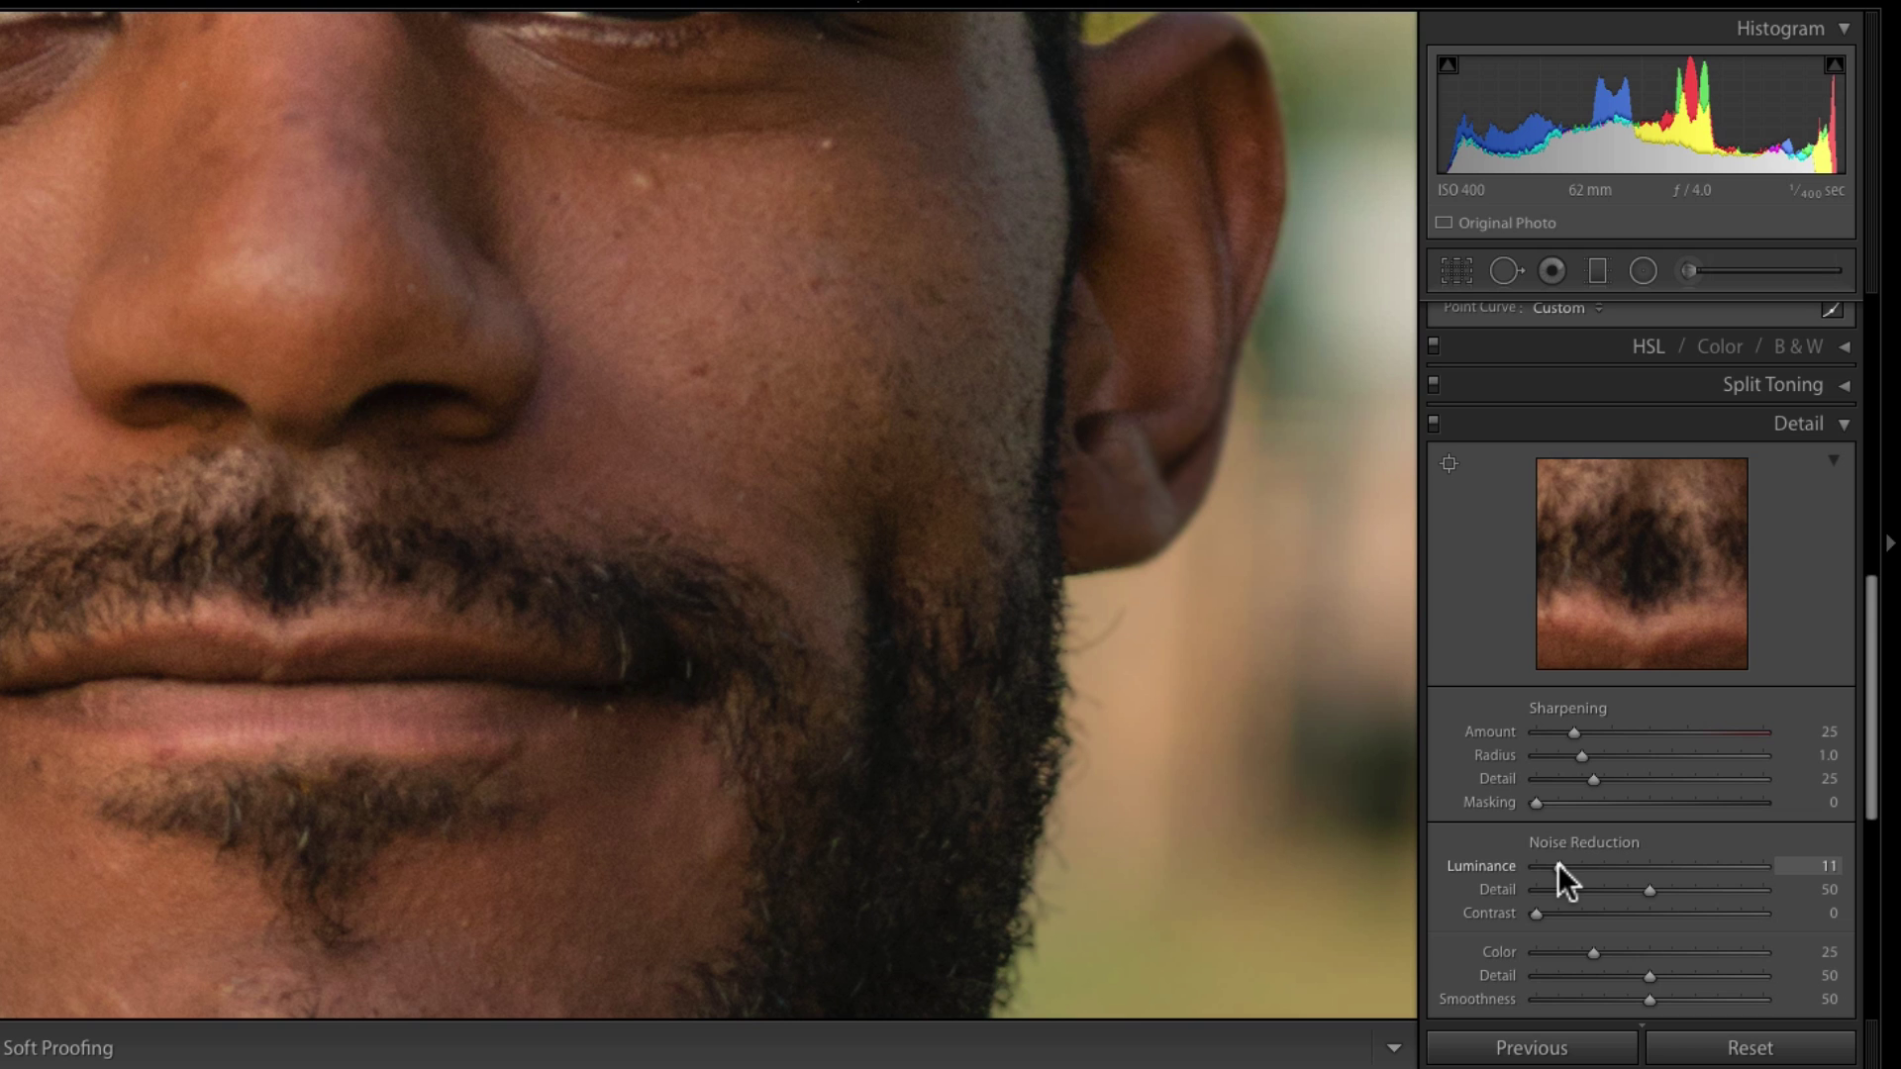
{"action": "left_click", "coordinate": [1594, 867]}
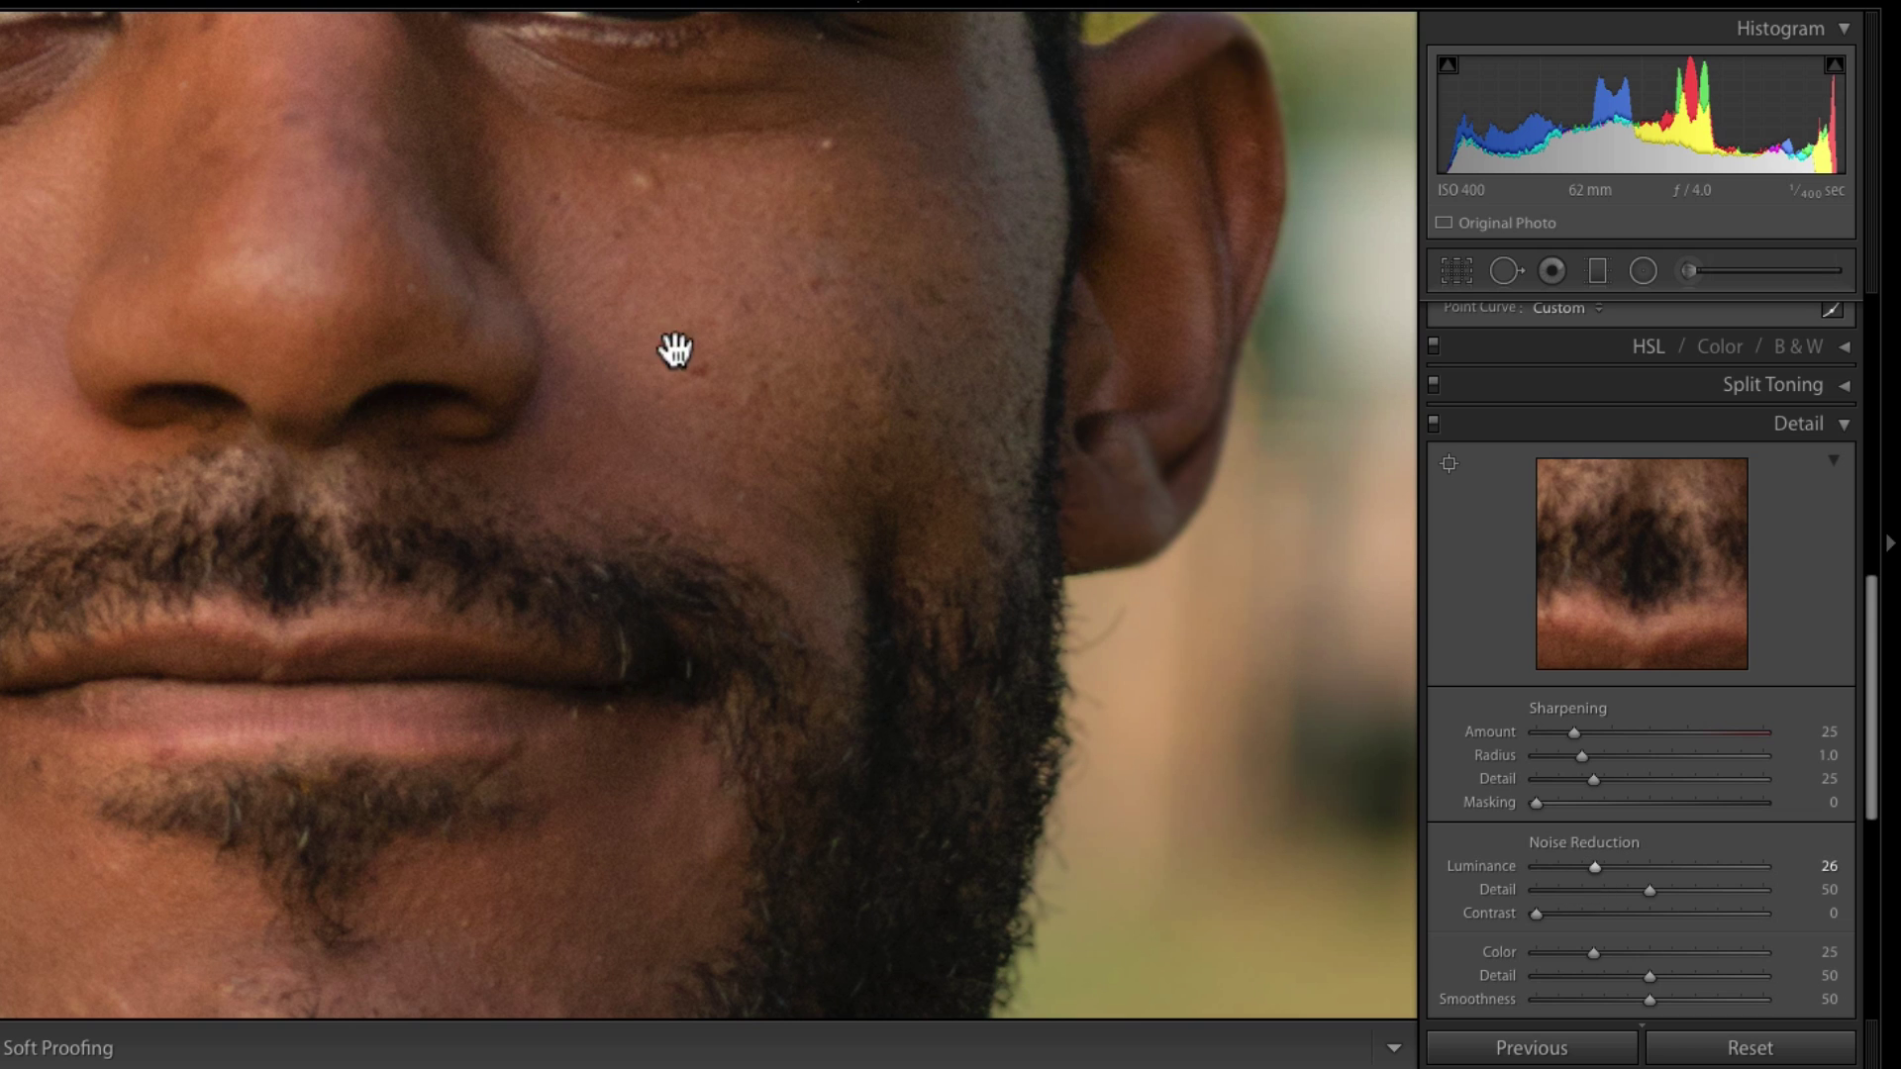
{"action": "left_click", "coordinate": [1184, 310]}
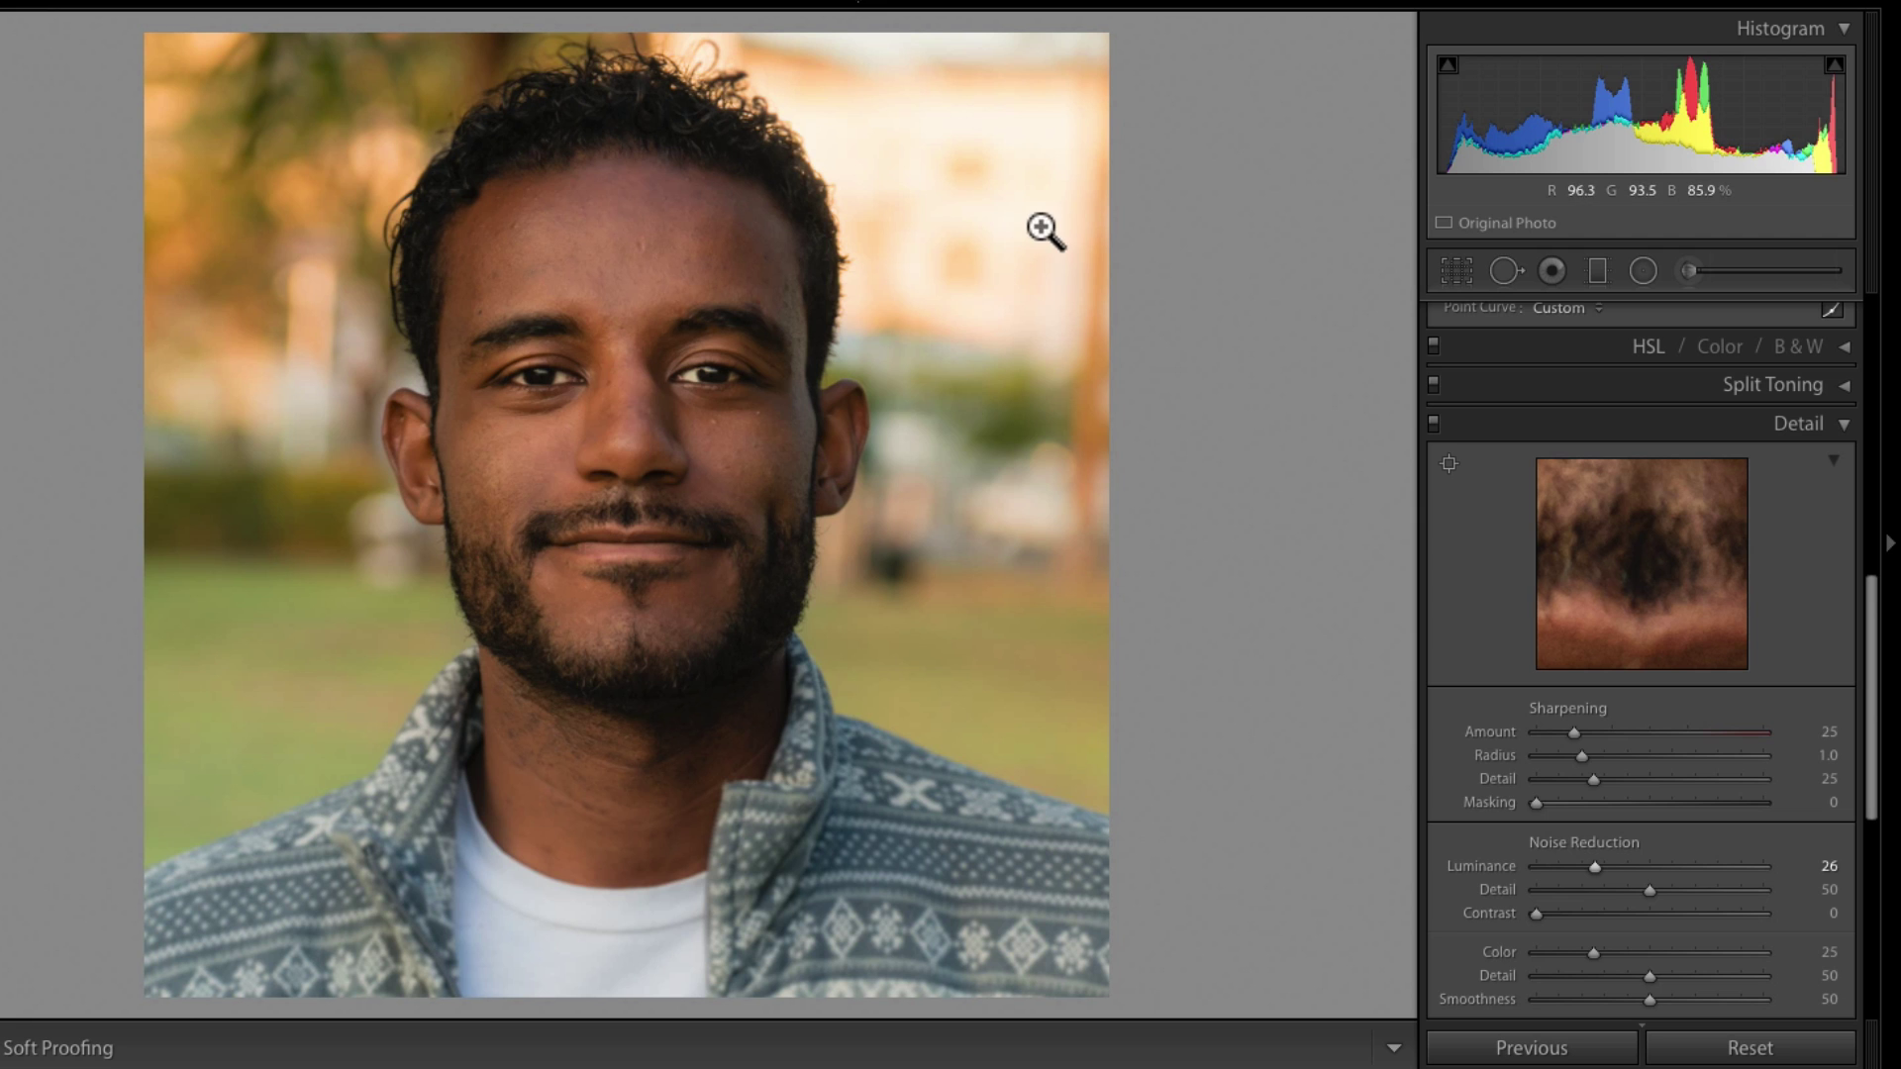
{"action": "left_click_drag", "start_coordinate": [1879, 594], "coordinate": [1874, 837]}
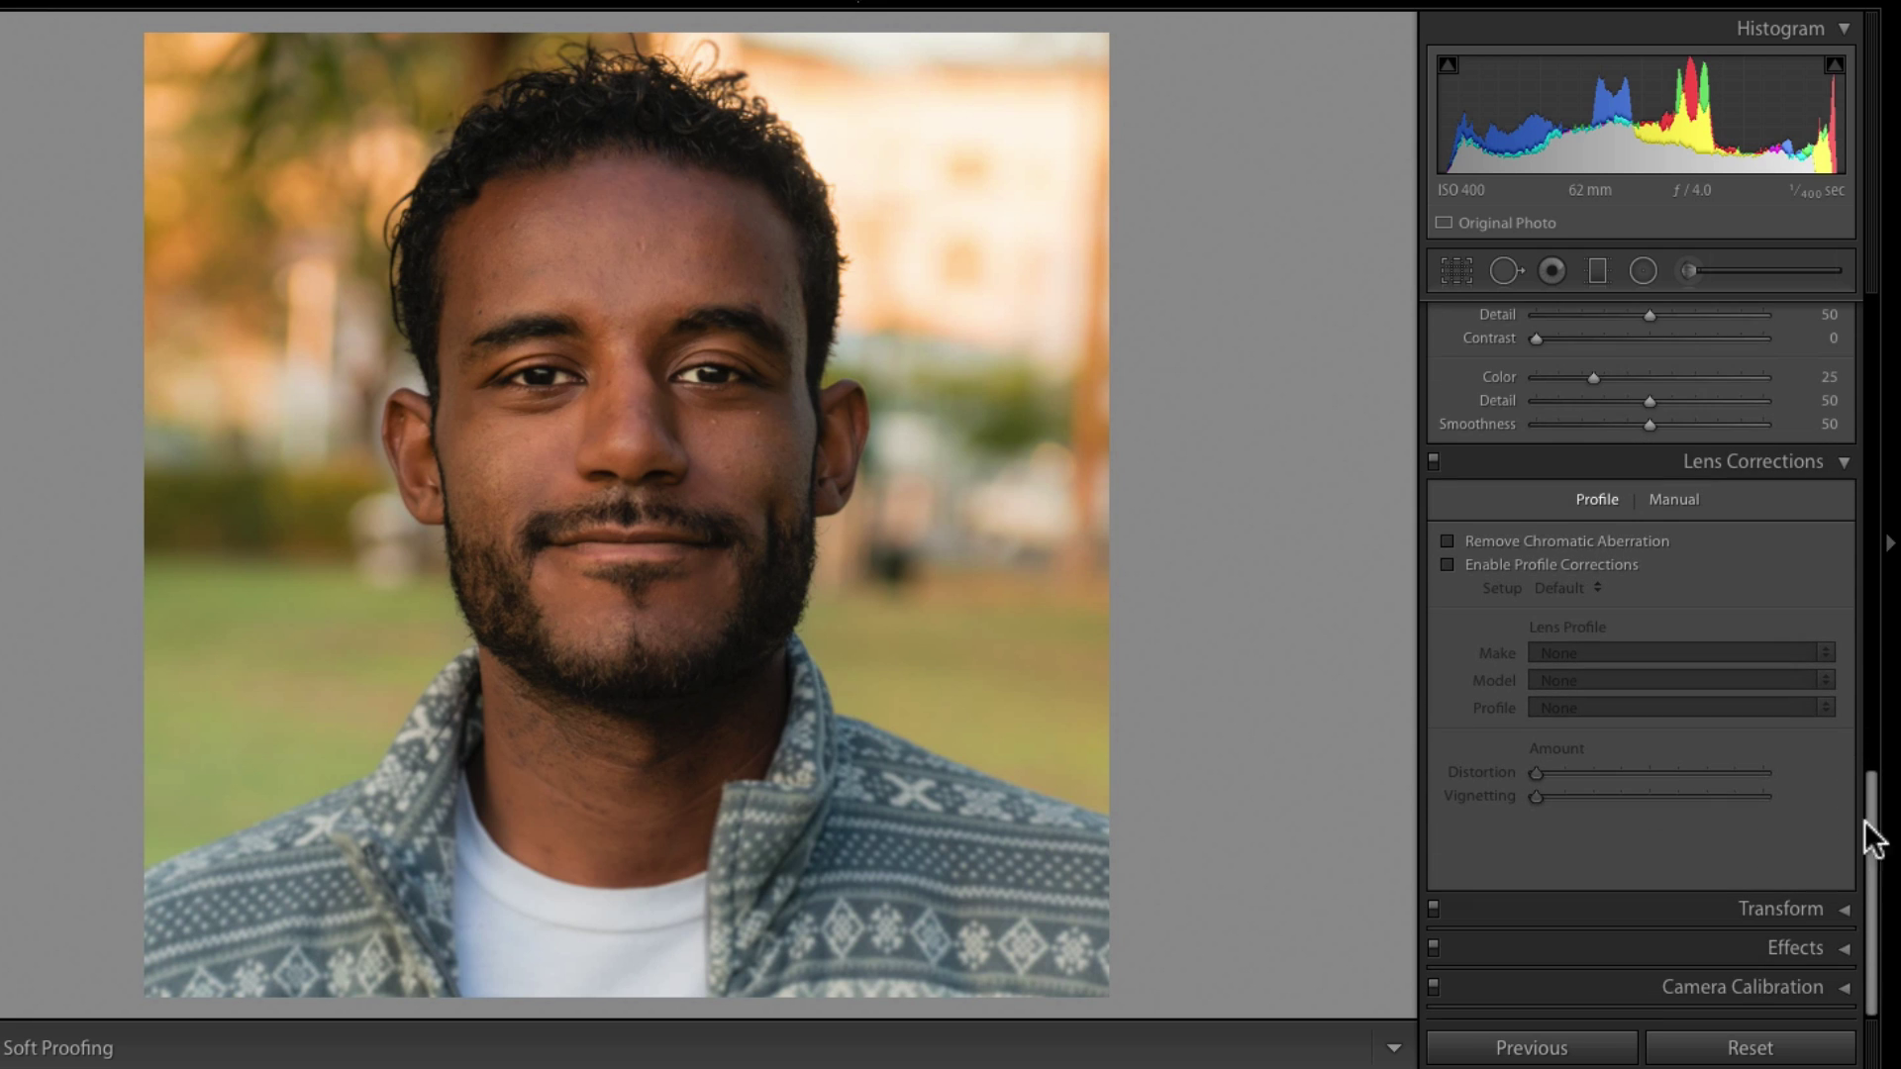
- In the Effects panel, give the post-crop vignette Amount -55, Midpoint 50 and Feather 100
{"action": "left_click", "coordinate": [1851, 953]}
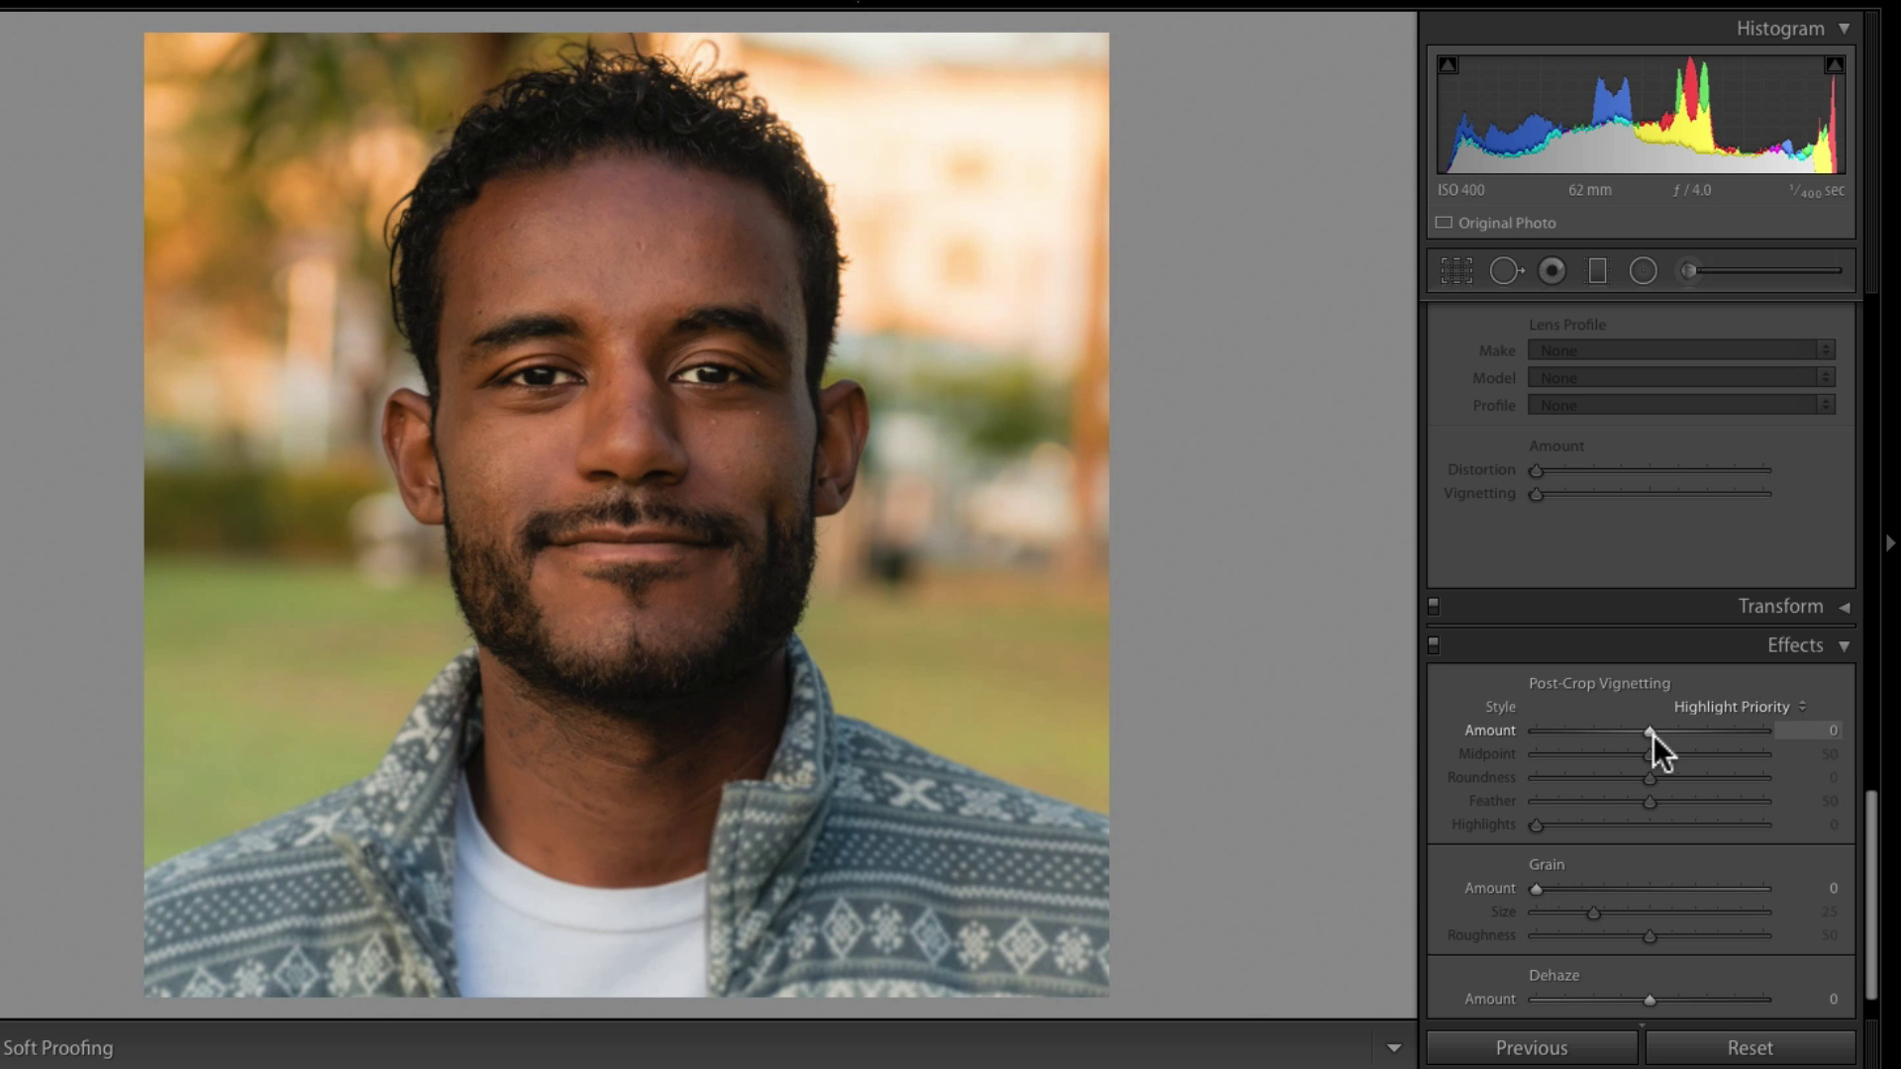
{"action": "left_click_drag", "start_coordinate": [1650, 729], "coordinate": [1584, 721]}
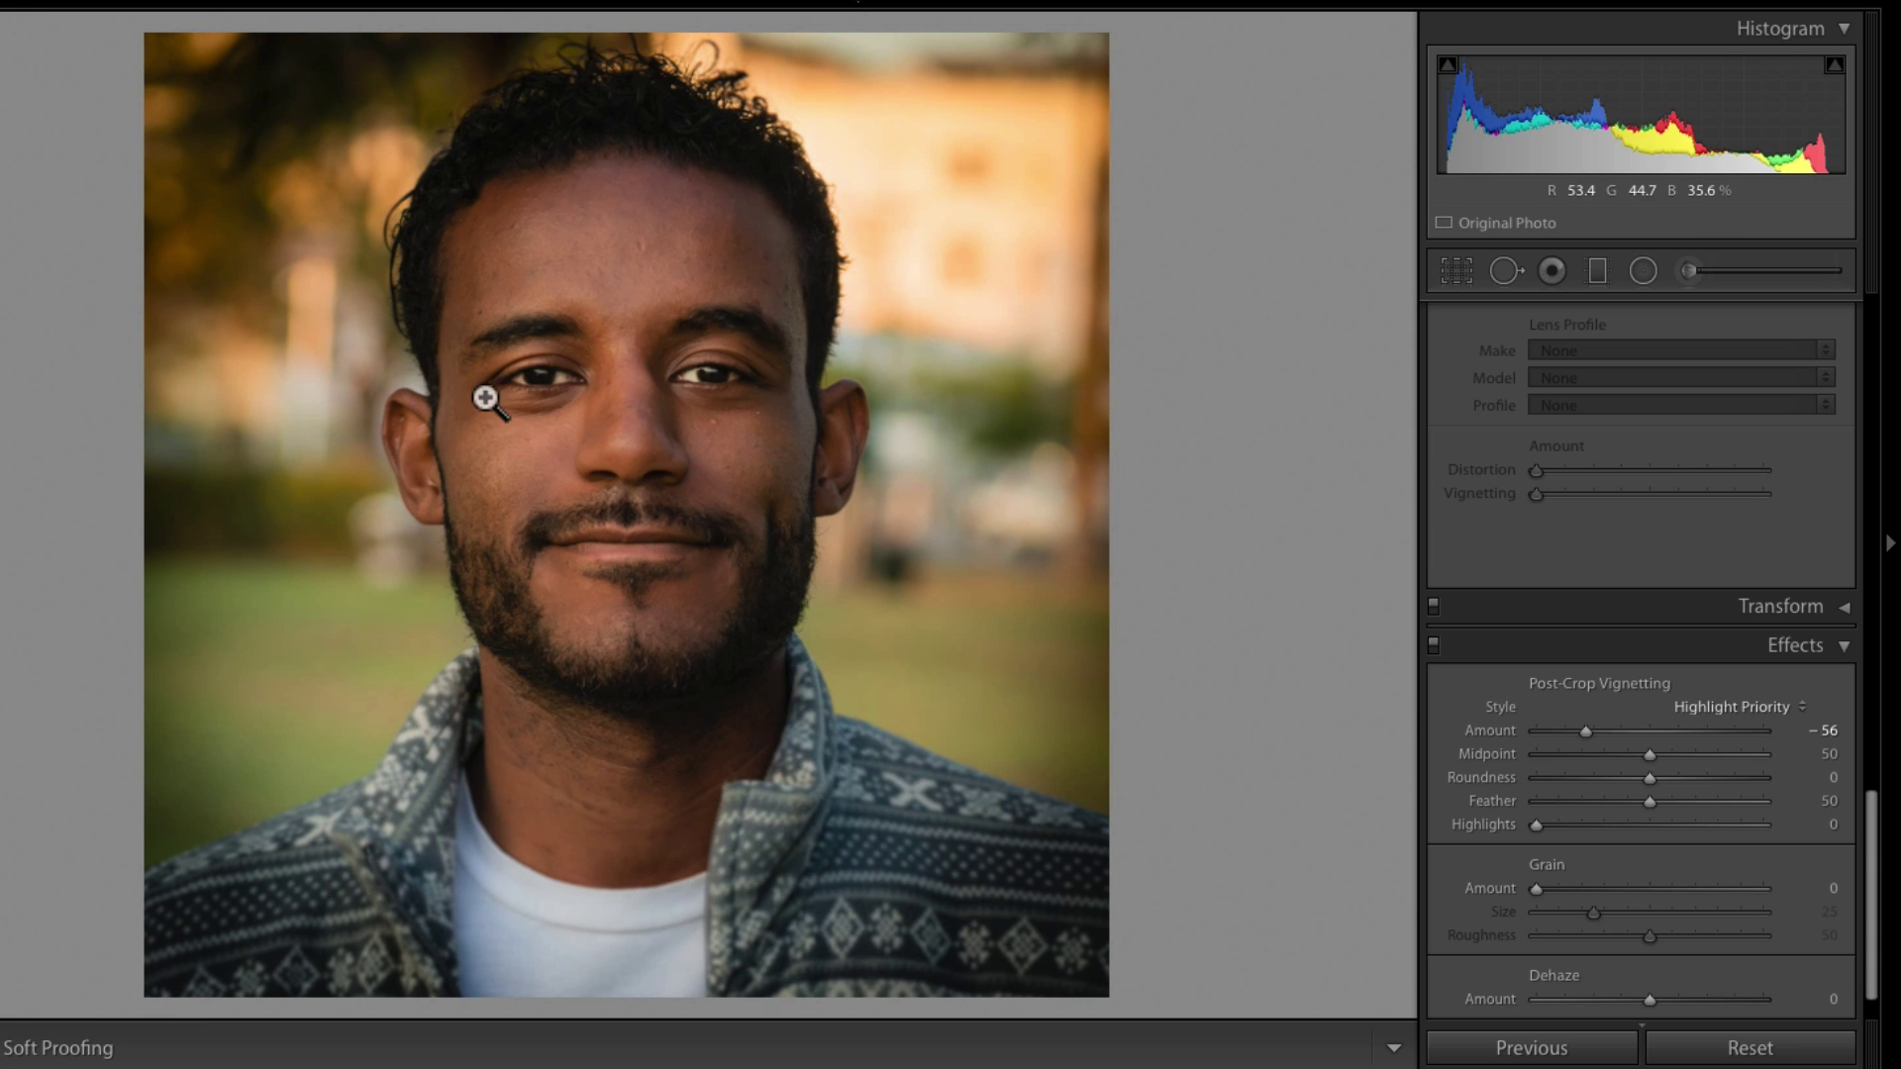
{"action": "mouse_move", "coordinate": [1585, 731]}
{"action": "left_mouse_down"}
{"action": "mouse_move", "coordinate": [1560, 733]}
{"action": "mouse_move", "coordinate": [1582, 739]}
{"action": "left_mouse_up"}
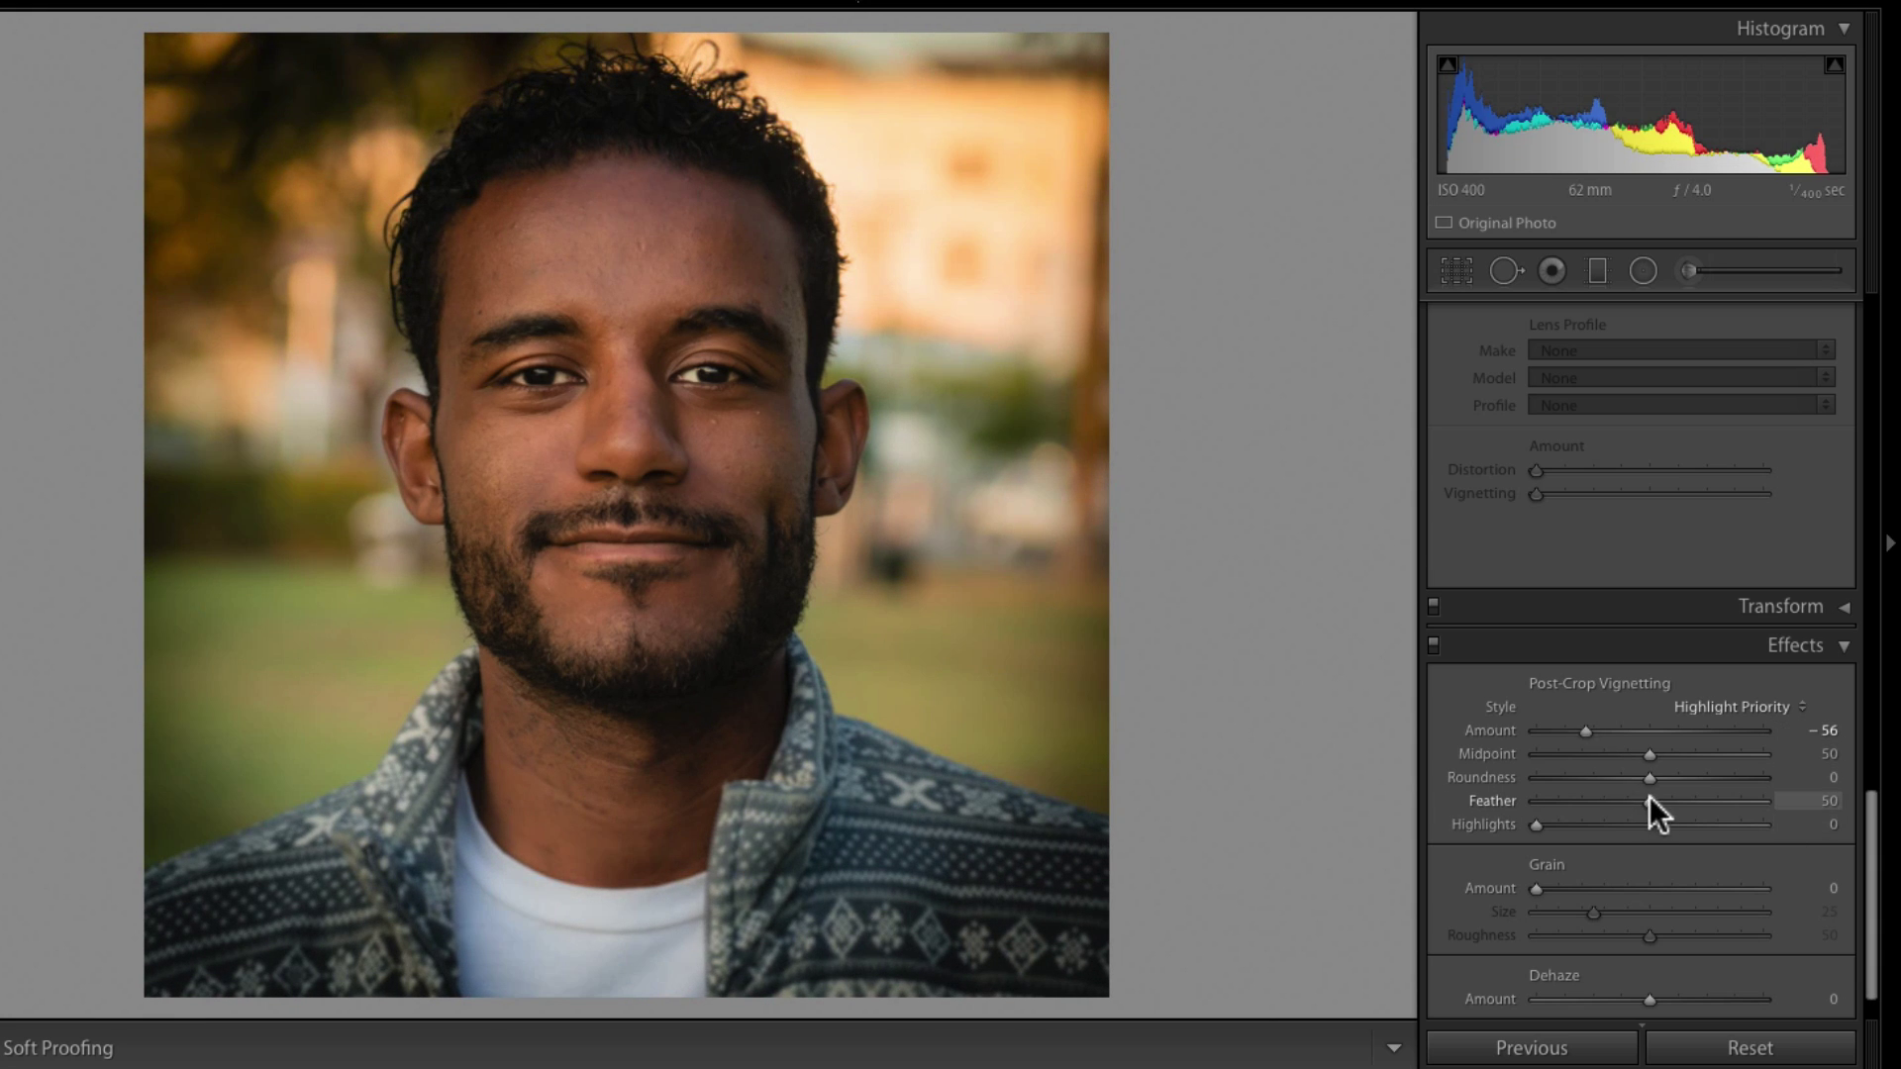
{"action": "left_click_drag", "start_coordinate": [1650, 798], "coordinate": [1746, 801]}
{"action": "mouse_move", "coordinate": [1650, 755]}
{"action": "left_mouse_down"}
{"action": "mouse_move", "coordinate": [1560, 759]}
{"action": "mouse_move", "coordinate": [1637, 762]}
{"action": "left_mouse_up"}
{"action": "double_click", "coordinate": [1491, 755]}
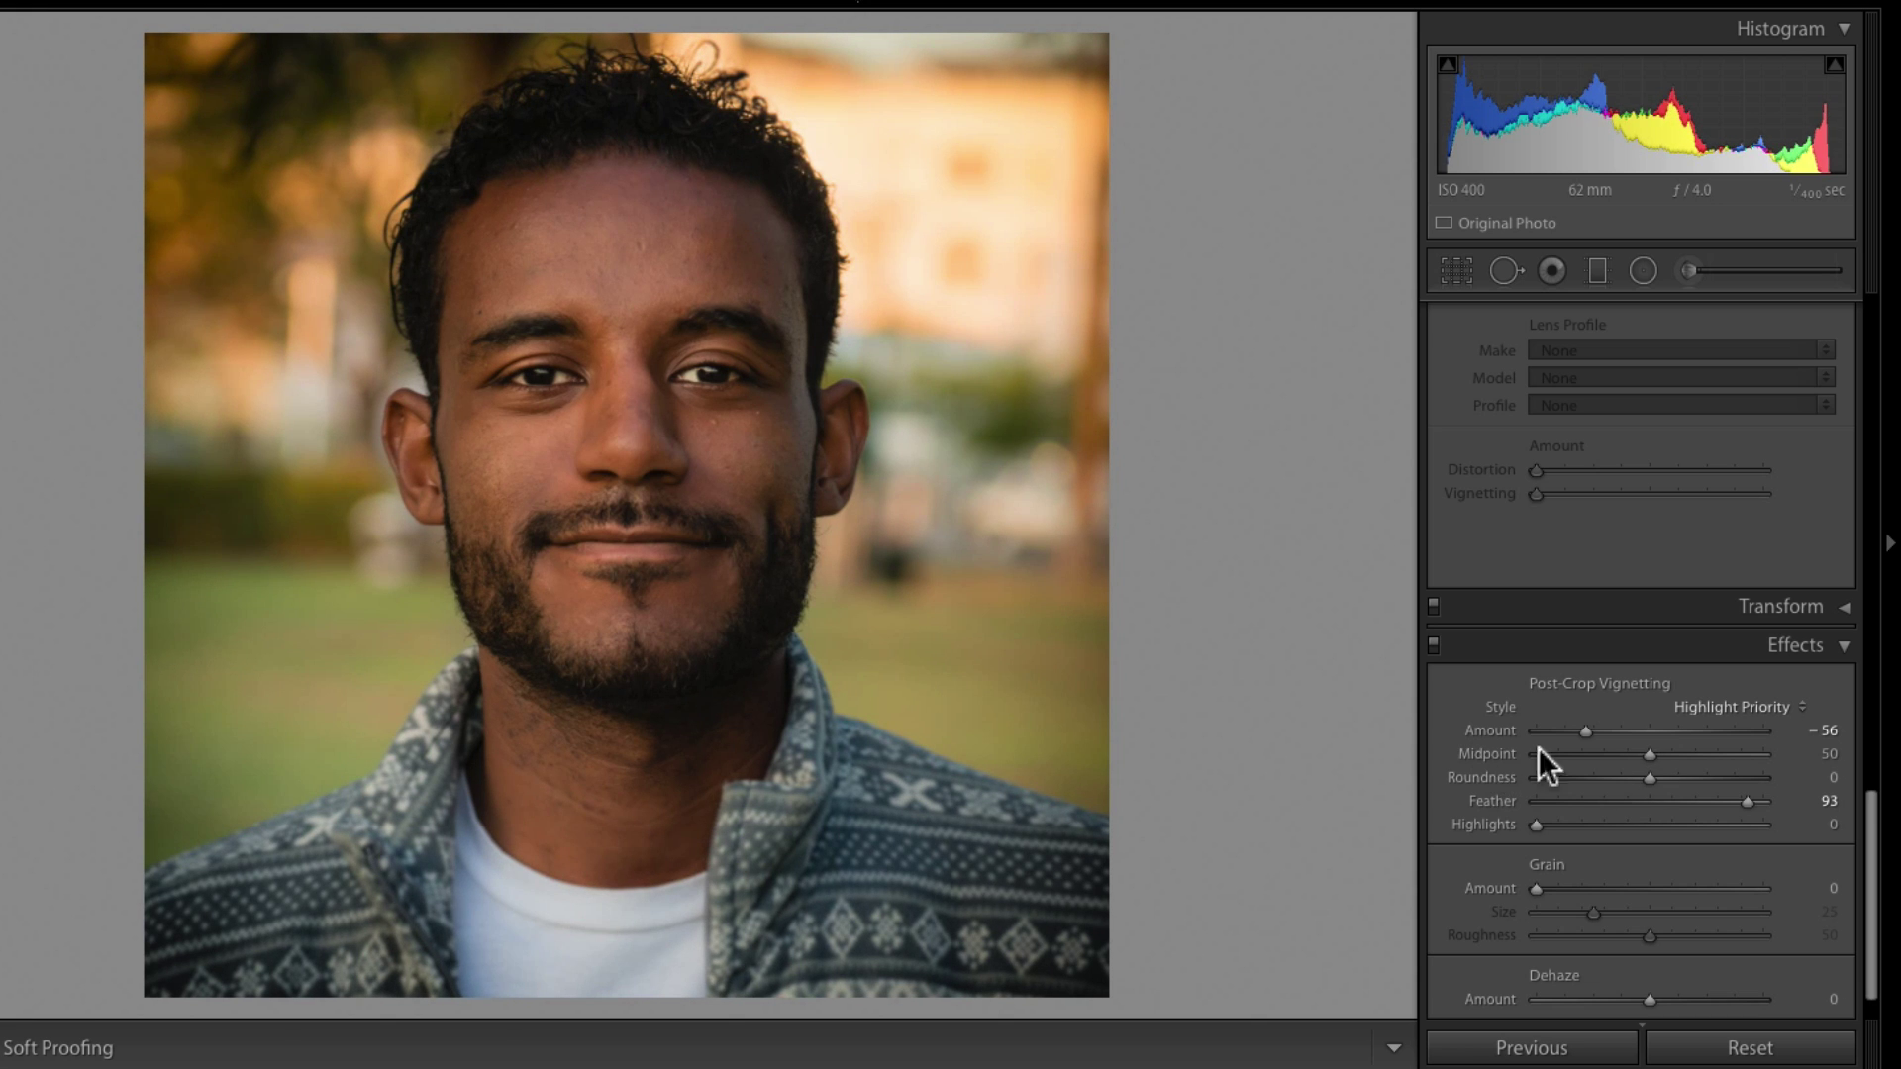
{"action": "left_click_drag", "start_coordinate": [1747, 802], "coordinate": [1782, 806]}
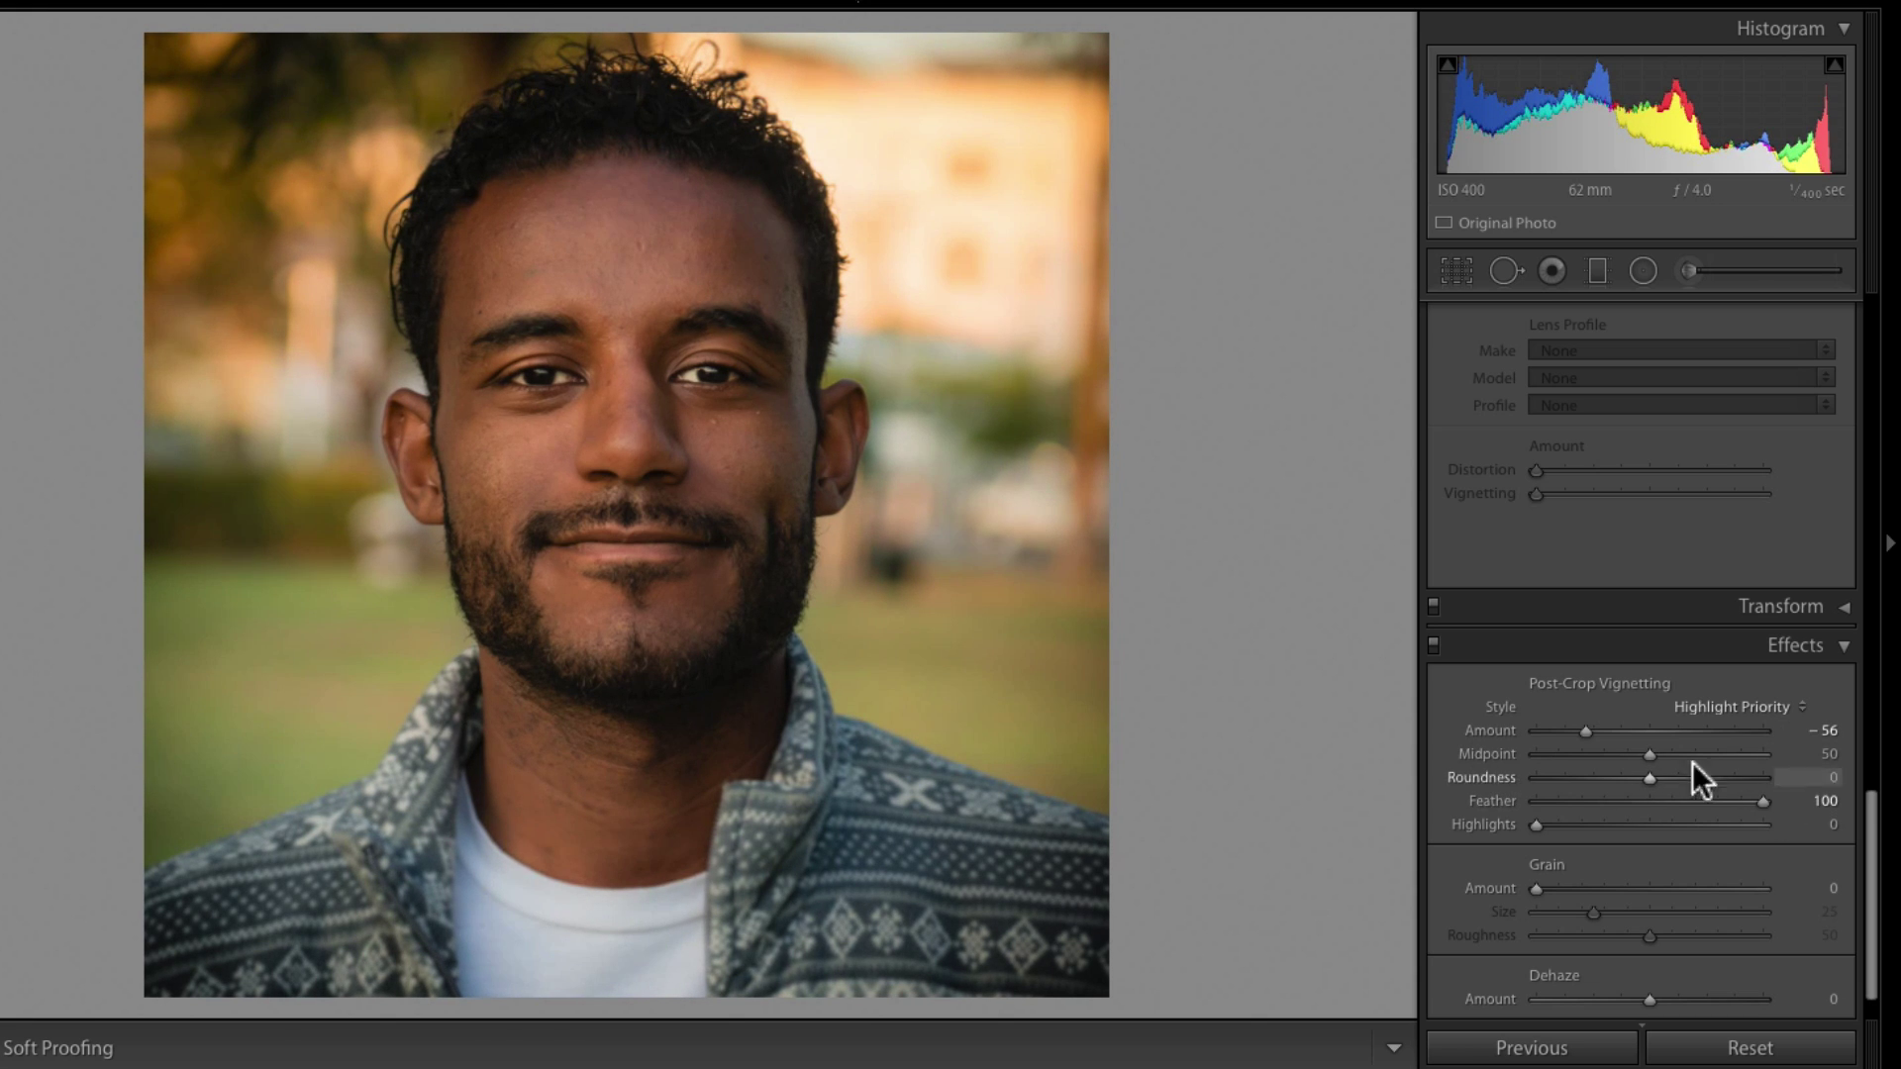
{"action": "mouse_move", "coordinate": [1584, 731]}
{"action": "left_mouse_down"}
{"action": "mouse_move", "coordinate": [1622, 730]}
{"action": "mouse_move", "coordinate": [1582, 729]}
{"action": "left_mouse_up"}
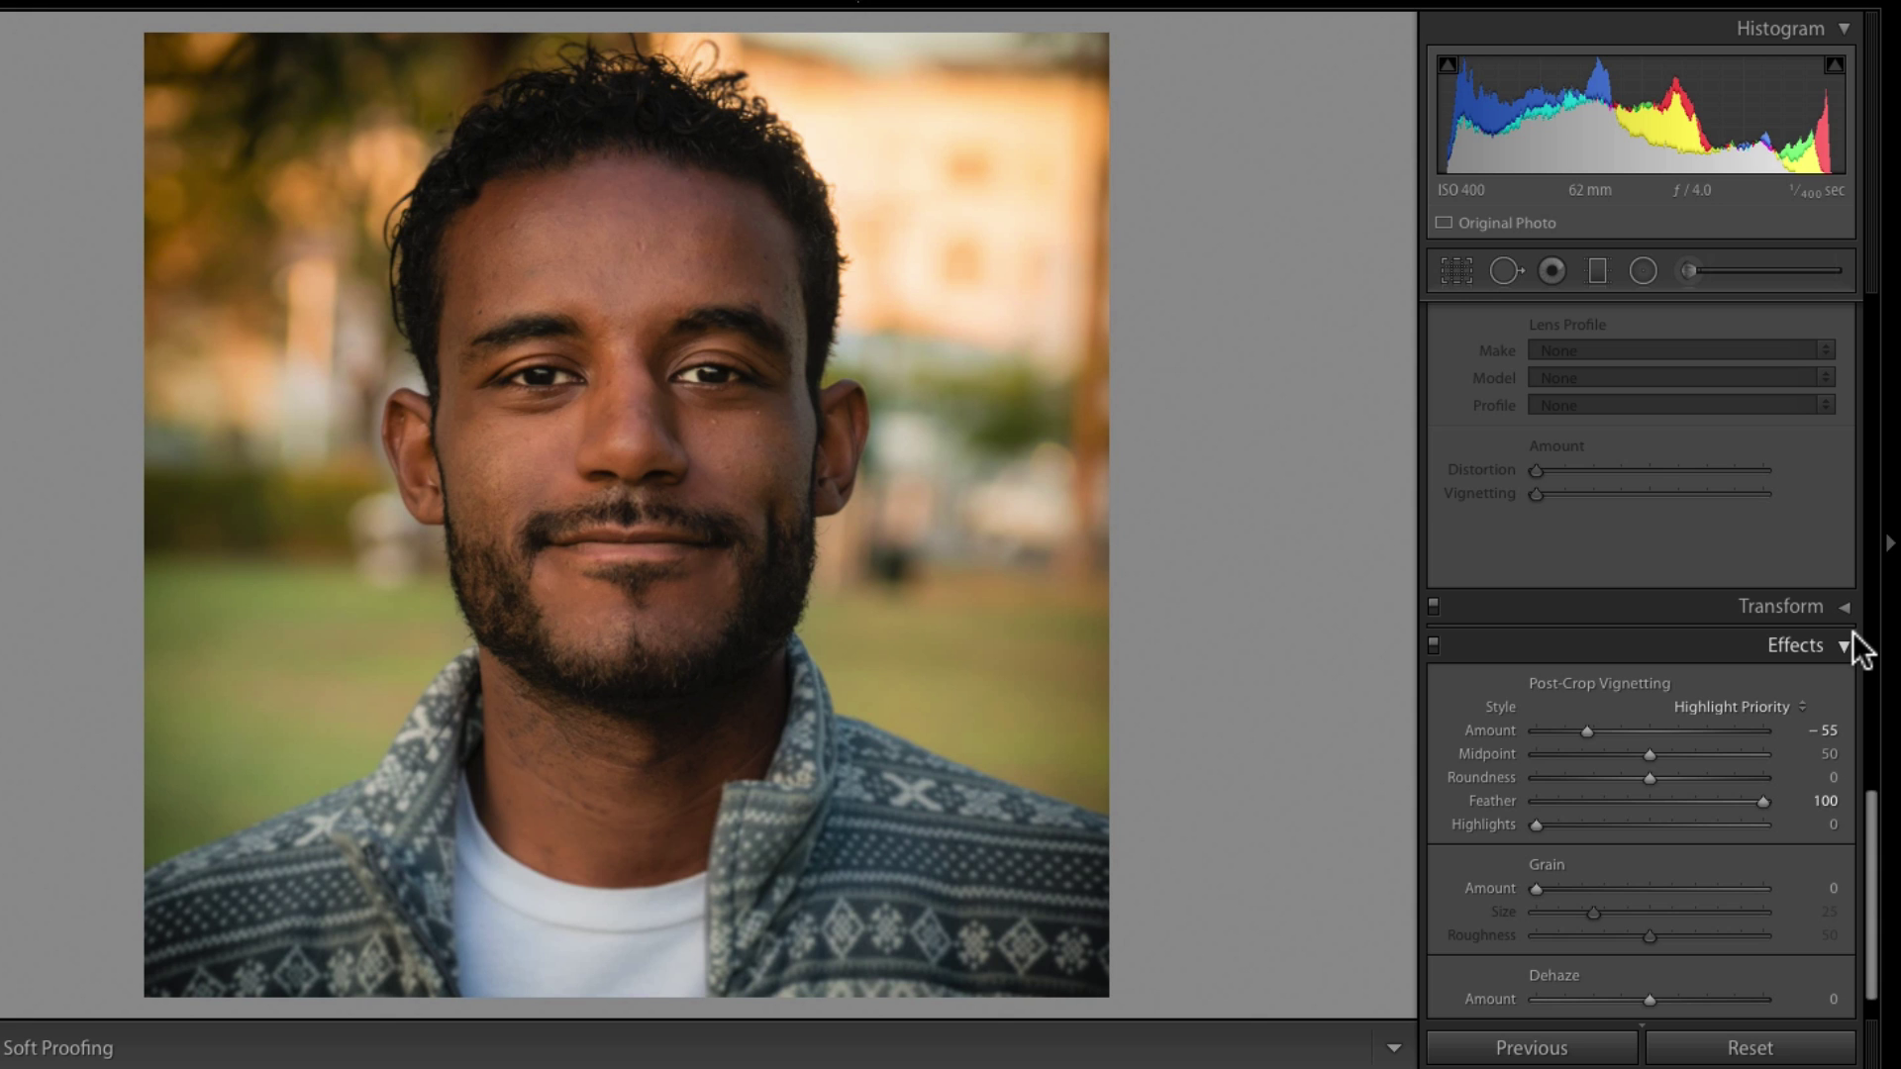
{"action": "key", "text": "backslash"}
{"action": "key", "text": "backslash"}
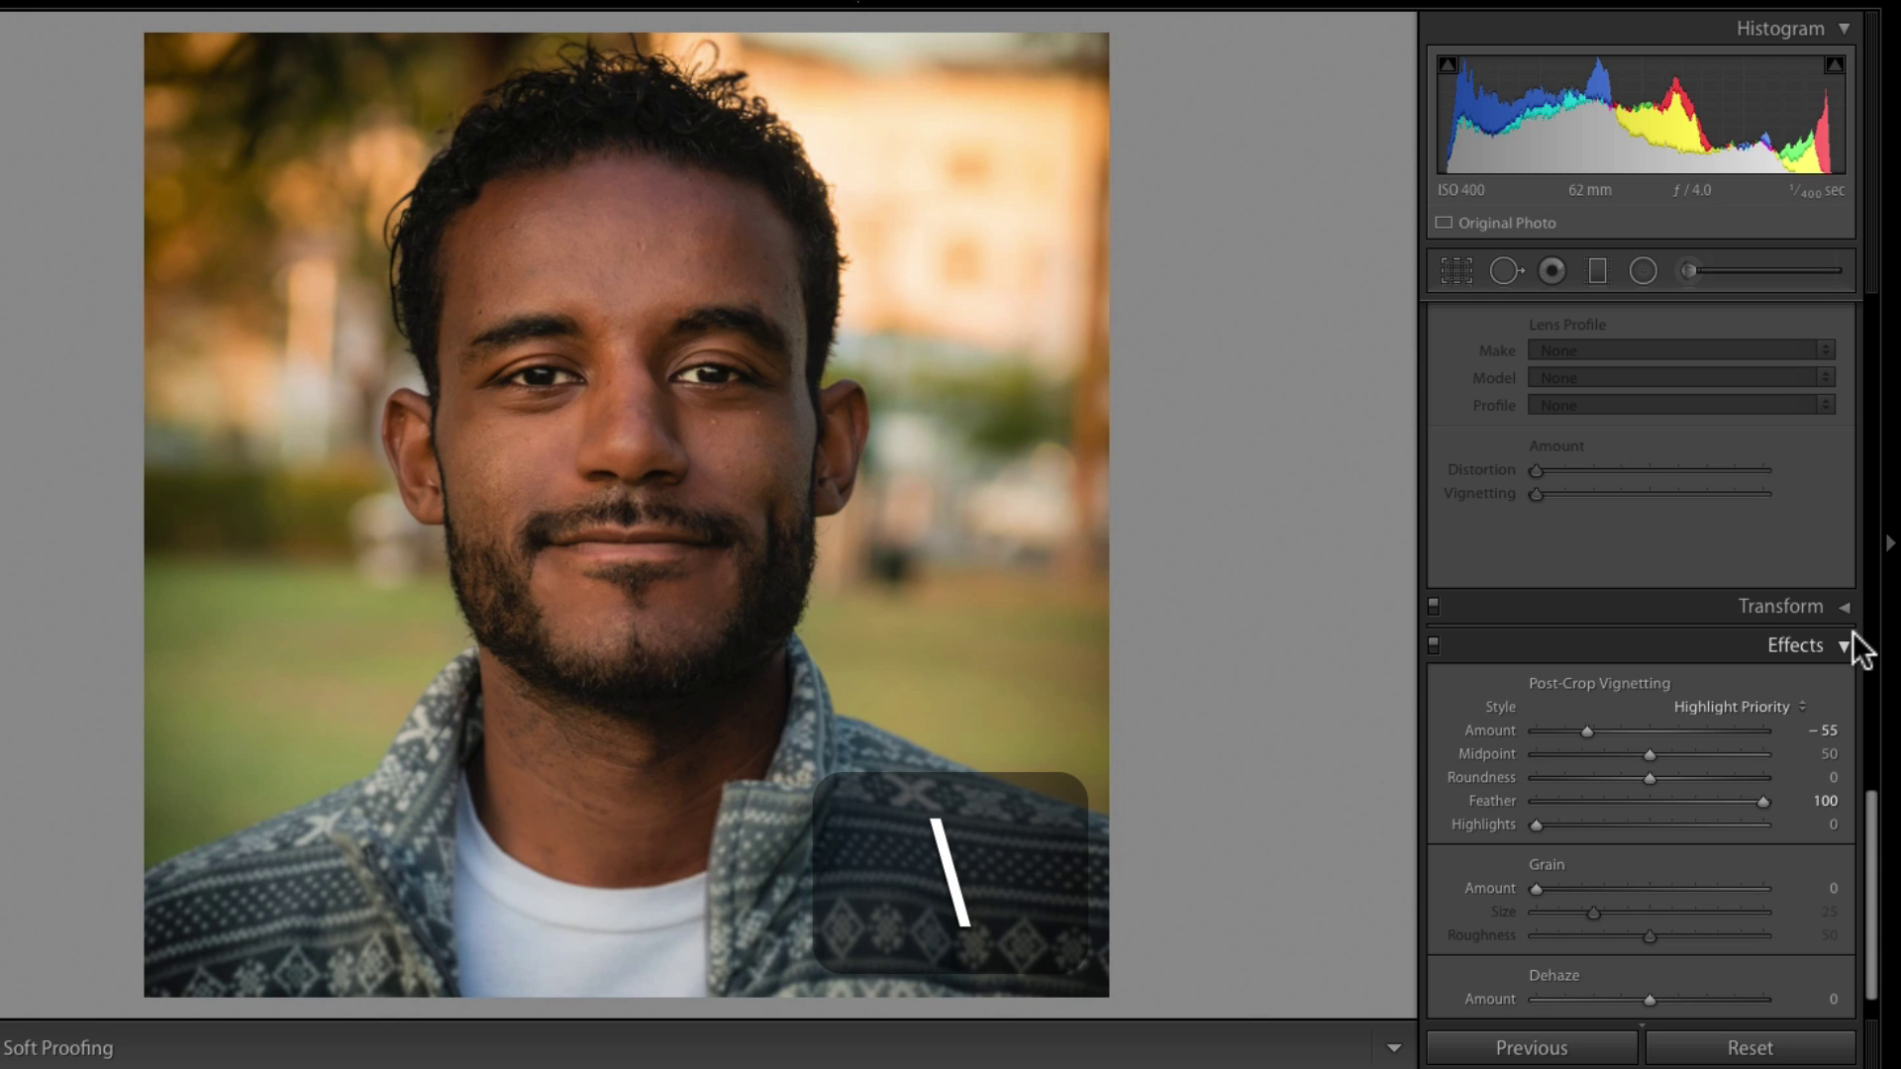
{"action": "key", "text": "backslash"}
{"action": "key", "text": "backslash"}
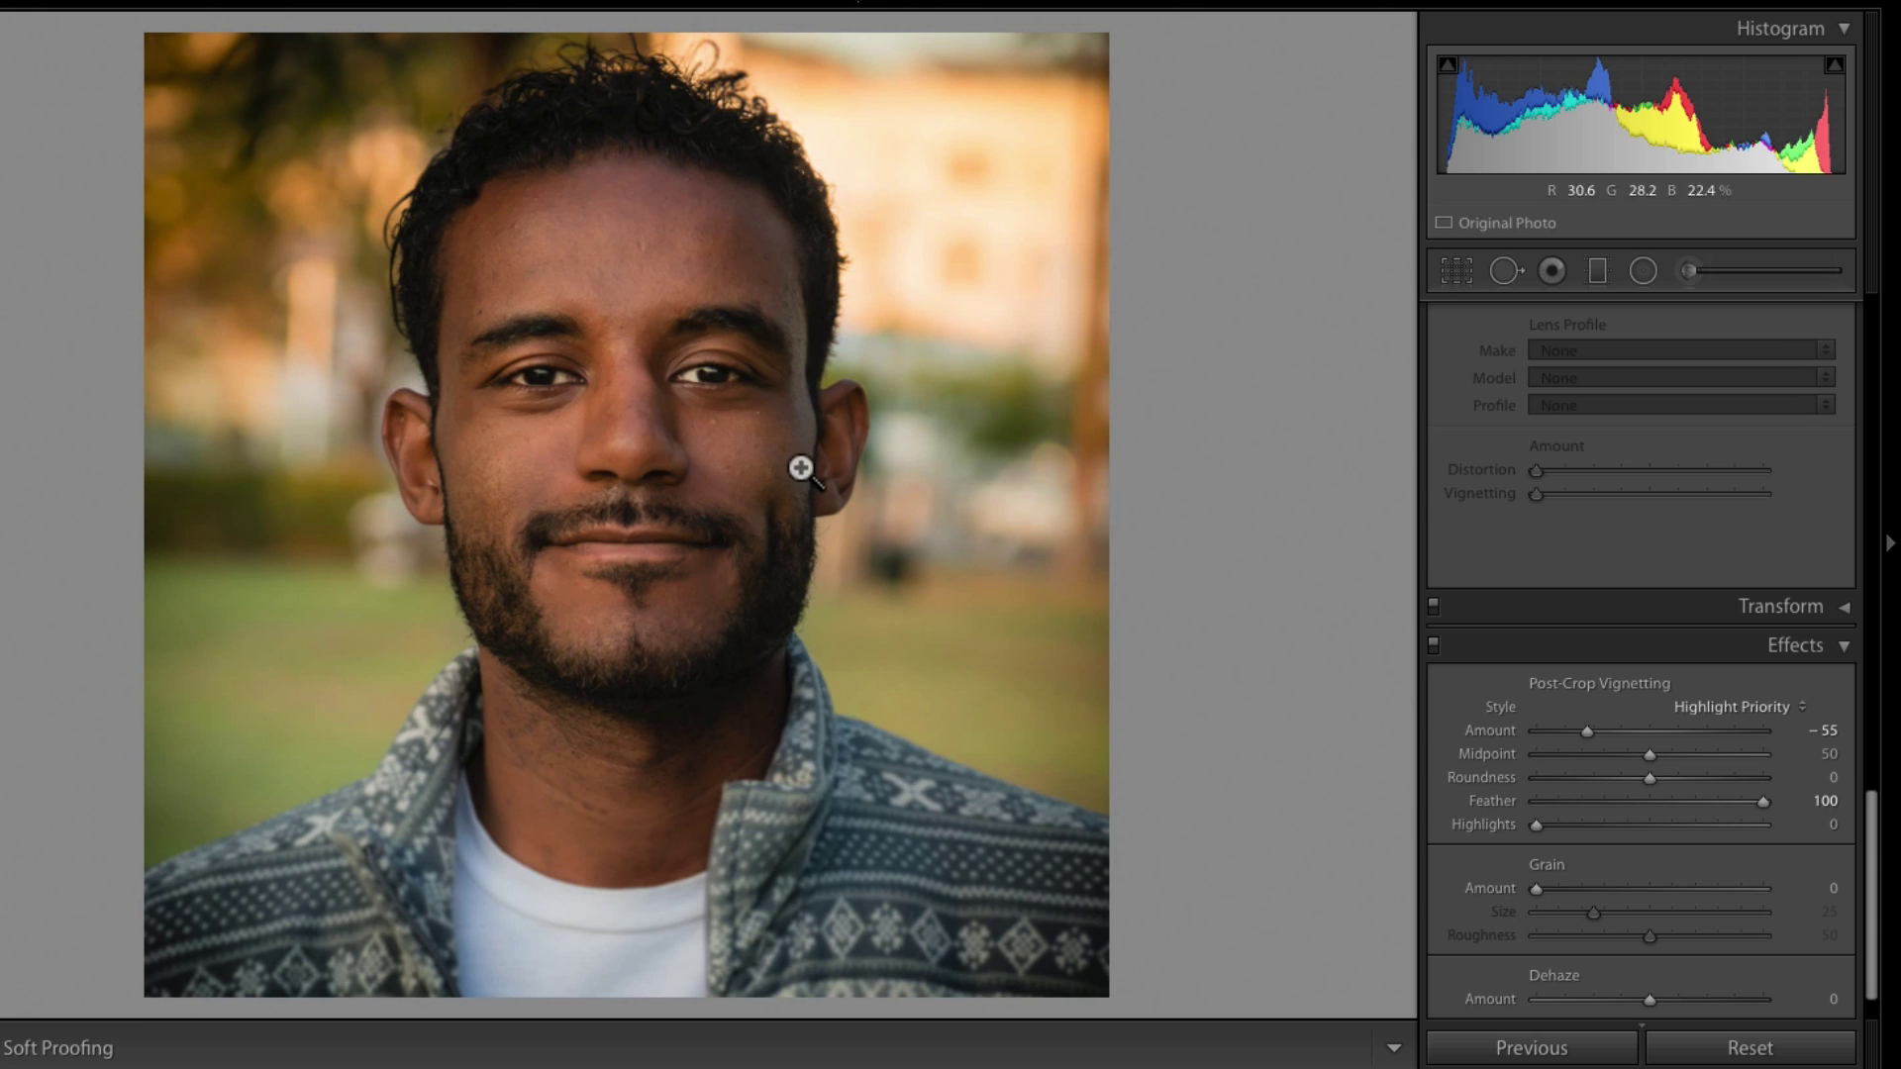
{"action": "key", "text": "backslash"}
{"action": "key", "text": "backslash"}
{"action": "key", "text": "backslash"}
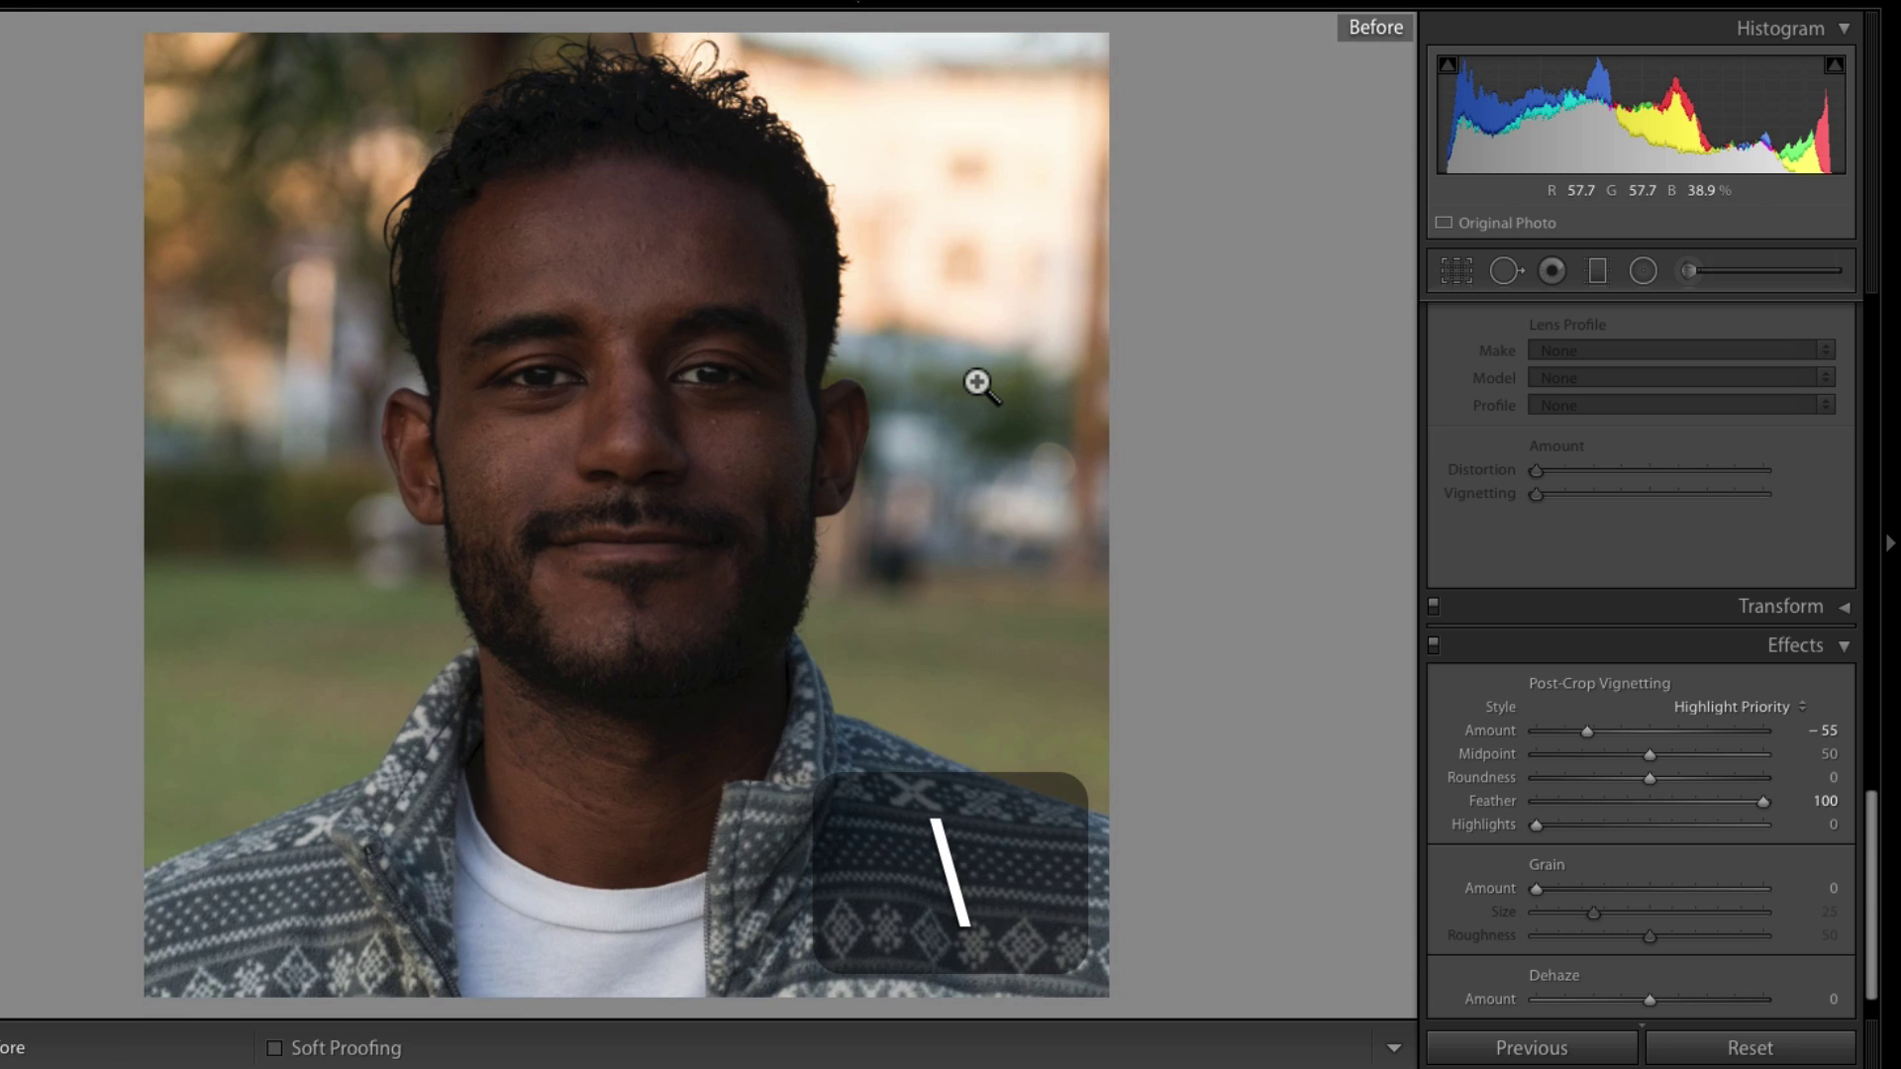
{"action": "key", "text": "backslash"}
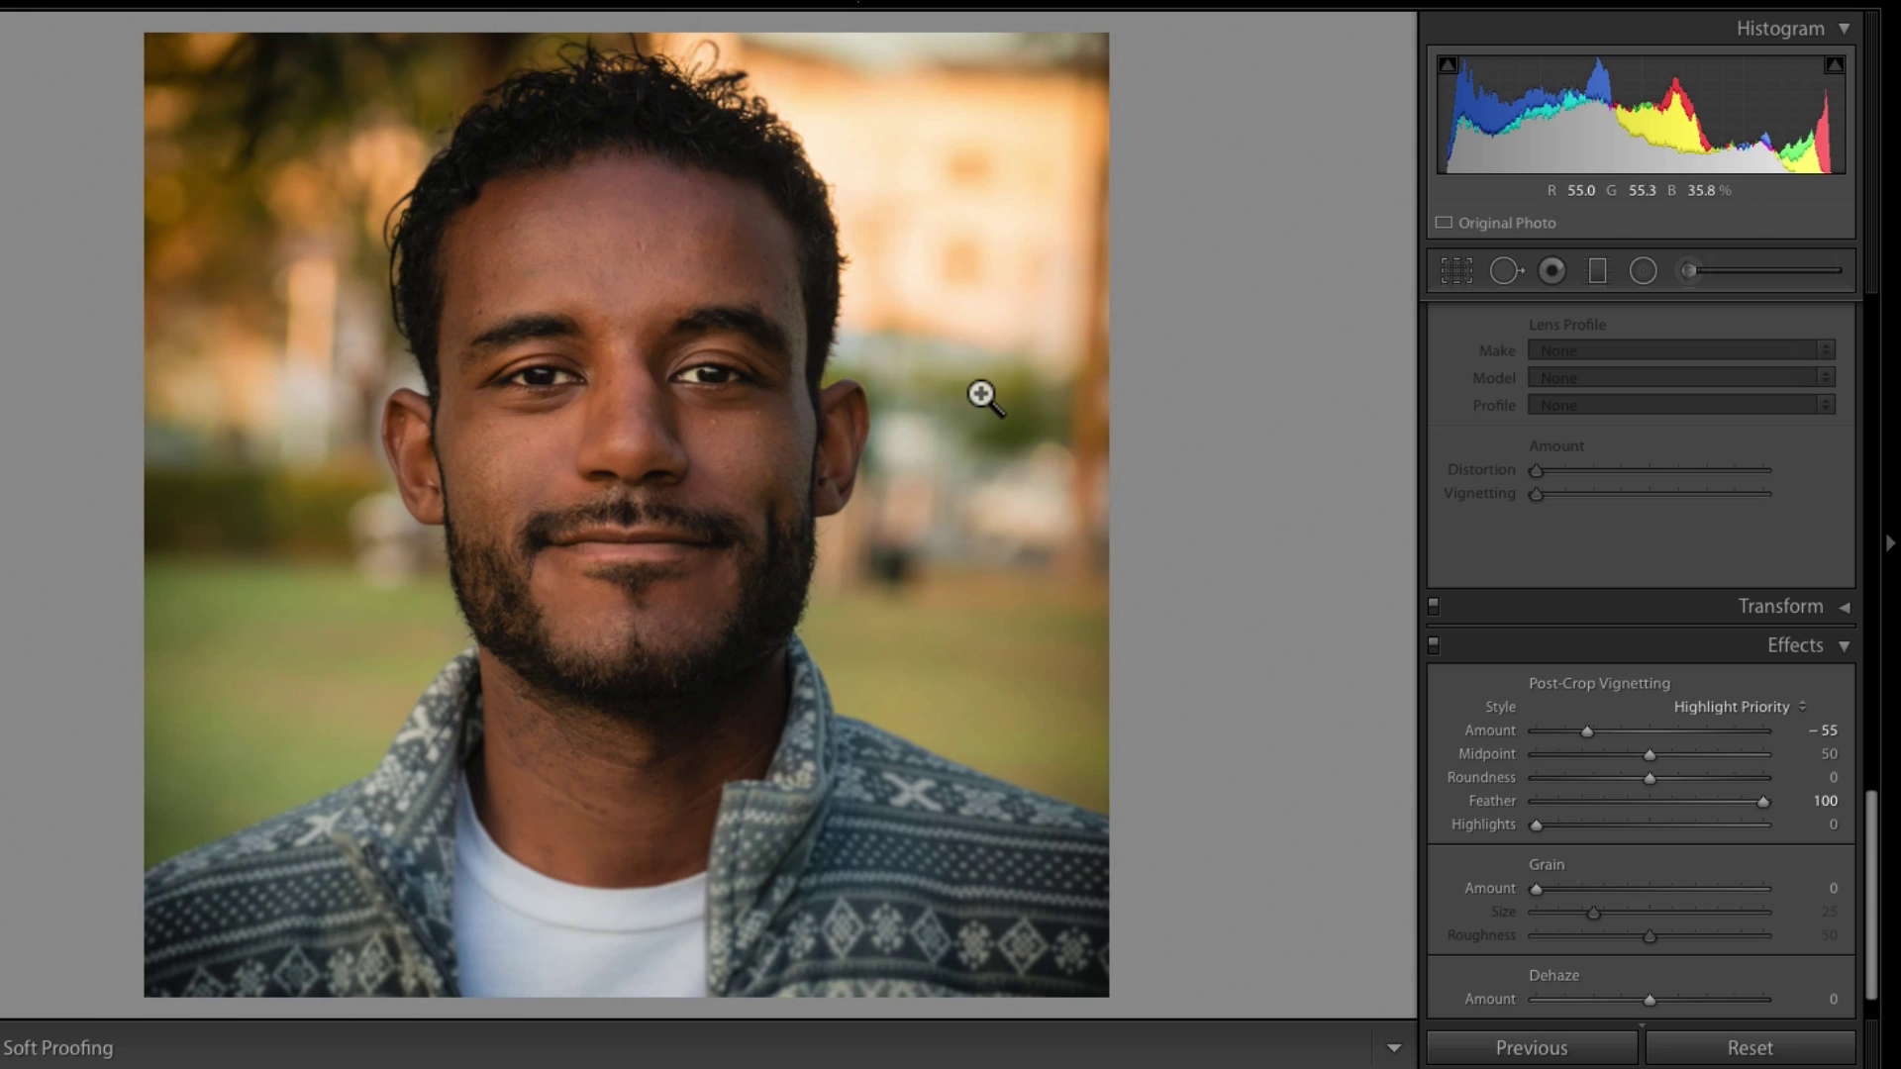
{"action": "key", "text": "backslash"}
{"action": "key", "text": "backslash"}
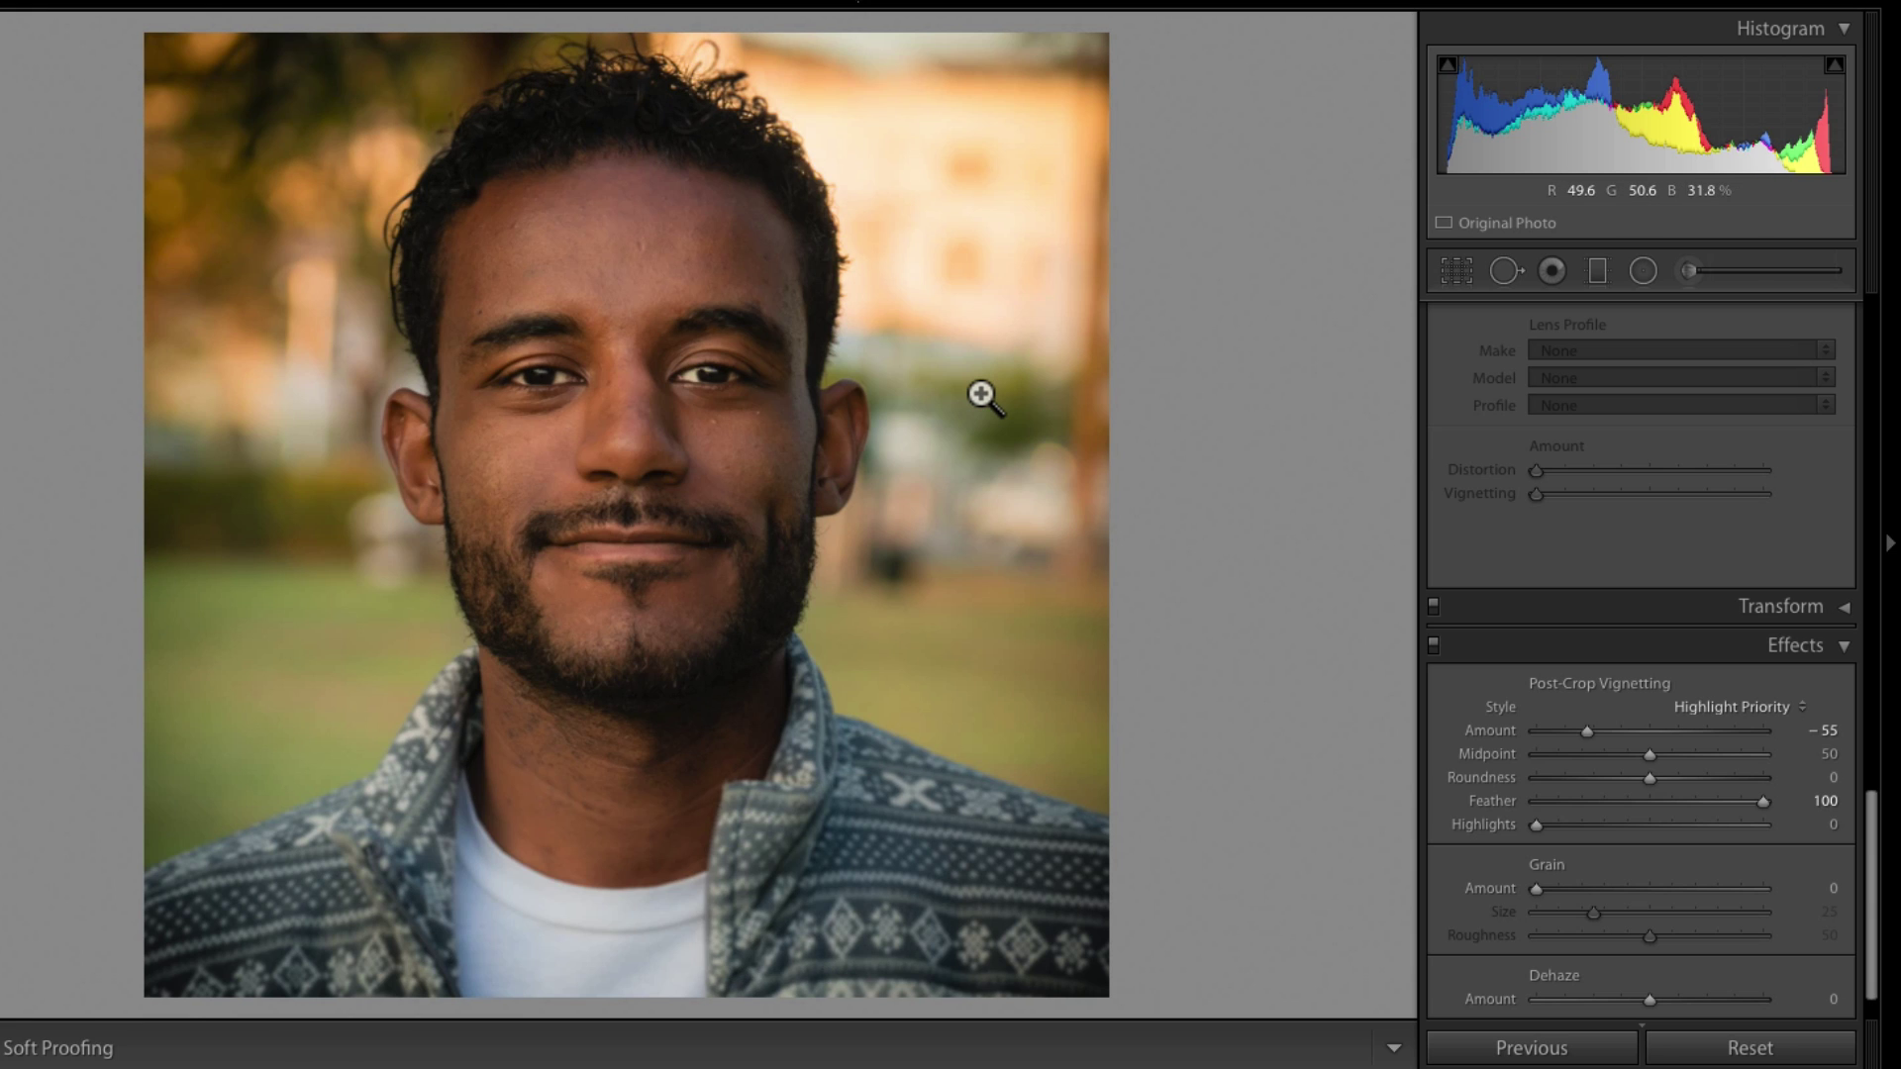